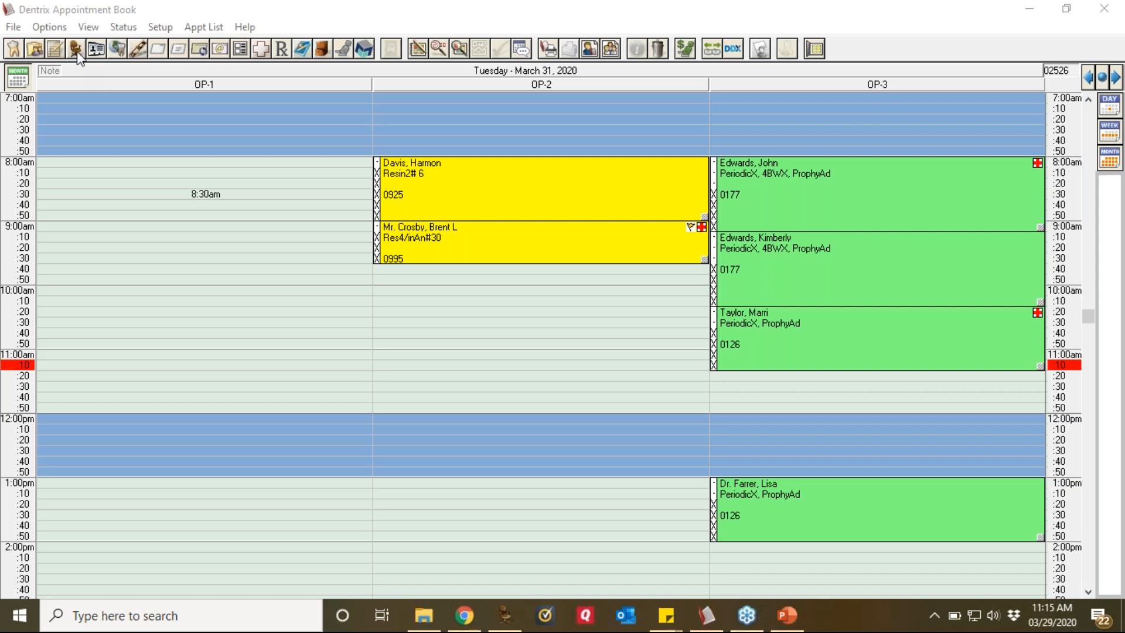
Step: Open the Insurance Carrier List report options from Office Manager's Reference reports
{"action": "left_click", "coordinate": [76, 51]}
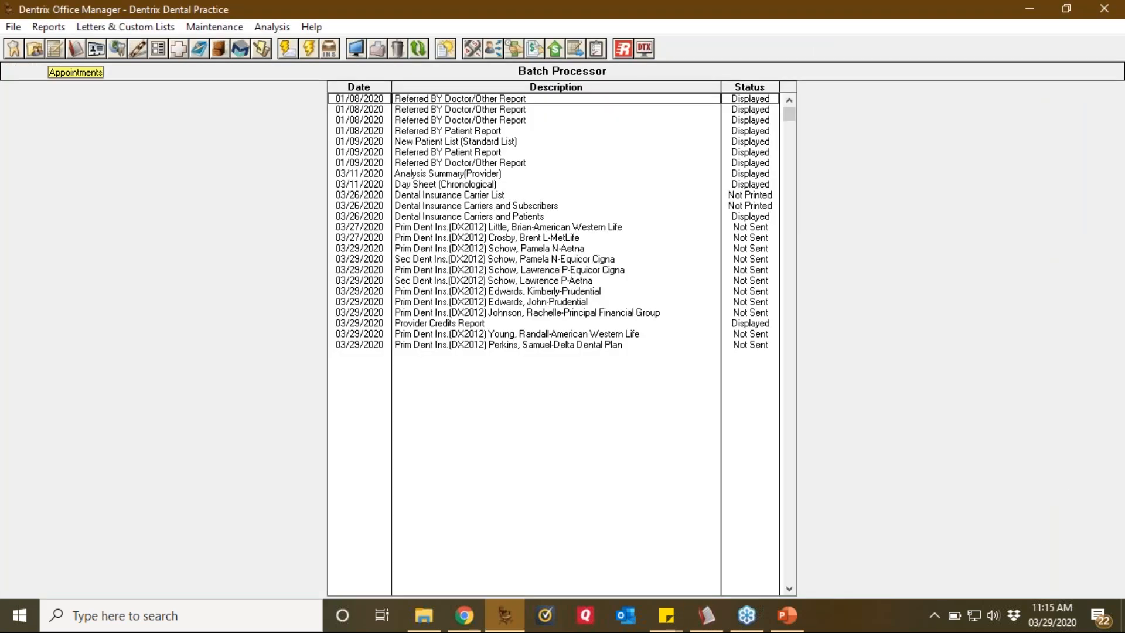
{"action": "left_click", "coordinate": [58, 29]}
{"action": "left_click", "coordinate": [51, 30]}
{"action": "left_click", "coordinate": [51, 32]}
{"action": "mouse_move", "coordinate": [53, 46]}
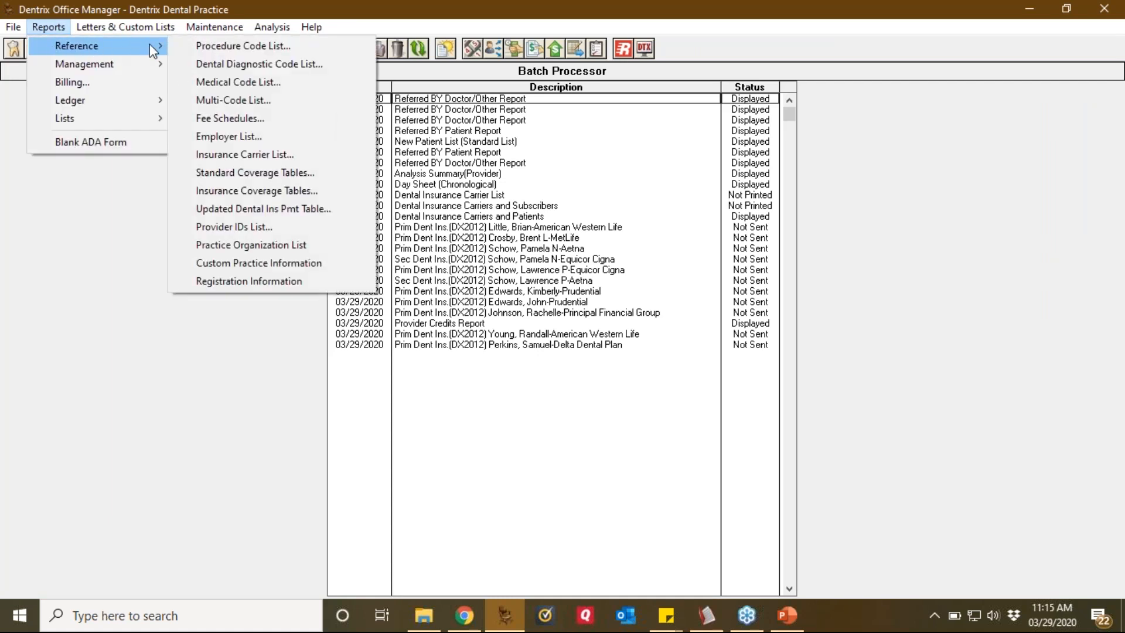
{"action": "left_click", "coordinate": [287, 156]}
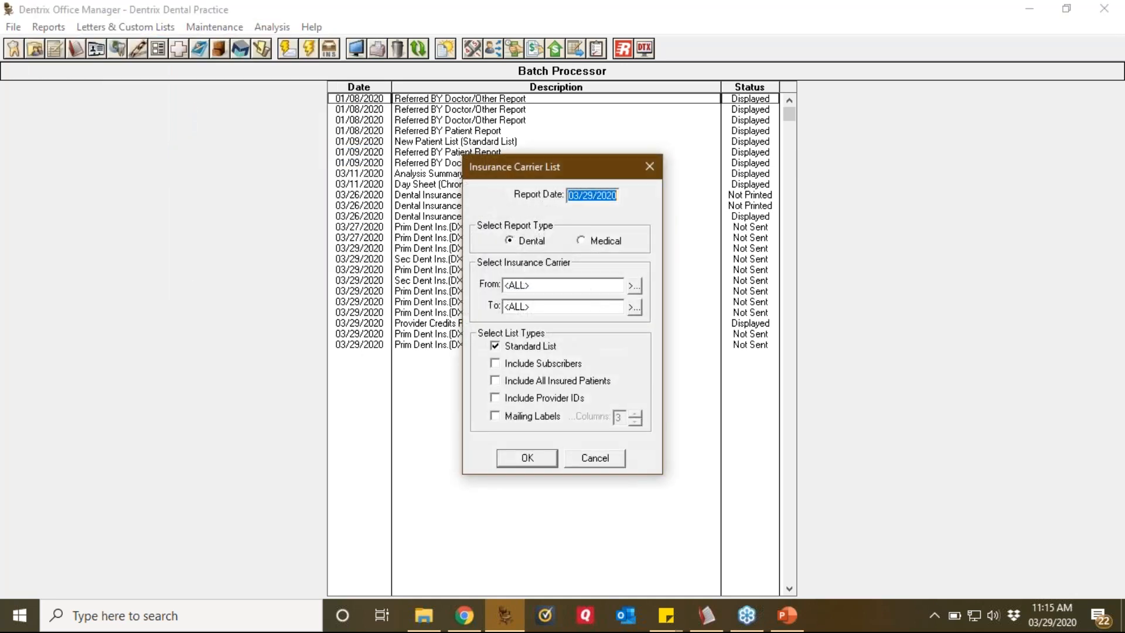
Step: Include all insured patients, exclude the Standard List, and browse plans for the starting carrier
{"action": "left_click", "coordinate": [574, 385]}
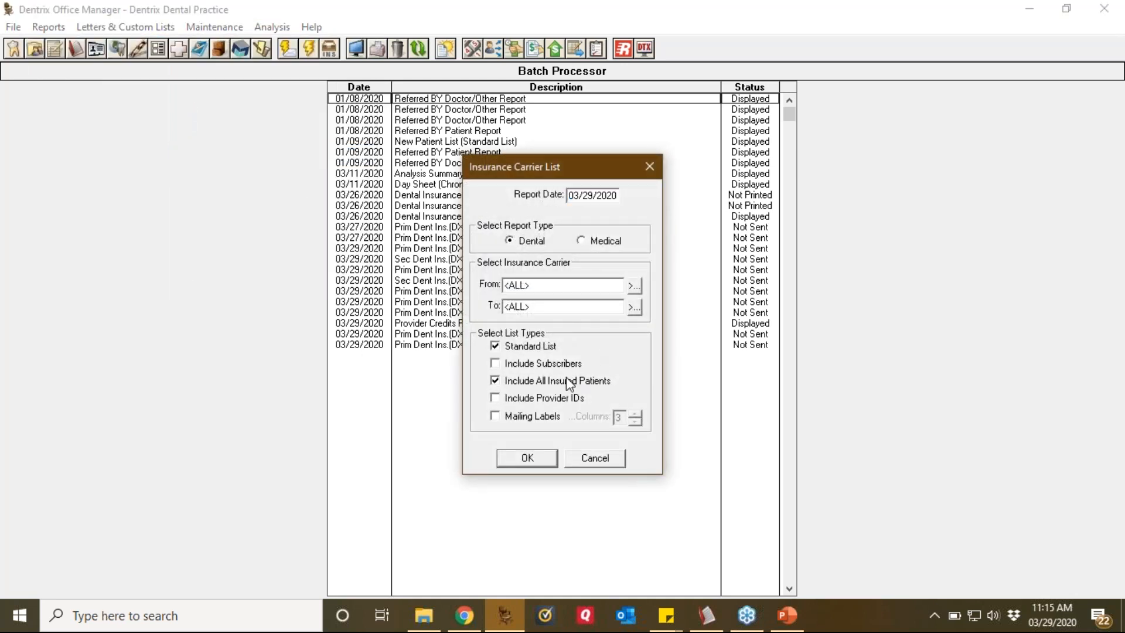
{"action": "left_click", "coordinate": [540, 351]}
{"action": "left_click", "coordinate": [634, 285]}
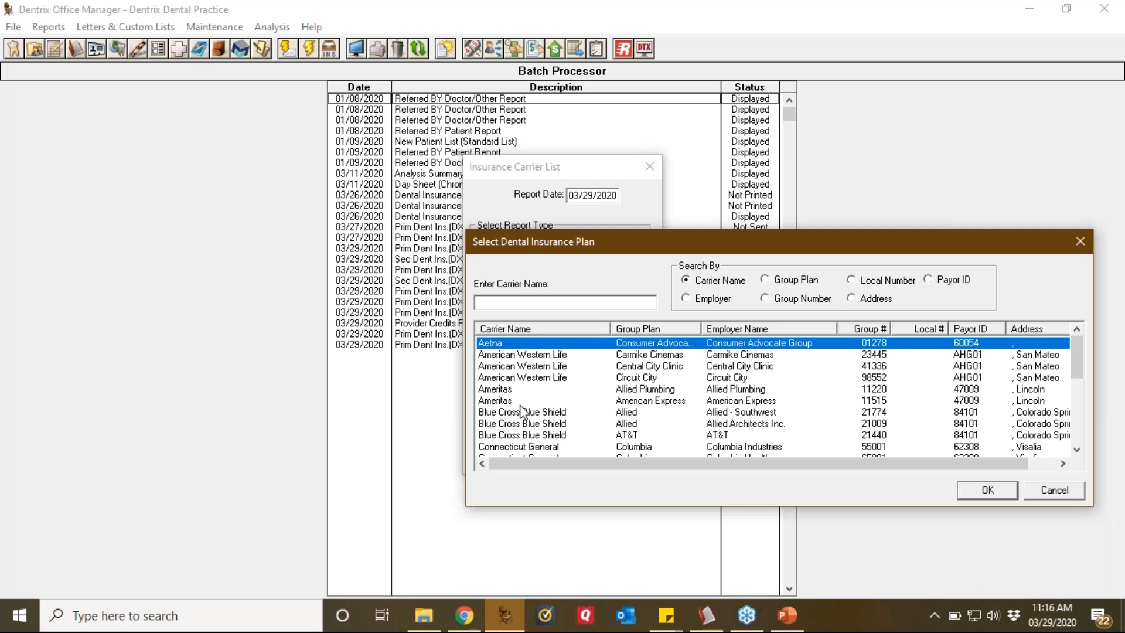
{"action": "left_click", "coordinate": [1078, 432]}
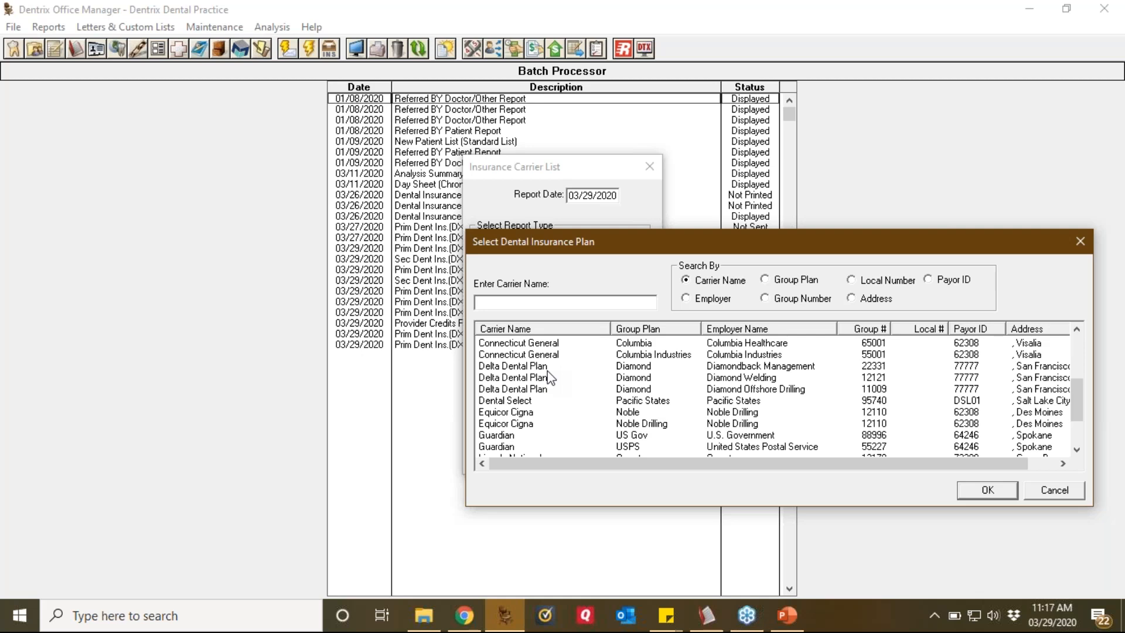
{"action": "left_click", "coordinate": [1065, 495]}
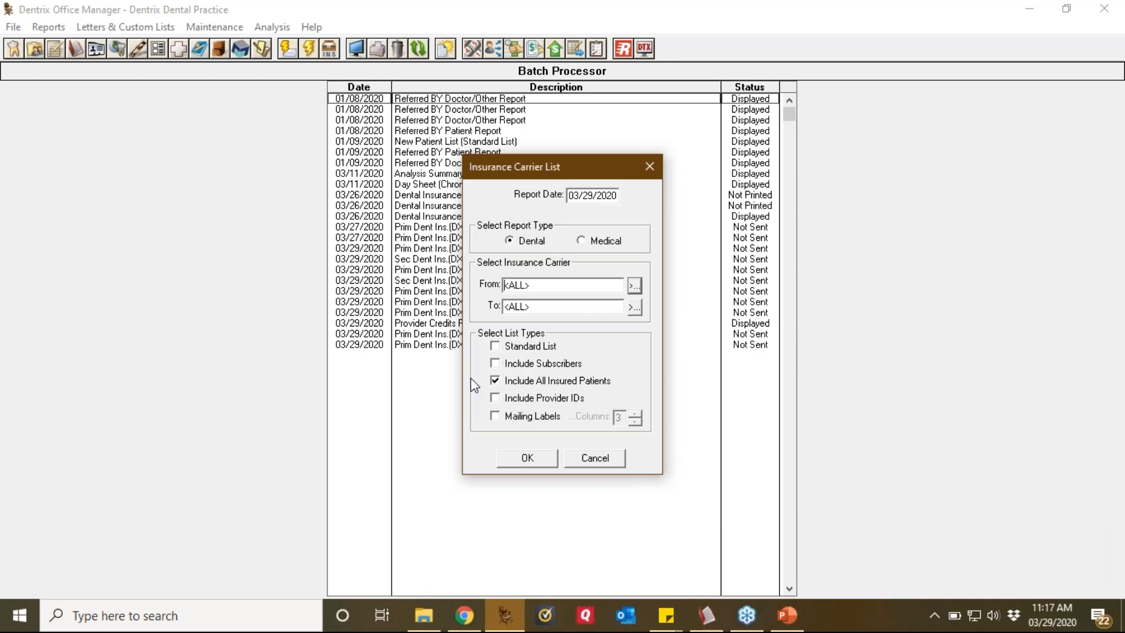
Step: Generate the report and select the new Dental Insurance Carriers and Patients batch entry
{"action": "left_click", "coordinate": [529, 458]}
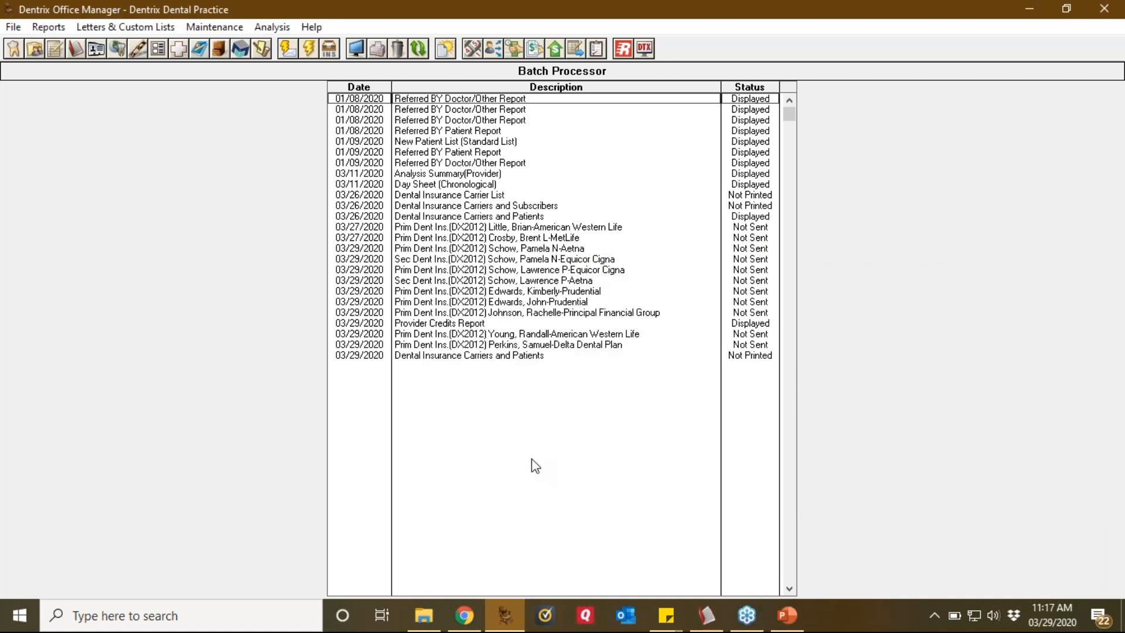
{"action": "left_click", "coordinate": [527, 359]}
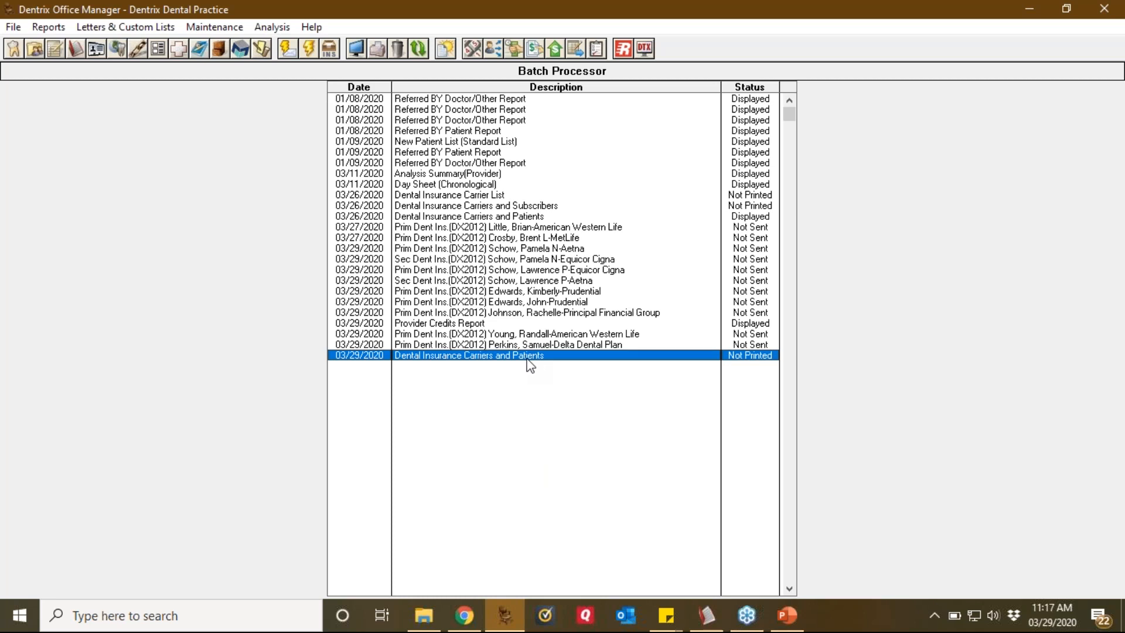
Step: Preview page 1 at full size, marking group 01278, 11 insured patients and Aetna's patient names
{"action": "double_click", "coordinate": [492, 355]}
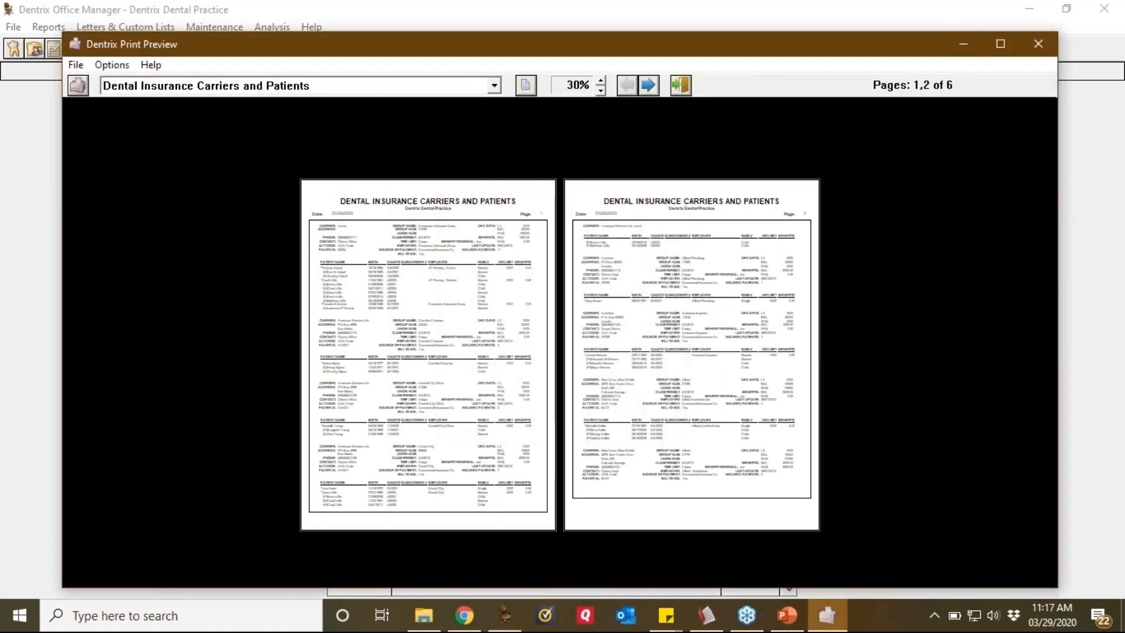
{"action": "left_click", "coordinate": [526, 86]}
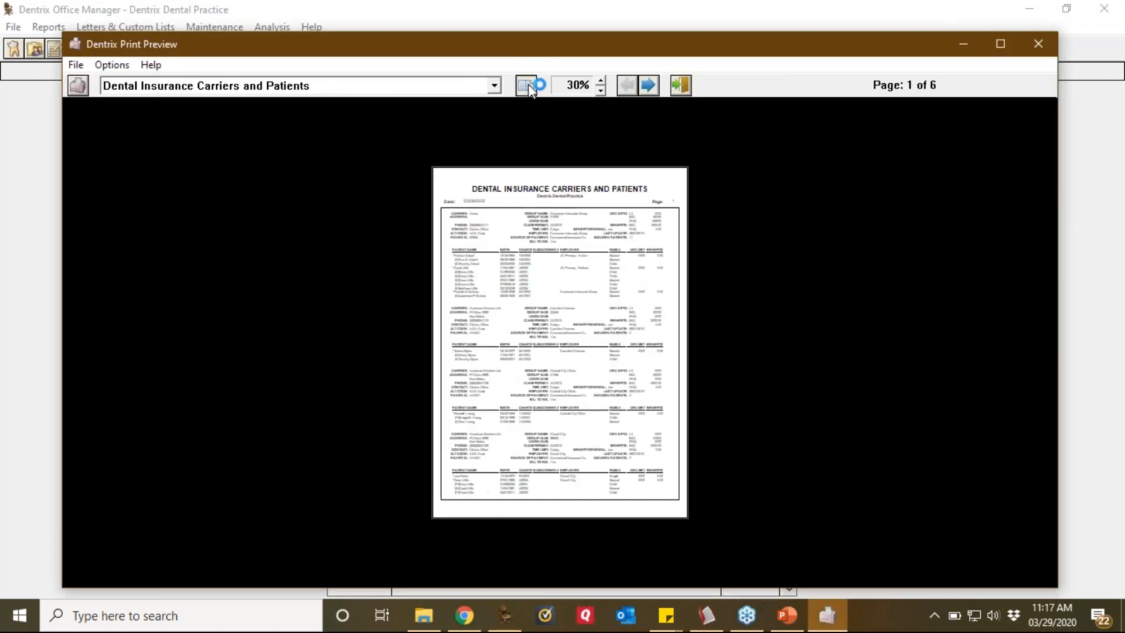
{"action": "left_click", "coordinate": [593, 390]}
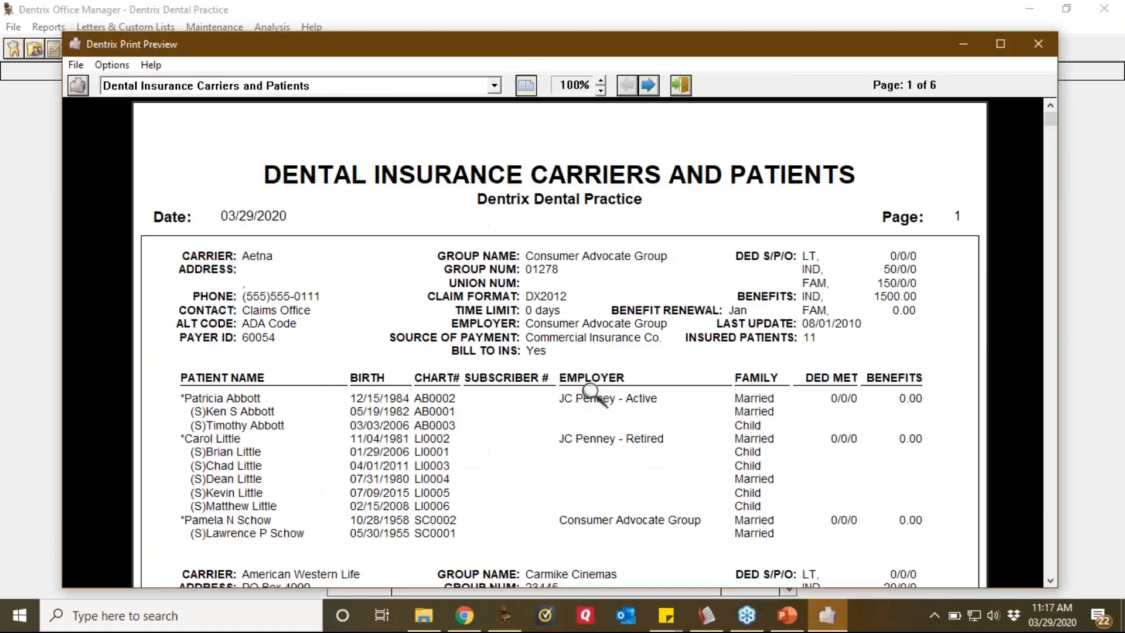
{"action": "left_click", "coordinate": [1107, 247]}
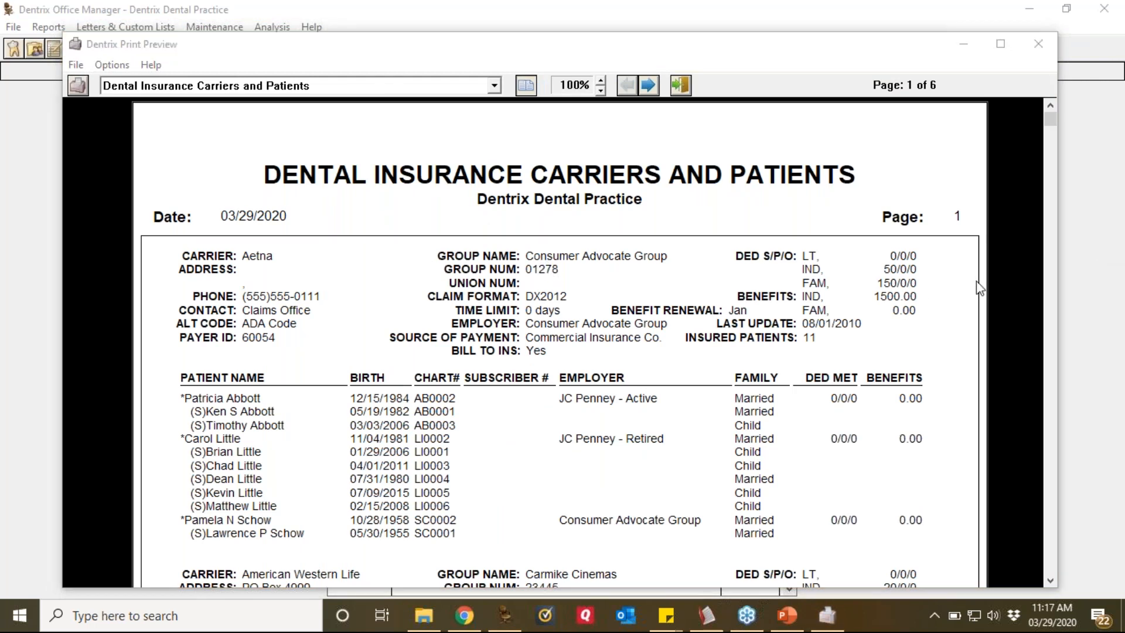
{"action": "mouse_move", "coordinate": [579, 256]}
{"action": "left_mouse_down"}
{"action": "mouse_move", "coordinate": [535, 252]}
{"action": "mouse_move", "coordinate": [542, 282]}
{"action": "mouse_move", "coordinate": [567, 252]}
{"action": "left_mouse_up"}
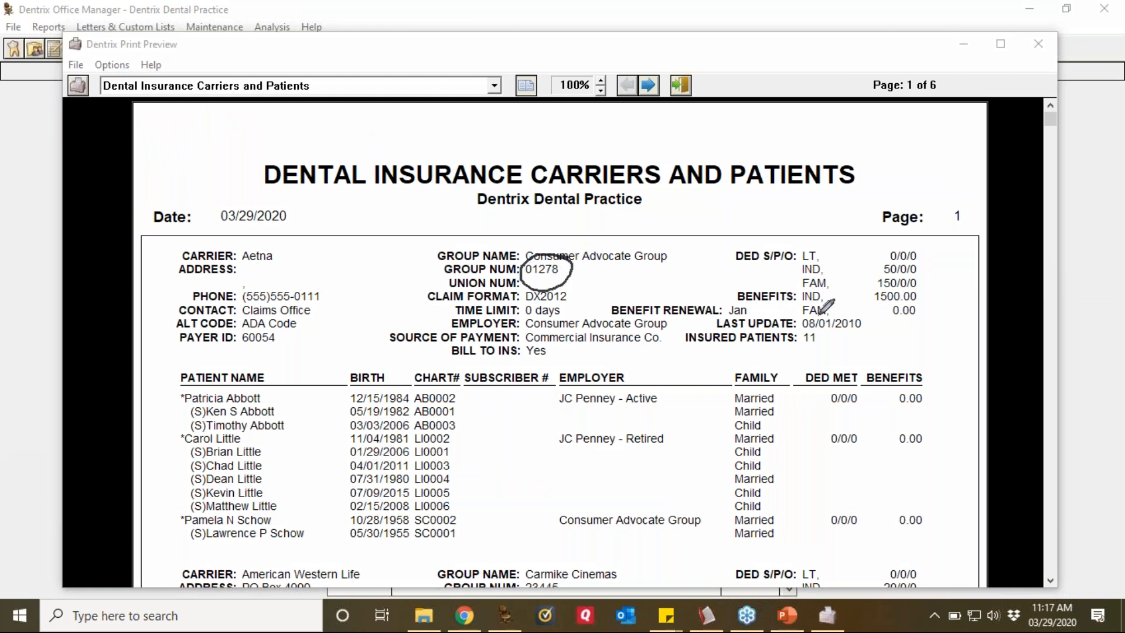
{"action": "left_click_drag", "start_coordinate": [827, 312], "coordinate": [789, 319]}
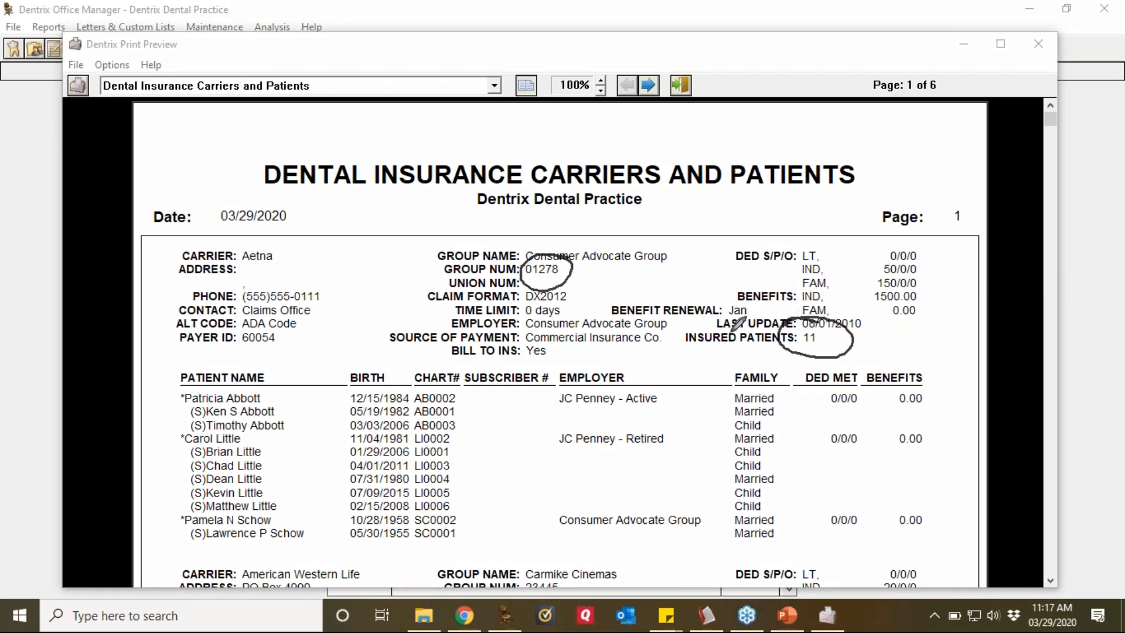
{"action": "mouse_move", "coordinate": [353, 362]}
{"action": "left_mouse_down"}
{"action": "mouse_move", "coordinate": [176, 495]}
{"action": "mouse_move", "coordinate": [383, 417]}
{"action": "mouse_move", "coordinate": [274, 374]}
{"action": "left_mouse_up"}
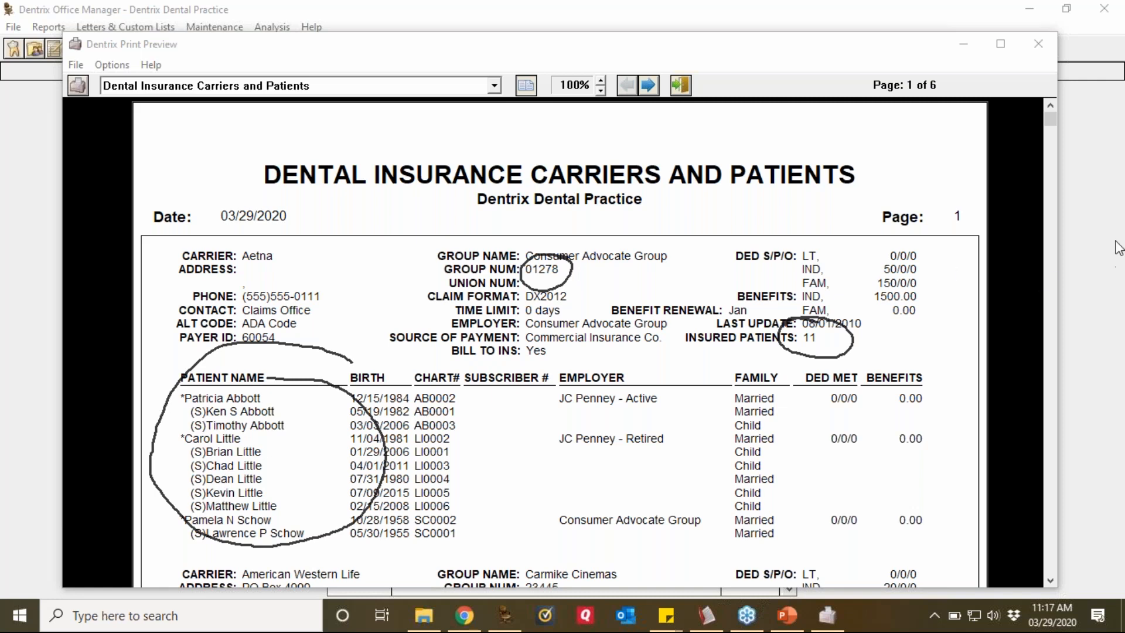
{"action": "left_click", "coordinate": [998, 358]}
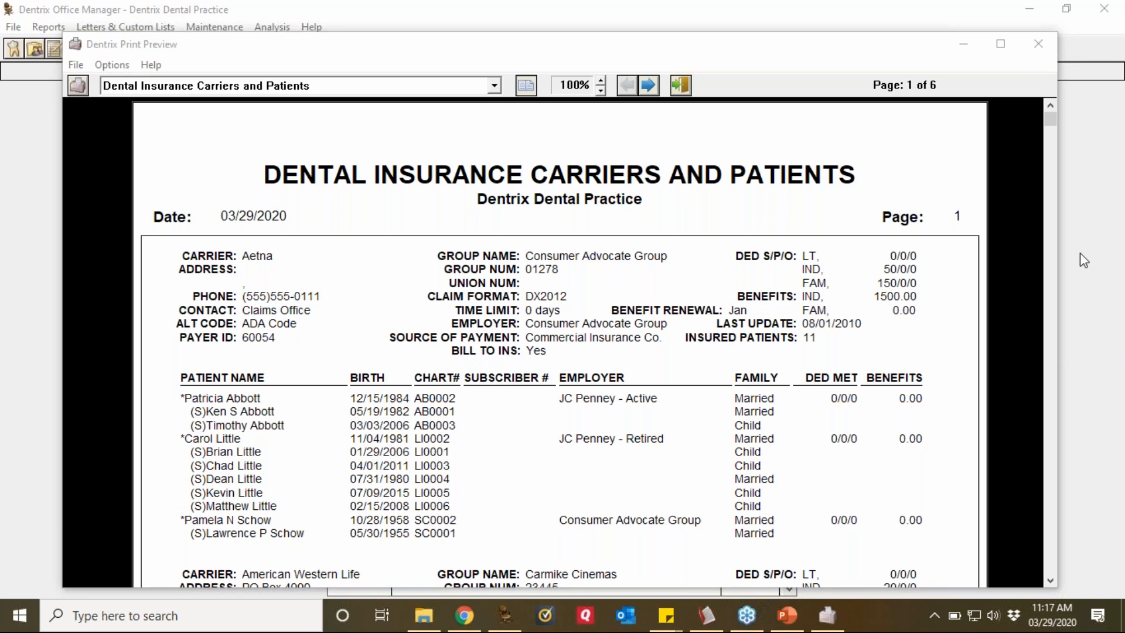
{"action": "left_click", "coordinate": [1050, 469]}
{"action": "left_click", "coordinate": [1049, 465]}
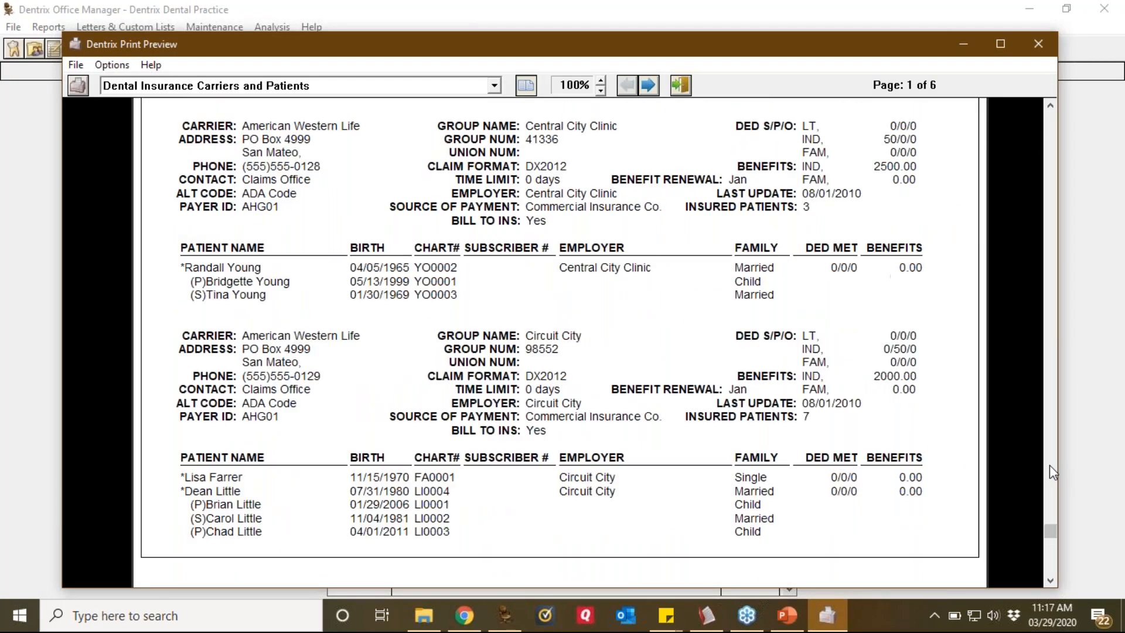
Step: Review page 2, noting zero insured patients for Allied - Southwest, then close the preview
{"action": "left_click", "coordinate": [648, 86]}
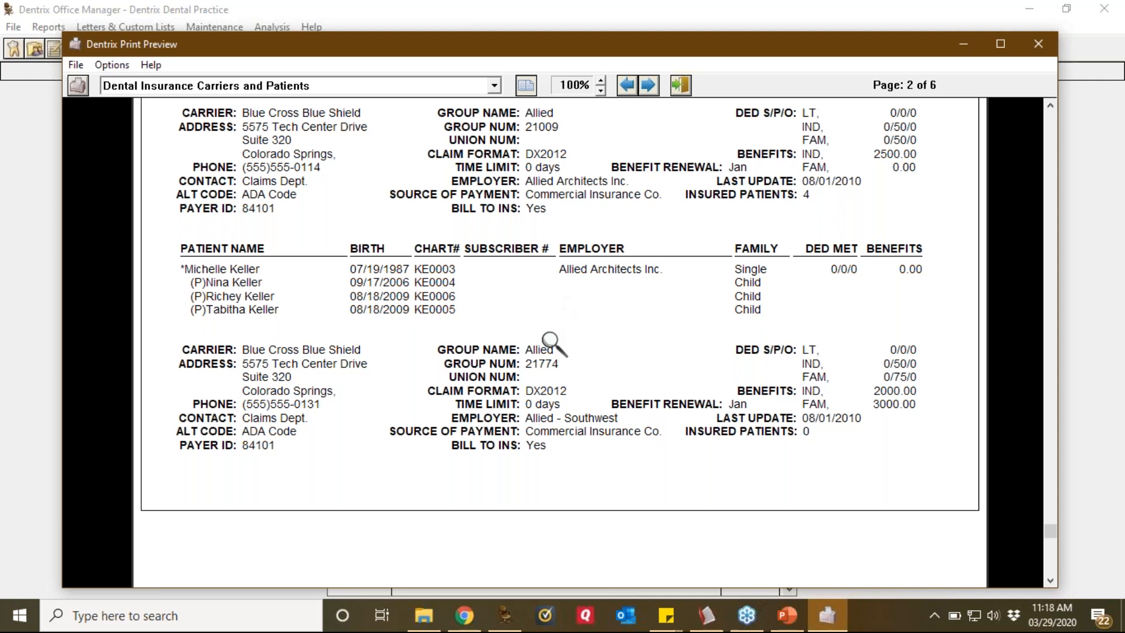
{"action": "left_click", "coordinate": [1110, 251]}
{"action": "left_click", "coordinate": [1000, 283]}
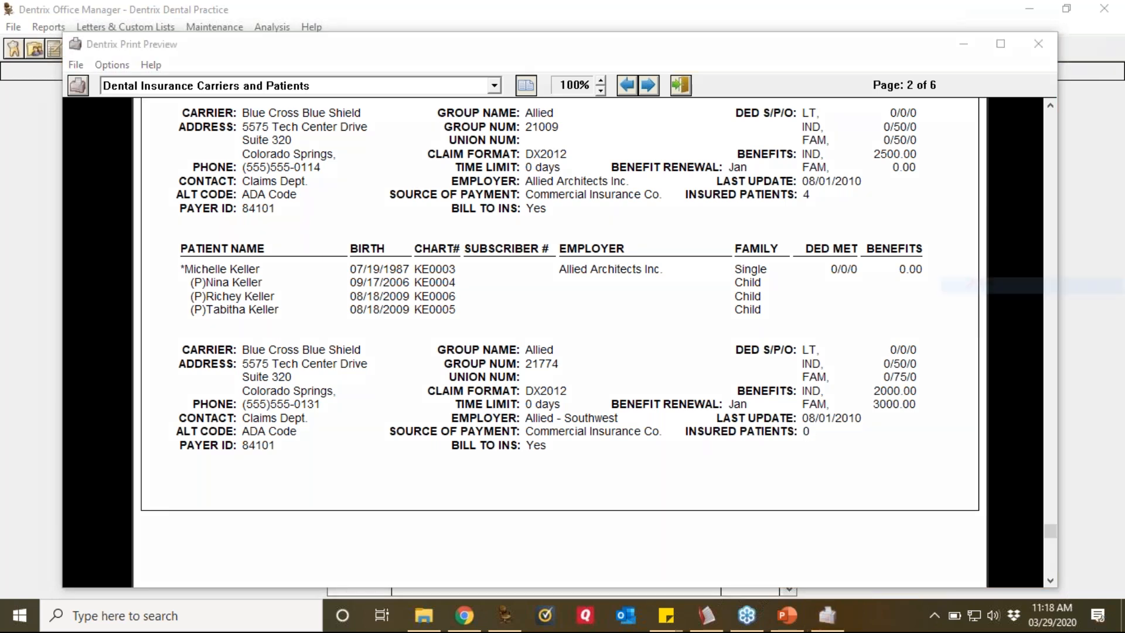
{"action": "mouse_move", "coordinate": [832, 407]}
{"action": "left_mouse_down"}
{"action": "mouse_move", "coordinate": [752, 403]}
{"action": "mouse_move", "coordinate": [820, 438]}
{"action": "mouse_move", "coordinate": [811, 410]}
{"action": "left_mouse_up"}
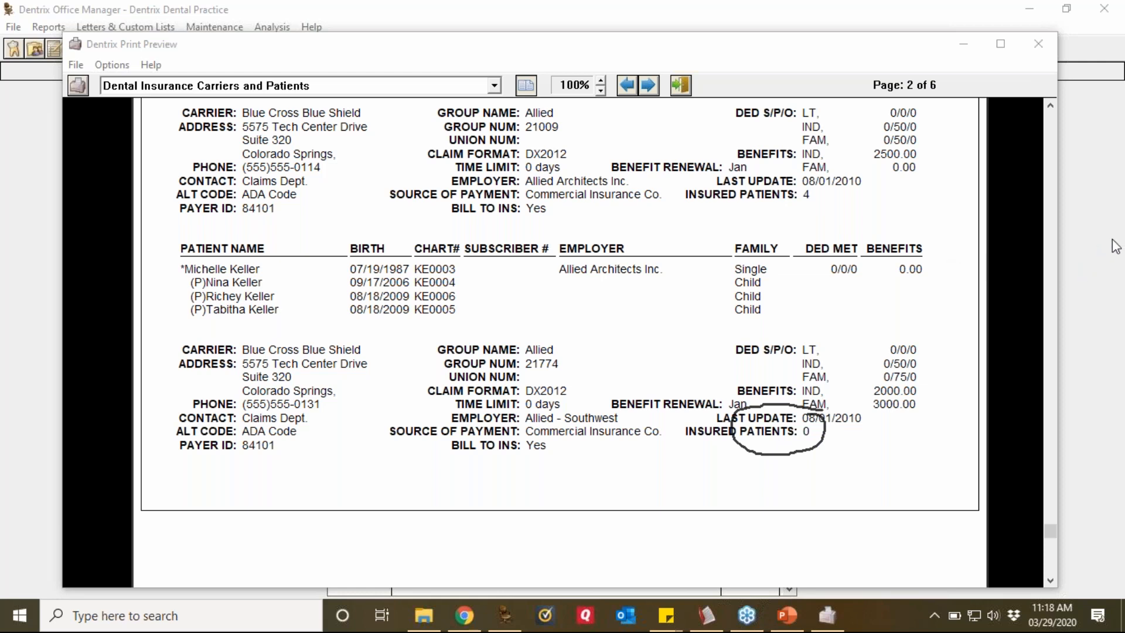
{"action": "left_click", "coordinate": [995, 359]}
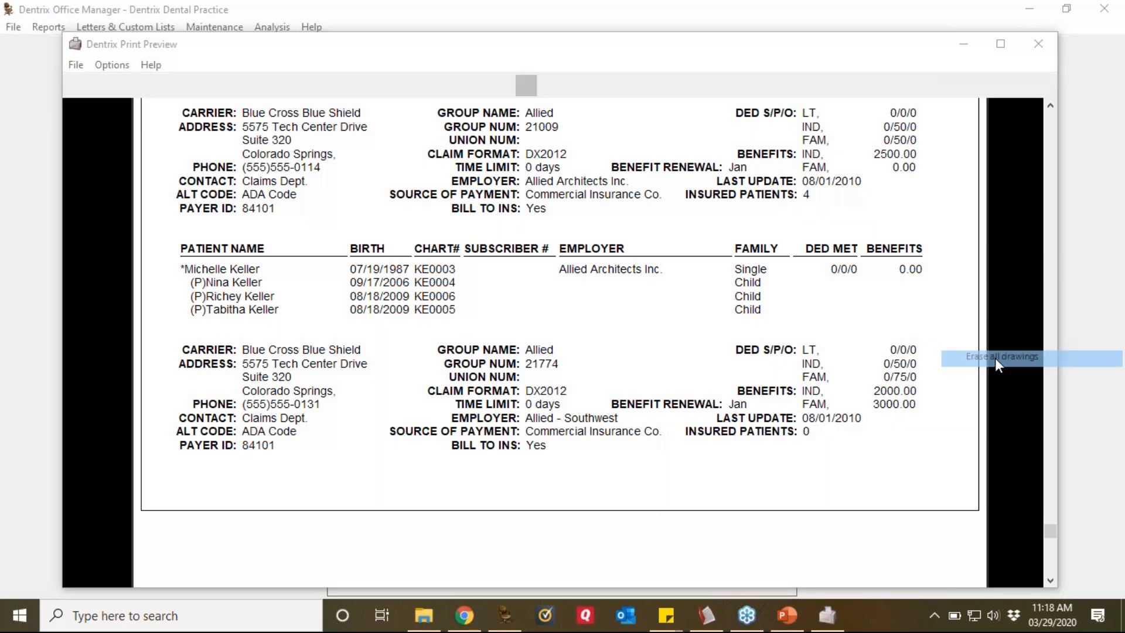
{"action": "left_click", "coordinate": [1048, 57]}
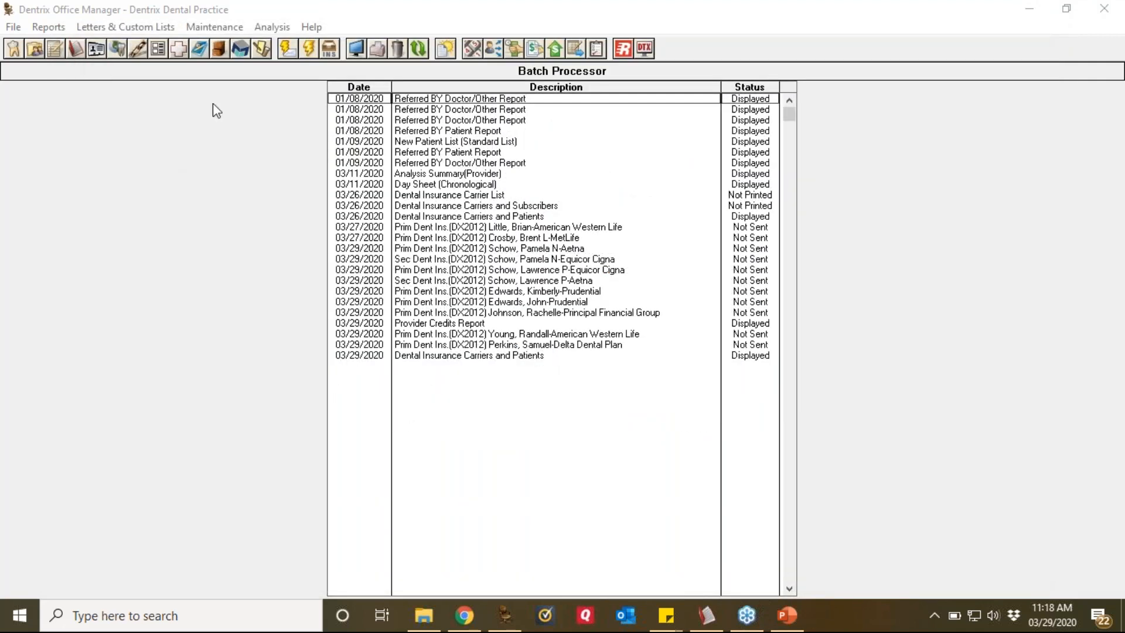
Step: Open Insurance Maintenance from Maintenance > Reference to list the dental carriers
{"action": "left_click", "coordinate": [234, 30]}
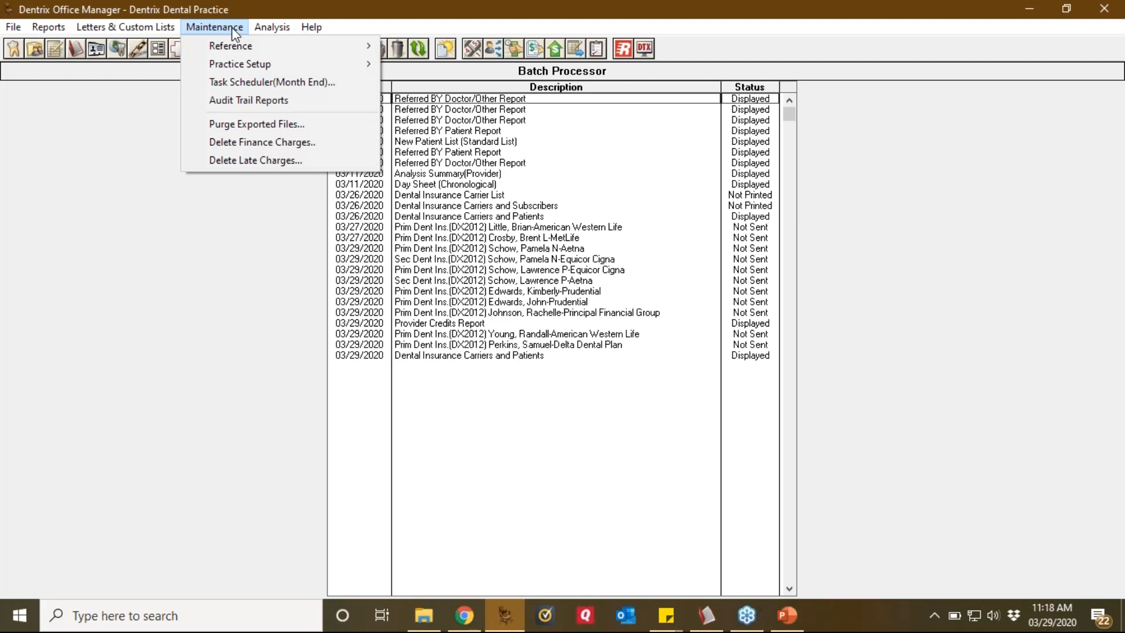
{"action": "mouse_move", "coordinate": [237, 52]}
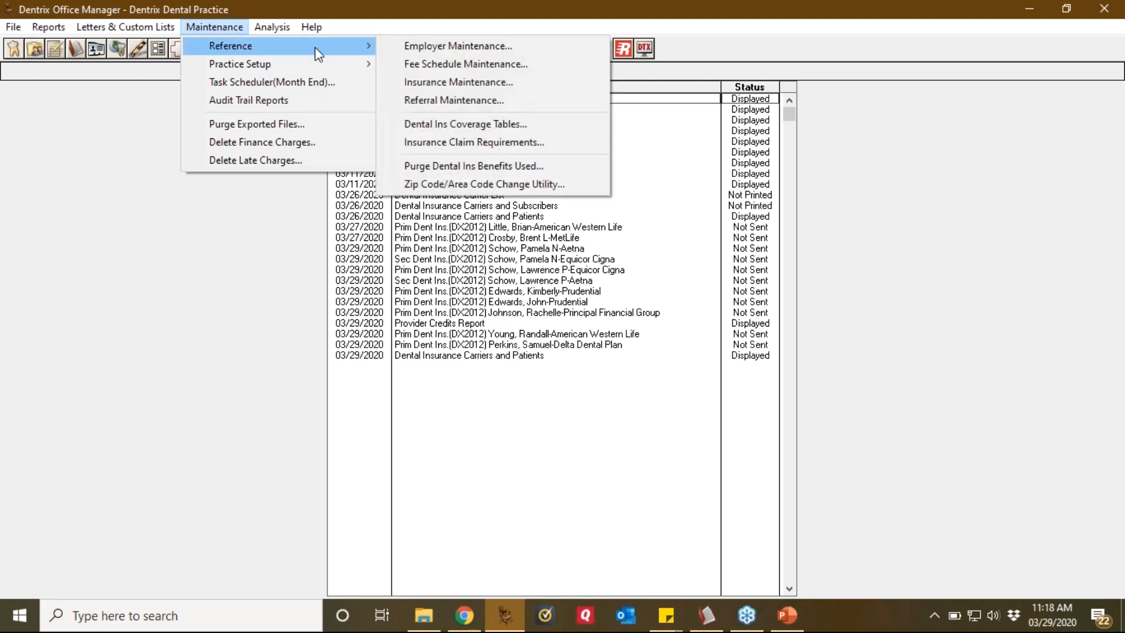
{"action": "left_click", "coordinate": [441, 82]}
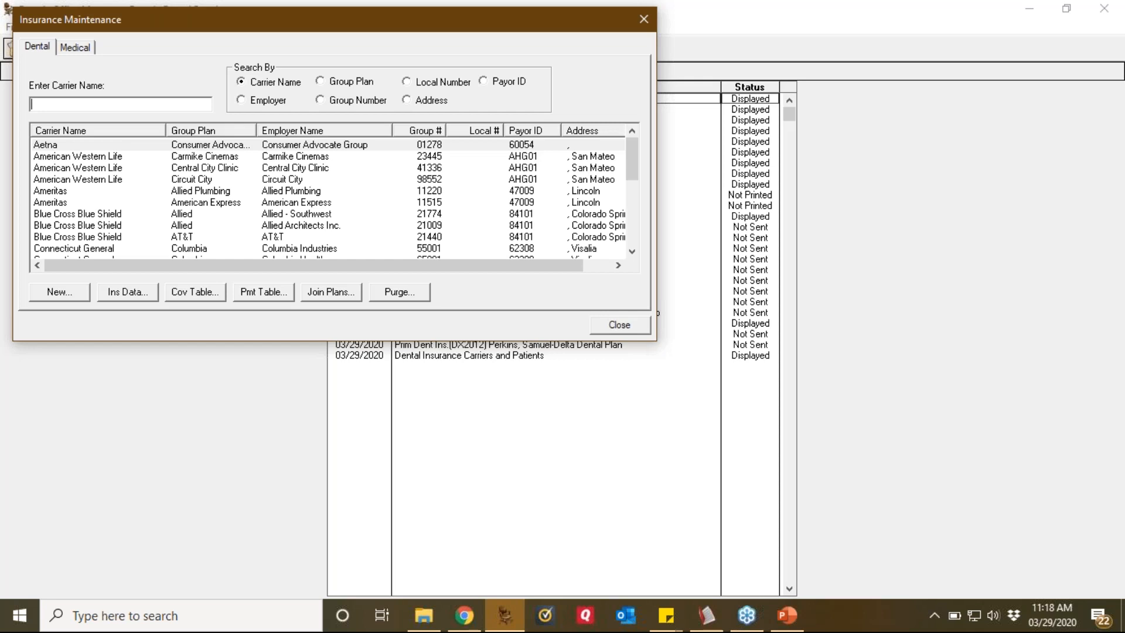
Step: Point out the Group # and Group Plan columns, then sort carriers by group number
{"action": "left_click", "coordinate": [1118, 241]}
{"action": "left_click", "coordinate": [987, 282]}
{"action": "mouse_move", "coordinate": [452, 109]}
{"action": "left_mouse_down"}
{"action": "mouse_move", "coordinate": [393, 133]}
{"action": "mouse_move", "coordinate": [454, 116]}
{"action": "mouse_move", "coordinate": [445, 107]}
{"action": "left_mouse_up"}
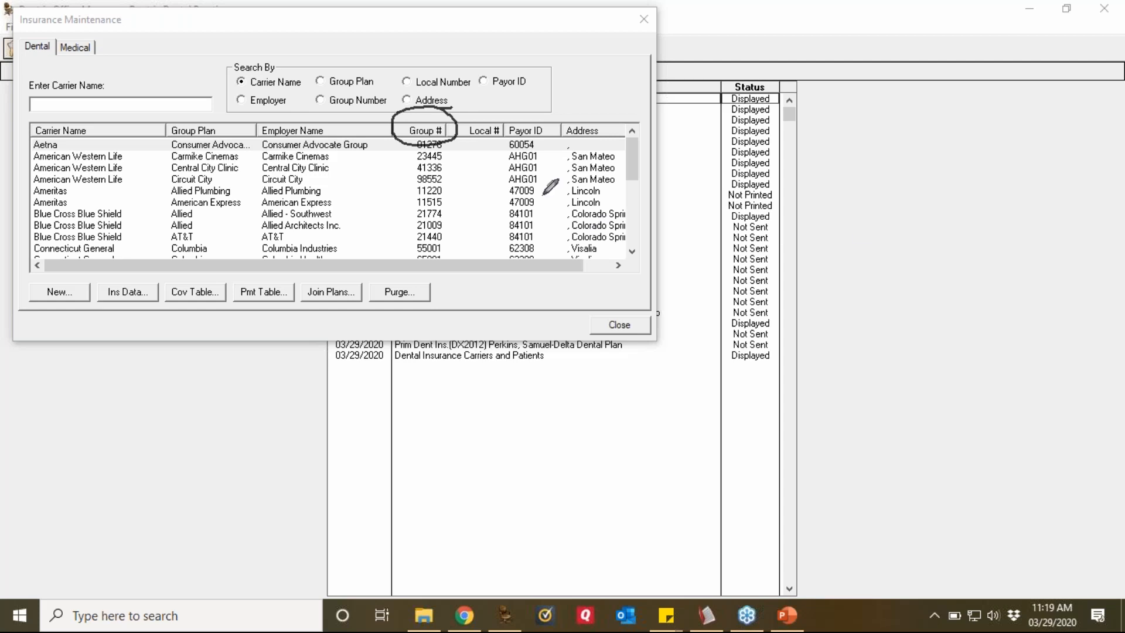
{"action": "mouse_move", "coordinate": [218, 112]}
{"action": "left_mouse_down"}
{"action": "mouse_move", "coordinate": [220, 138]}
{"action": "mouse_move", "coordinate": [213, 110]}
{"action": "left_mouse_up"}
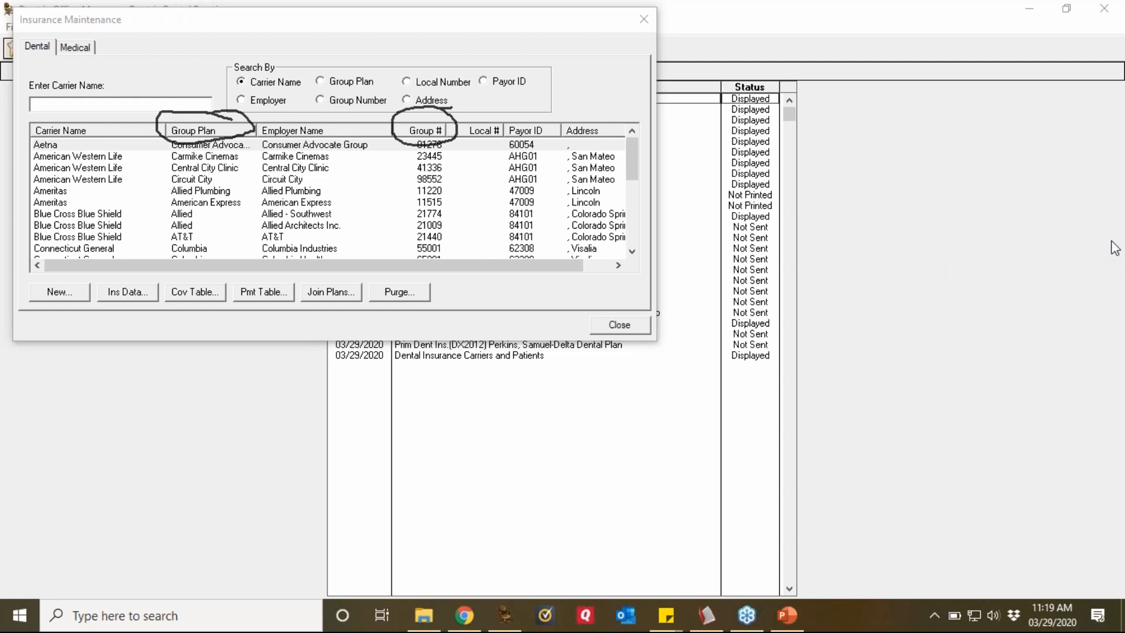
{"action": "left_click", "coordinate": [1014, 359]}
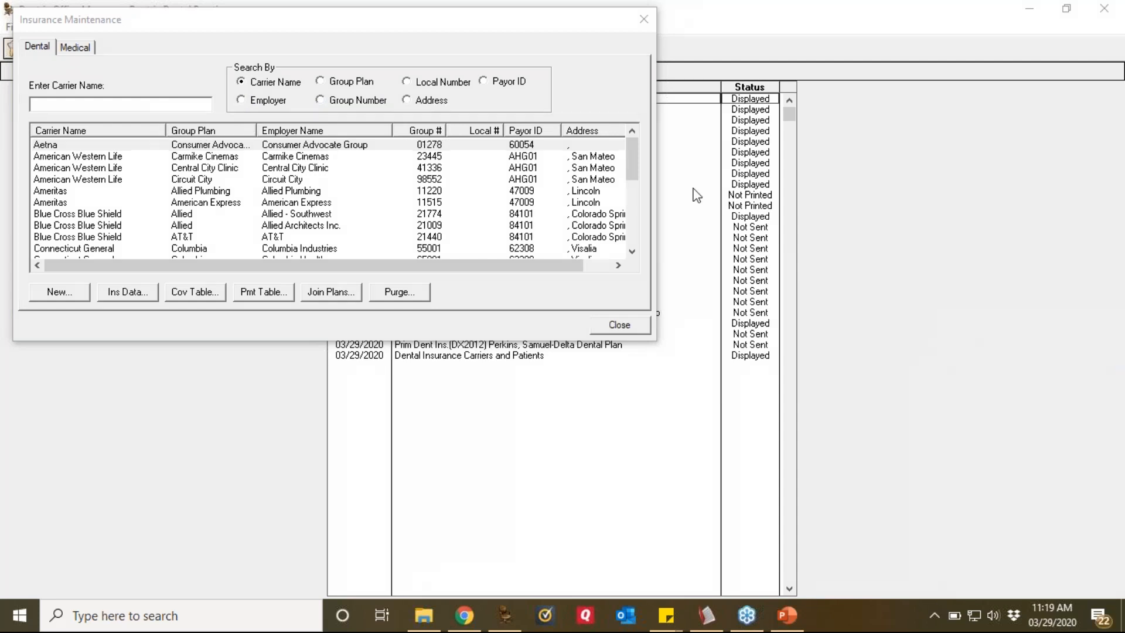
{"action": "left_click", "coordinate": [427, 134]}
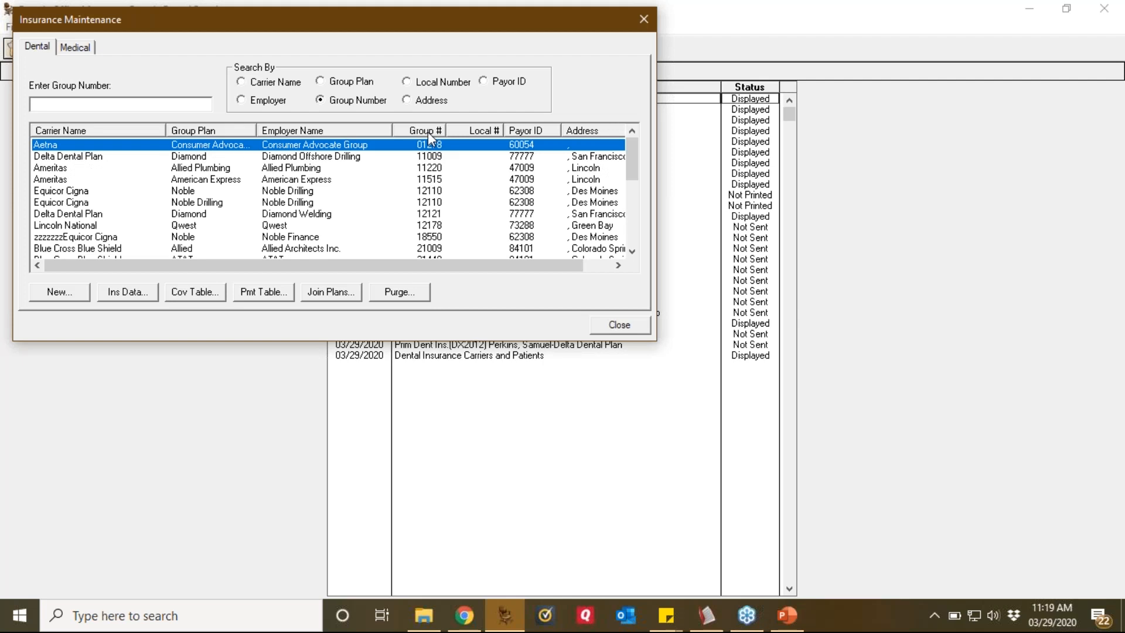
{"action": "left_click", "coordinate": [443, 194]}
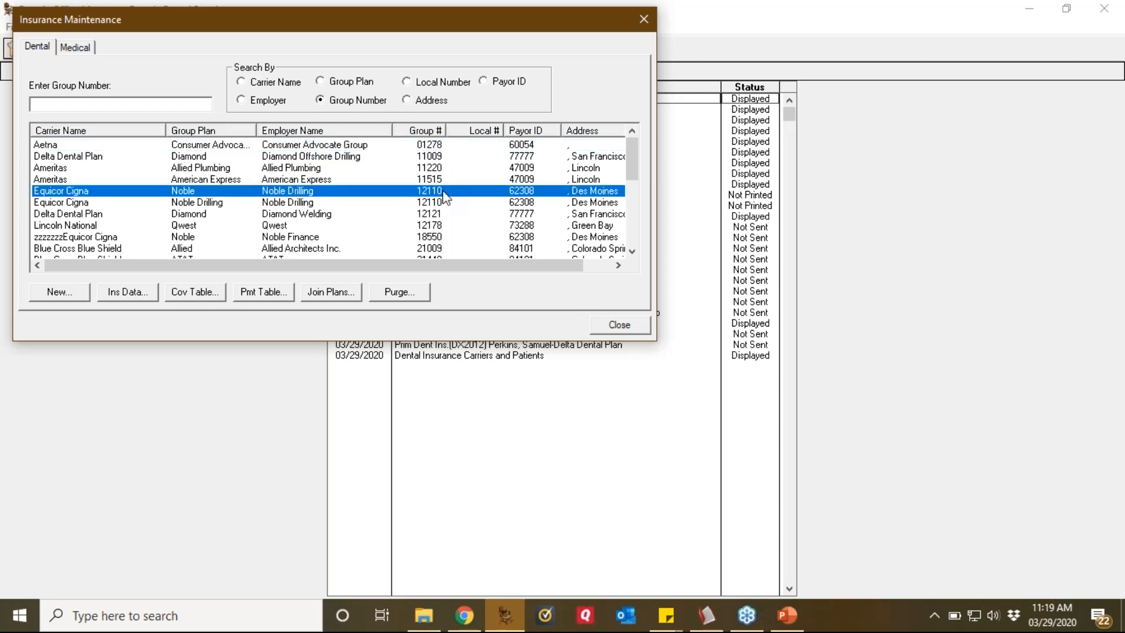
{"action": "left_click", "coordinate": [445, 205]}
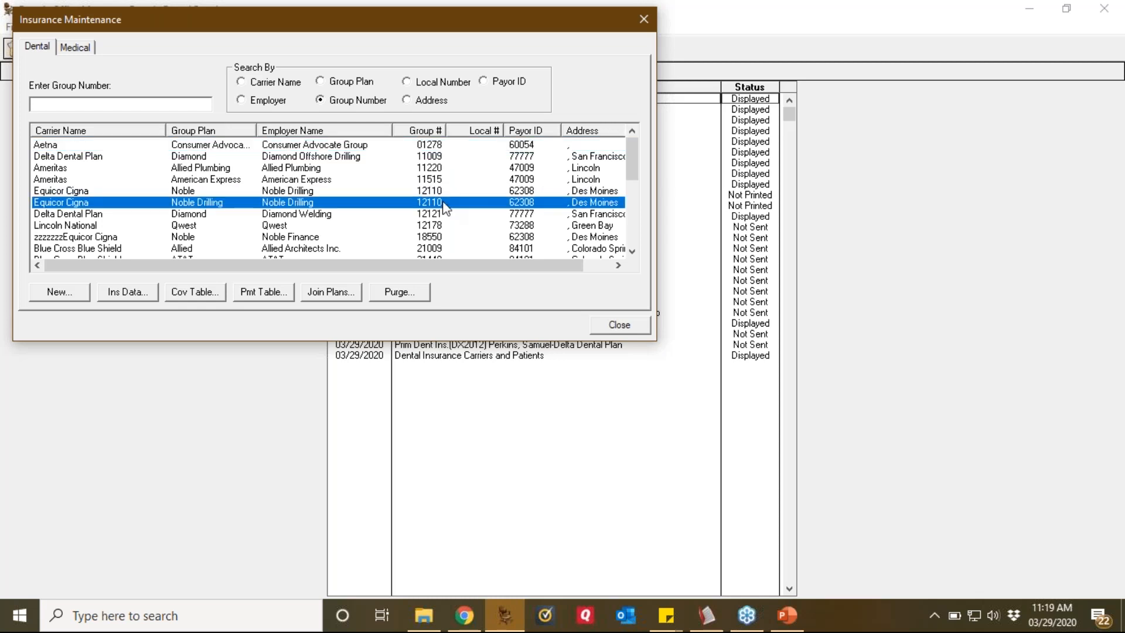
{"action": "left_click", "coordinate": [407, 190]}
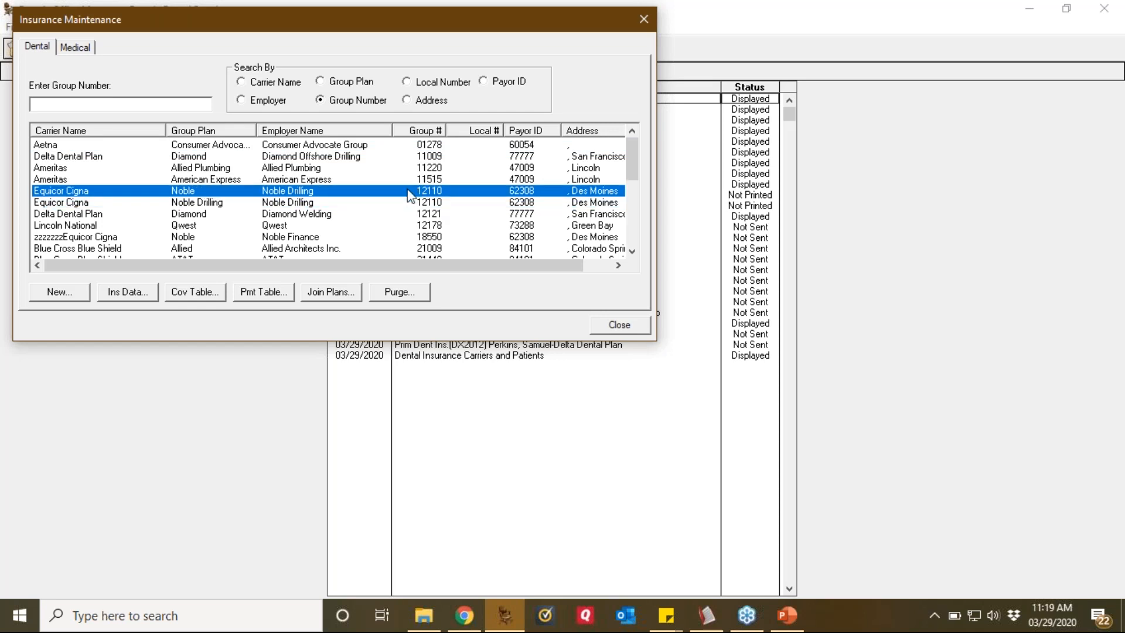
{"action": "left_click", "coordinate": [439, 205]}
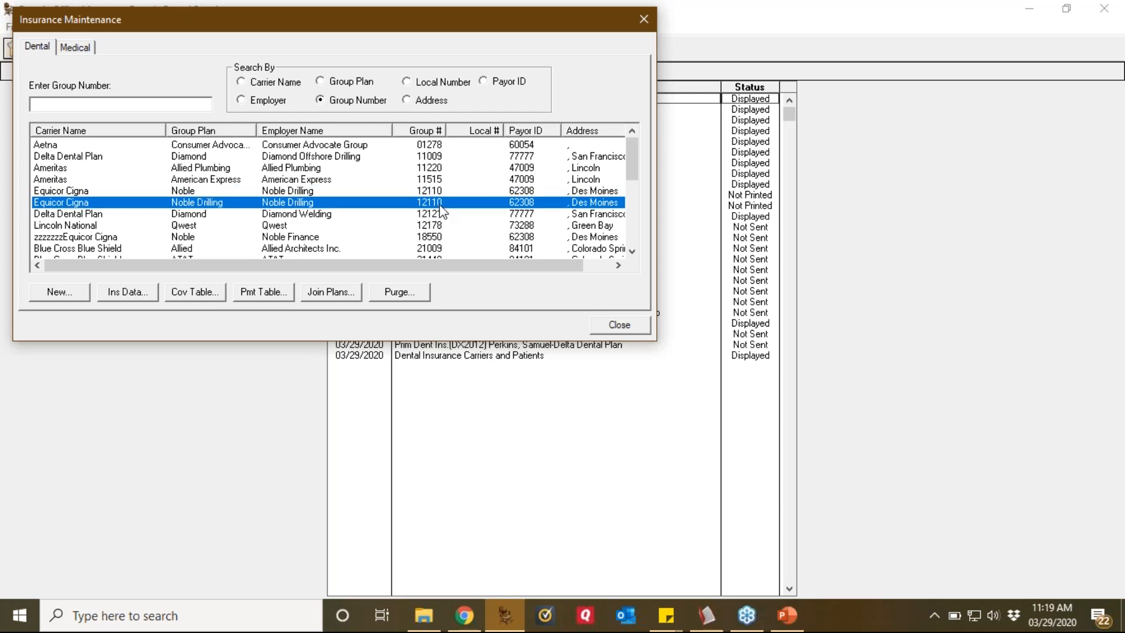
{"action": "left_click", "coordinate": [633, 237]}
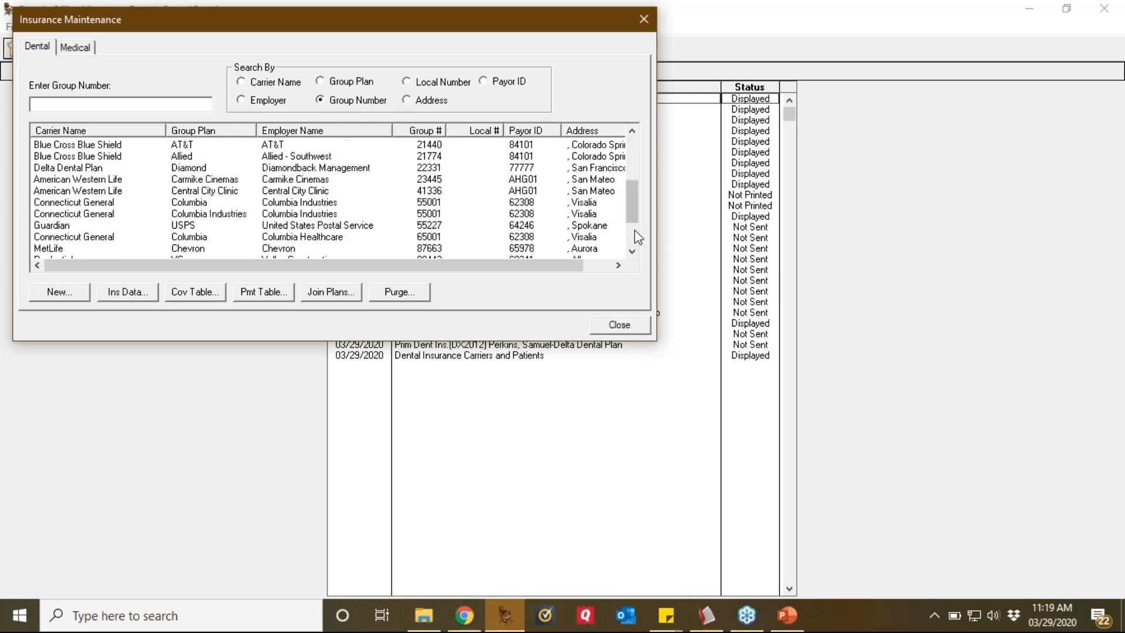
{"action": "left_click", "coordinate": [439, 202]}
{"action": "left_click", "coordinate": [437, 216]}
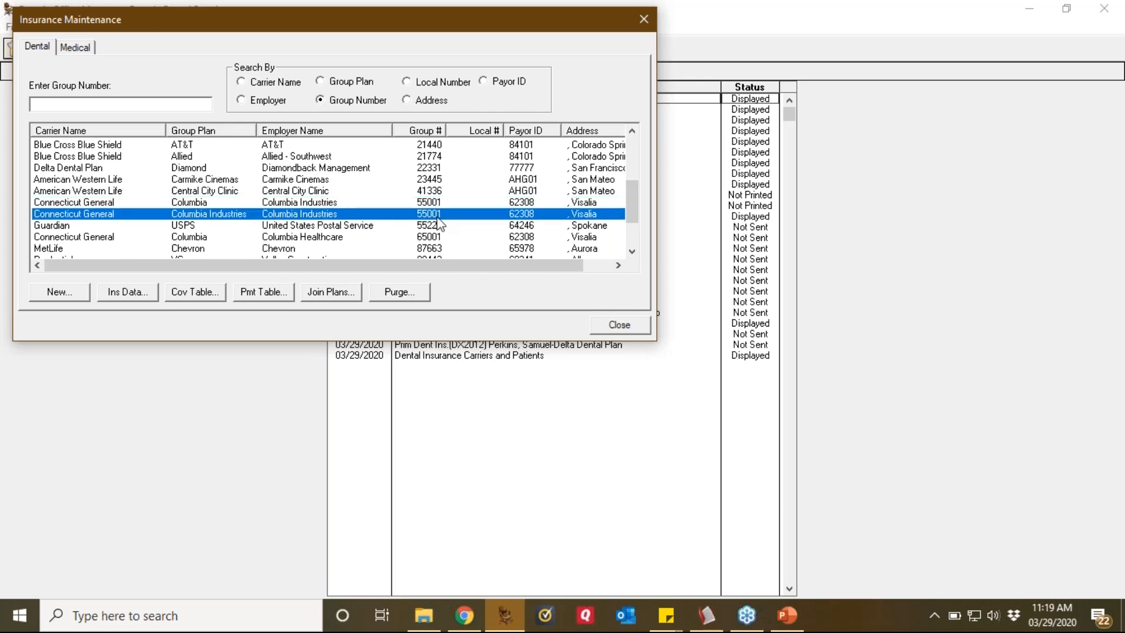
{"action": "left_click", "coordinate": [212, 200]}
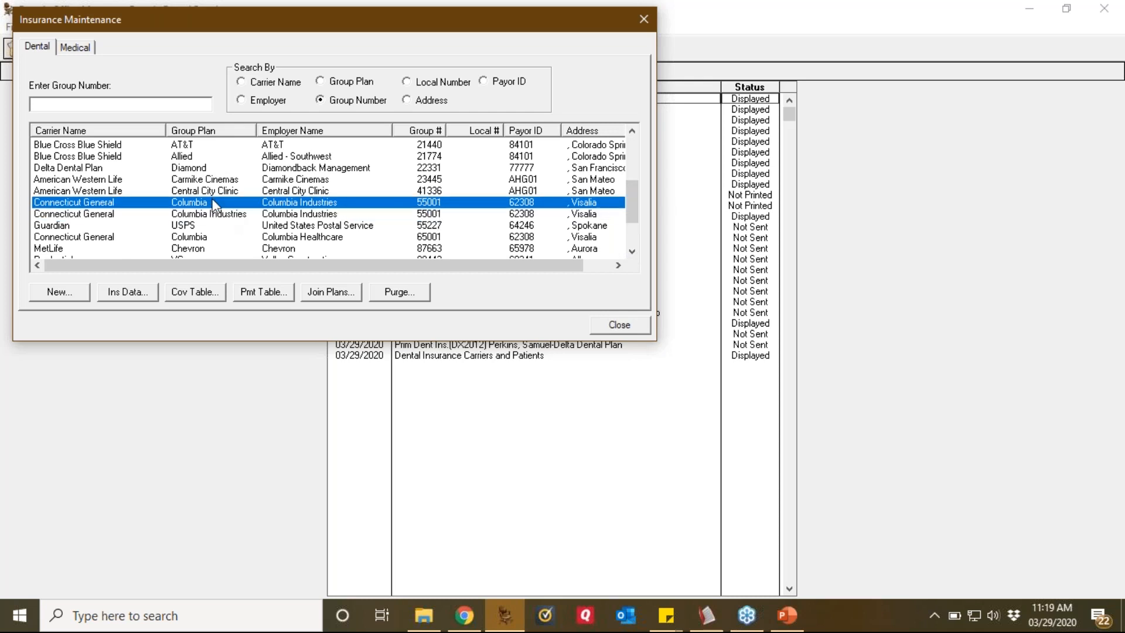
{"action": "left_click", "coordinate": [211, 216]}
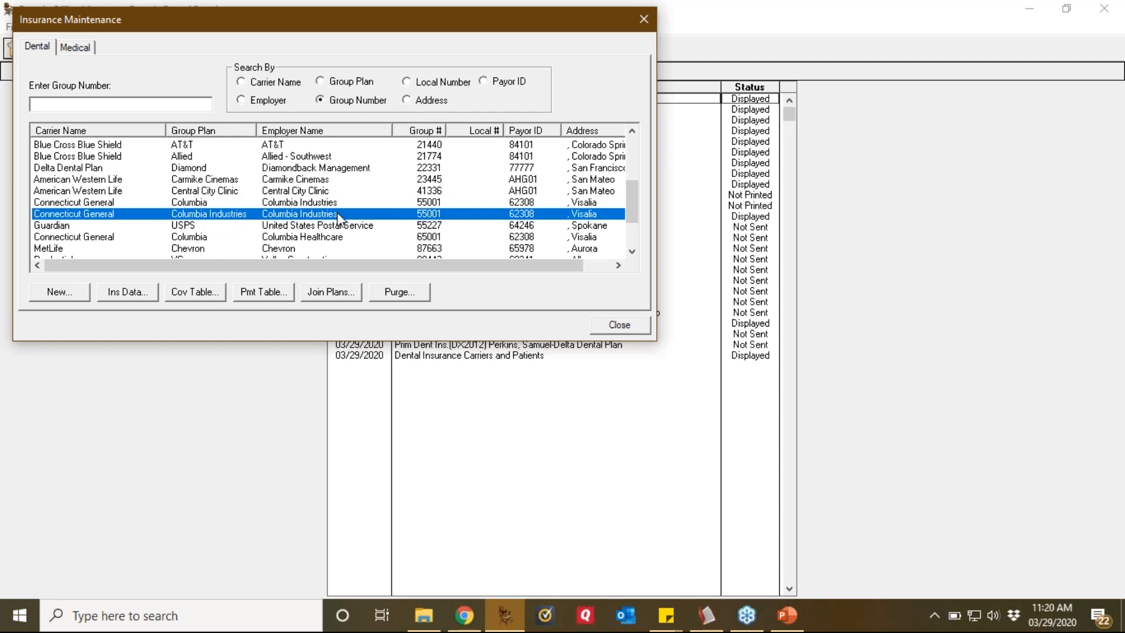
{"action": "left_click", "coordinate": [441, 203]}
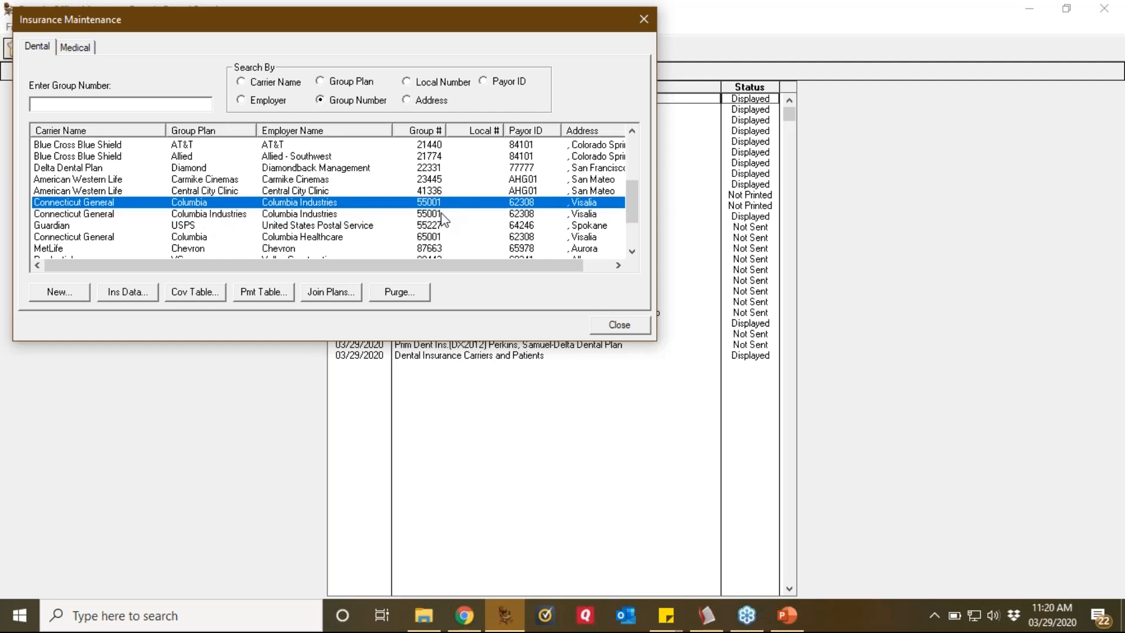
{"action": "left_click", "coordinate": [442, 218]}
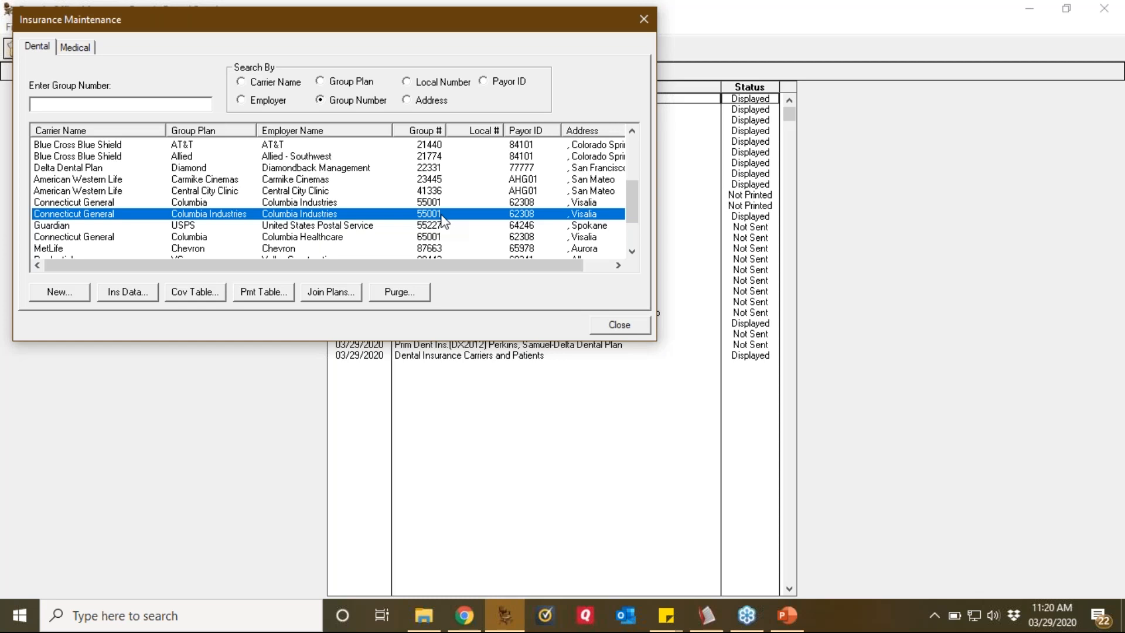
{"action": "left_click", "coordinate": [184, 202]}
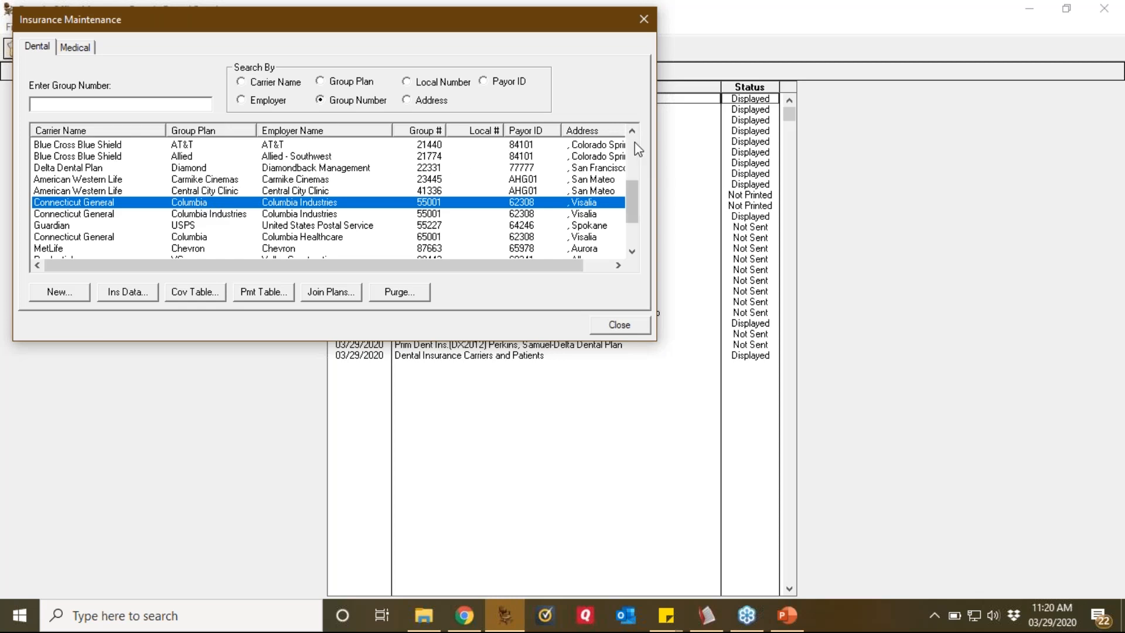
{"action": "left_click", "coordinate": [632, 143]}
{"action": "left_click", "coordinate": [442, 194]}
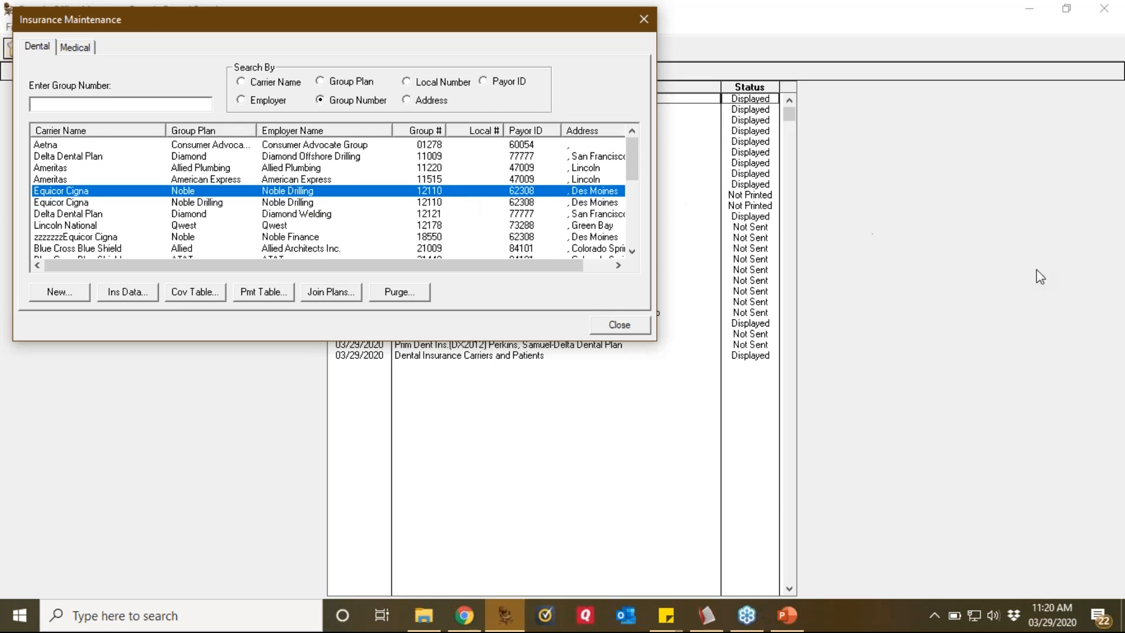
{"action": "left_click", "coordinate": [1109, 243]}
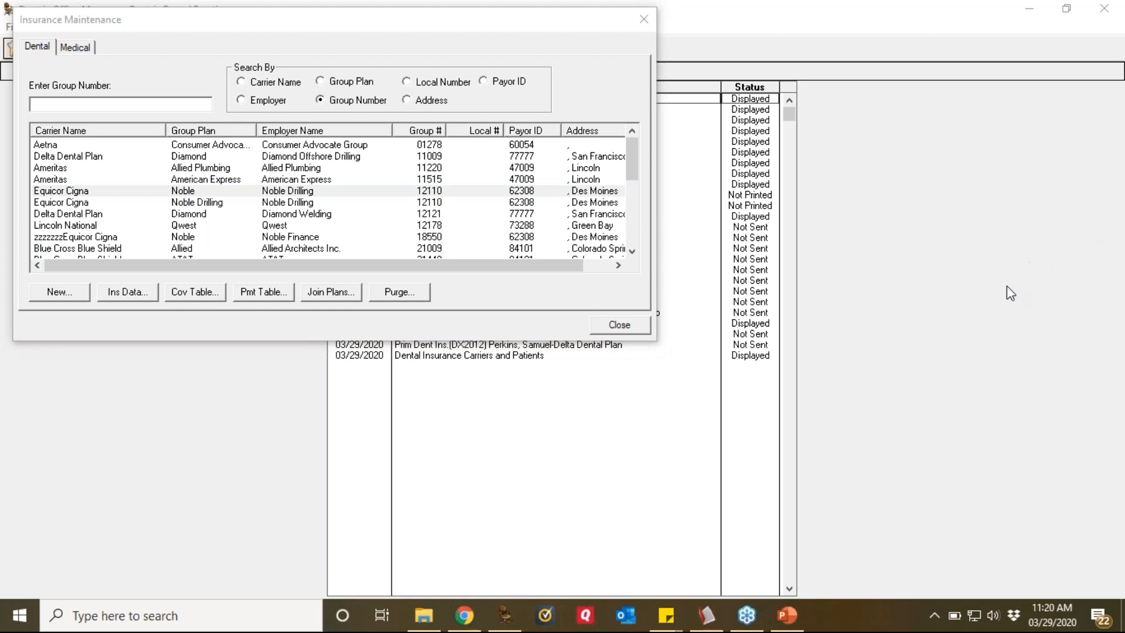
{"action": "mouse_move", "coordinate": [351, 271]}
{"action": "left_mouse_down"}
{"action": "mouse_move", "coordinate": [328, 269]}
{"action": "mouse_move", "coordinate": [294, 304]}
{"action": "mouse_move", "coordinate": [367, 306]}
{"action": "mouse_move", "coordinate": [364, 276]}
{"action": "mouse_move", "coordinate": [348, 267]}
{"action": "left_mouse_up"}
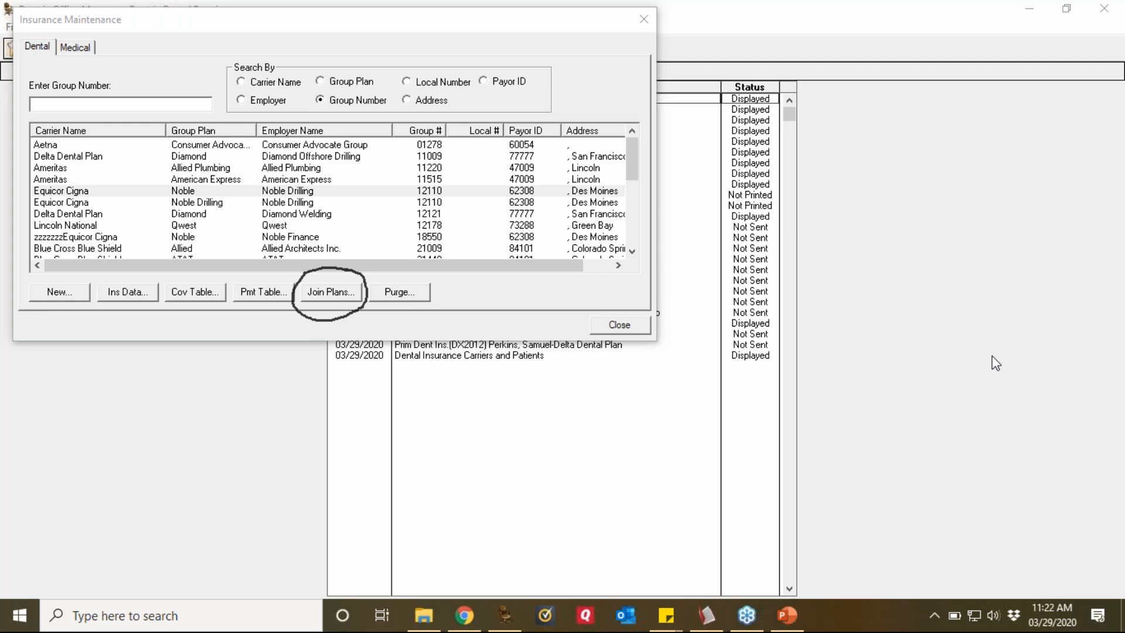
Step: Close the Appointment Book and reselect the Equicor Cigna Noble plan
{"action": "mouse_move", "coordinate": [707, 615]}
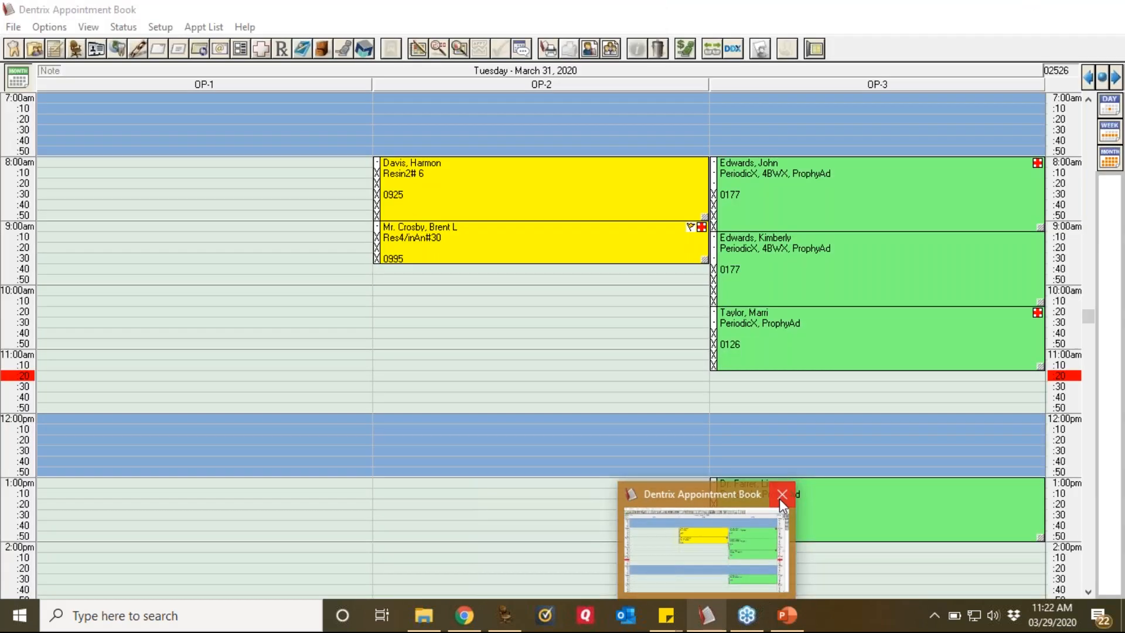
{"action": "left_click", "coordinate": [782, 498]}
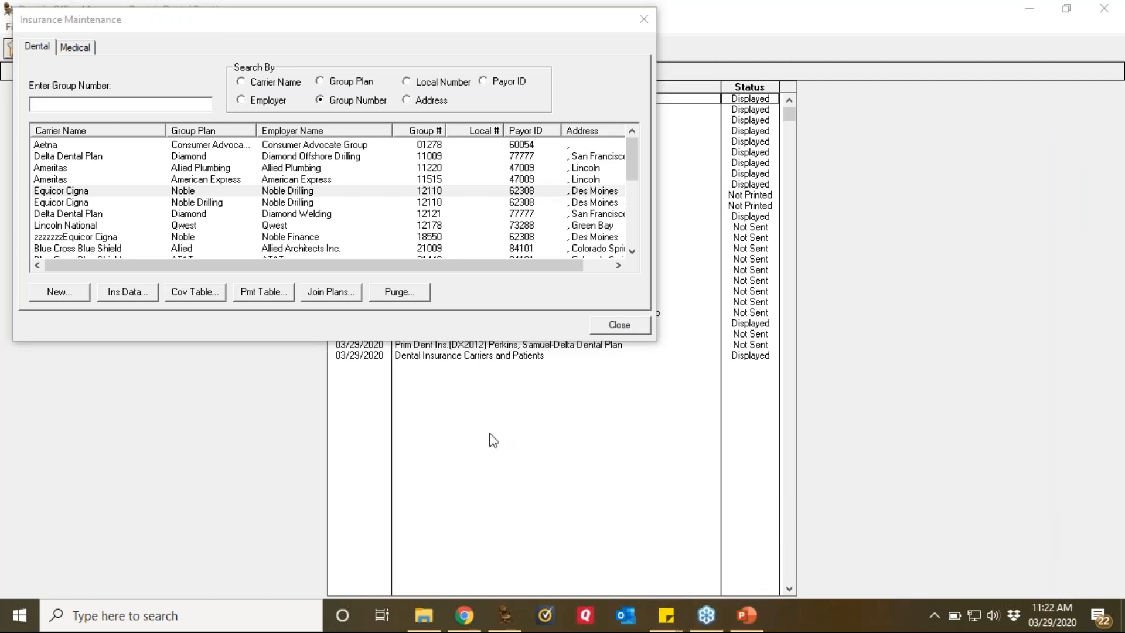
{"action": "left_click", "coordinate": [264, 194]}
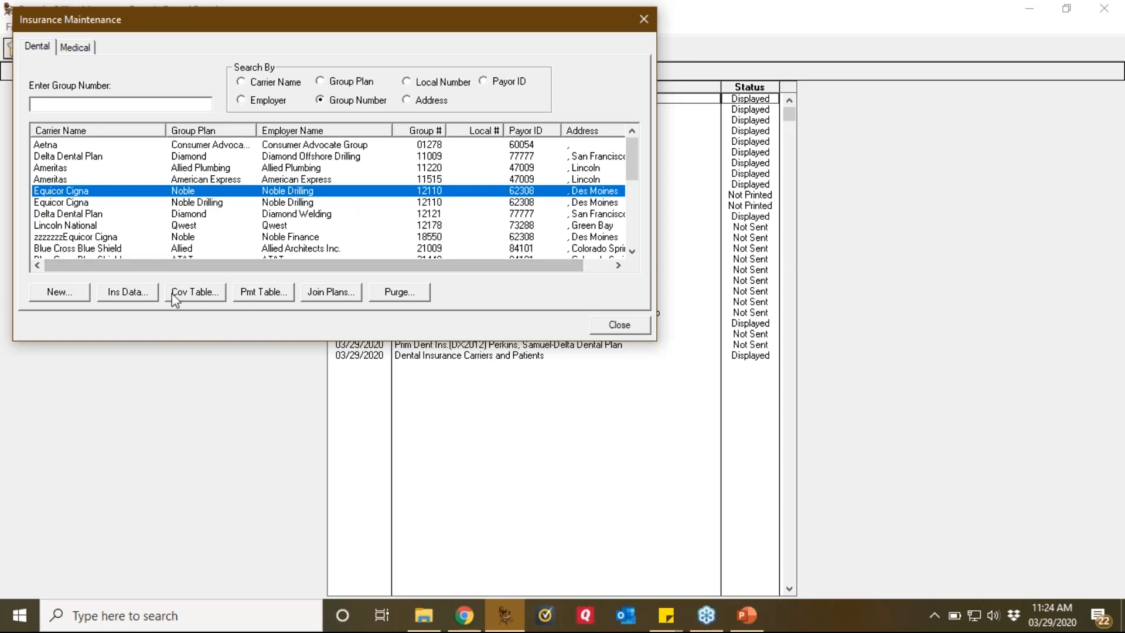
Step: Prefix the Equicor Cigna Noble carrier name with zzzzzzz and apply it to all subscribers
{"action": "left_click", "coordinate": [134, 296]}
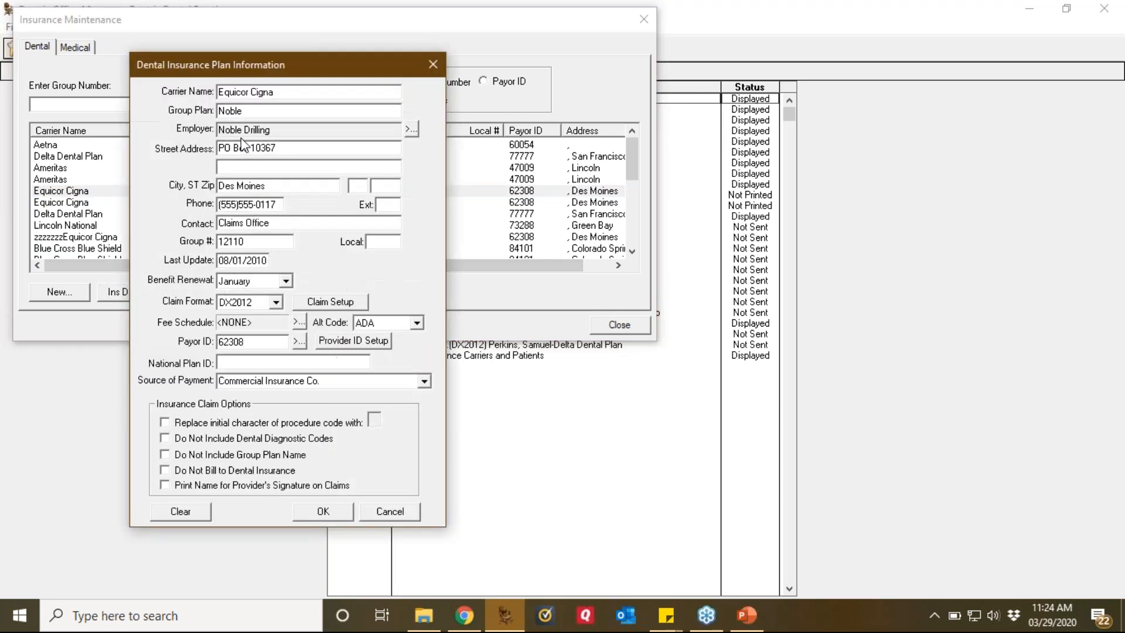
{"action": "type", "text": "zzzzzzz"}
{"action": "left_click", "coordinate": [324, 513]}
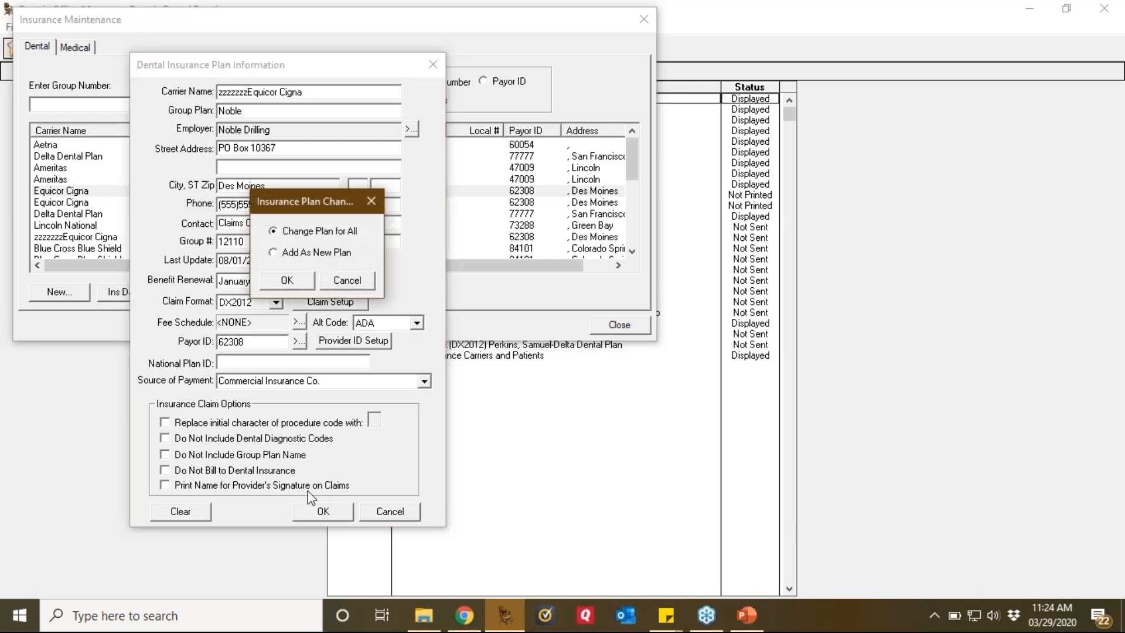
{"action": "left_click", "coordinate": [288, 282]}
{"action": "left_click", "coordinate": [643, 373]}
{"action": "left_click", "coordinate": [634, 418]}
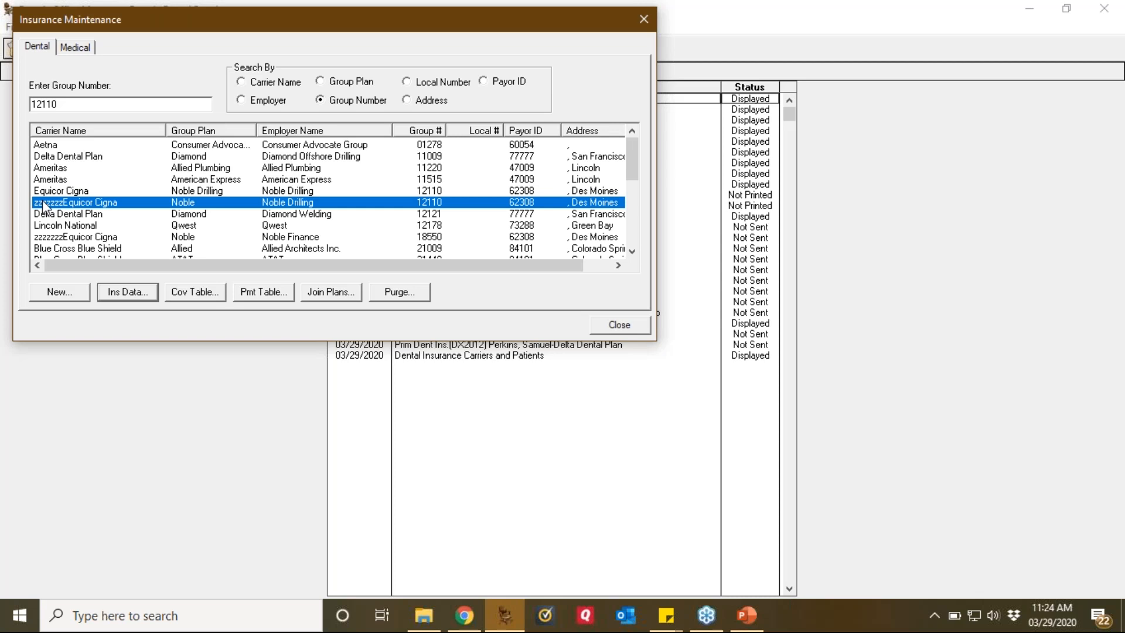
Step: Re-sort by group number, compare the two group 12110 Equicor Cigna plans, and open Join Plans
{"action": "left_click", "coordinate": [425, 133]}
{"action": "left_click", "coordinate": [438, 191]}
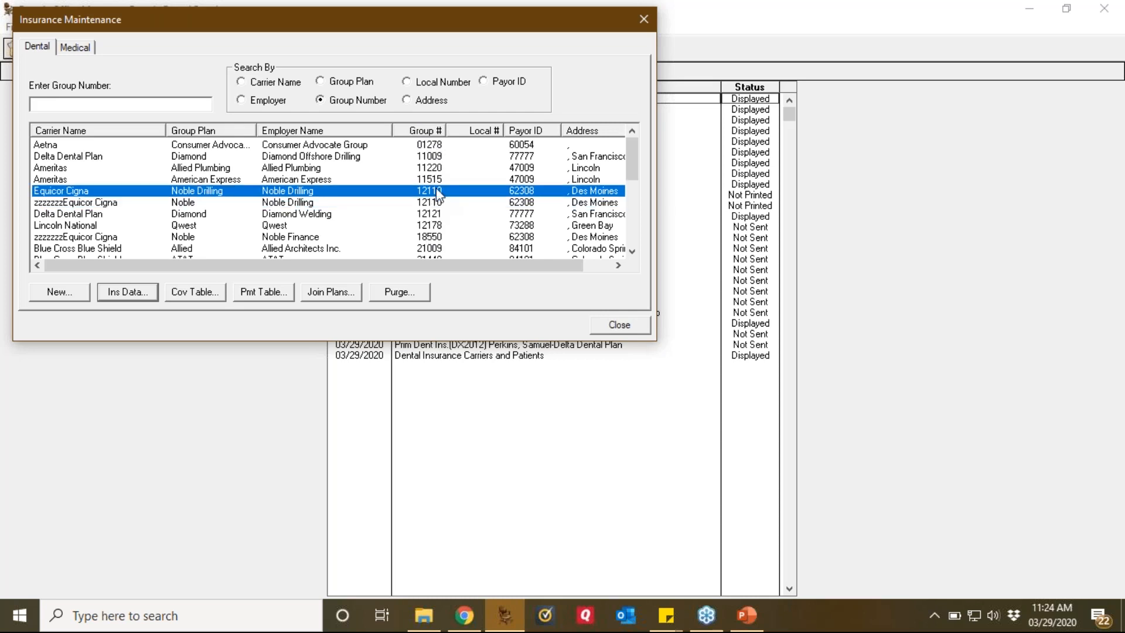
{"action": "left_click", "coordinate": [437, 203]}
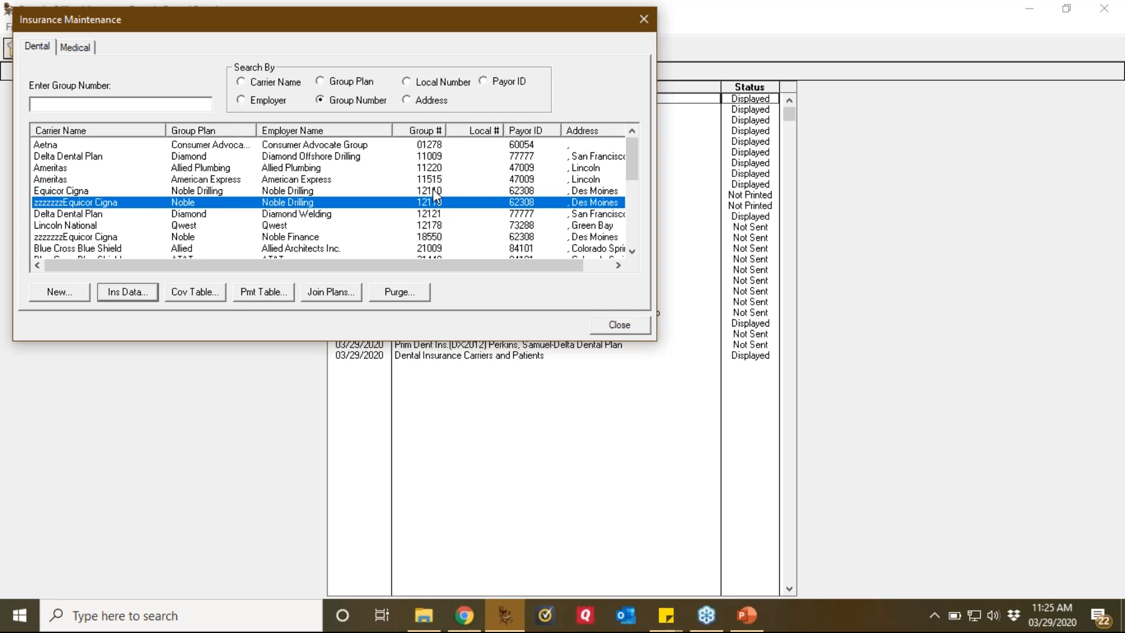
{"action": "left_click", "coordinate": [435, 191]}
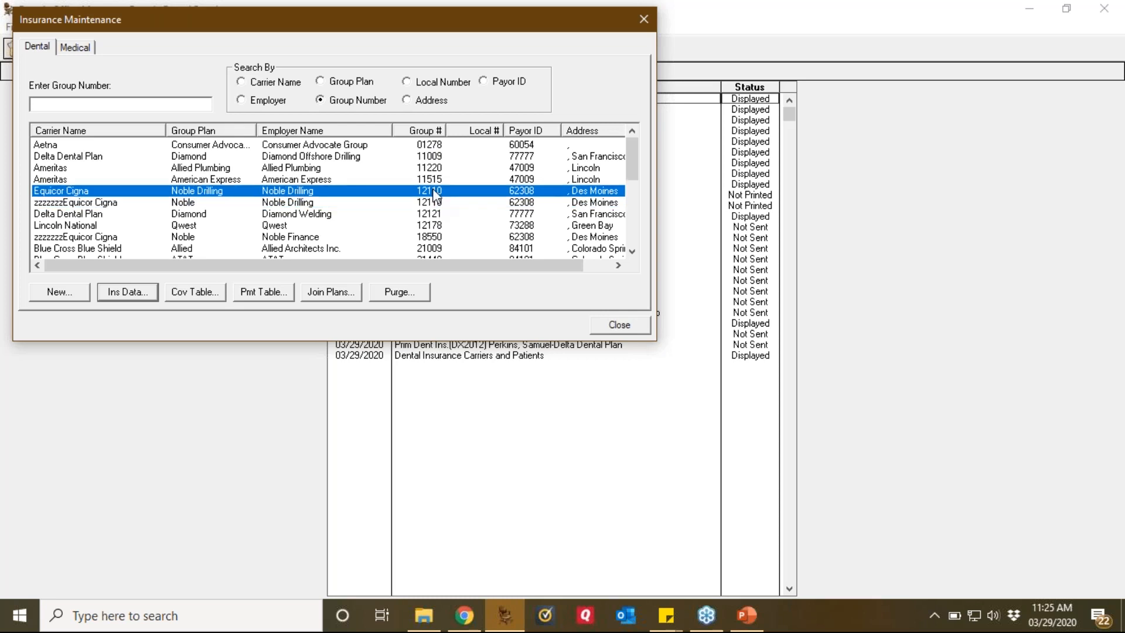
{"action": "left_click", "coordinate": [322, 297]}
{"action": "left_click_drag", "start_coordinate": [150, 45], "coordinate": [635, 50]}
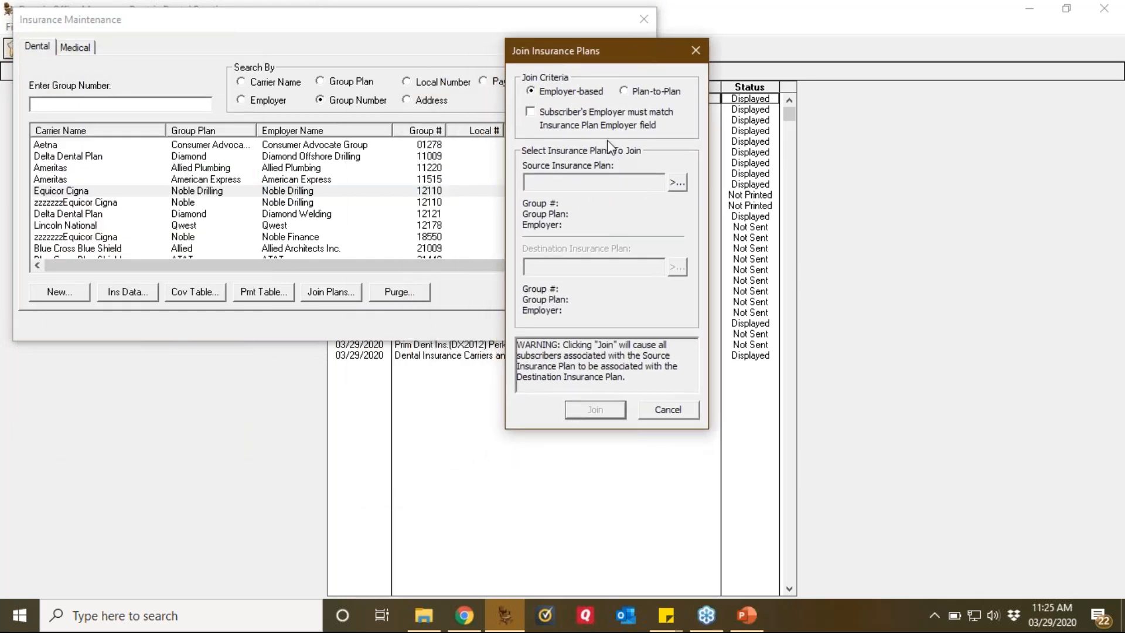
Step: Switch to Plan-to-Plan and set zzzzzzzEquicor Cigna, group 12110, as the source plan
{"action": "left_click", "coordinate": [637, 91]}
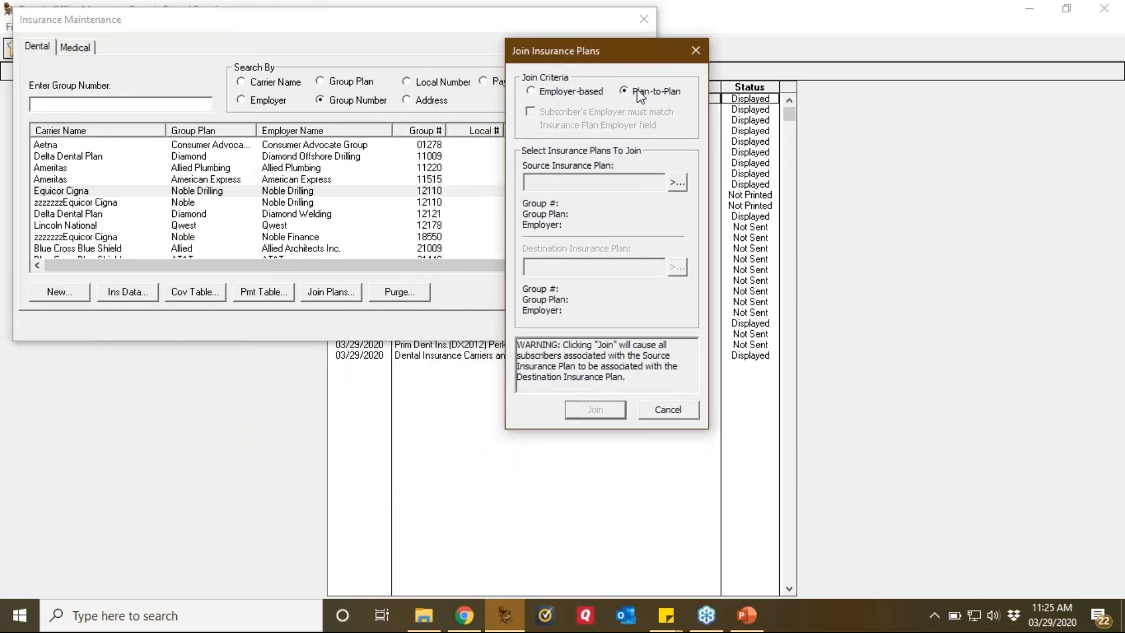
{"action": "left_click", "coordinate": [1110, 237]}
{"action": "left_click", "coordinate": [987, 282]}
{"action": "mouse_move", "coordinate": [690, 69]}
{"action": "left_mouse_down"}
{"action": "mouse_move", "coordinate": [620, 75]}
{"action": "mouse_move", "coordinate": [700, 101]}
{"action": "mouse_move", "coordinate": [681, 65]}
{"action": "left_mouse_up"}
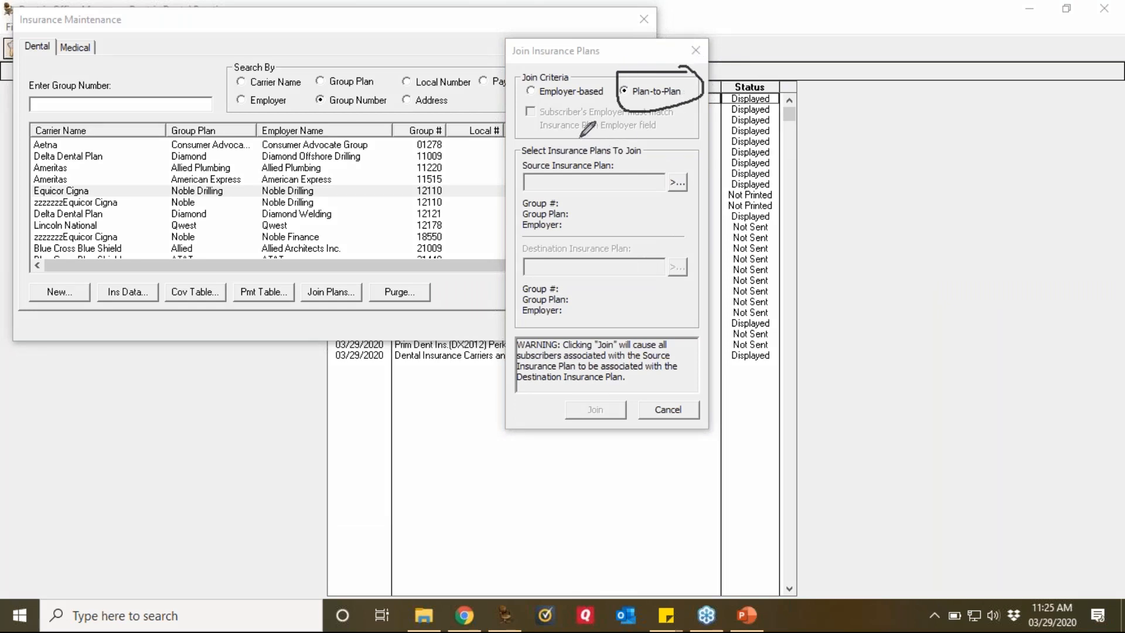
{"action": "mouse_move", "coordinate": [591, 152]}
{"action": "left_mouse_down"}
{"action": "mouse_move", "coordinate": [516, 166]}
{"action": "mouse_move", "coordinate": [586, 198]}
{"action": "mouse_move", "coordinate": [589, 149]}
{"action": "mouse_move", "coordinate": [579, 154]}
{"action": "left_mouse_up"}
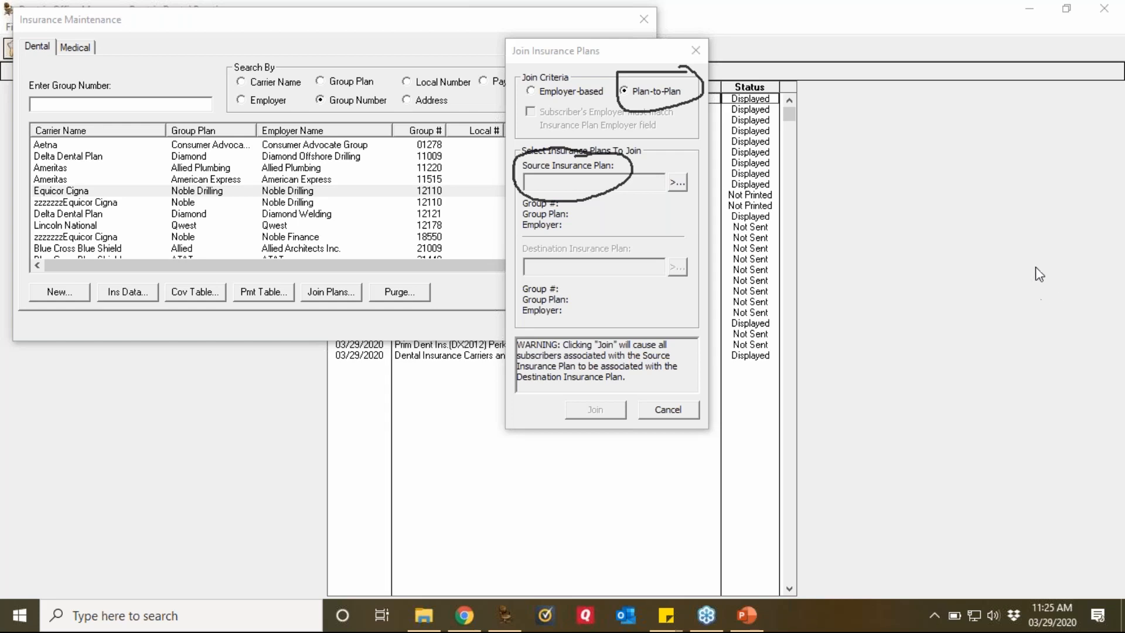
{"action": "left_click", "coordinate": [677, 181]}
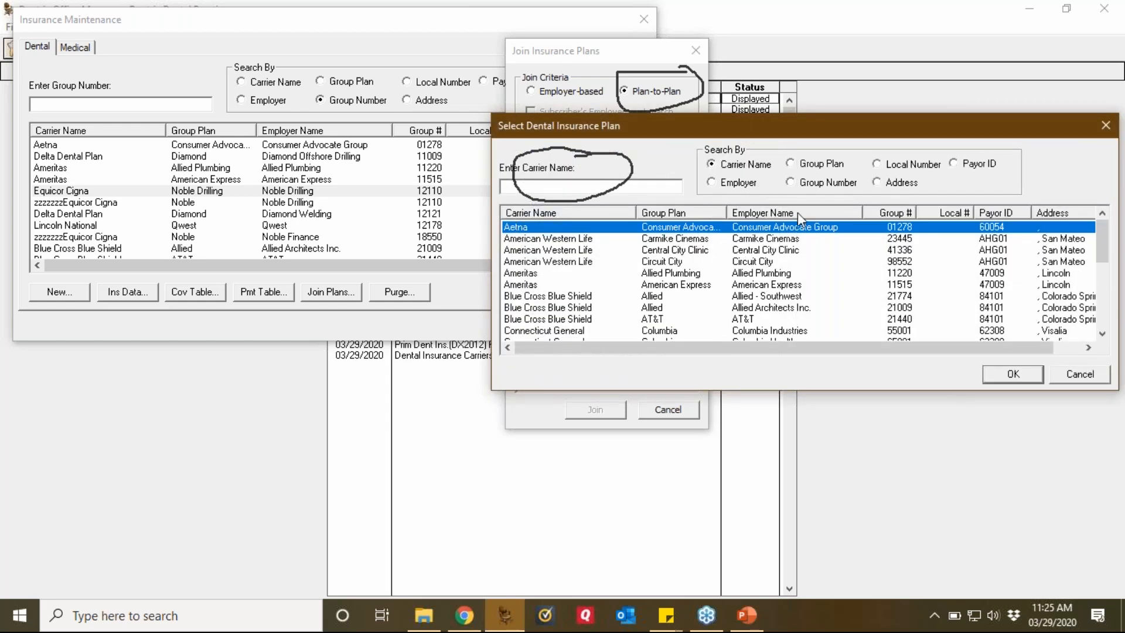
{"action": "left_click", "coordinate": [893, 212]}
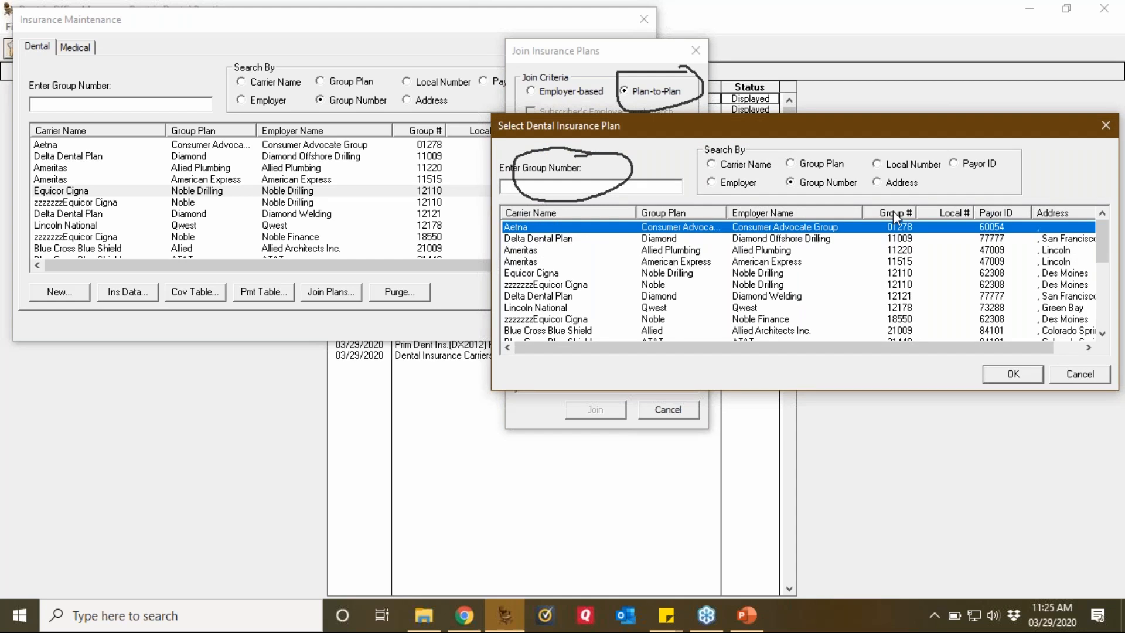
{"action": "left_click", "coordinate": [565, 286]}
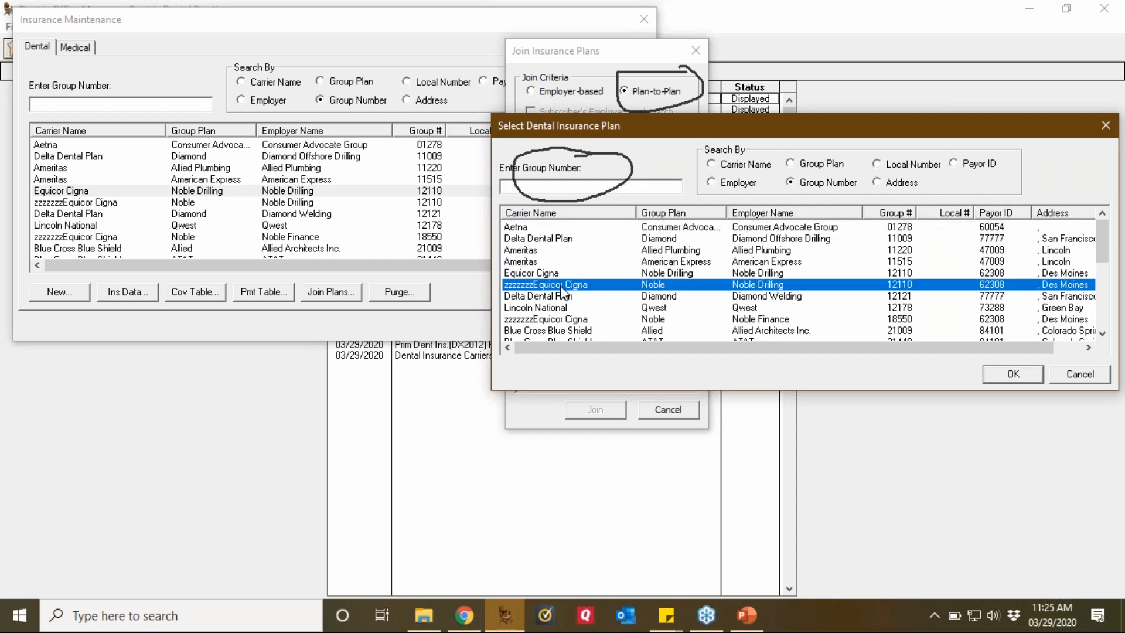
{"action": "left_click", "coordinate": [1014, 375]}
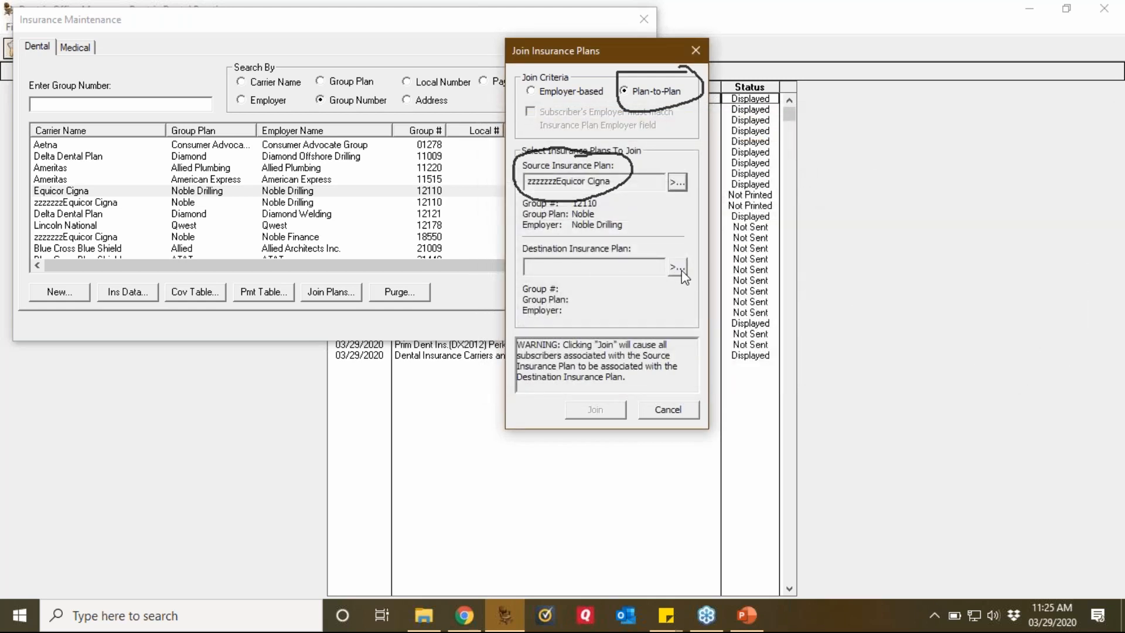
Step: Set Equicor Cigna group 12110 as the destination plan and start the join
{"action": "left_click", "coordinate": [681, 271]}
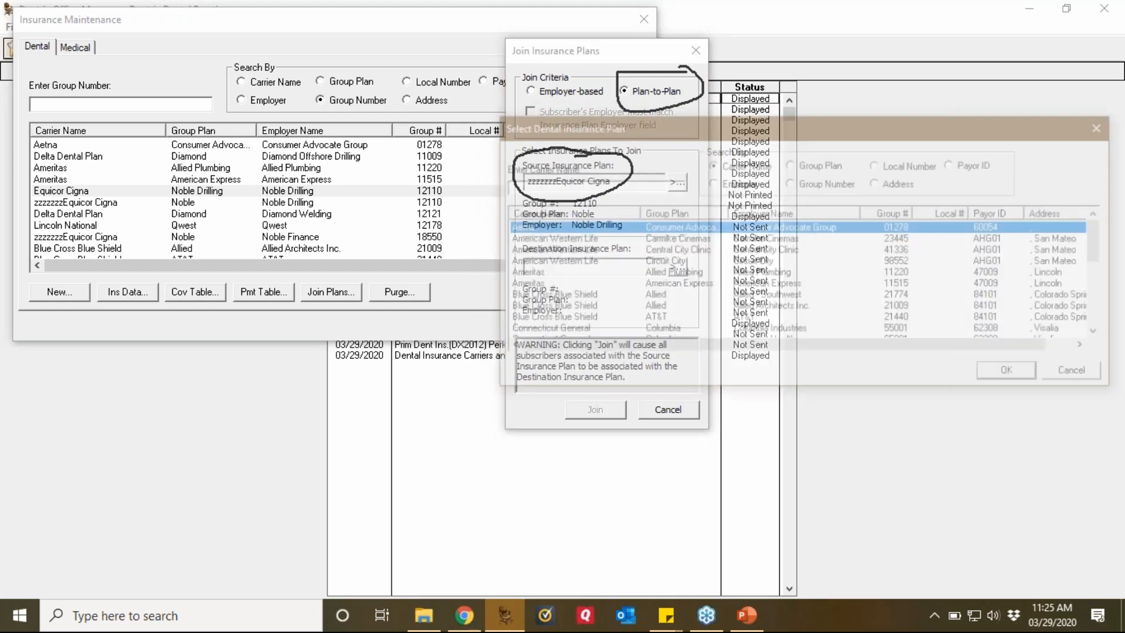
{"action": "left_click", "coordinate": [895, 212]}
{"action": "left_click", "coordinate": [757, 275]}
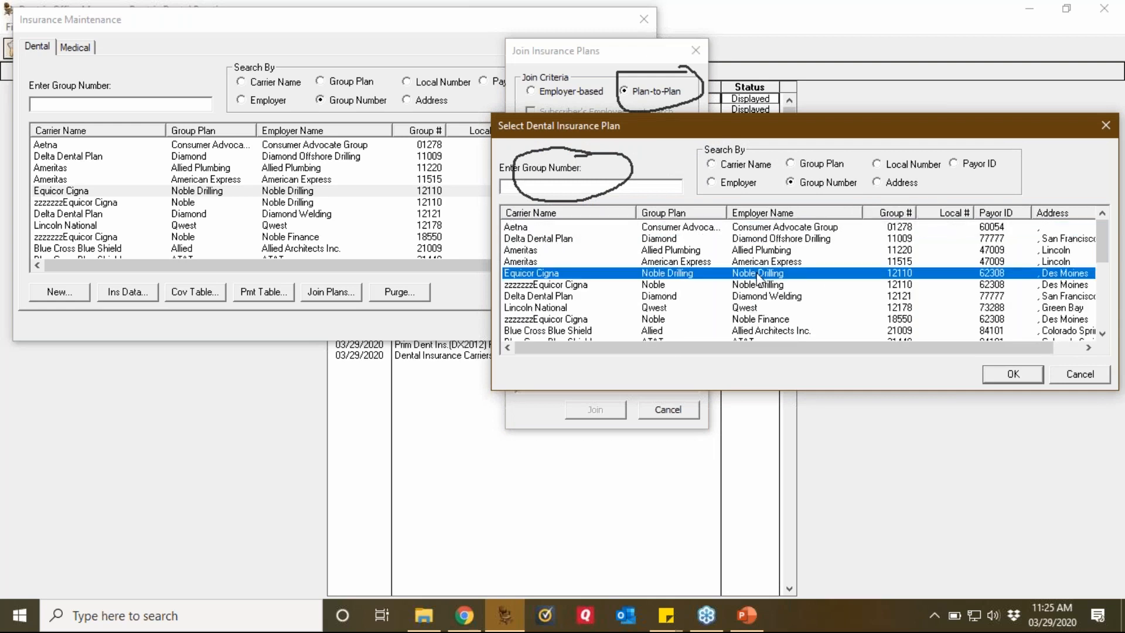
{"action": "left_click", "coordinate": [1019, 375]}
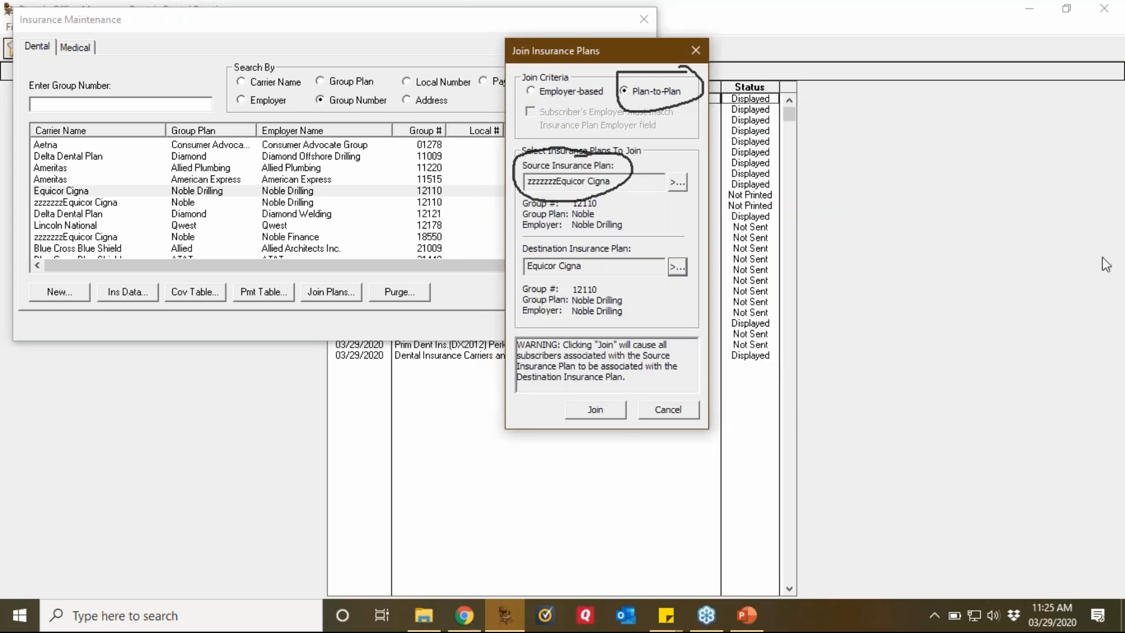
{"action": "left_click", "coordinate": [1106, 245]}
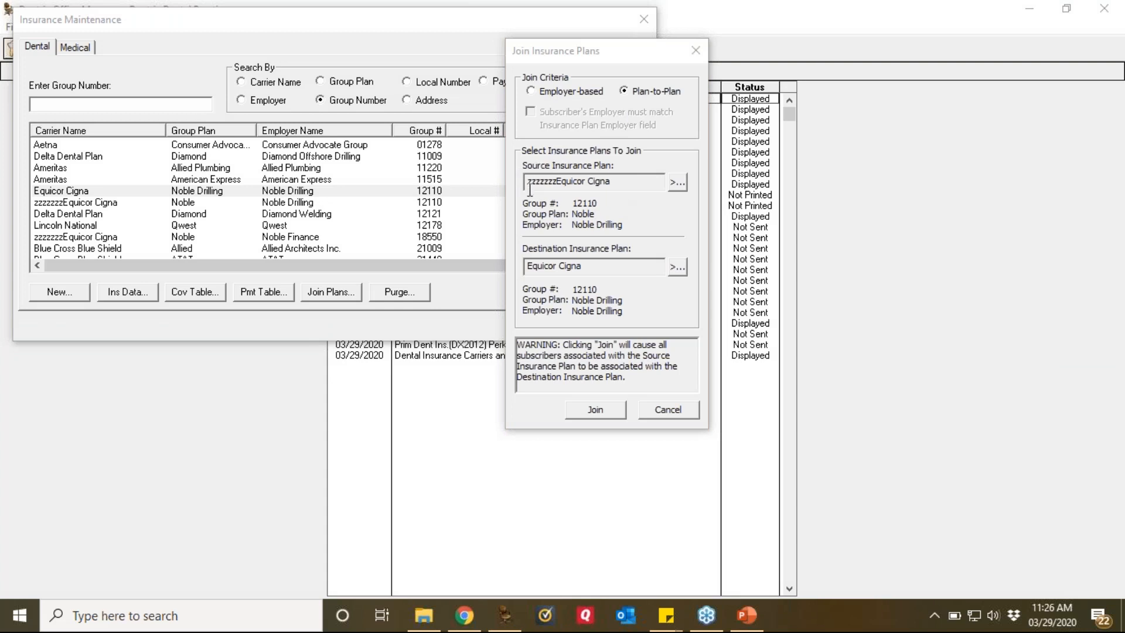
{"action": "left_click_drag", "start_coordinate": [614, 183], "coordinate": [506, 188]}
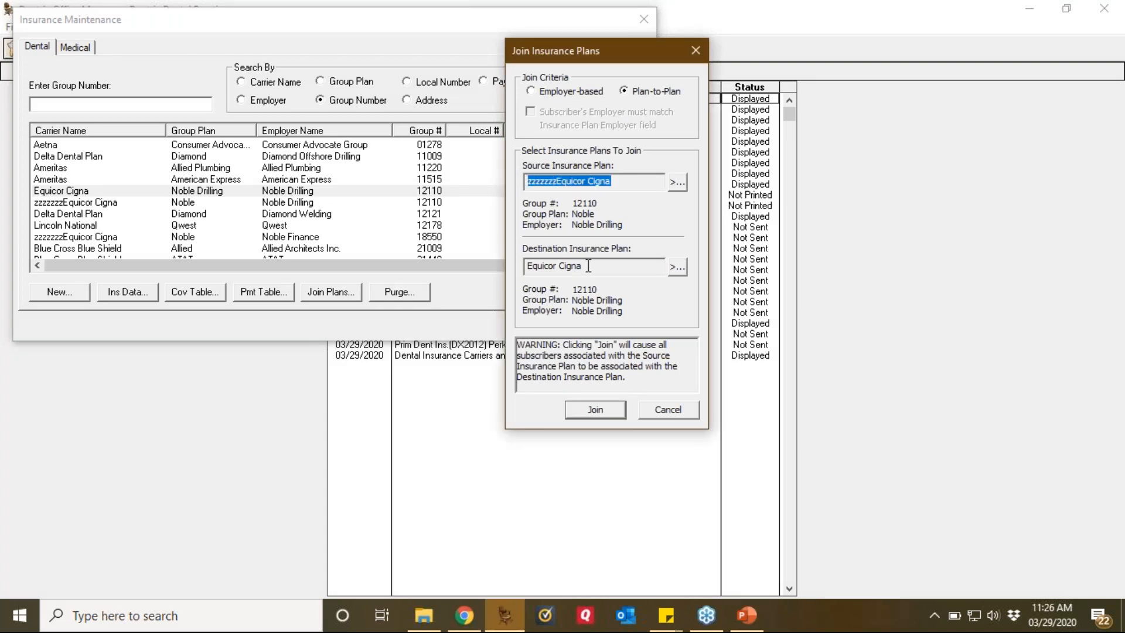
{"action": "left_click", "coordinate": [534, 268]}
{"action": "left_click", "coordinate": [534, 268]}
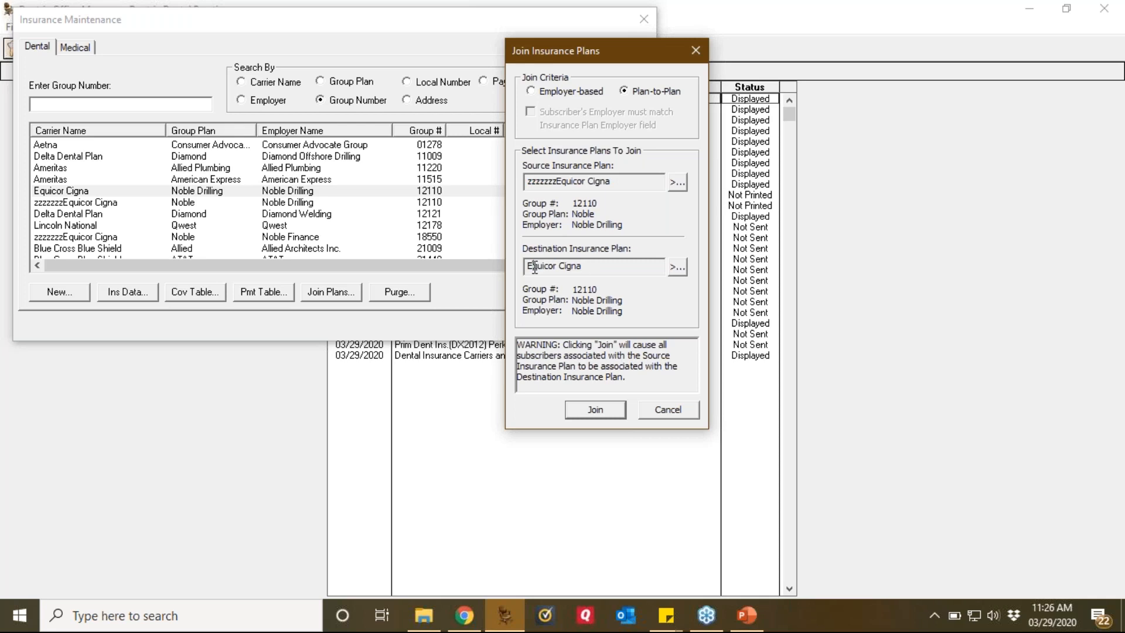
{"action": "left_click", "coordinate": [586, 412]}
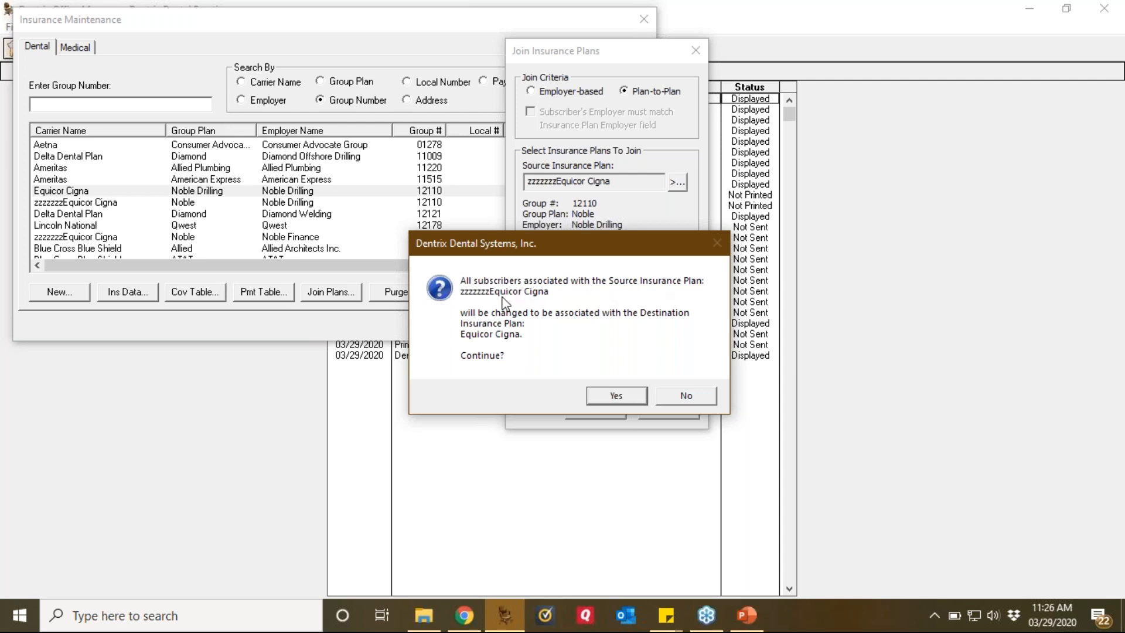
Step: Confirm moving subscribers, acknowledge the successful join, and sort plans by carrier name
{"action": "left_click", "coordinate": [617, 397]}
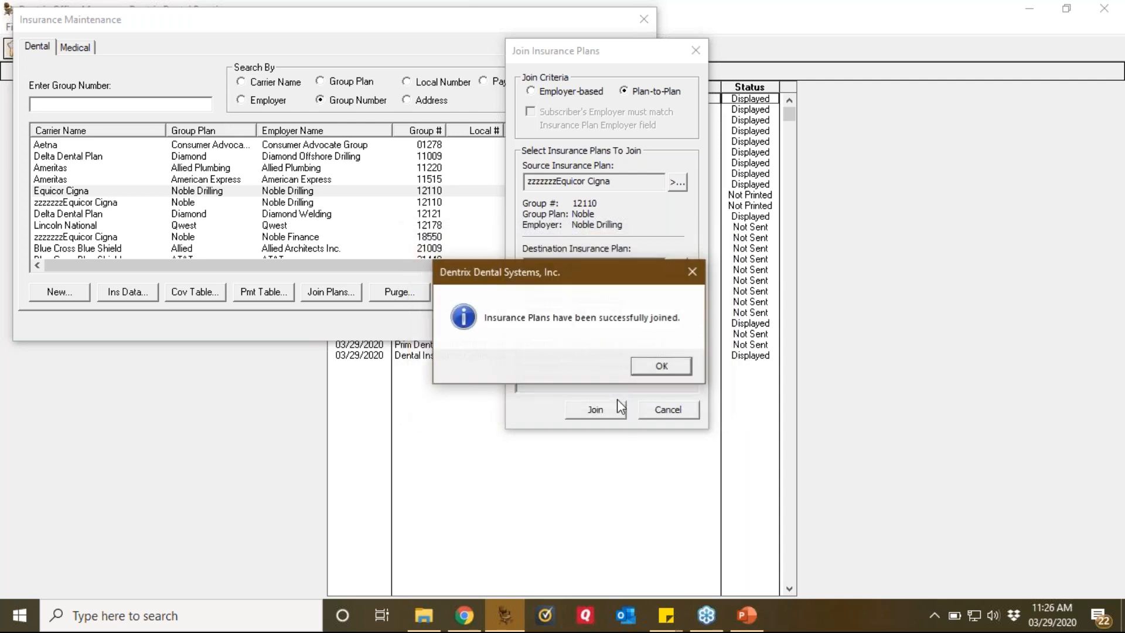
{"action": "left_click", "coordinate": [658, 368]}
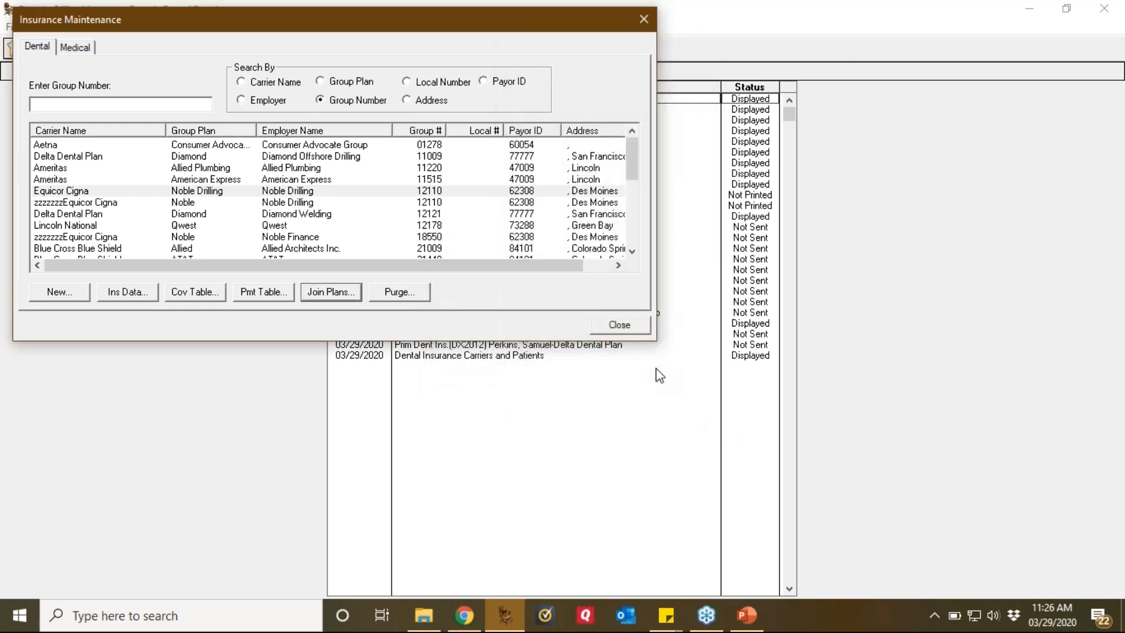
{"action": "left_click", "coordinate": [92, 203]}
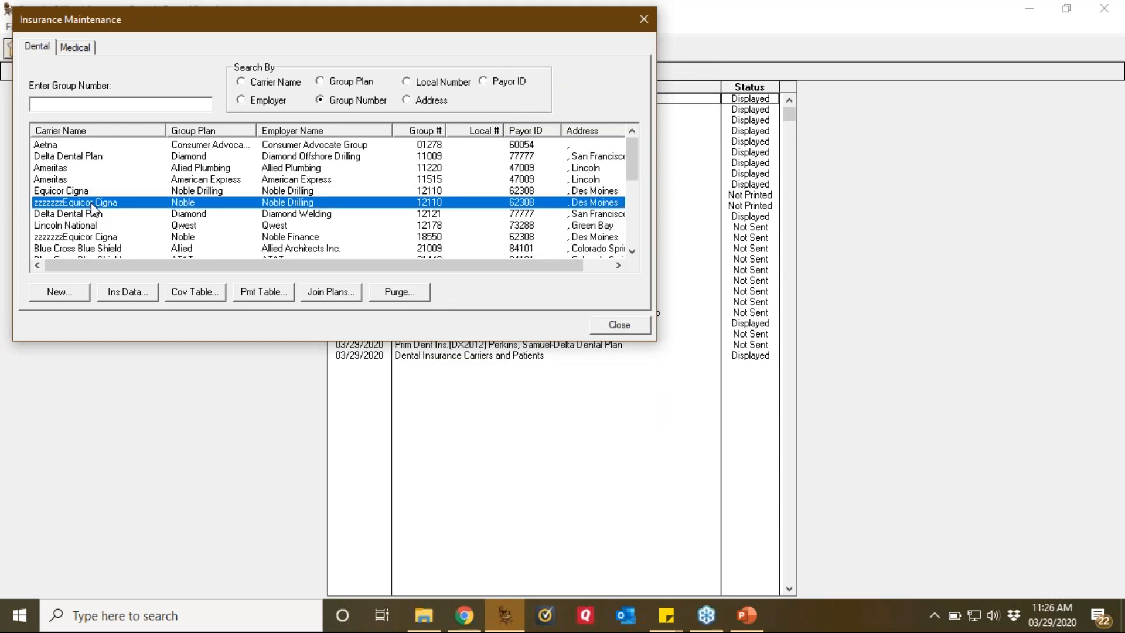
{"action": "left_click", "coordinate": [80, 130]}
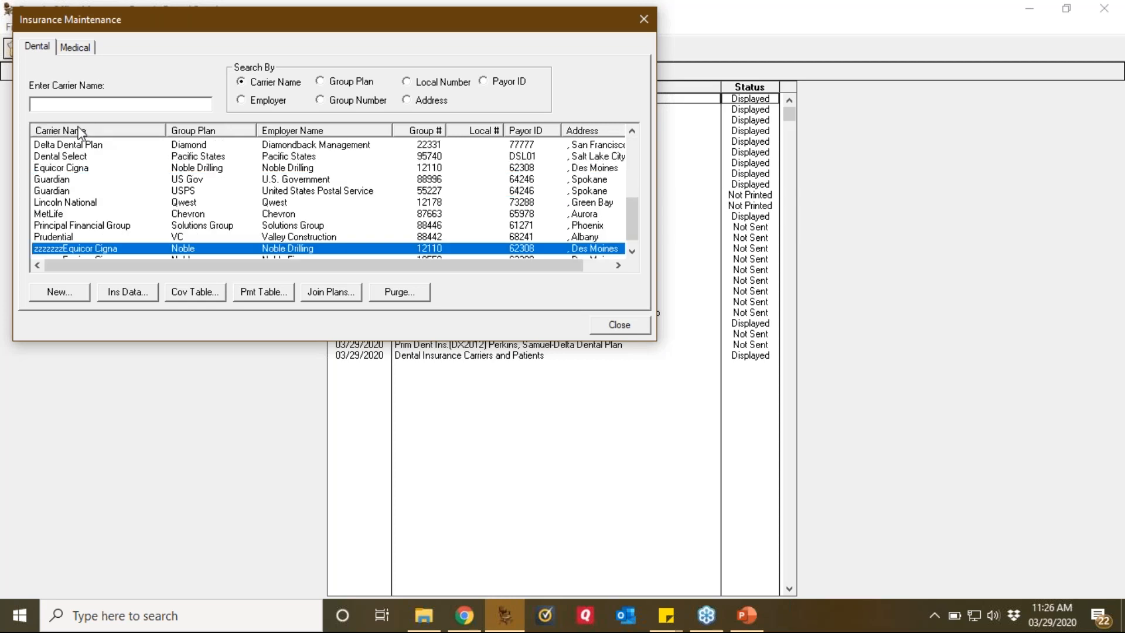
Step: Compare the Equicor Cigna and leftover zzzzzzzEquicor Cigna entries in the carrier-sorted list
{"action": "left_click_drag", "start_coordinate": [631, 223], "coordinate": [625, 146]}
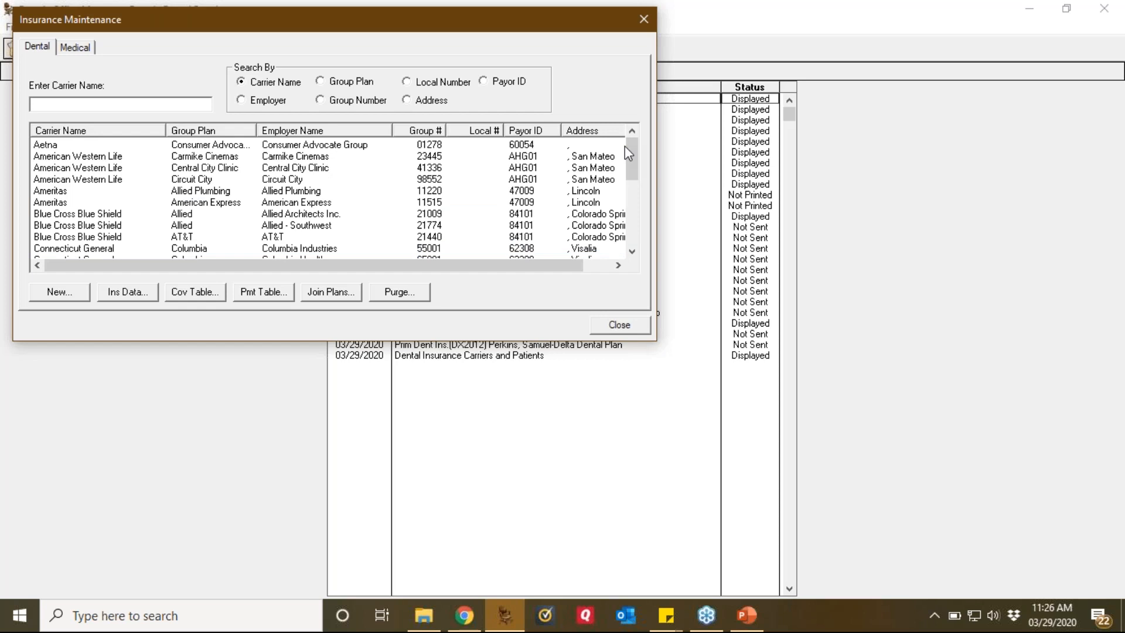
{"action": "left_click_drag", "start_coordinate": [626, 165], "coordinate": [652, 203]}
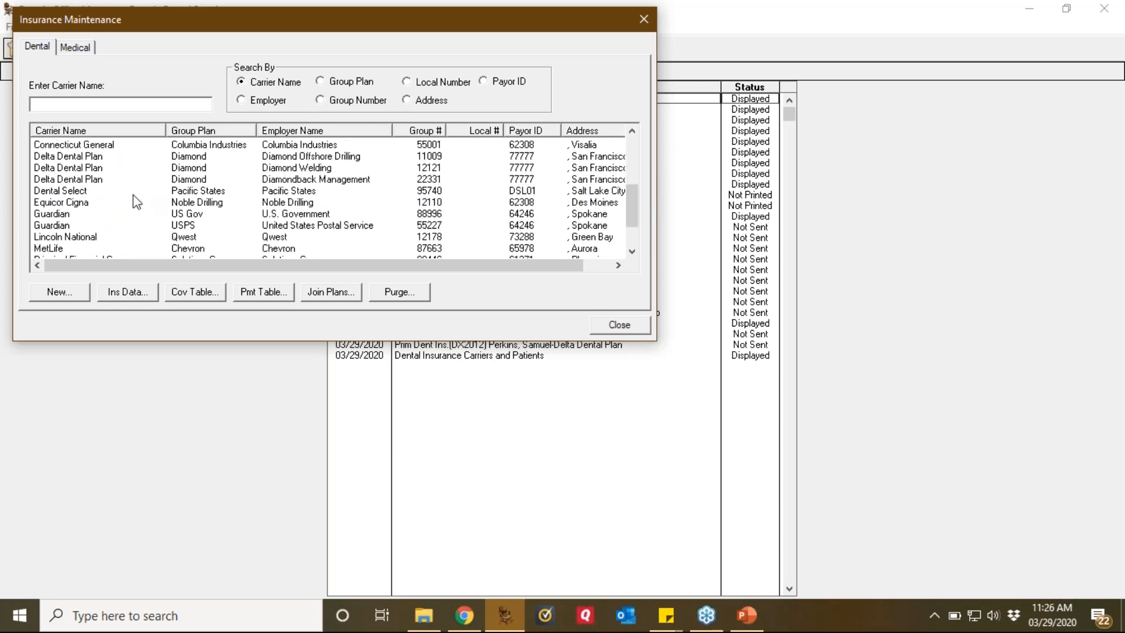
{"action": "left_click", "coordinate": [85, 205]}
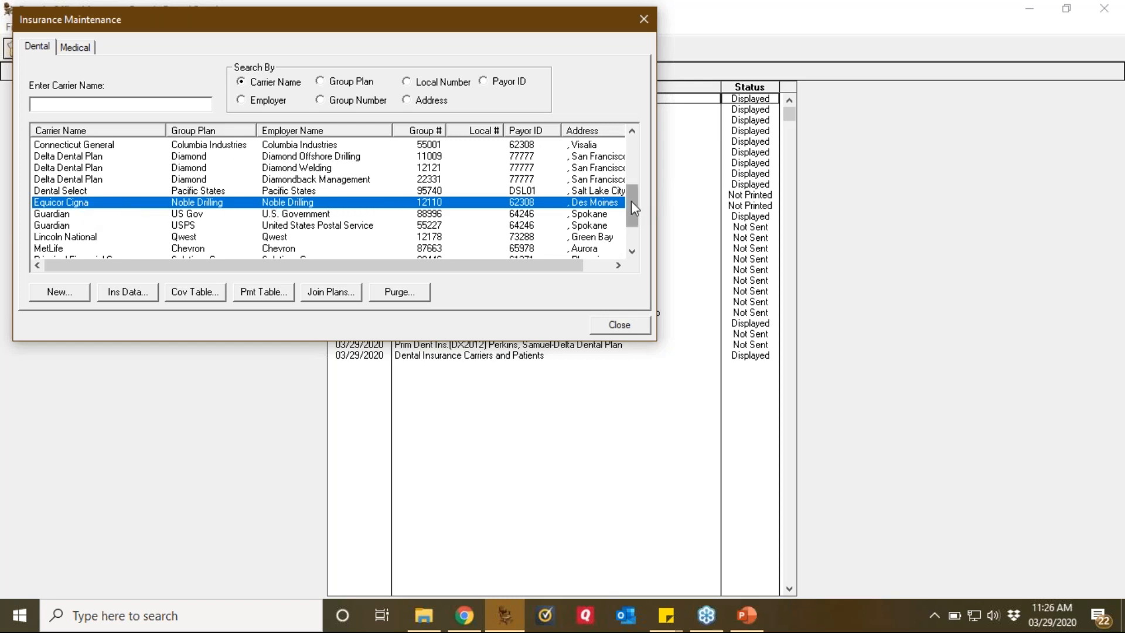
{"action": "scroll", "coordinate": [631, 201], "scroll_direction": "down", "scroll_amount": 2}
{"action": "left_click", "coordinate": [98, 238]}
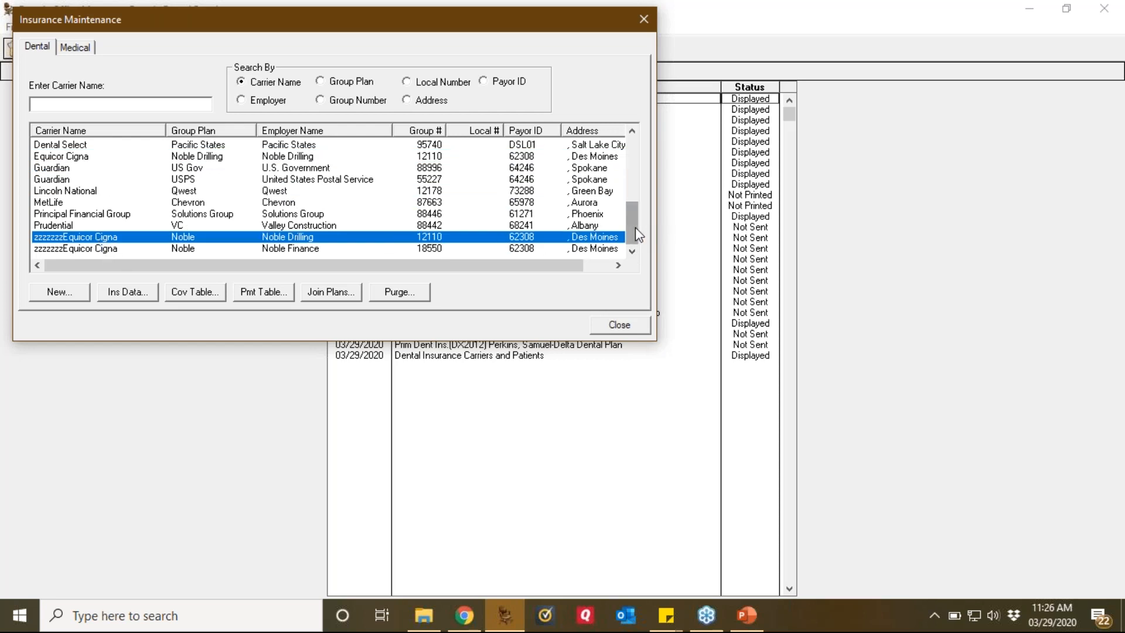
{"action": "left_click_drag", "start_coordinate": [637, 229], "coordinate": [631, 141]}
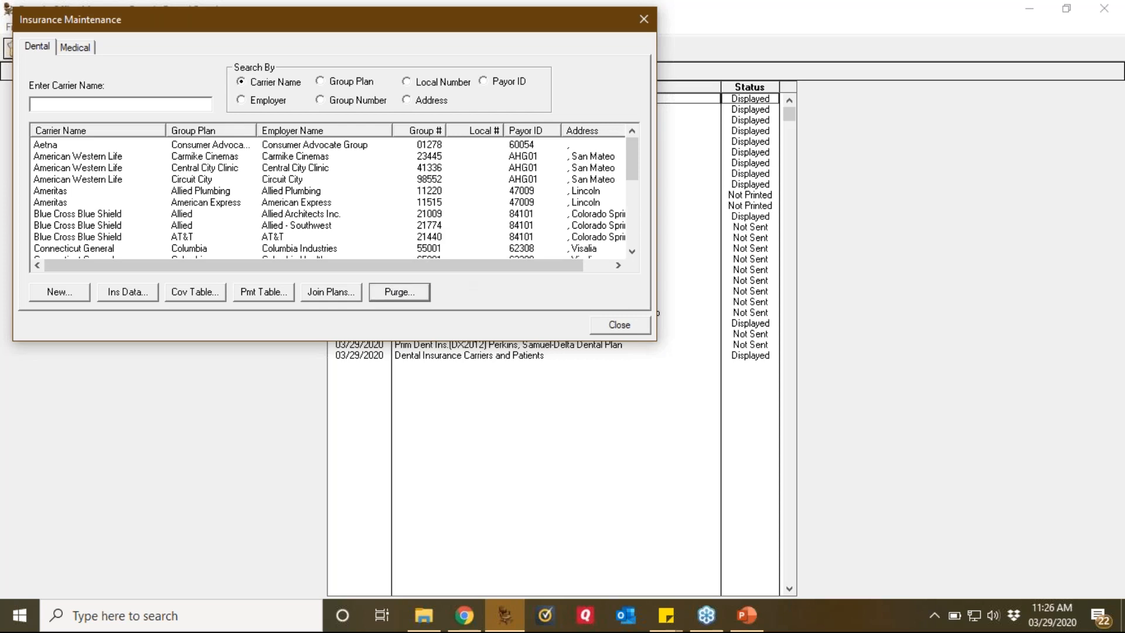
{"action": "left_click", "coordinate": [399, 292]}
Step: Select only the zzzzzzzEquicor Cigna plan in the purge list and delete it
{"action": "left_click_drag", "start_coordinate": [222, 82], "coordinate": [598, 59]}
{"action": "left_click", "coordinate": [585, 145]}
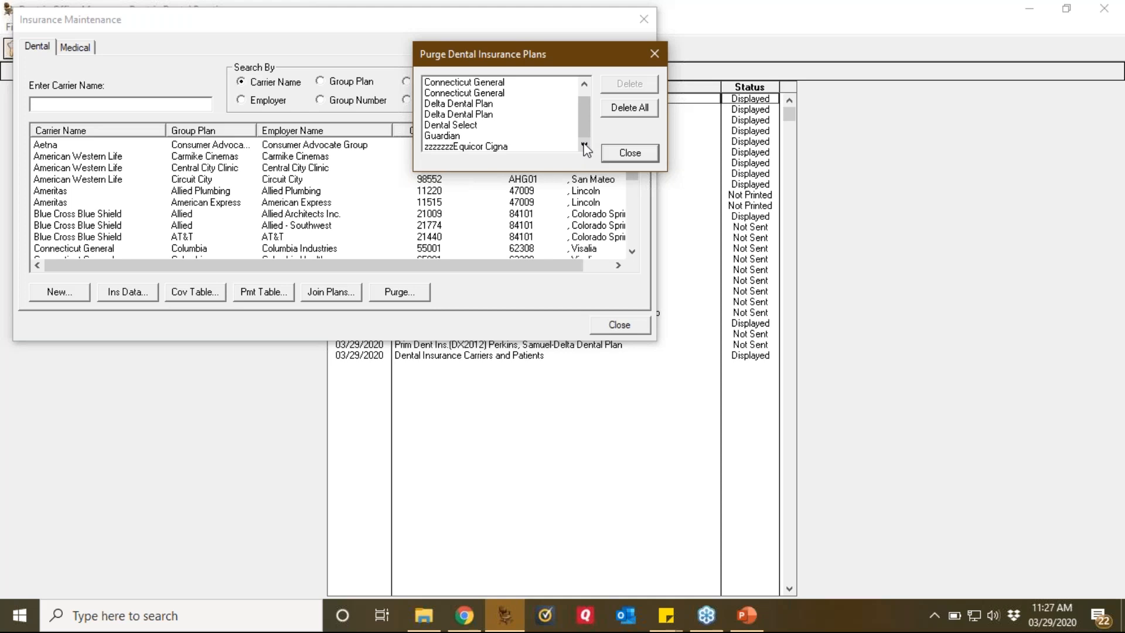
{"action": "left_click", "coordinate": [481, 94]}
{"action": "left_click", "coordinate": [481, 104], "text": "ctrl"}
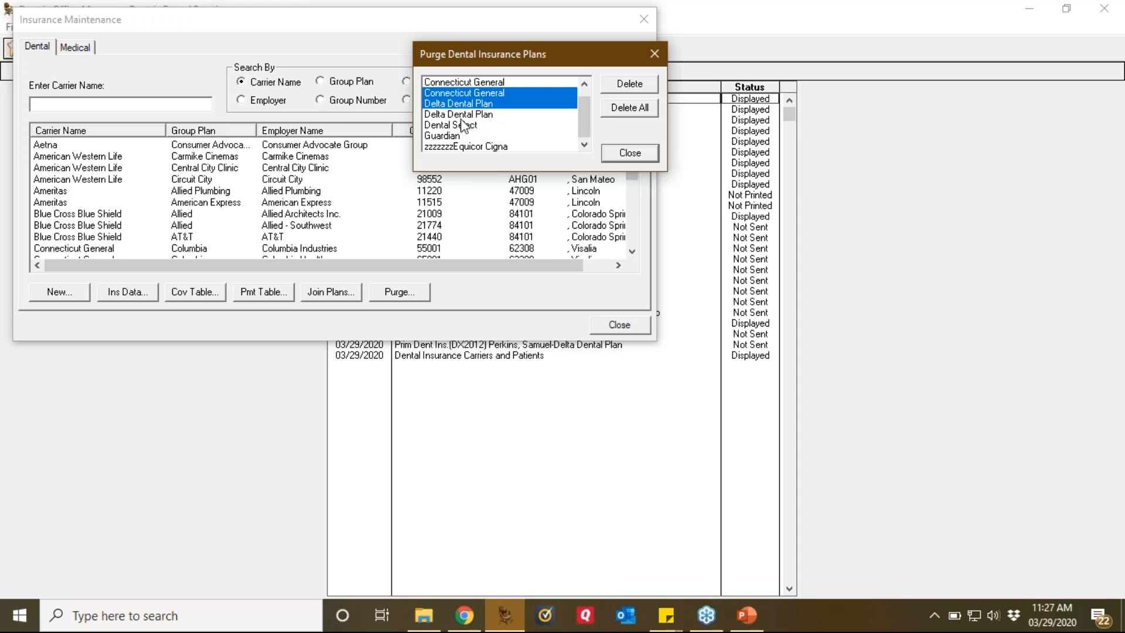
{"action": "left_click", "coordinate": [464, 114], "text": "ctrl"}
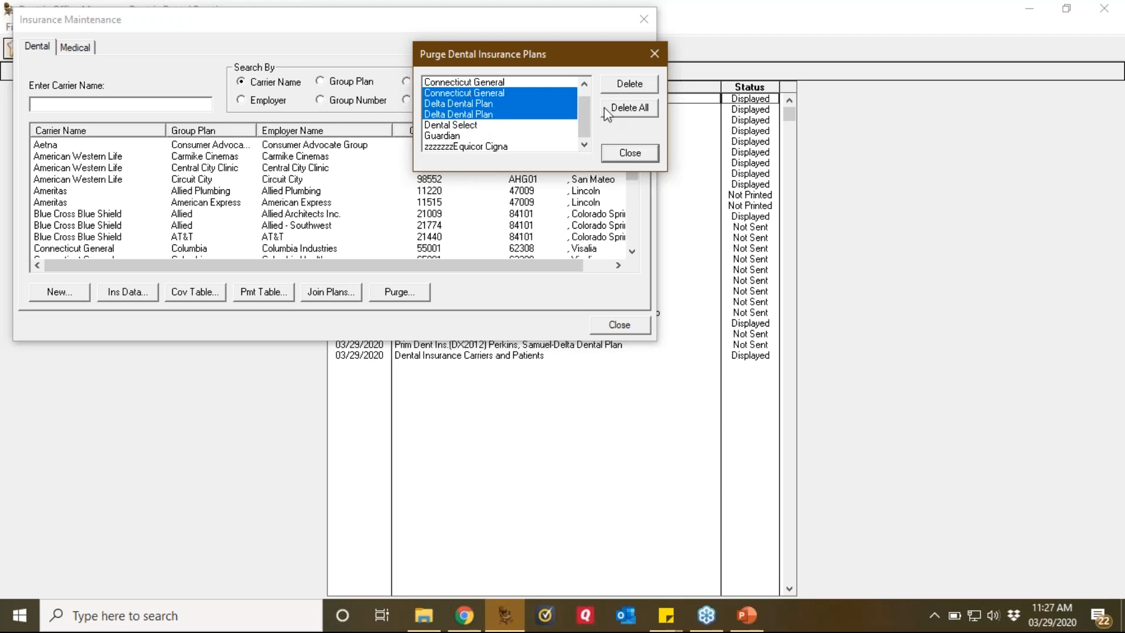
{"action": "left_click", "coordinate": [544, 113], "text": "ctrl"}
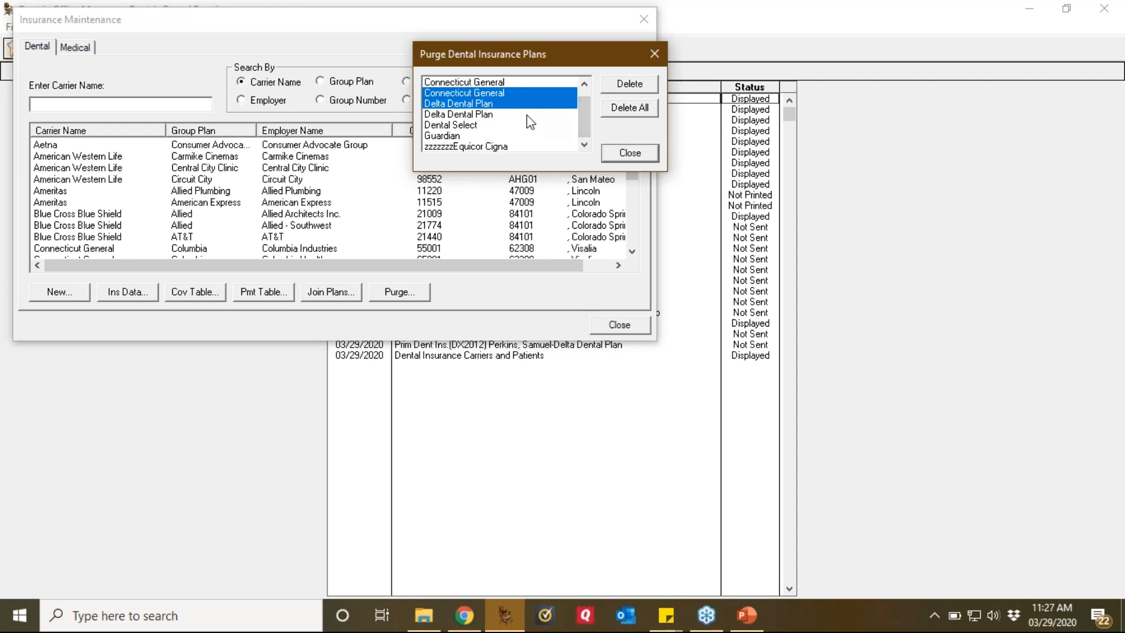
{"action": "left_click", "coordinate": [495, 106], "text": "ctrl"}
{"action": "left_click", "coordinate": [495, 94], "text": "ctrl"}
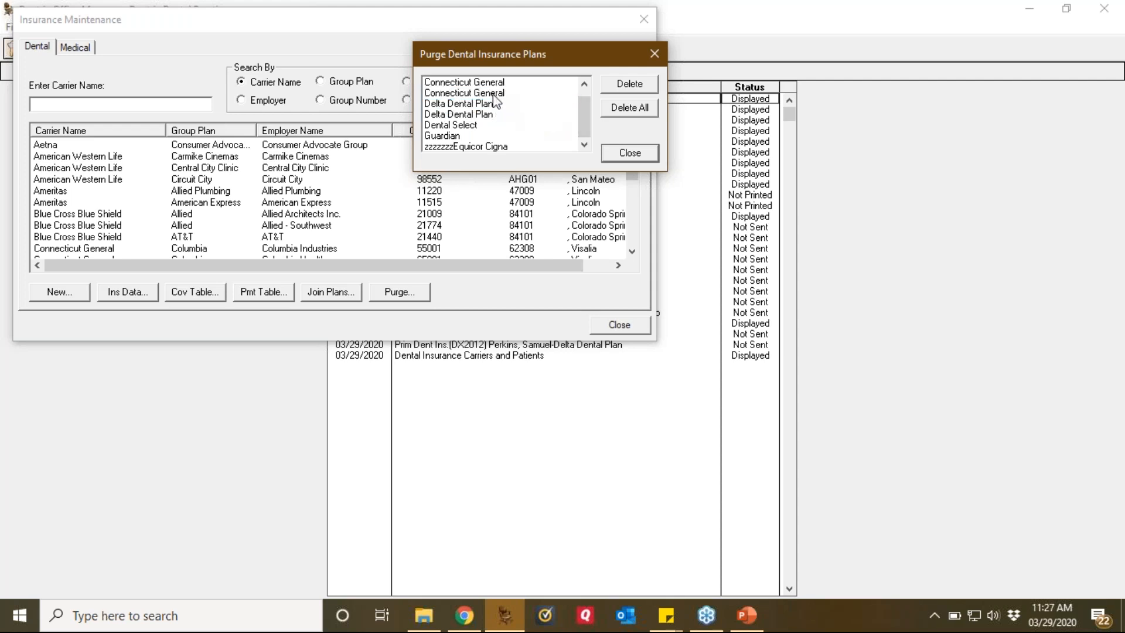
{"action": "left_click", "coordinate": [450, 146]}
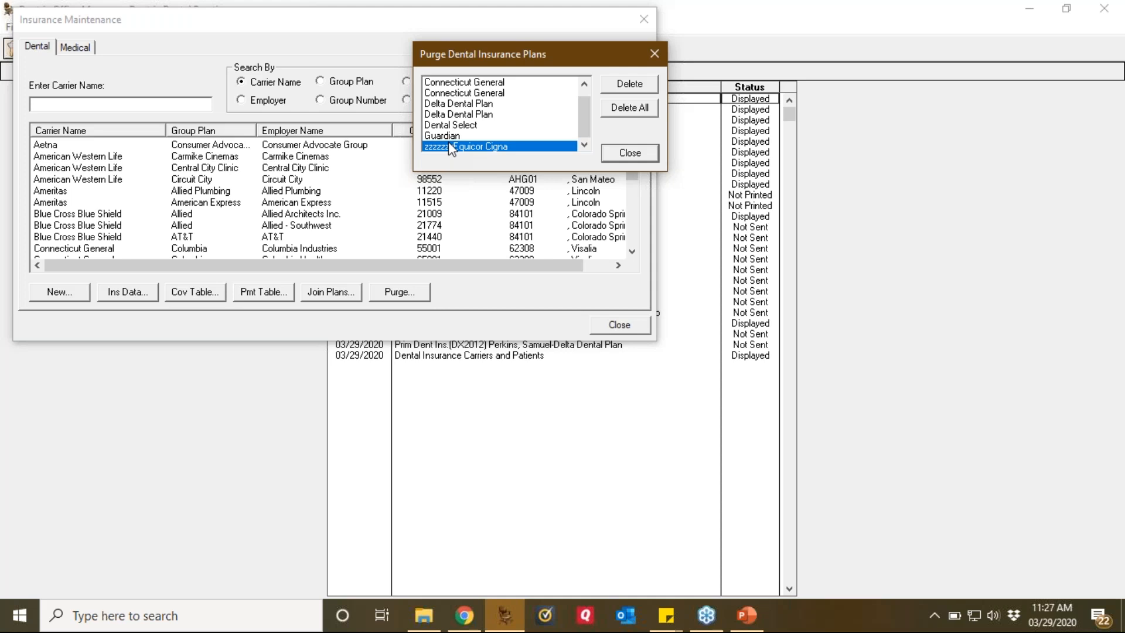
{"action": "left_click", "coordinate": [629, 90]}
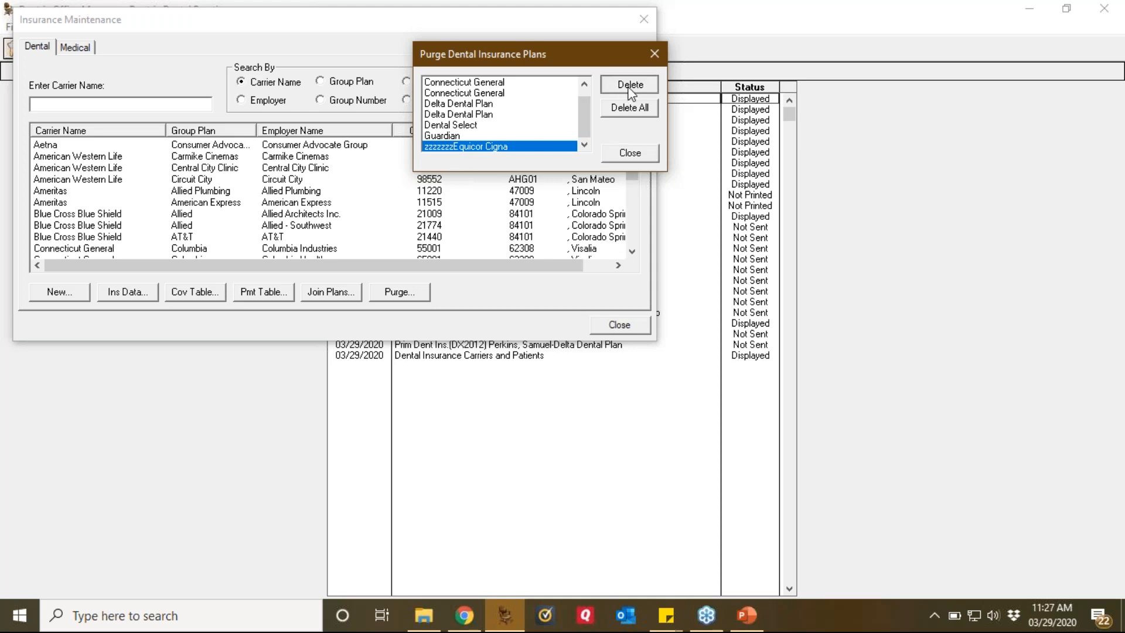
Step: Confirm the zzzzzzzEquicor Cigna deletion and acknowledge the notices that it cannot be deleted
{"action": "left_click", "coordinate": [578, 367]}
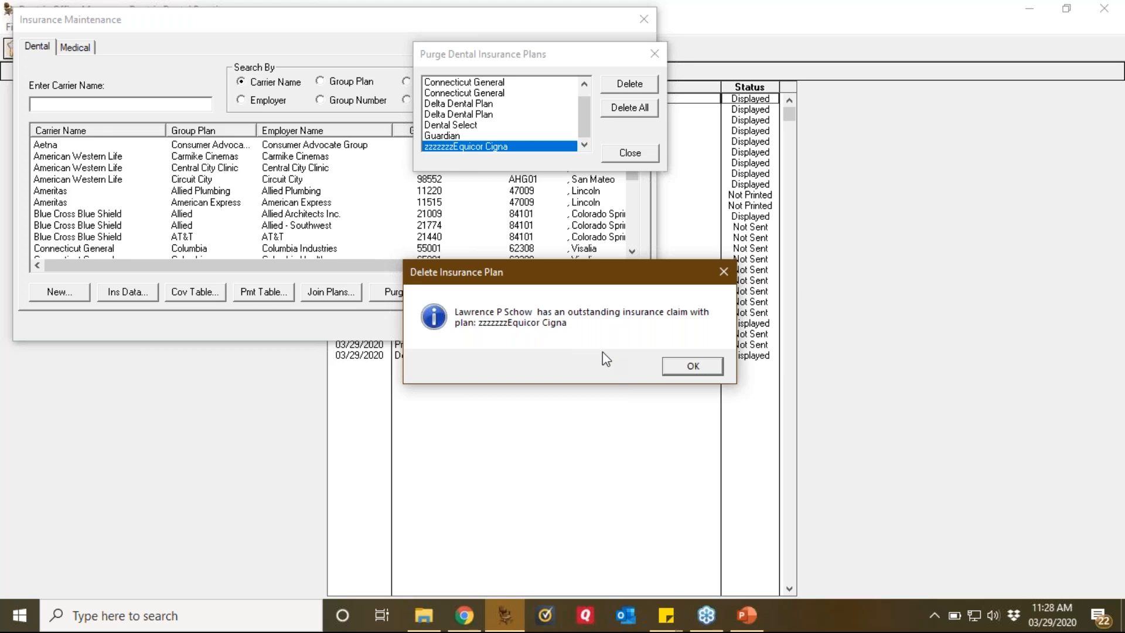
{"action": "left_click", "coordinate": [720, 366]}
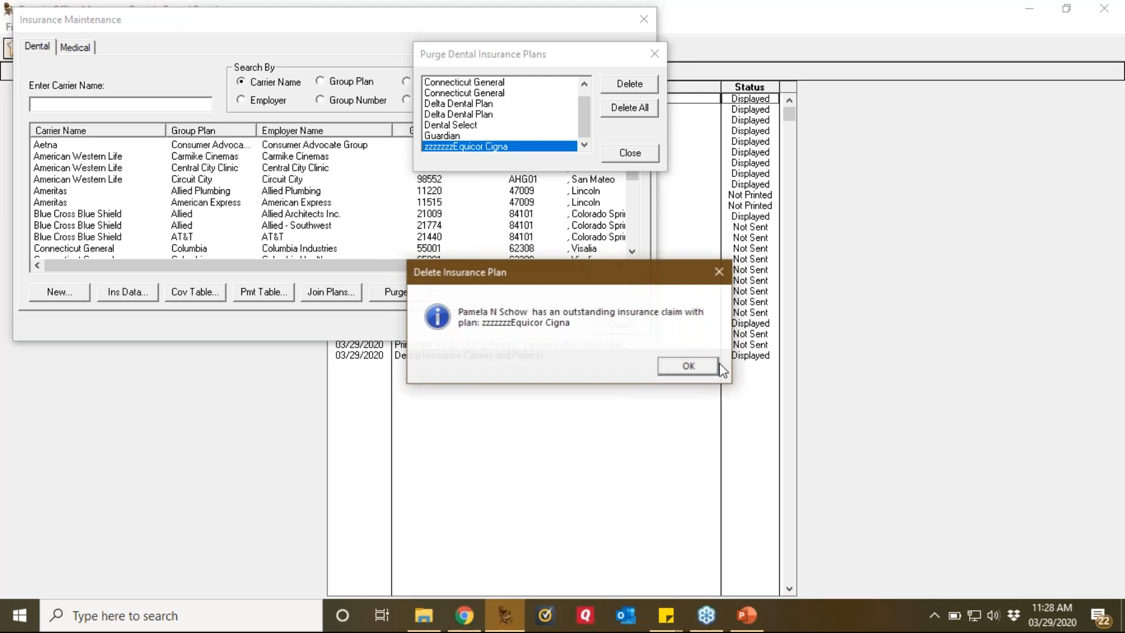
{"action": "left_click", "coordinate": [719, 367]}
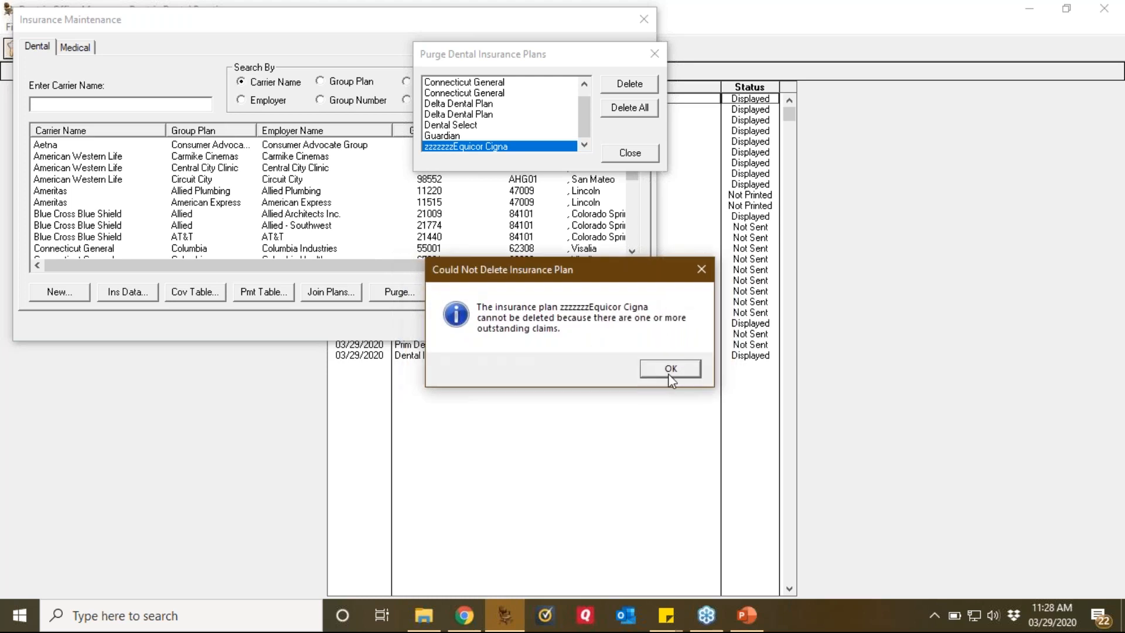
{"action": "left_click", "coordinate": [669, 375]}
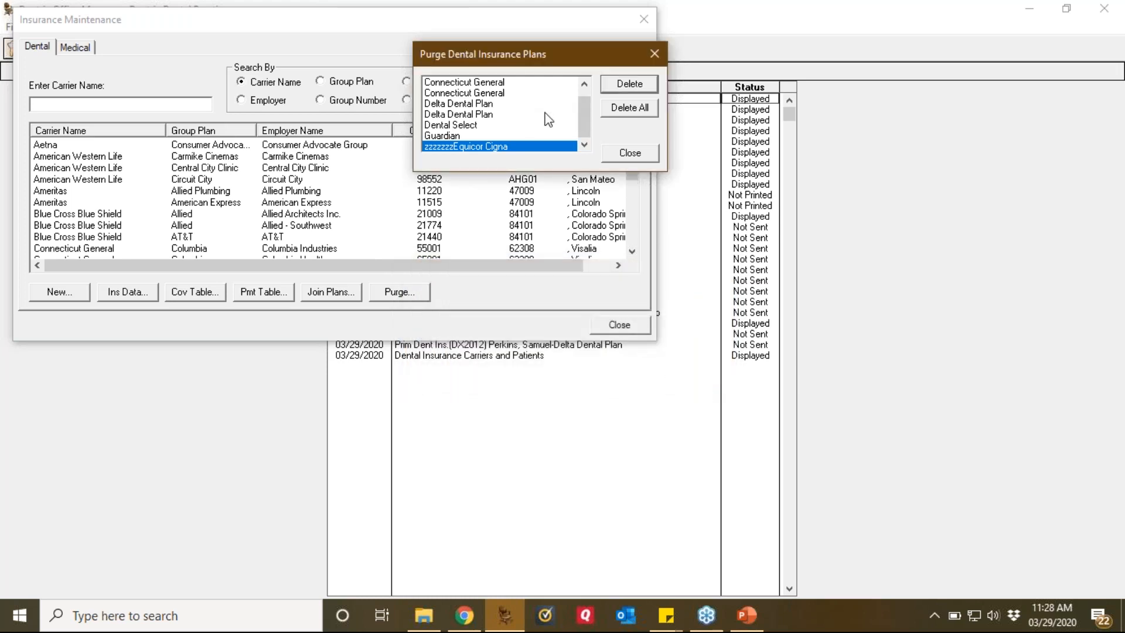
Step: Select only Guardian, delete it with confirmation, and close the purge list
{"action": "left_click", "coordinate": [456, 135]}
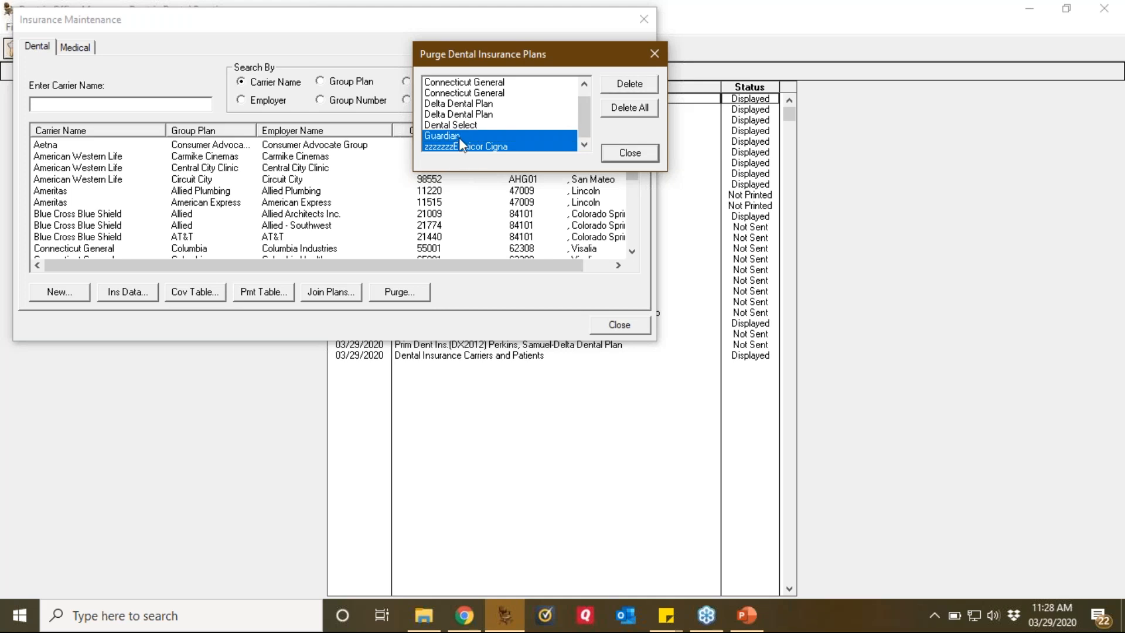
{"action": "left_click", "coordinate": [465, 146]}
{"action": "left_click", "coordinate": [632, 85]}
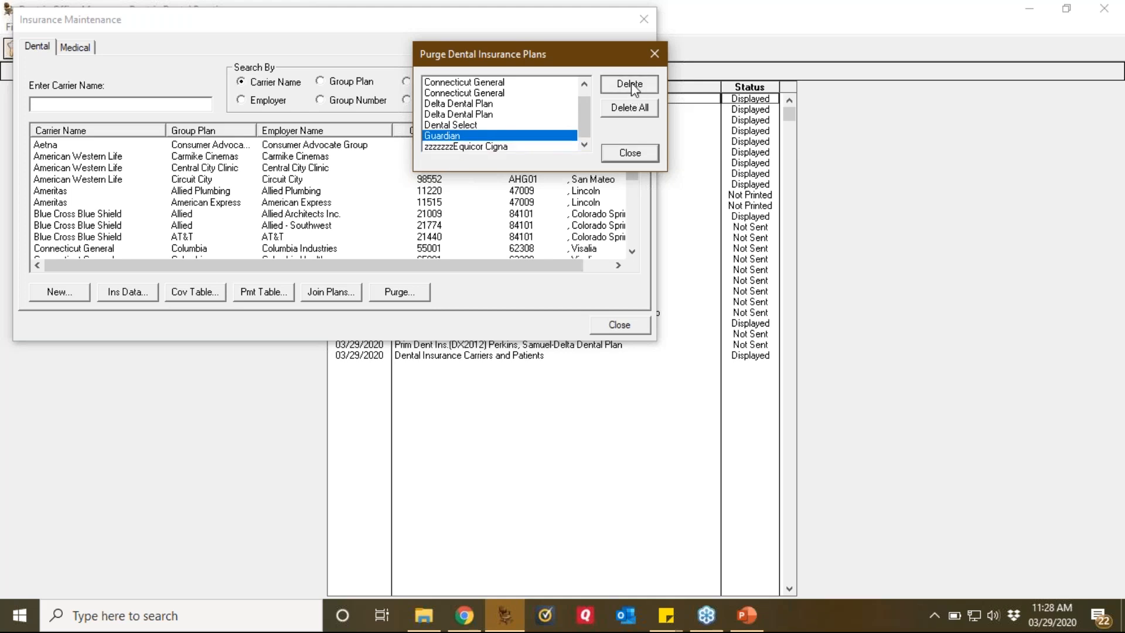
{"action": "left_click", "coordinate": [573, 368]}
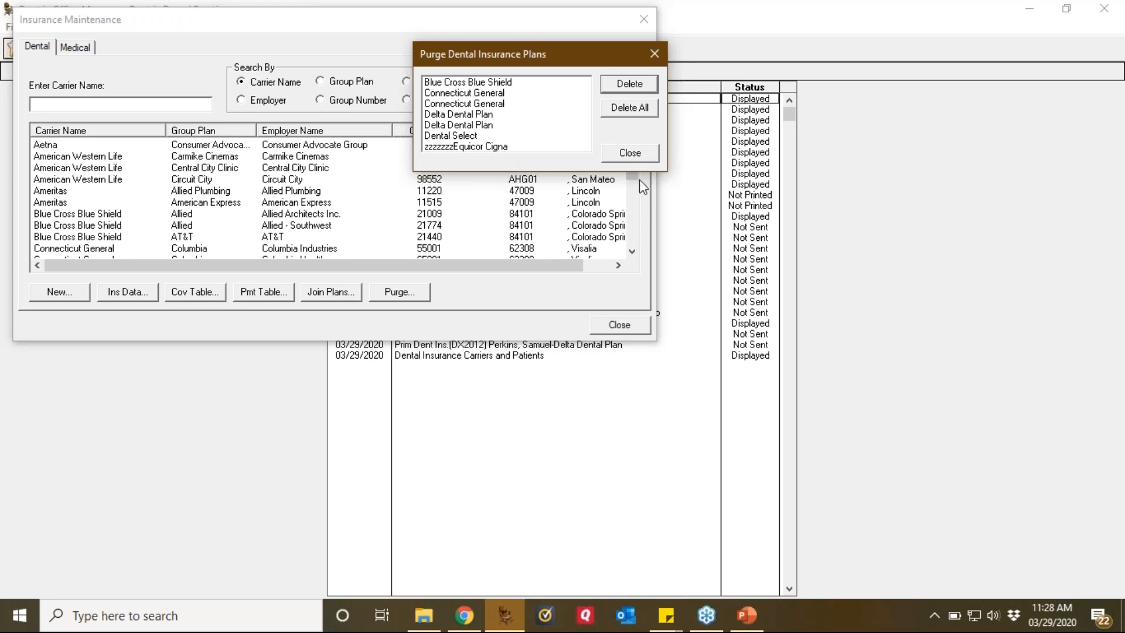
{"action": "left_click", "coordinate": [640, 157]}
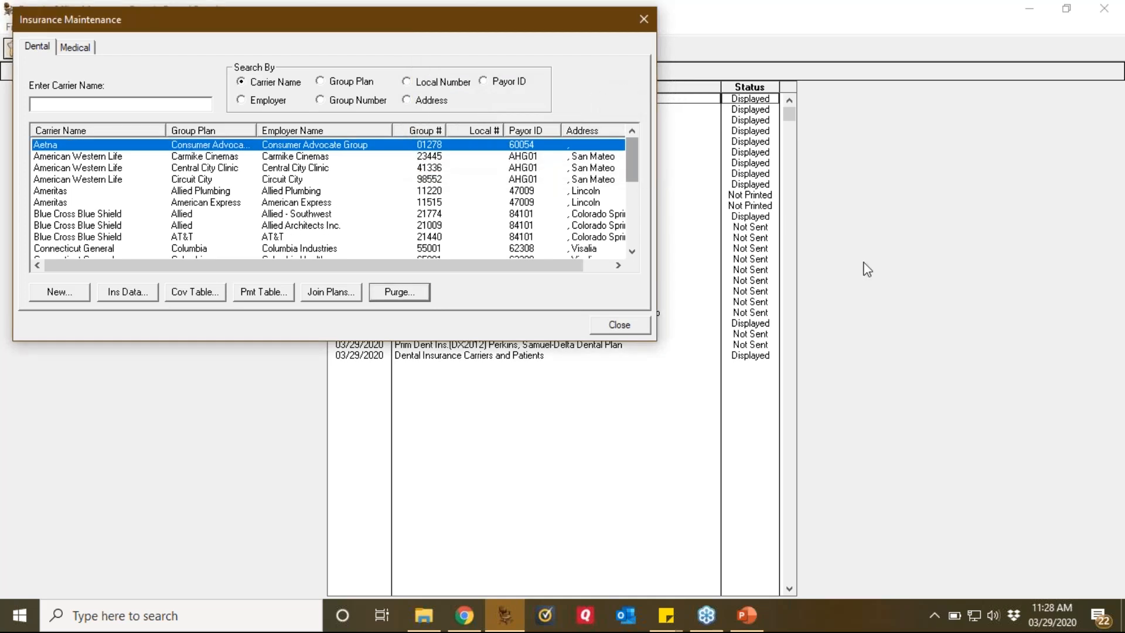
Step: Close Insurance Maintenance, open Practice Resource Setup via Maintenance > Practice Setup, and select ORTH
{"action": "left_click", "coordinate": [614, 325]}
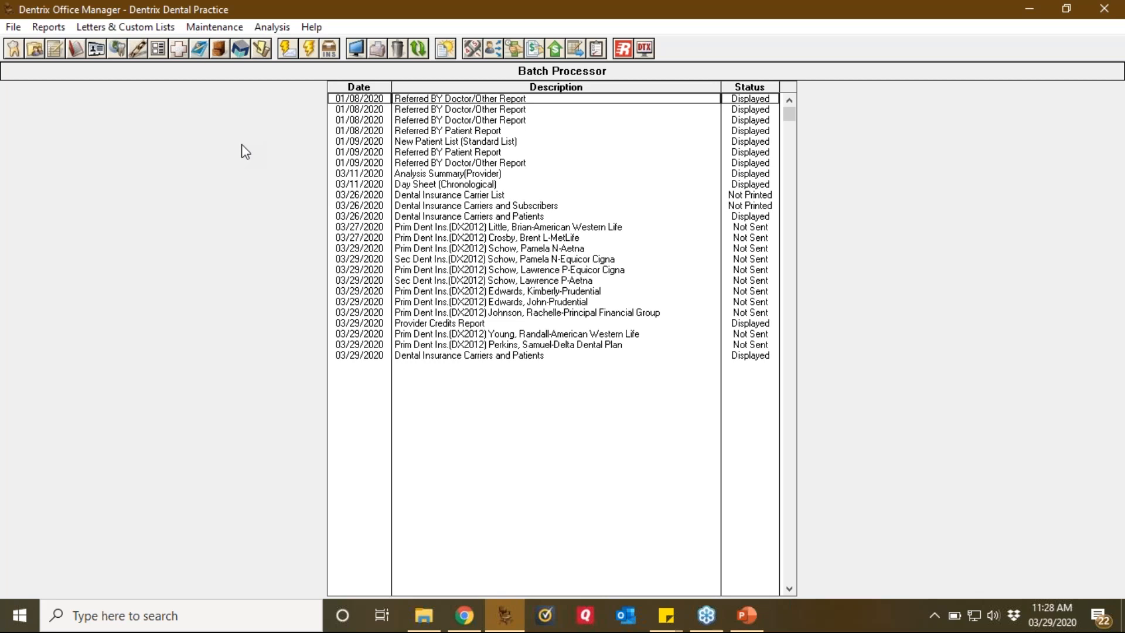
{"action": "left_click", "coordinate": [221, 35]}
{"action": "mouse_move", "coordinate": [282, 69]}
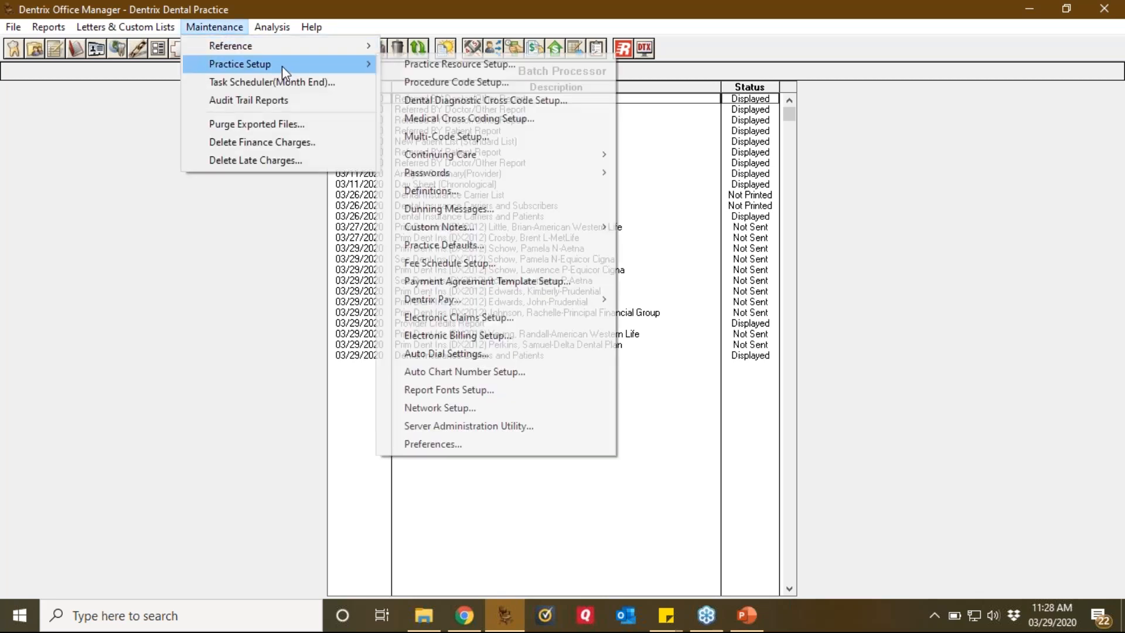
{"action": "left_click", "coordinate": [453, 65]}
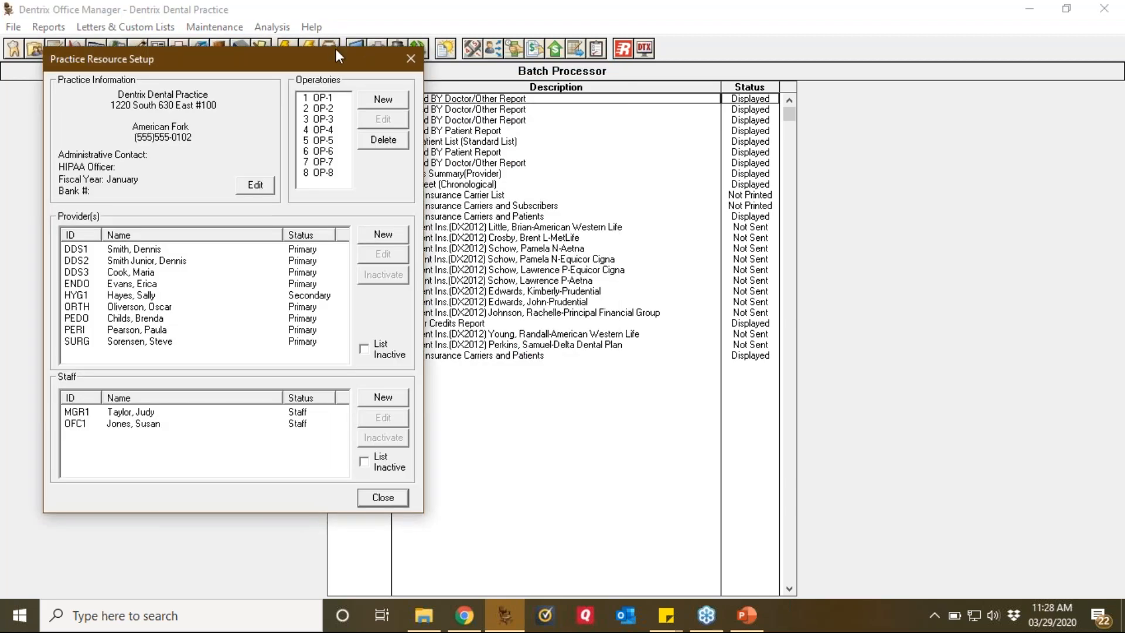
{"action": "left_click_drag", "start_coordinate": [348, 60], "coordinate": [663, 18]}
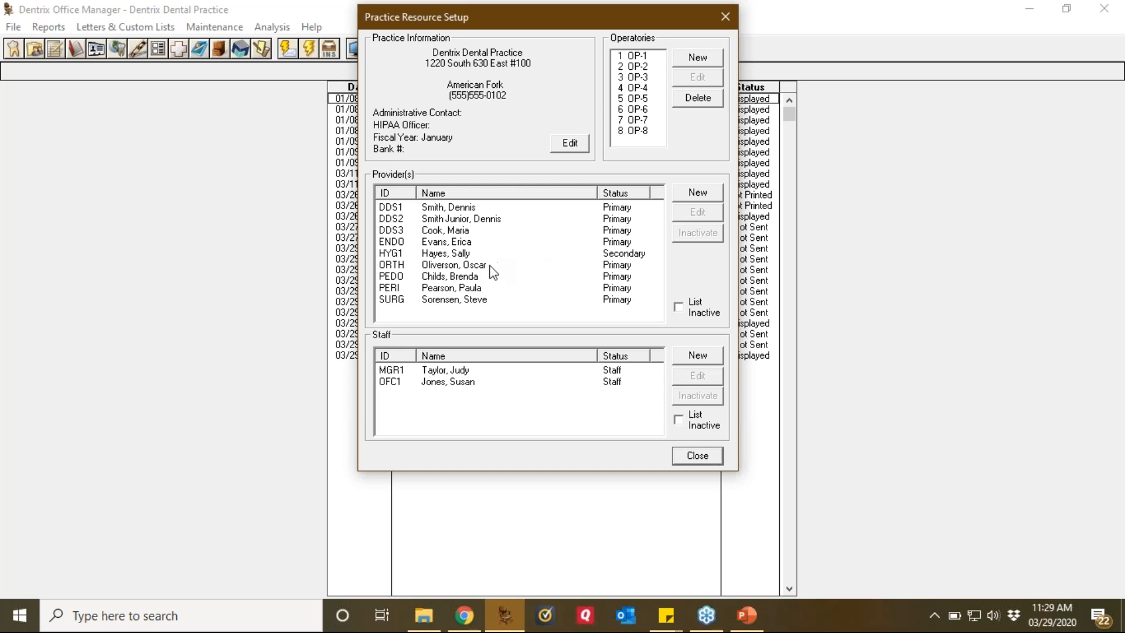
{"action": "left_click", "coordinate": [466, 269]}
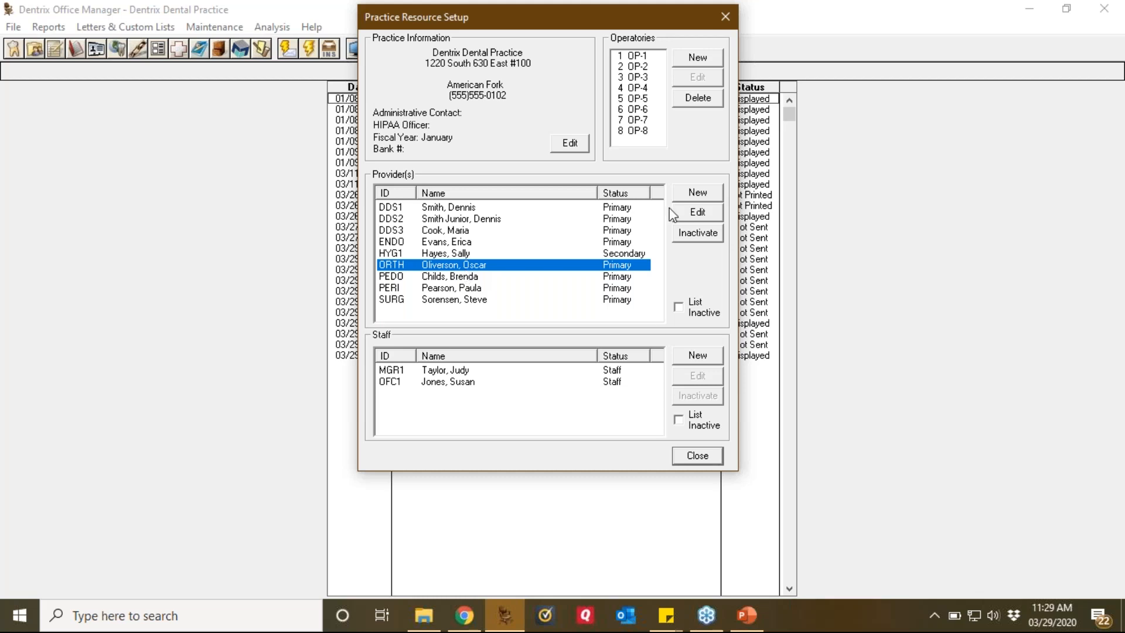
Step: Start inactivating provider ORTH and choose DDS1 as the replacement provider
{"action": "left_click", "coordinate": [697, 233]}
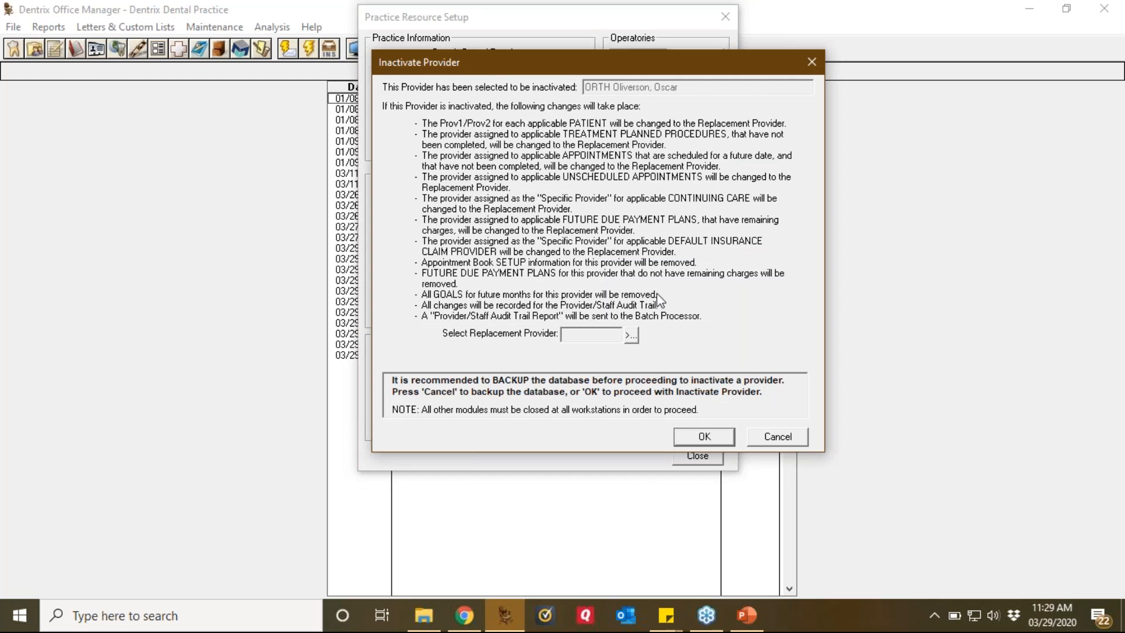
{"action": "left_click", "coordinate": [631, 336]}
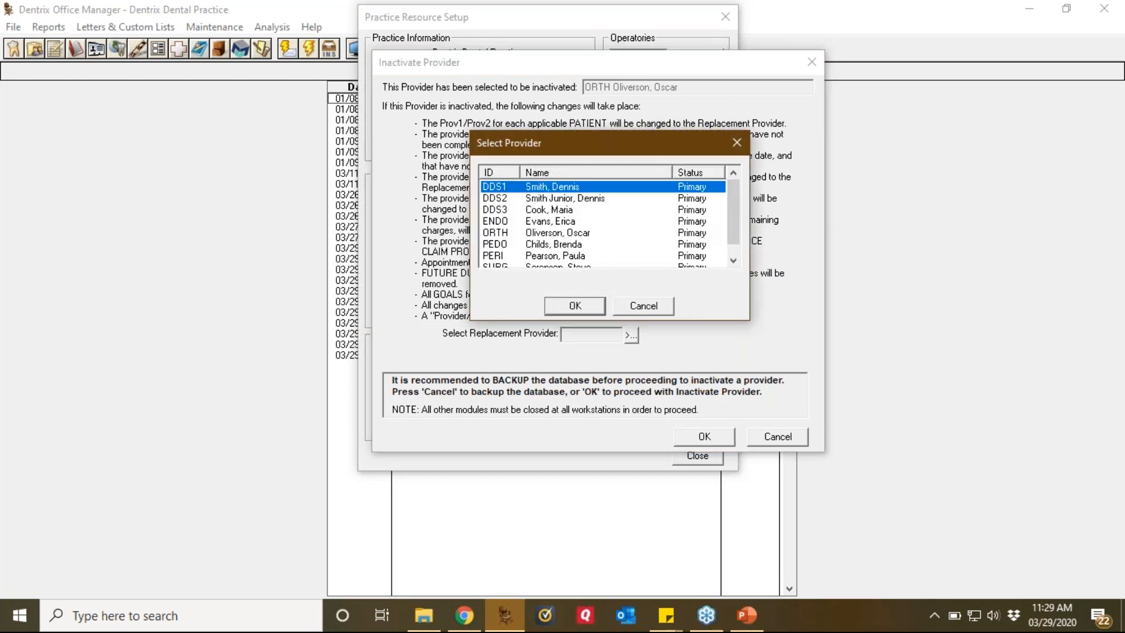
{"action": "left_click_drag", "start_coordinate": [620, 155], "coordinate": [837, 164]}
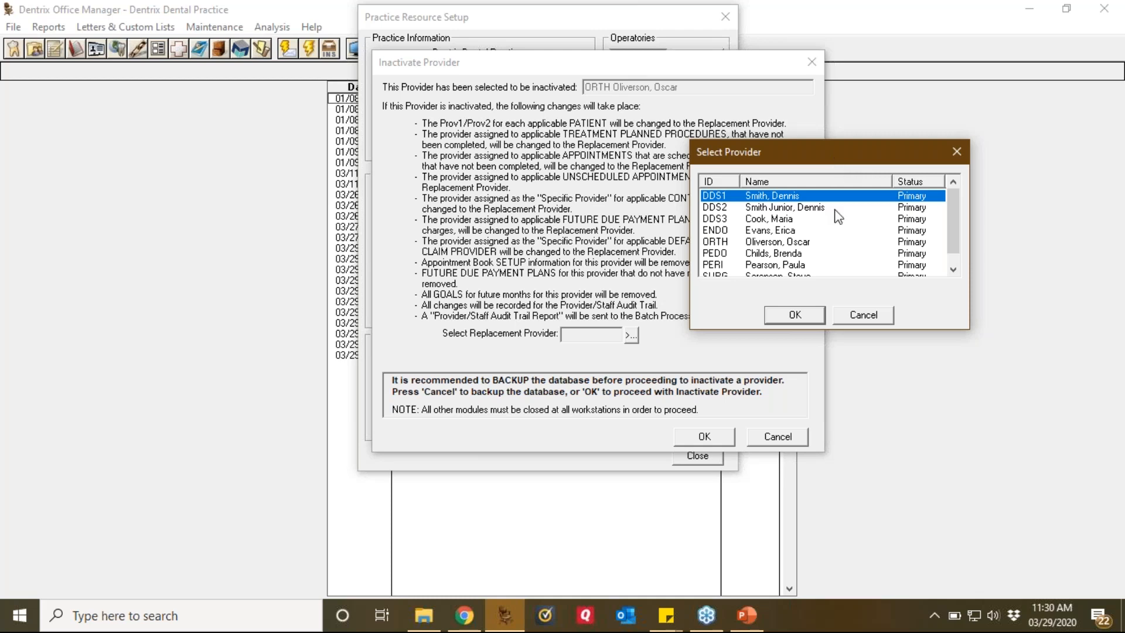
{"action": "left_click", "coordinate": [809, 242]}
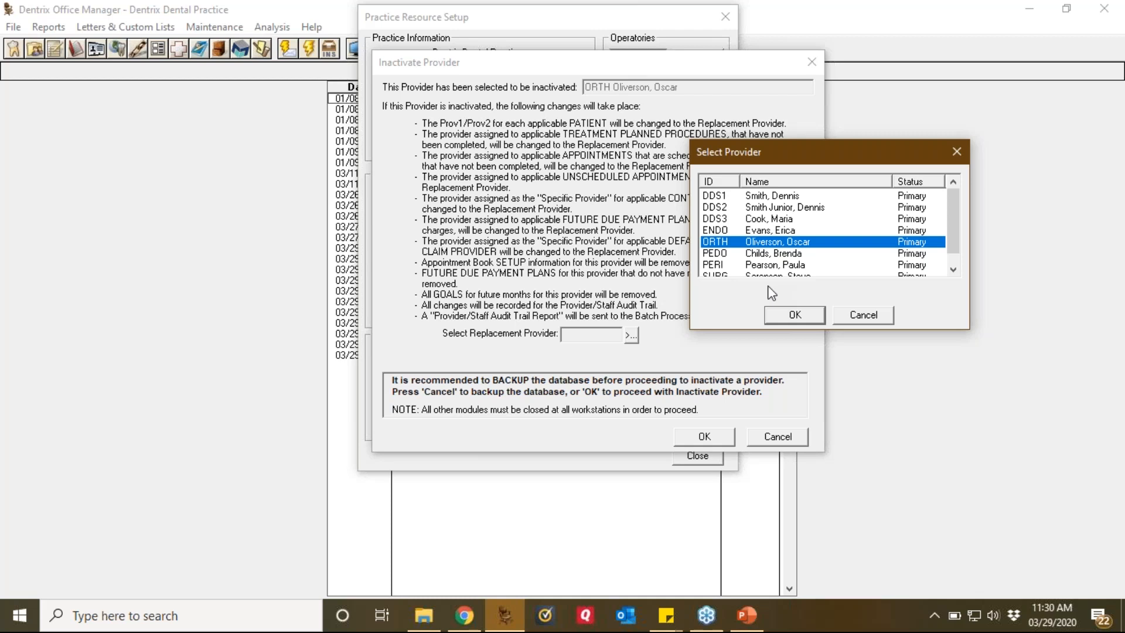
{"action": "left_click", "coordinate": [774, 199]}
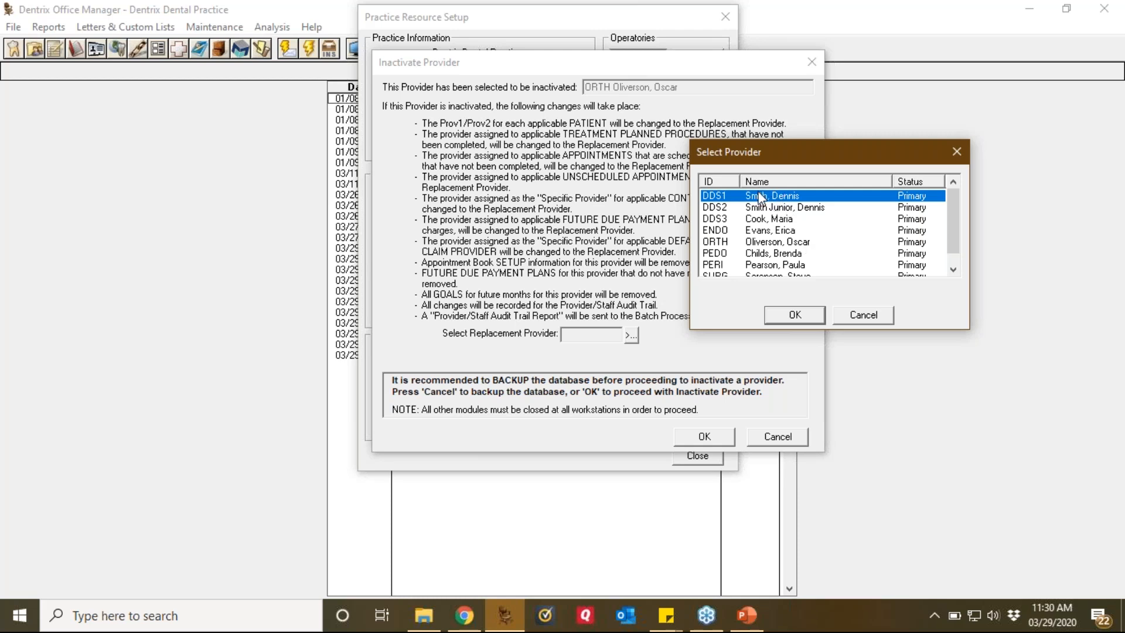
{"action": "left_click", "coordinate": [794, 316]}
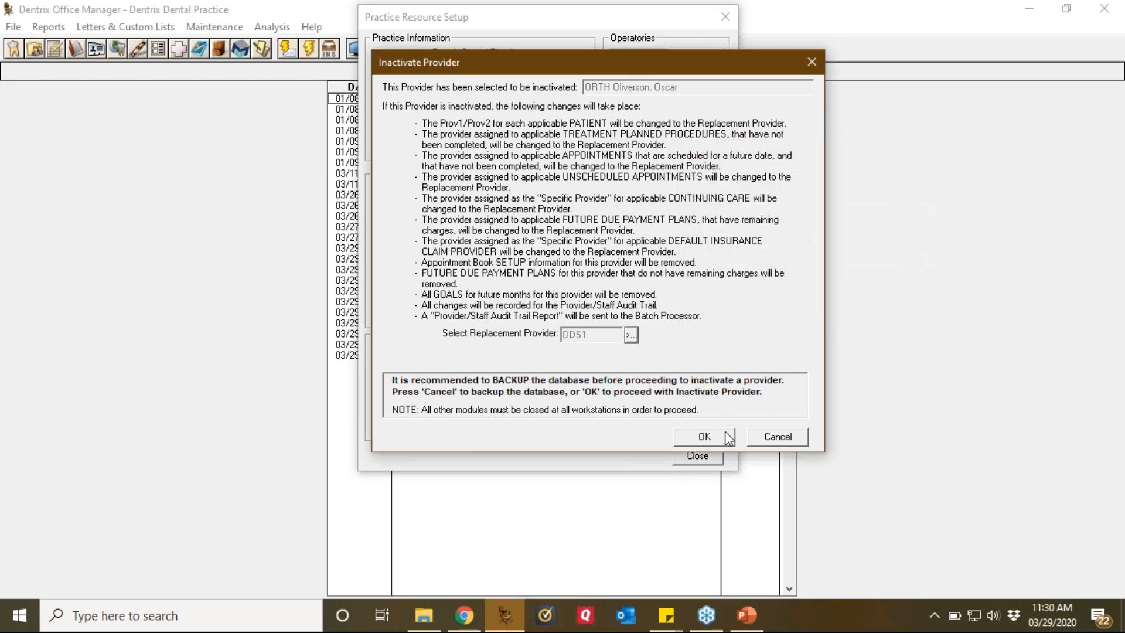
Step: Confirm ORTH's inactivation, then reopen Practice Resource Setup and select staff member OFC1
{"action": "left_click", "coordinate": [722, 438]}
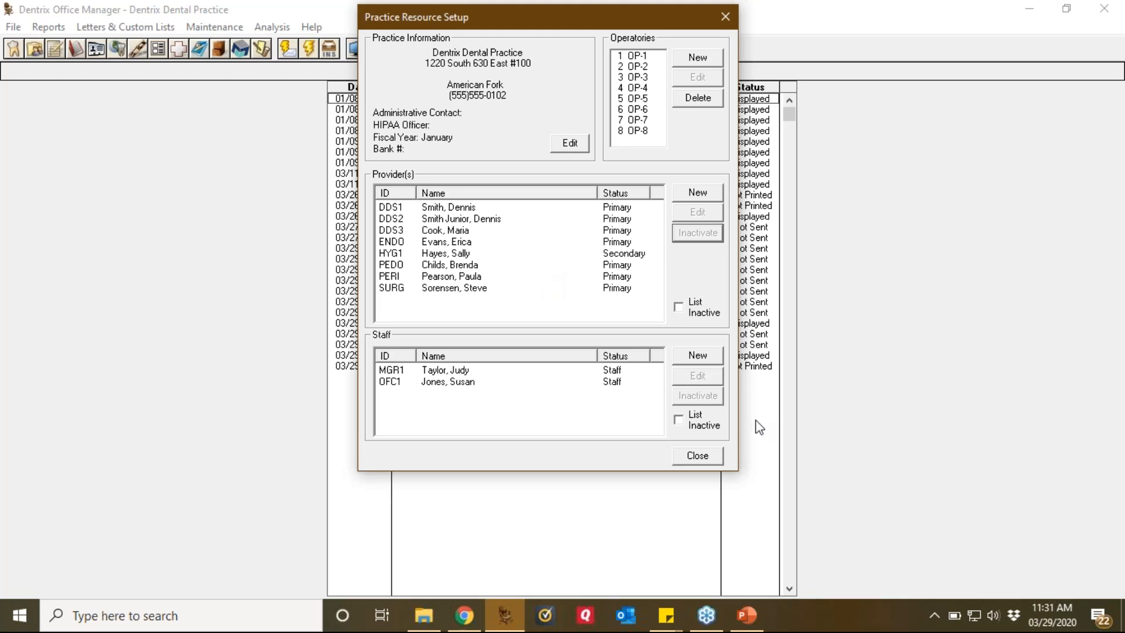
{"action": "left_click", "coordinate": [690, 458]}
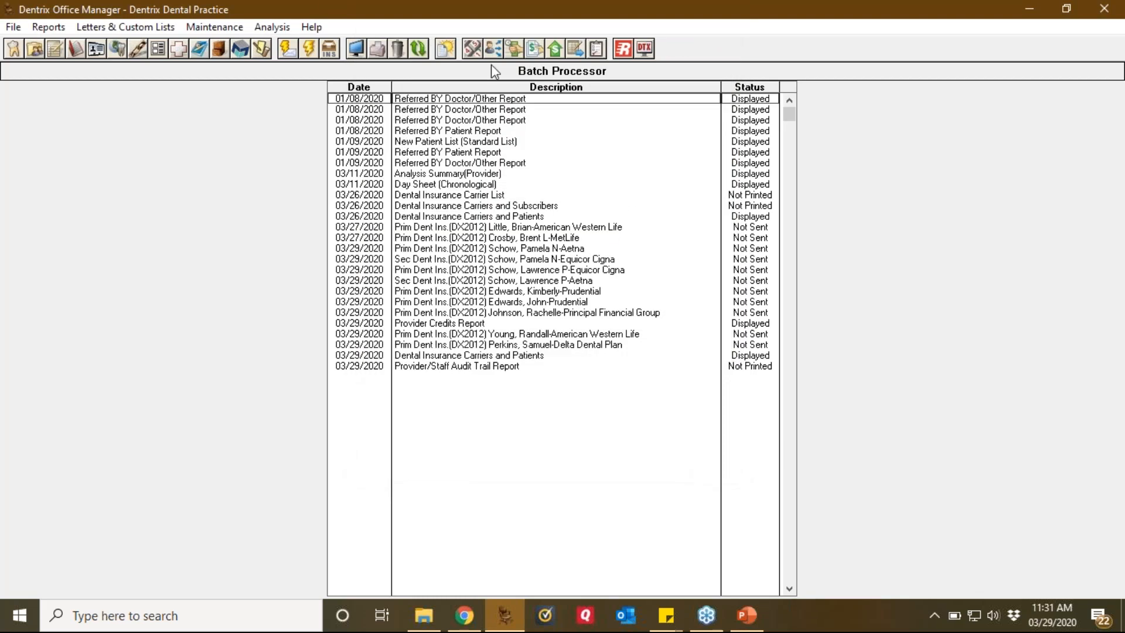
{"action": "left_click", "coordinate": [234, 29]}
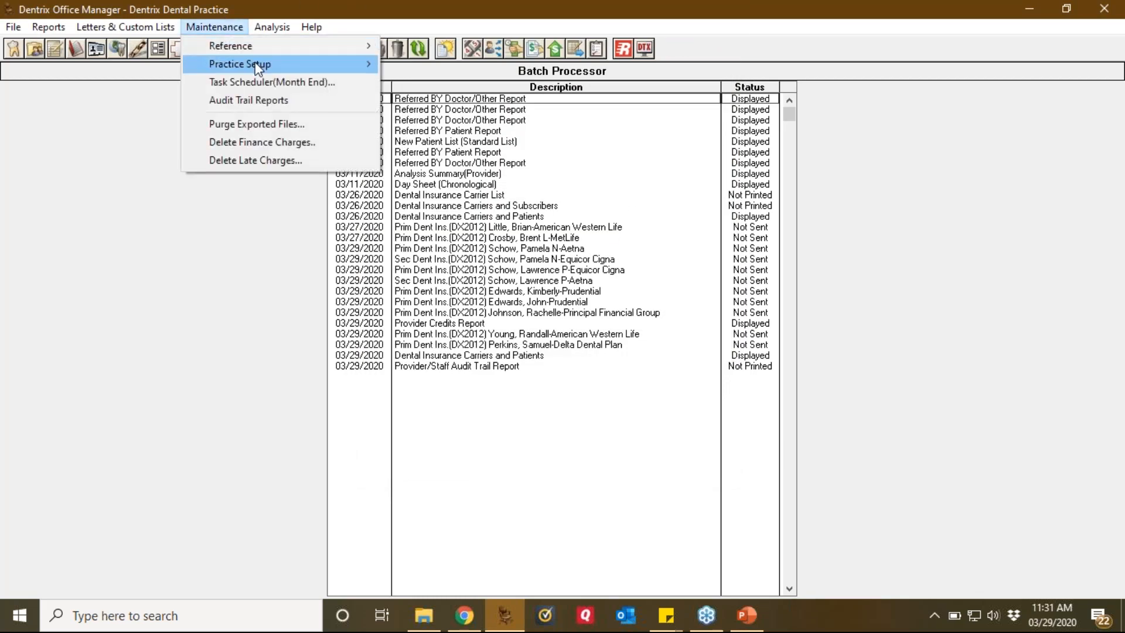
{"action": "mouse_move", "coordinate": [256, 63]}
{"action": "left_click", "coordinate": [419, 61]}
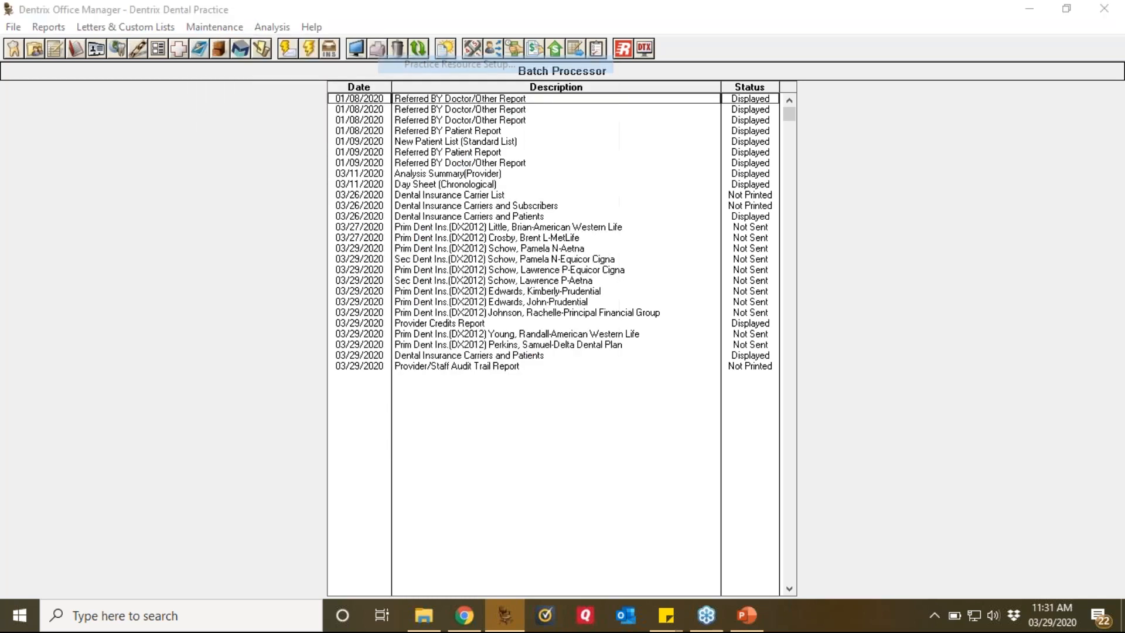
{"action": "left_click_drag", "start_coordinate": [311, 64], "coordinate": [717, 24]}
{"action": "left_click", "coordinate": [545, 387]}
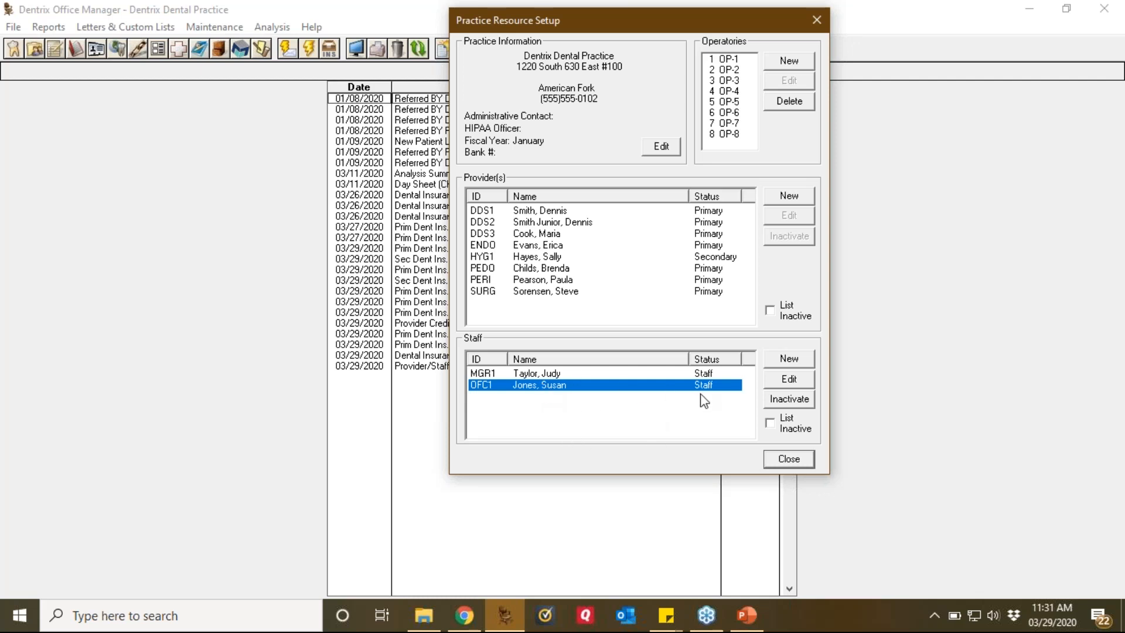
{"action": "left_click", "coordinate": [791, 404]}
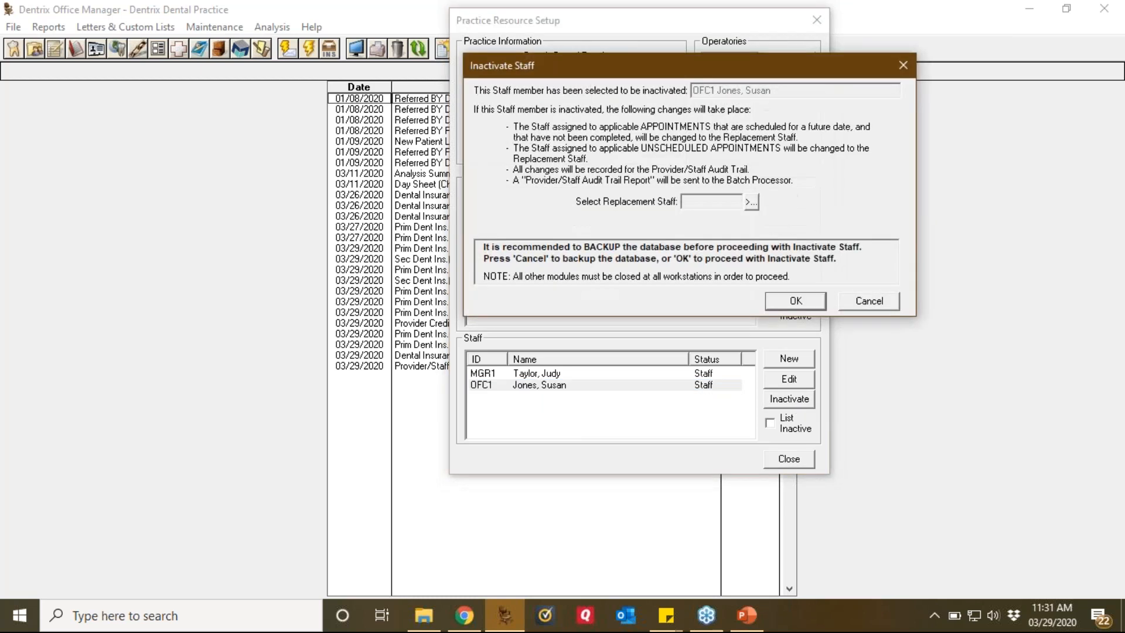
{"action": "left_click", "coordinate": [750, 202]}
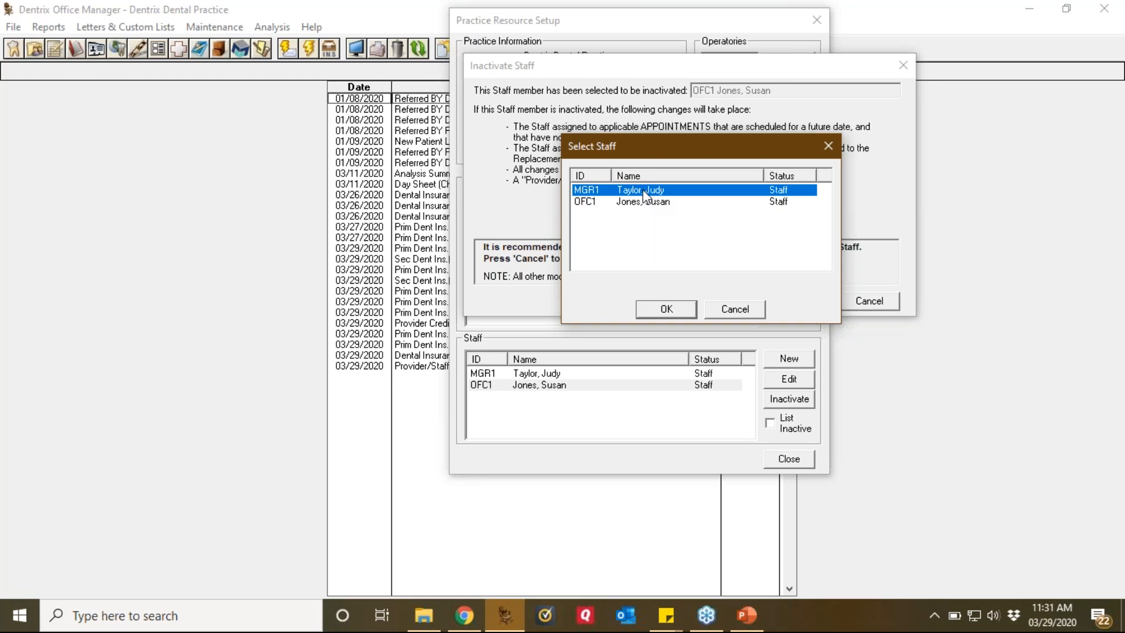
{"action": "left_click", "coordinate": [668, 309]}
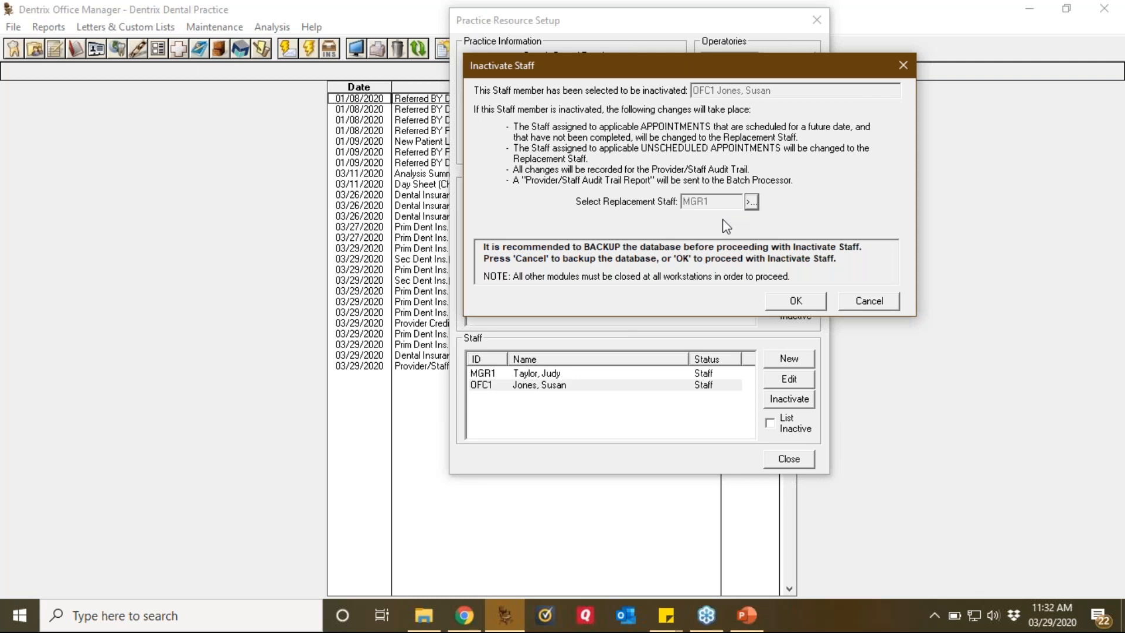
{"action": "left_click", "coordinate": [863, 301]}
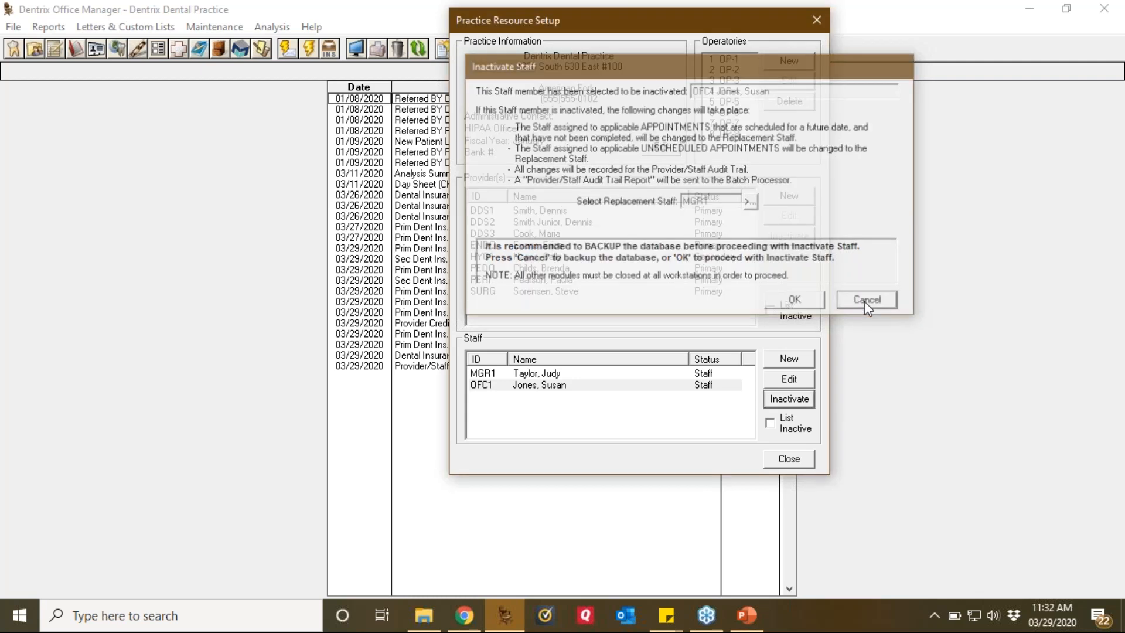
Step: Close Practice Resource Setup and open the Appointment Book at Sunday, March 29, 2020
{"action": "left_click", "coordinate": [787, 459]}
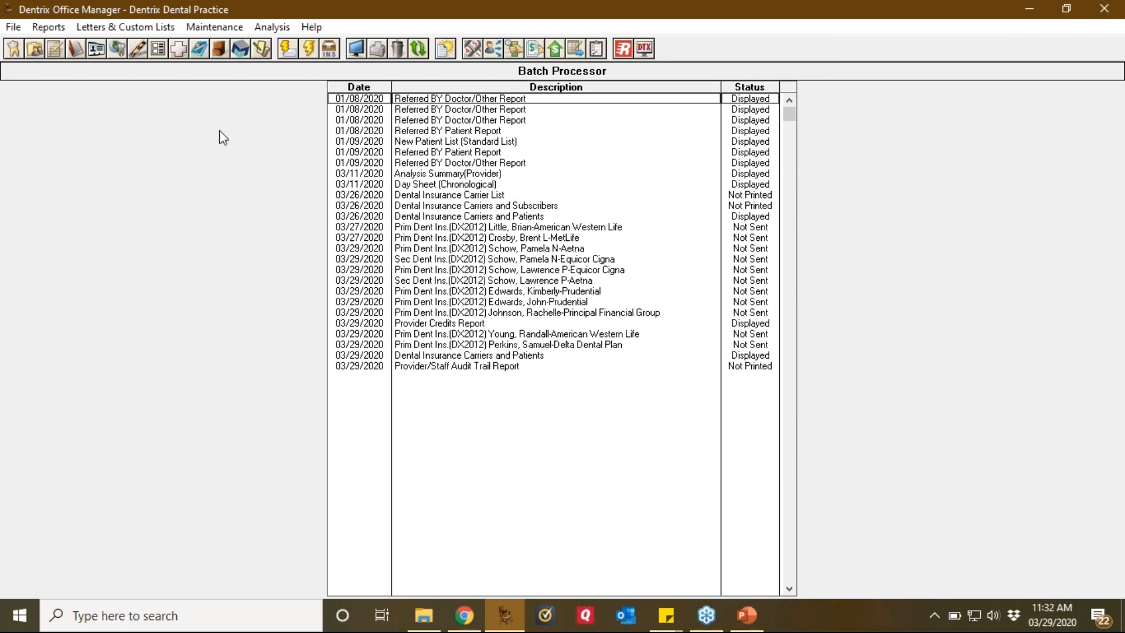
{"action": "left_click", "coordinate": [78, 52]}
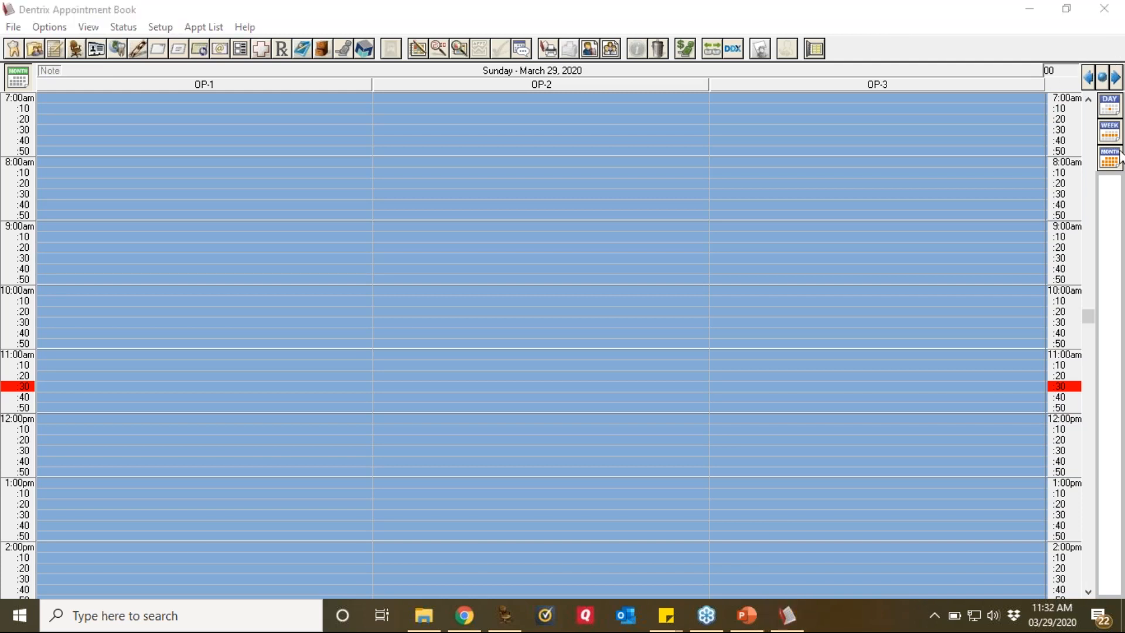
Step: Advance the Appointment Book two days to Tuesday, March 31, 2020
{"action": "left_click", "coordinate": [1116, 78]}
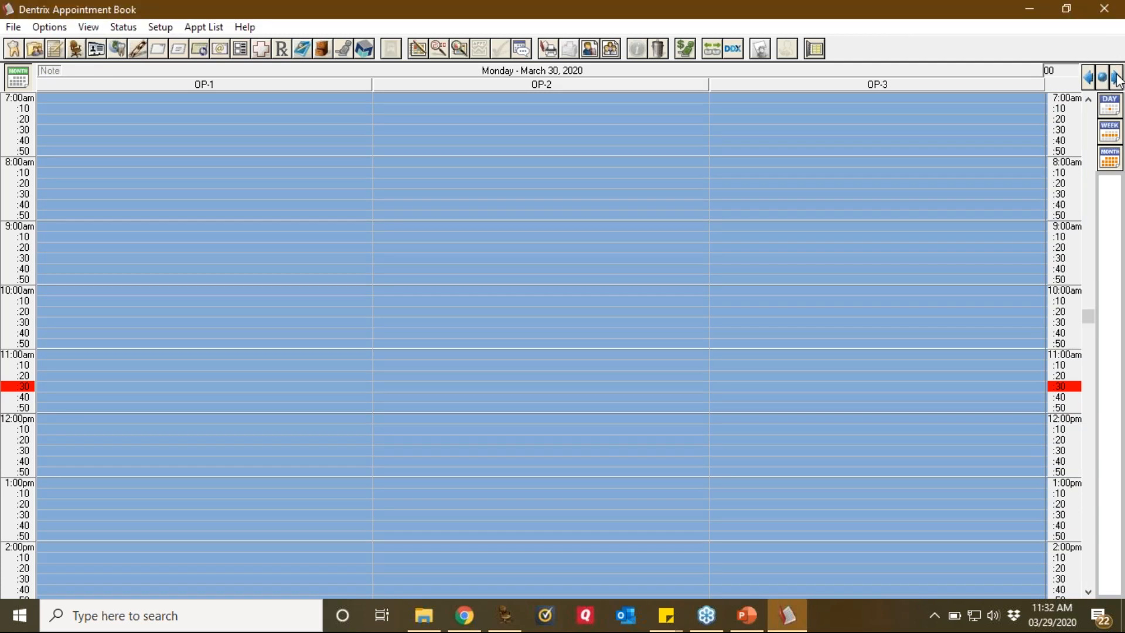
{"action": "left_click", "coordinate": [1116, 78]}
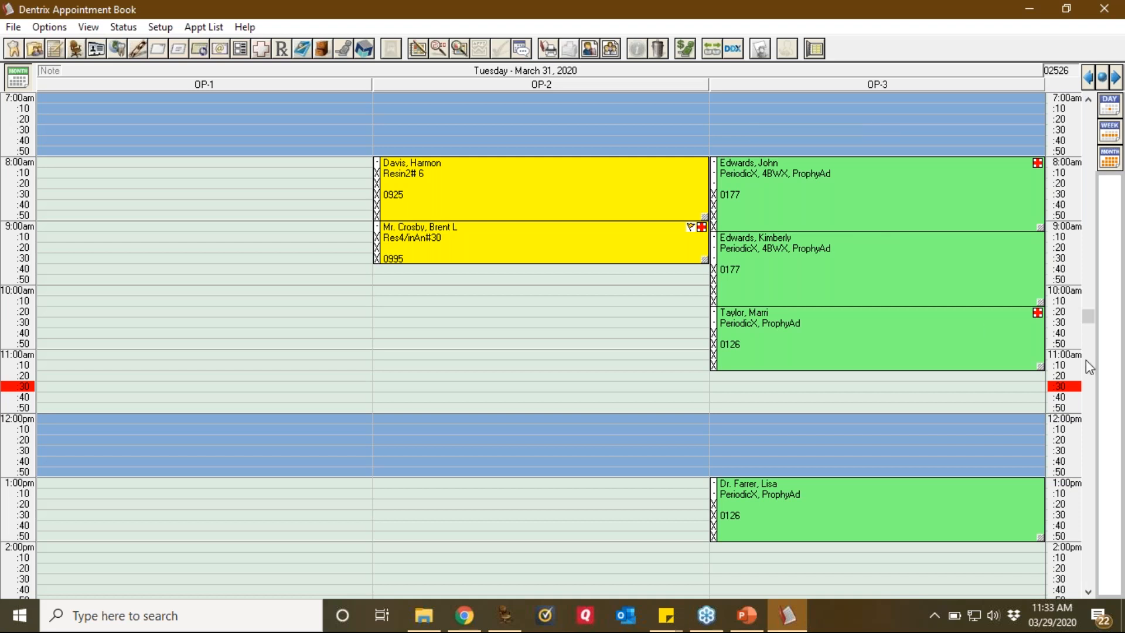
{"action": "left_click", "coordinate": [1114, 359]}
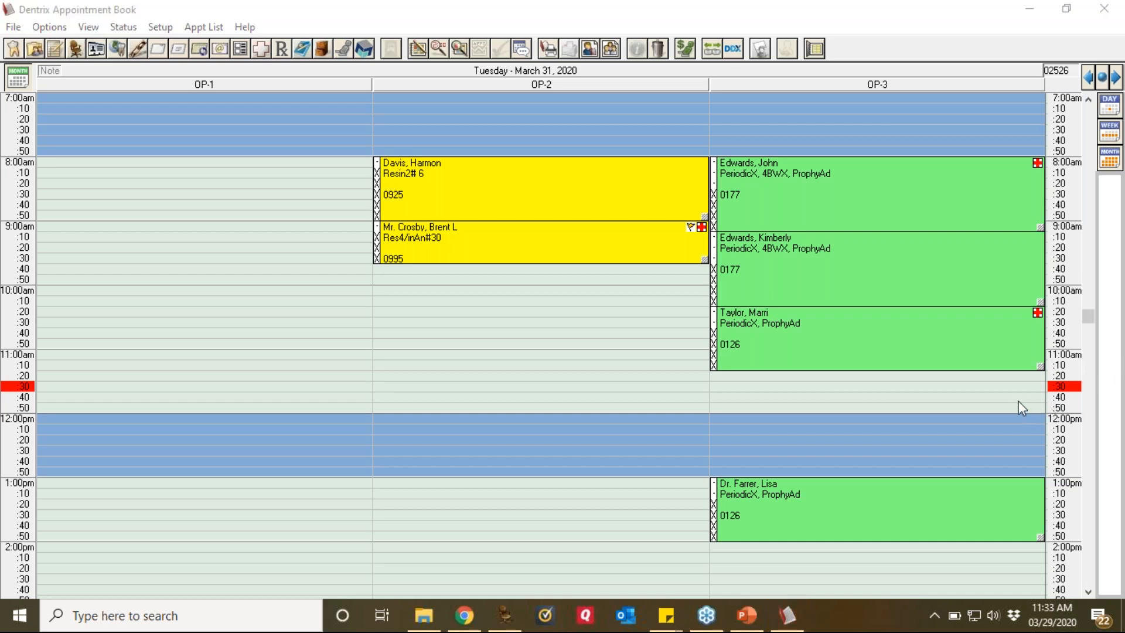
{"action": "mouse_move", "coordinate": [703, 22]}
{"action": "left_mouse_down"}
{"action": "mouse_move", "coordinate": [674, 36]}
{"action": "mouse_move", "coordinate": [673, 61]}
{"action": "mouse_move", "coordinate": [707, 66]}
{"action": "mouse_move", "coordinate": [692, 24]}
{"action": "left_mouse_up"}
Step: Open Treatment Manager from the Appointment Book's options menu
{"action": "left_click", "coordinate": [47, 27]}
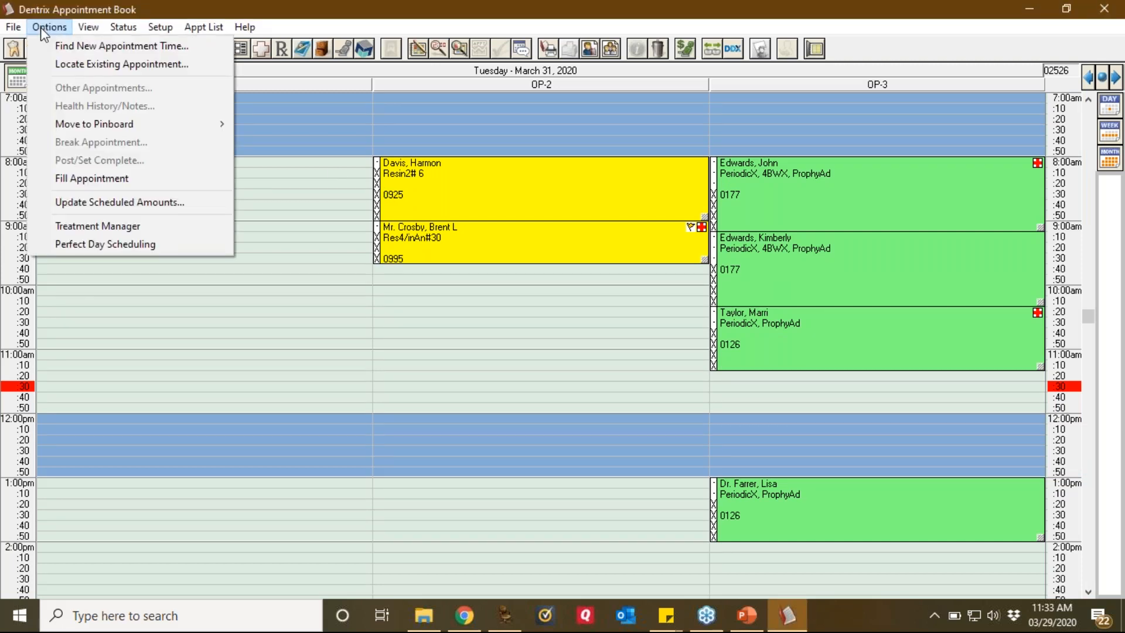
{"action": "left_click", "coordinate": [128, 226]}
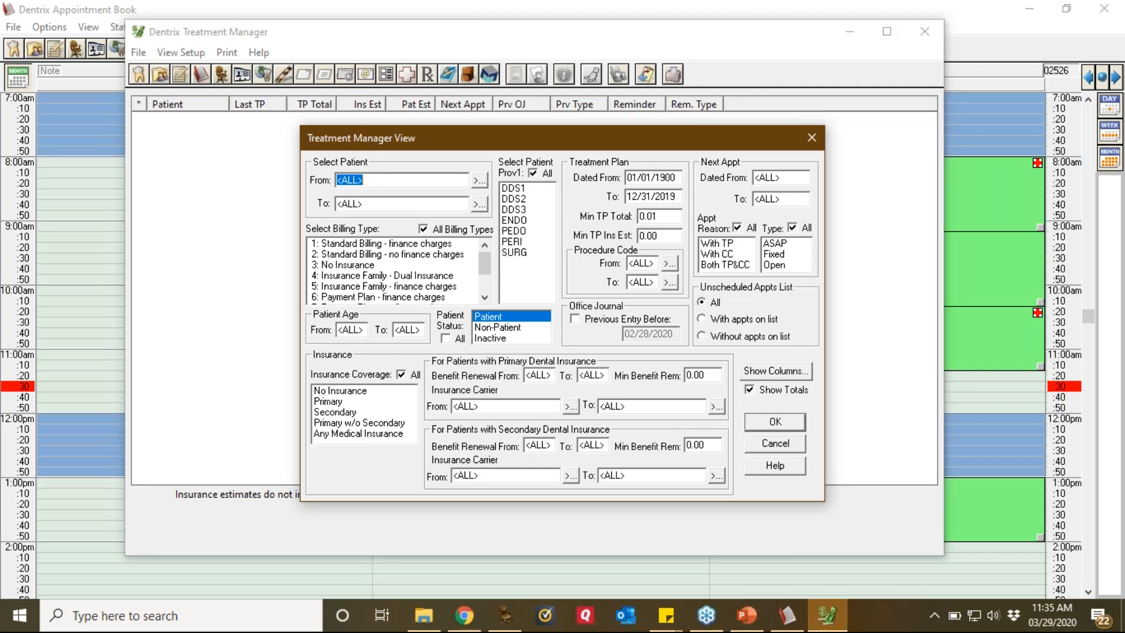
{"action": "left_click", "coordinate": [1115, 365]}
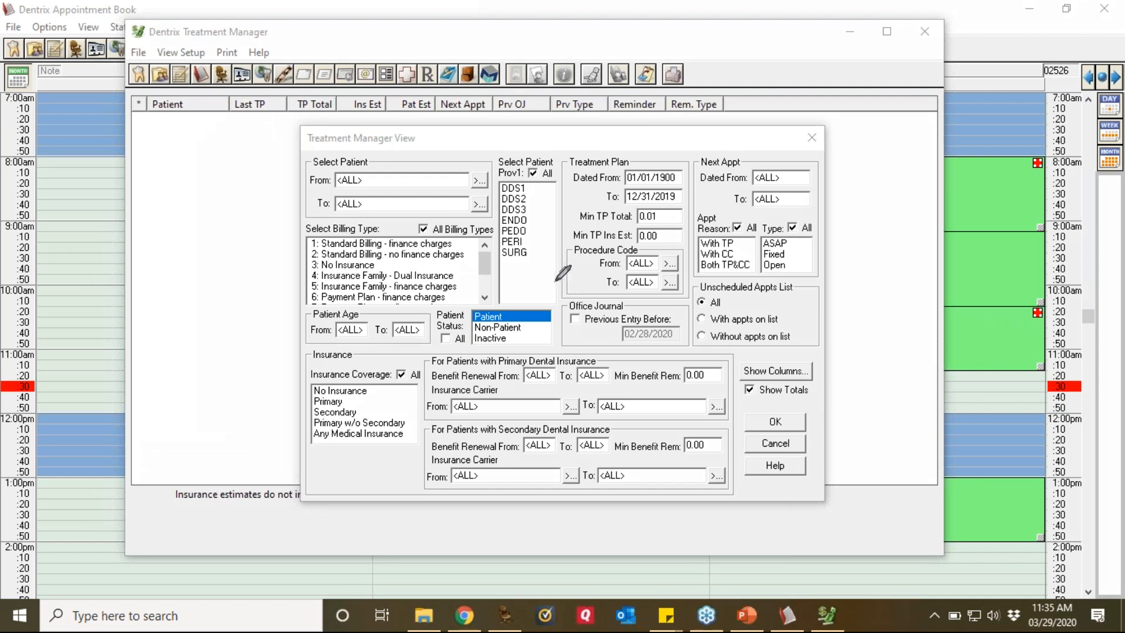
{"action": "mouse_move", "coordinate": [543, 288]}
{"action": "left_mouse_down"}
{"action": "mouse_move", "coordinate": [469, 288]}
{"action": "mouse_move", "coordinate": [463, 322]}
{"action": "mouse_move", "coordinate": [529, 322]}
{"action": "mouse_move", "coordinate": [546, 306]}
{"action": "mouse_move", "coordinate": [532, 290]}
{"action": "left_mouse_up"}
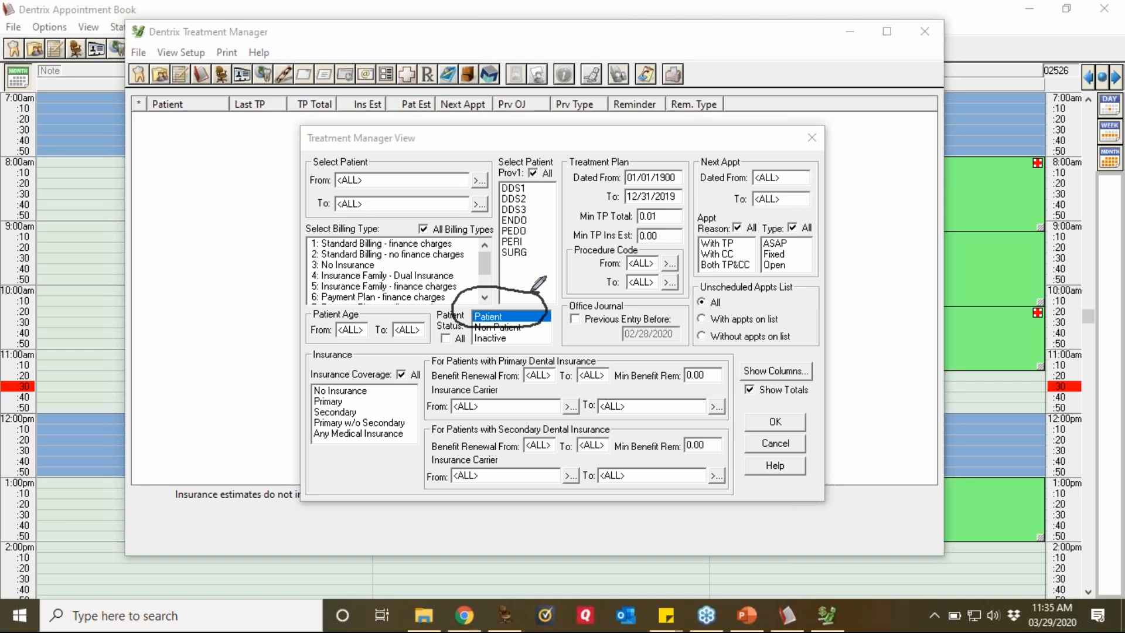
{"action": "mouse_move", "coordinate": [545, 167]}
{"action": "left_mouse_down"}
{"action": "mouse_move", "coordinate": [469, 234]}
{"action": "mouse_move", "coordinate": [564, 253]}
{"action": "mouse_move", "coordinate": [540, 155]}
{"action": "left_mouse_up"}
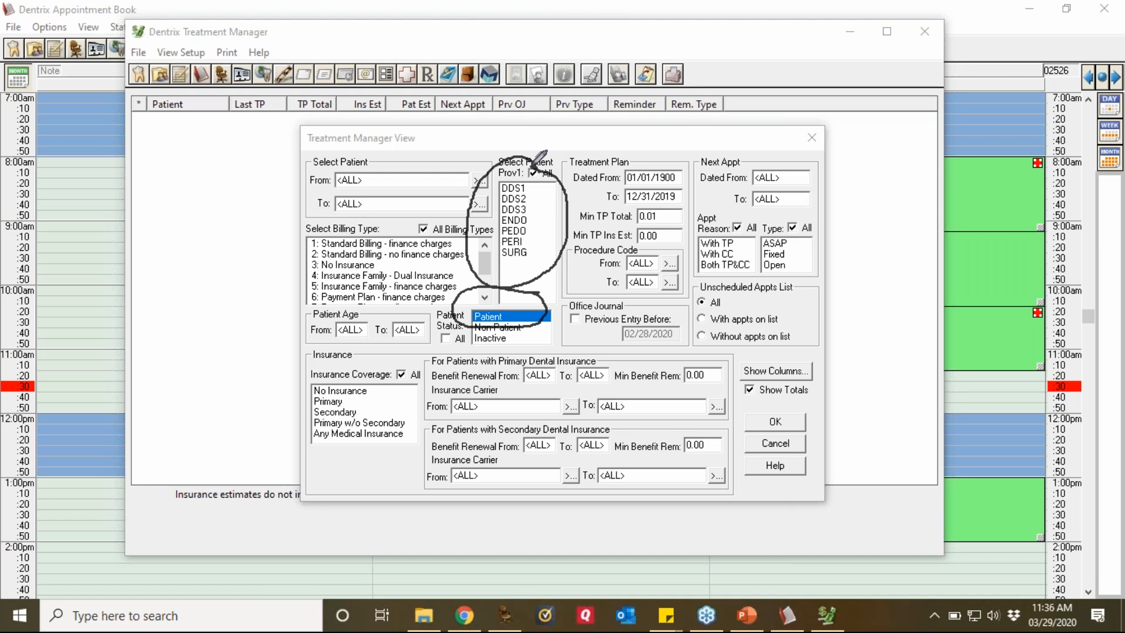
{"action": "mouse_move", "coordinate": [695, 156]}
{"action": "left_mouse_down"}
{"action": "mouse_move", "coordinate": [621, 155]}
{"action": "mouse_move", "coordinate": [574, 176]}
{"action": "mouse_move", "coordinate": [618, 205]}
{"action": "mouse_move", "coordinate": [661, 206]}
{"action": "mouse_move", "coordinate": [696, 203]}
{"action": "mouse_move", "coordinate": [701, 171]}
{"action": "left_mouse_up"}
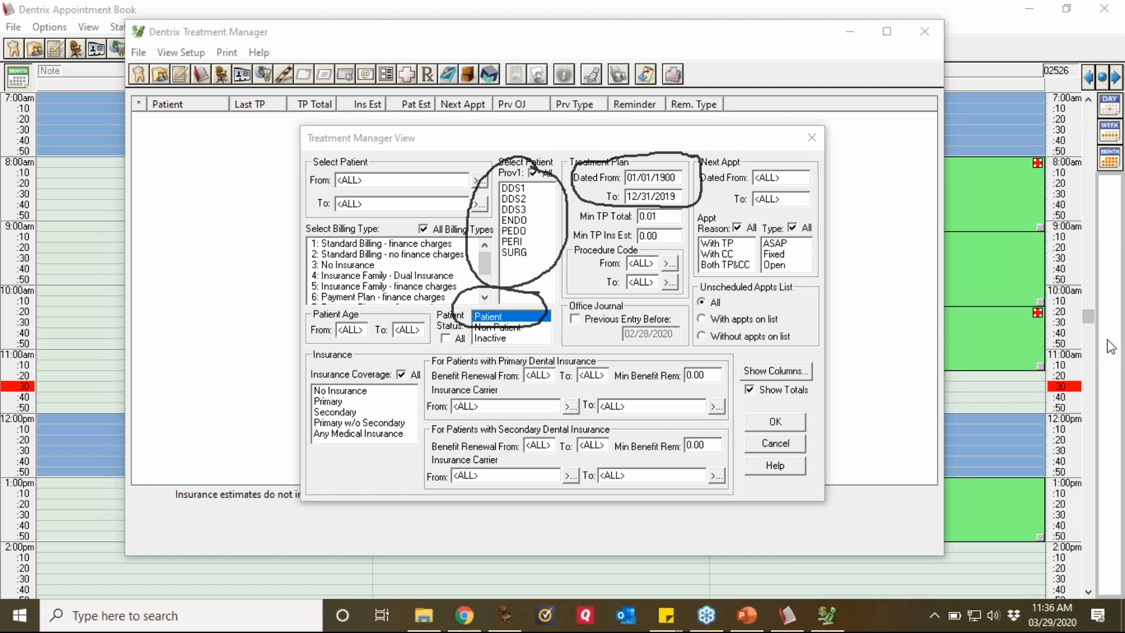
{"action": "left_click", "coordinate": [1007, 479]}
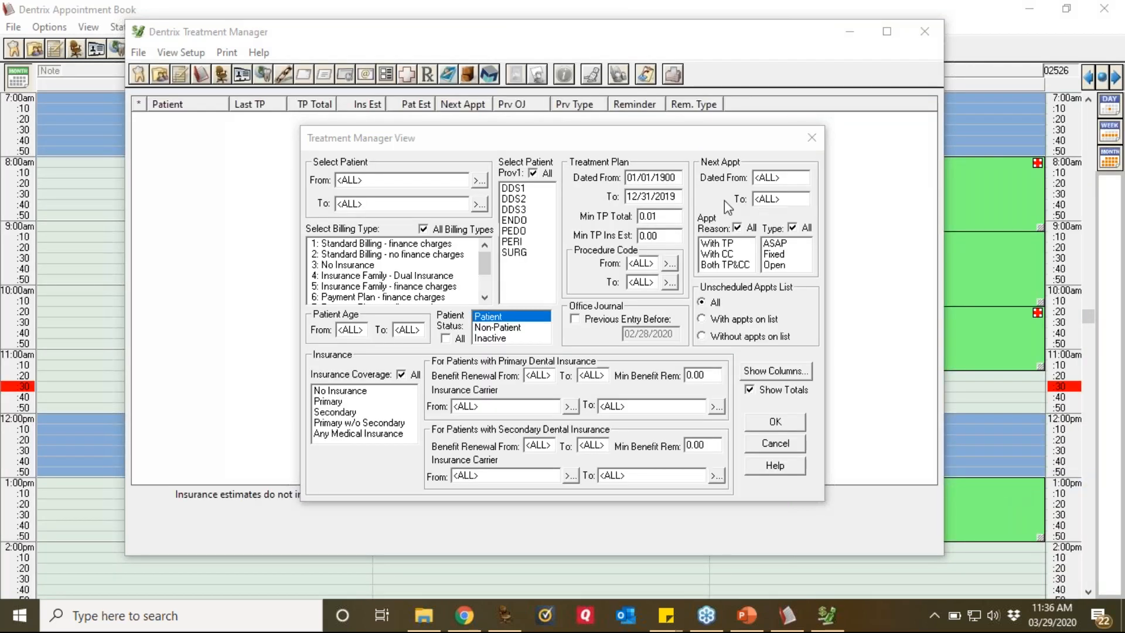
{"action": "left_click", "coordinate": [677, 175]}
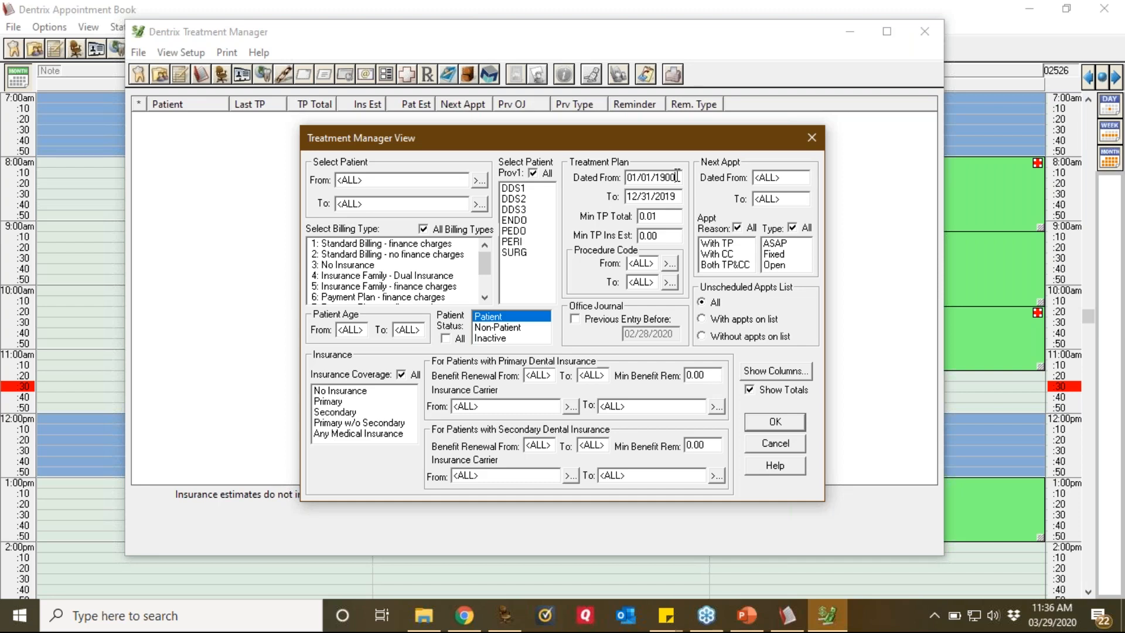
{"action": "left_click", "coordinate": [680, 196]}
{"action": "key", "text": "BackSpace"}
{"action": "type", "text": "7"}
{"action": "key", "text": "BackSpace"}
{"action": "type", "text": "9"}
Step: Apply the Treatment Manager view settings and widen the Patient column to show full names
{"action": "left_click", "coordinate": [775, 422]}
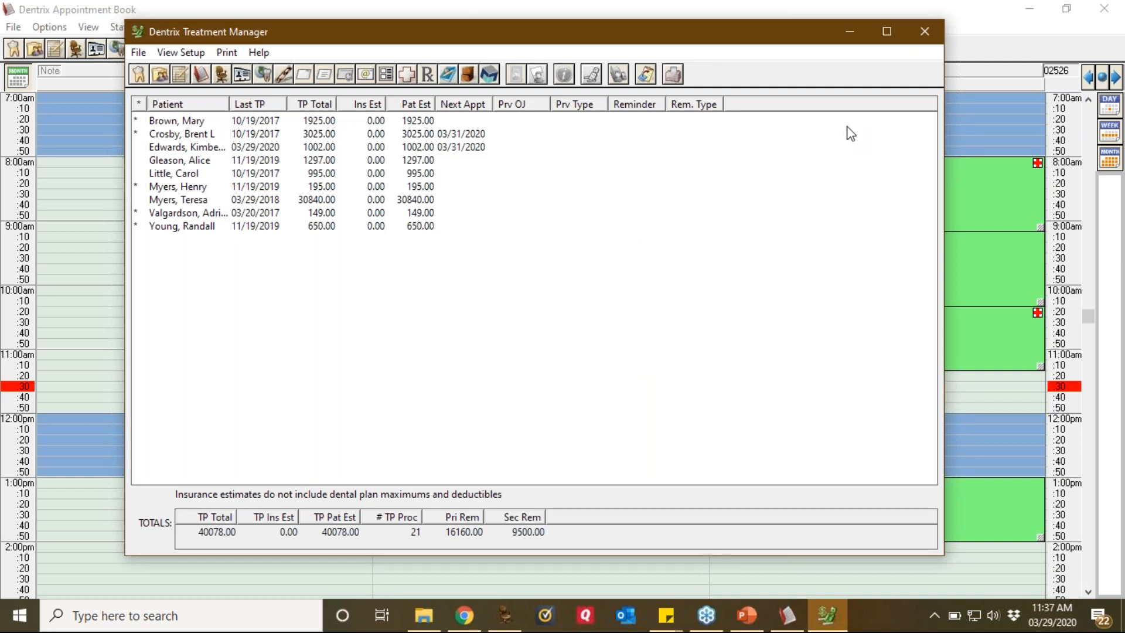
{"action": "left_click_drag", "start_coordinate": [229, 104], "coordinate": [252, 108]}
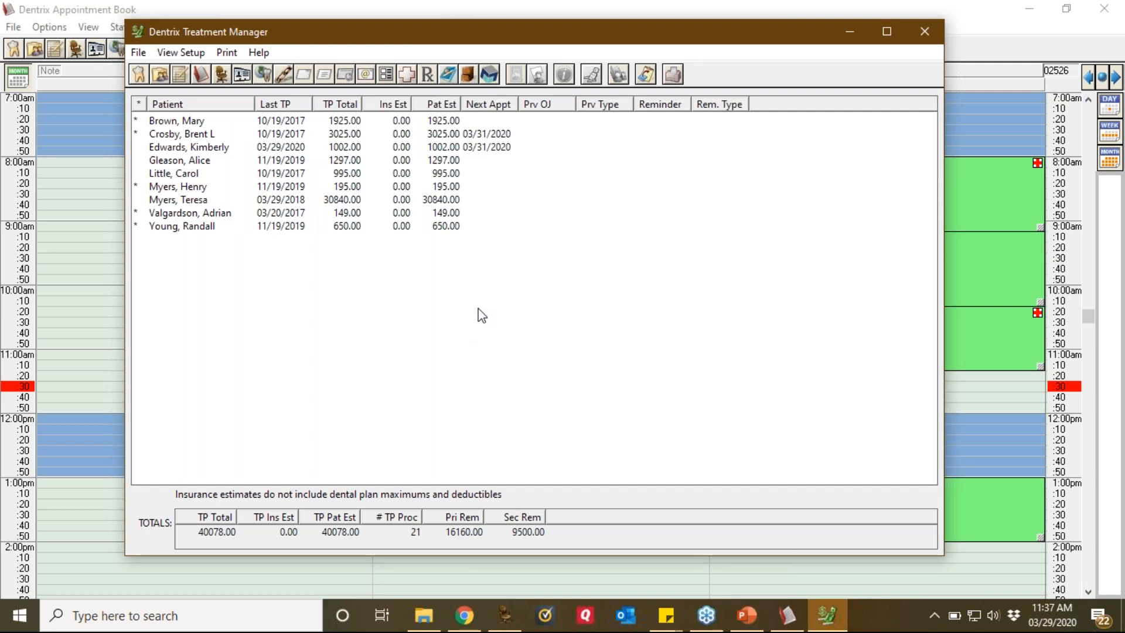
{"action": "left_click", "coordinate": [1120, 370]}
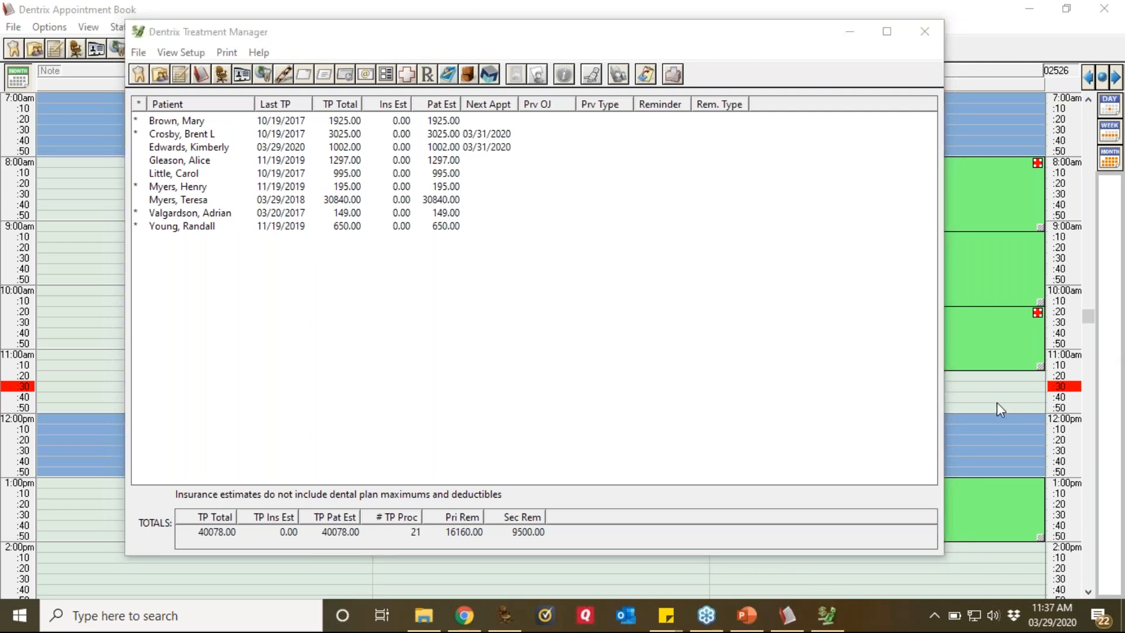
{"action": "mouse_move", "coordinate": [303, 84]}
{"action": "left_mouse_down"}
{"action": "mouse_move", "coordinate": [251, 85]}
{"action": "mouse_move", "coordinate": [249, 214]}
{"action": "mouse_move", "coordinate": [289, 232]}
{"action": "mouse_move", "coordinate": [319, 208]}
{"action": "mouse_move", "coordinate": [314, 81]}
{"action": "left_mouse_up"}
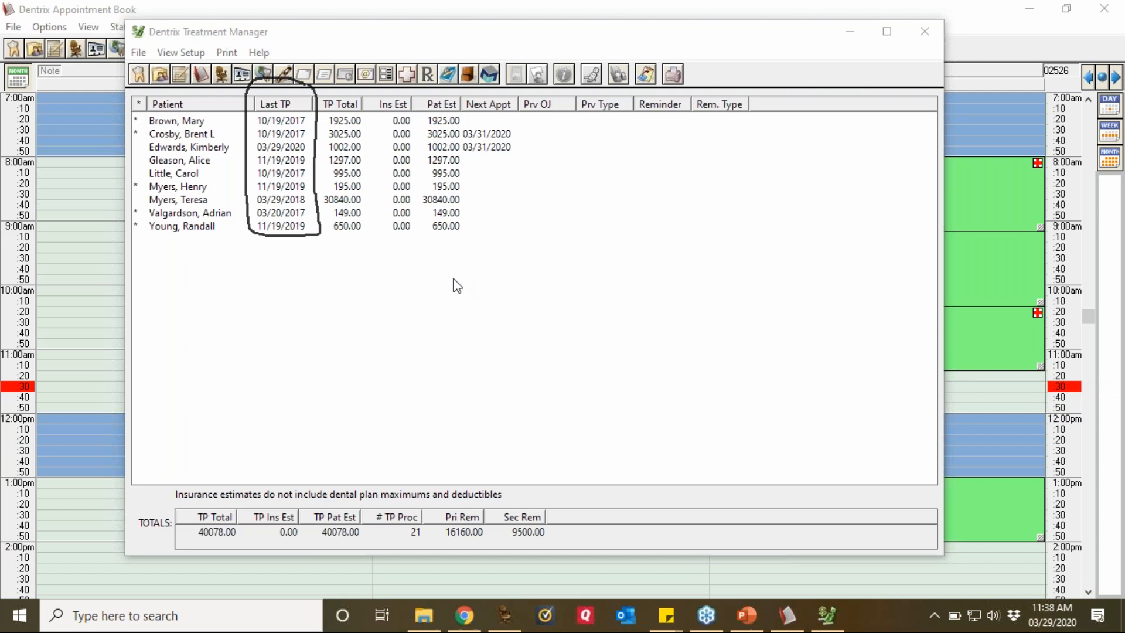
Step: Sort the treatment plan list by Last TP date and select the oldest-plan patient
{"action": "left_click", "coordinate": [284, 109]}
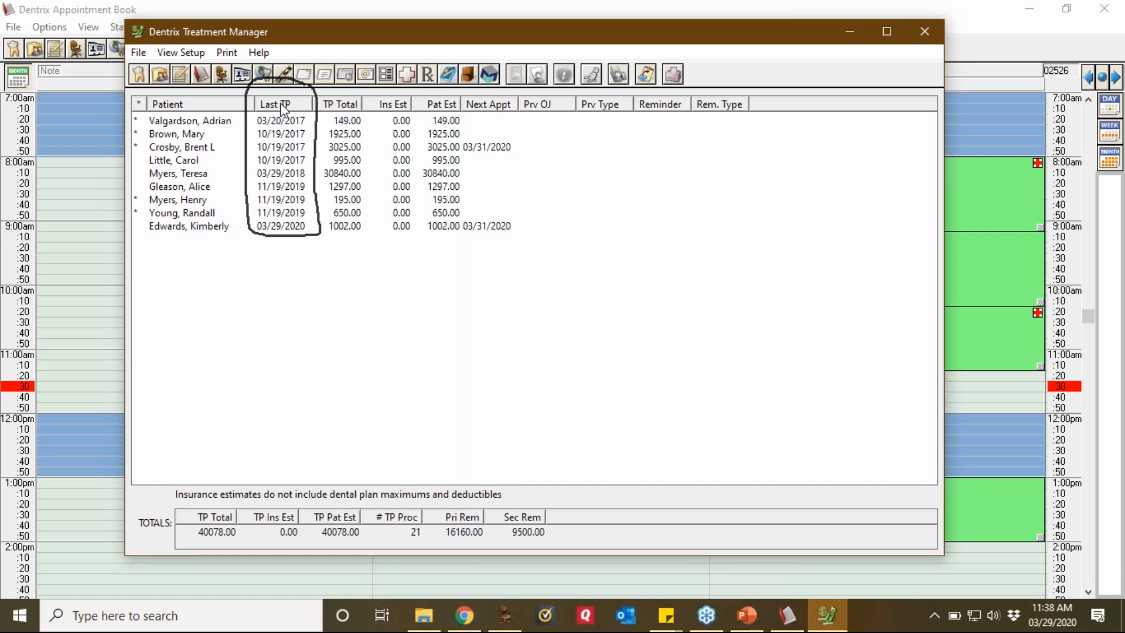
{"action": "left_click", "coordinate": [301, 124]}
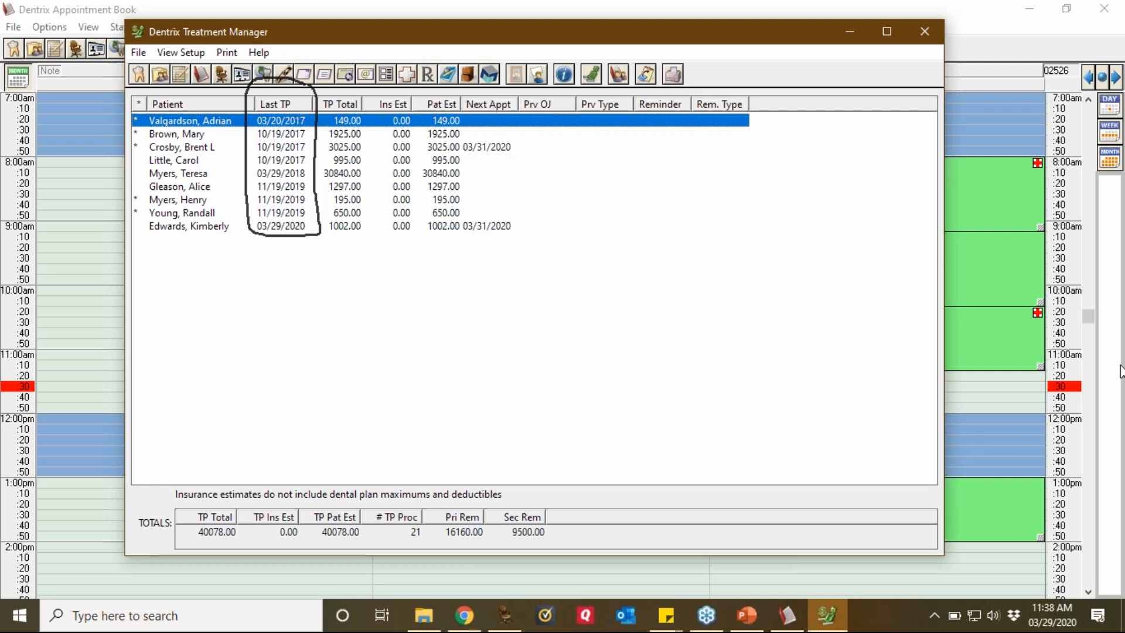
{"action": "left_click", "coordinate": [1117, 361]}
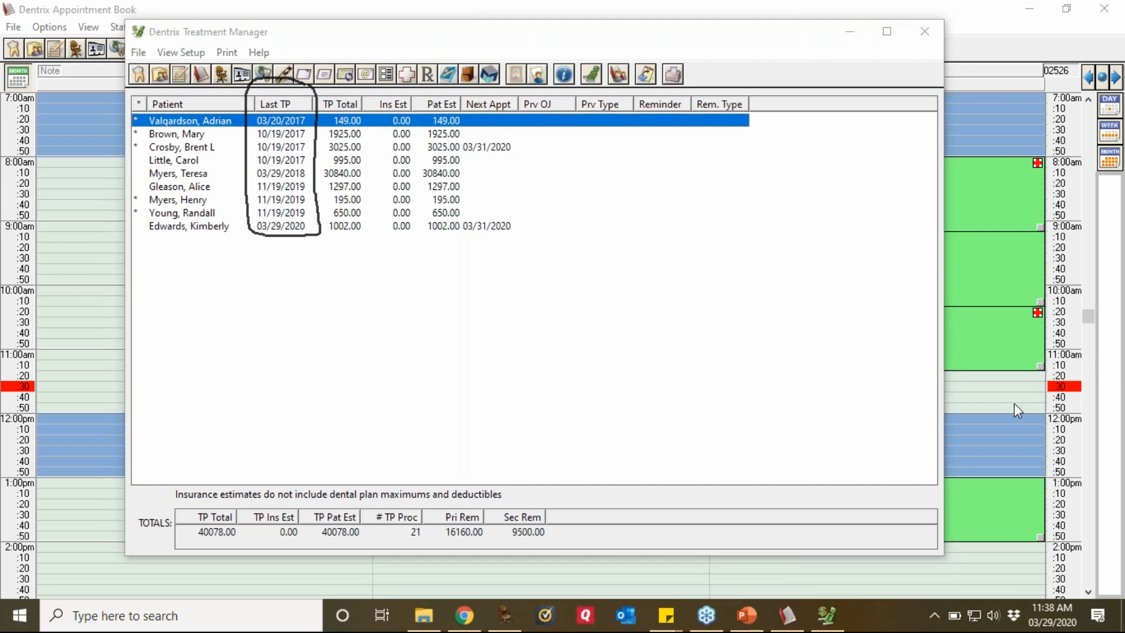
{"action": "mouse_move", "coordinate": [490, 88]}
{"action": "left_mouse_down"}
{"action": "mouse_move", "coordinate": [469, 113]}
{"action": "mouse_move", "coordinate": [509, 120]}
{"action": "mouse_move", "coordinate": [520, 99]}
{"action": "mouse_move", "coordinate": [496, 82]}
{"action": "left_mouse_up"}
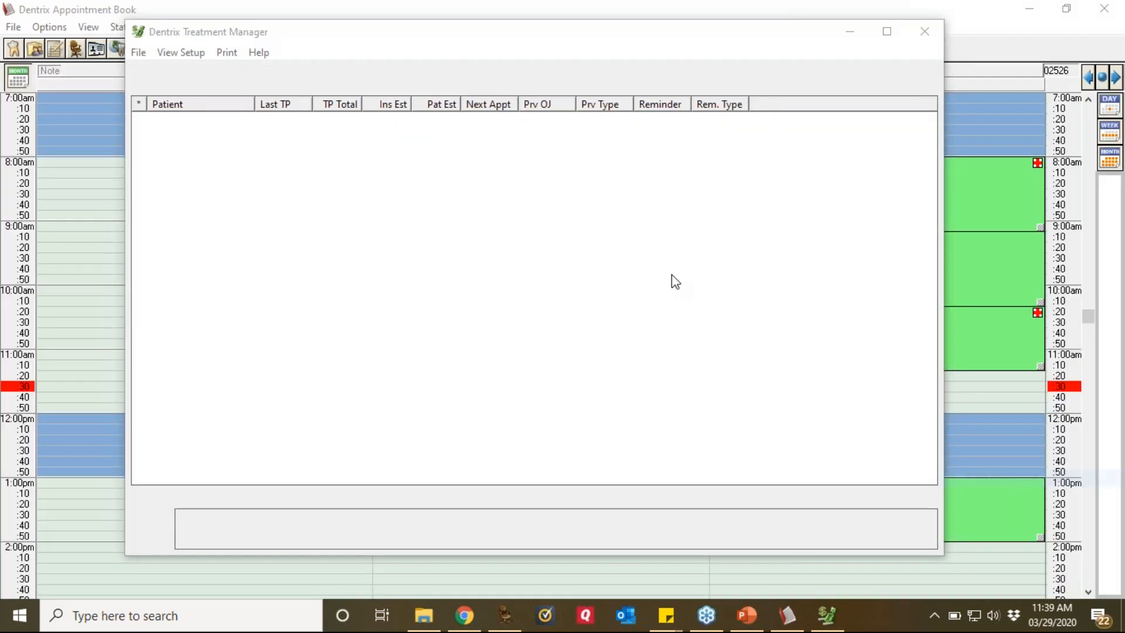
Step: Open the top patient's chart, dismiss the Smart Image error, and expand the 03/29/2020 plan showing D3330
{"action": "left_click", "coordinate": [228, 124]}
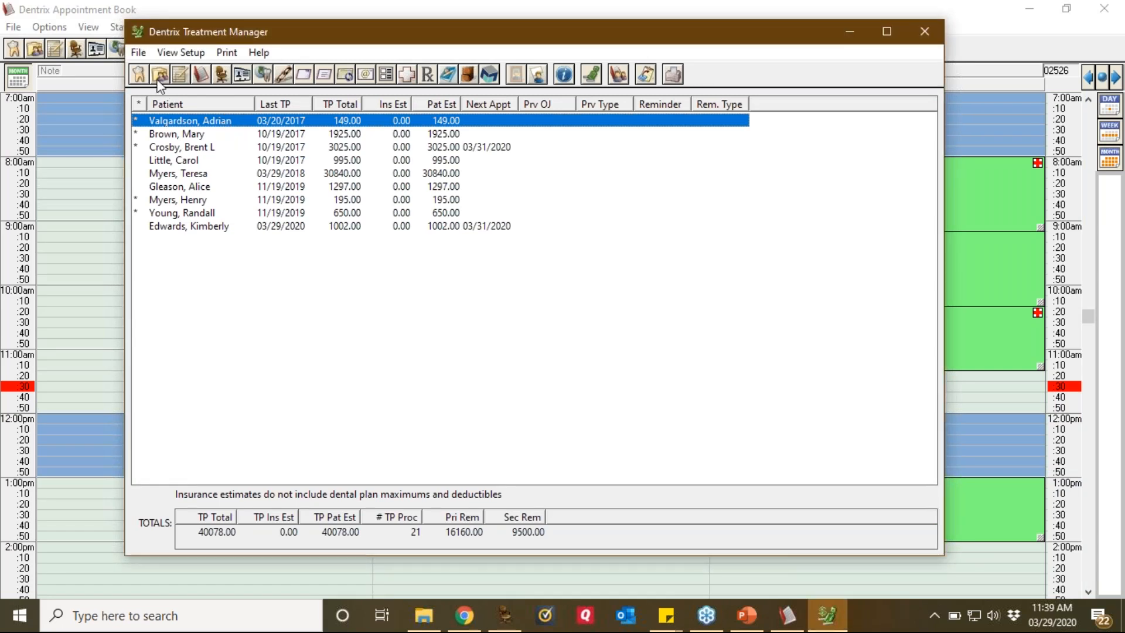
{"action": "left_click", "coordinate": [139, 75]}
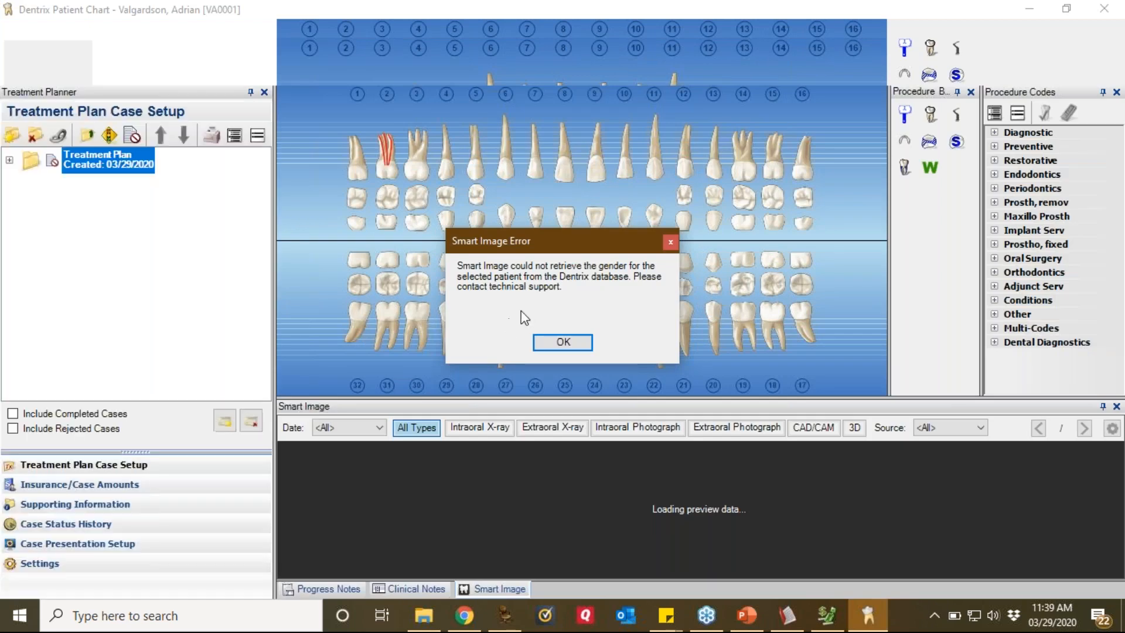
{"action": "left_click", "coordinate": [562, 344]}
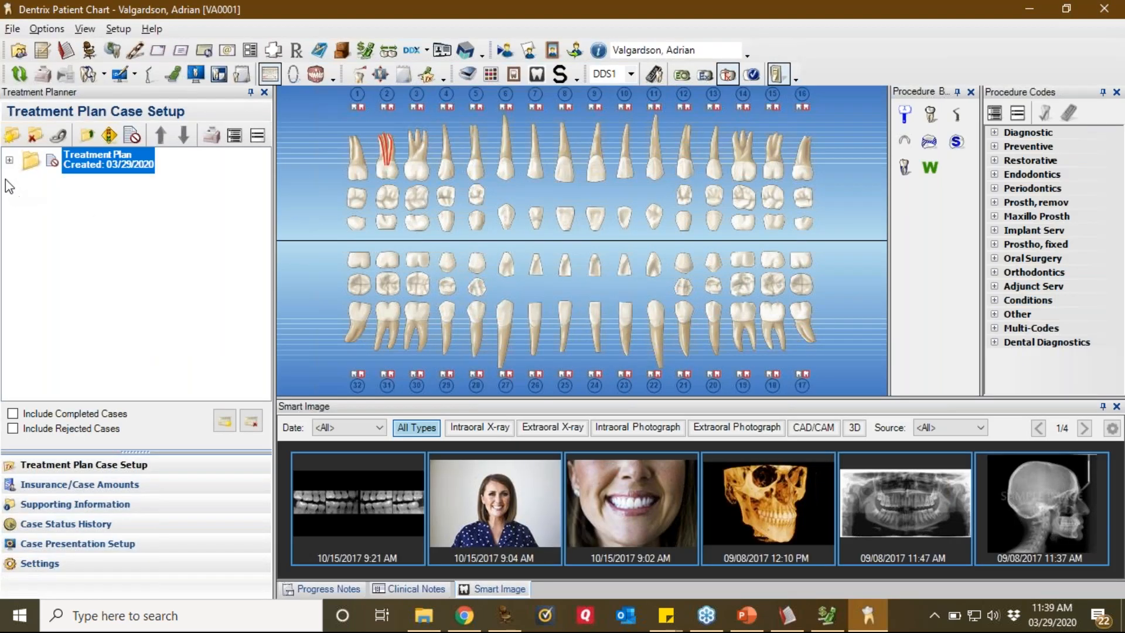
{"action": "left_click", "coordinate": [8, 160]}
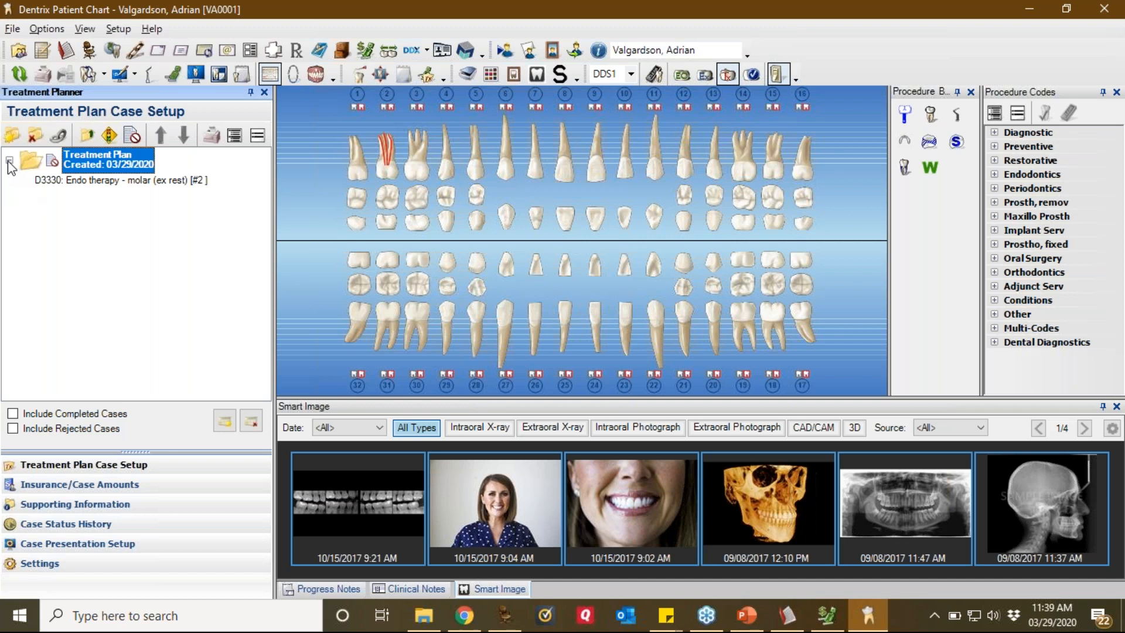
{"action": "left_click", "coordinate": [178, 183]}
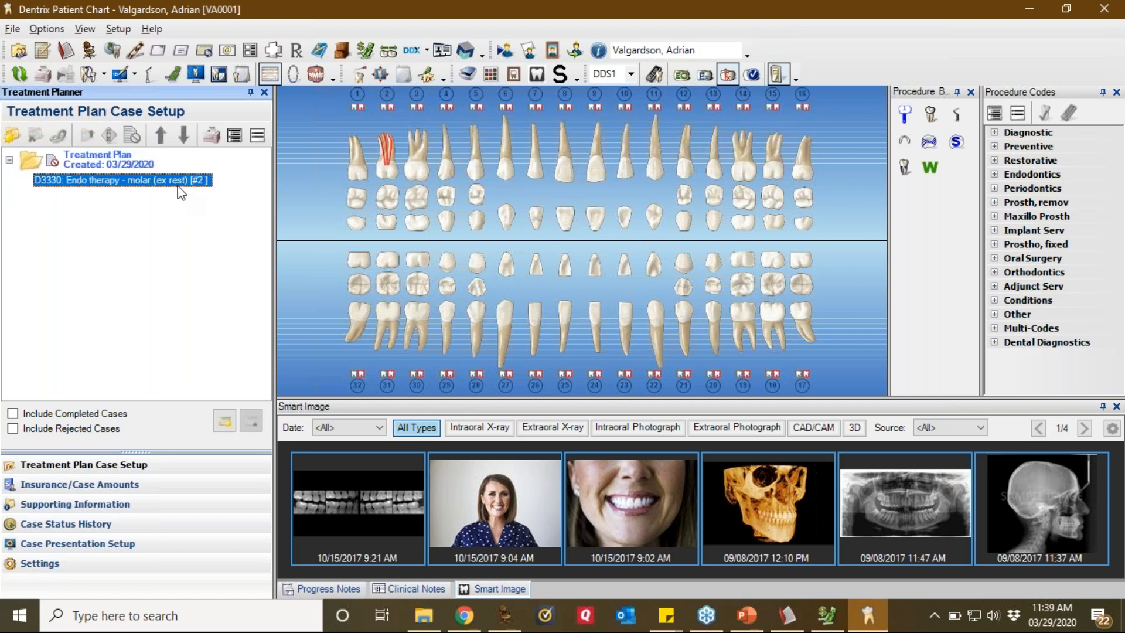
{"action": "double_click", "coordinate": [169, 181]}
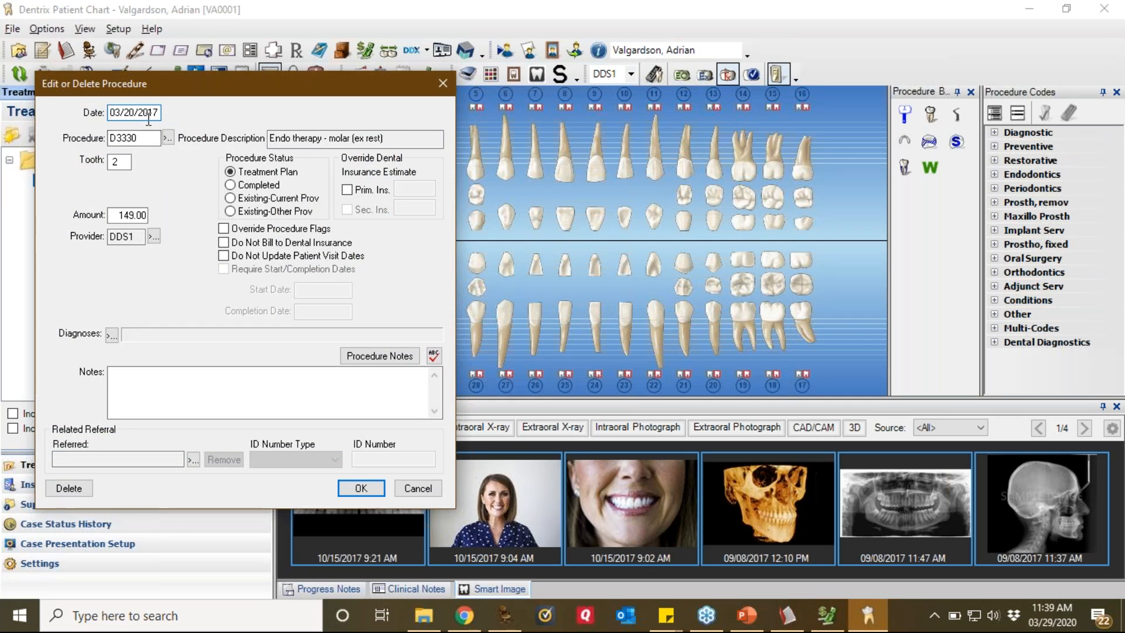
{"action": "left_click_drag", "start_coordinate": [157, 112], "coordinate": [65, 112]}
{"action": "left_click", "coordinate": [361, 488]}
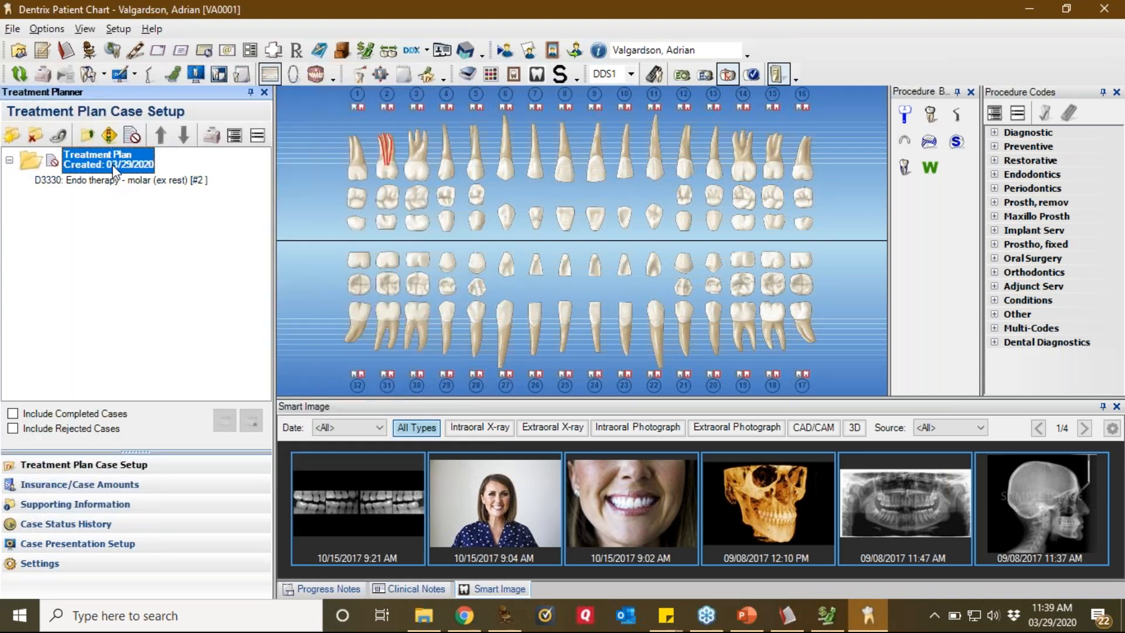
{"action": "left_click", "coordinate": [153, 184]}
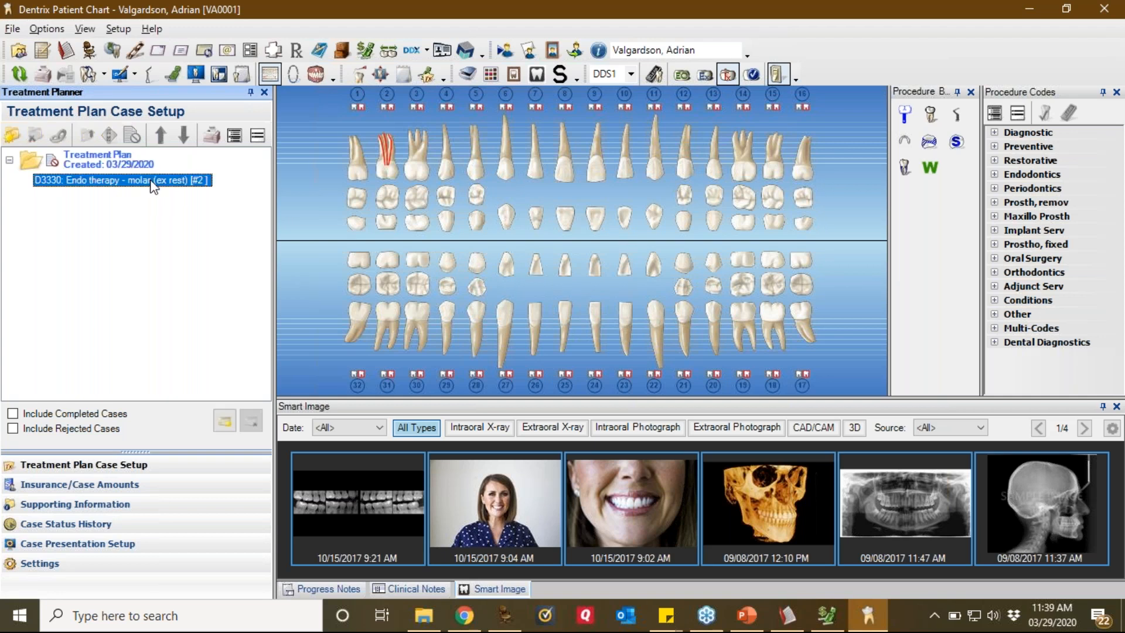
{"action": "double_click", "coordinate": [153, 184]}
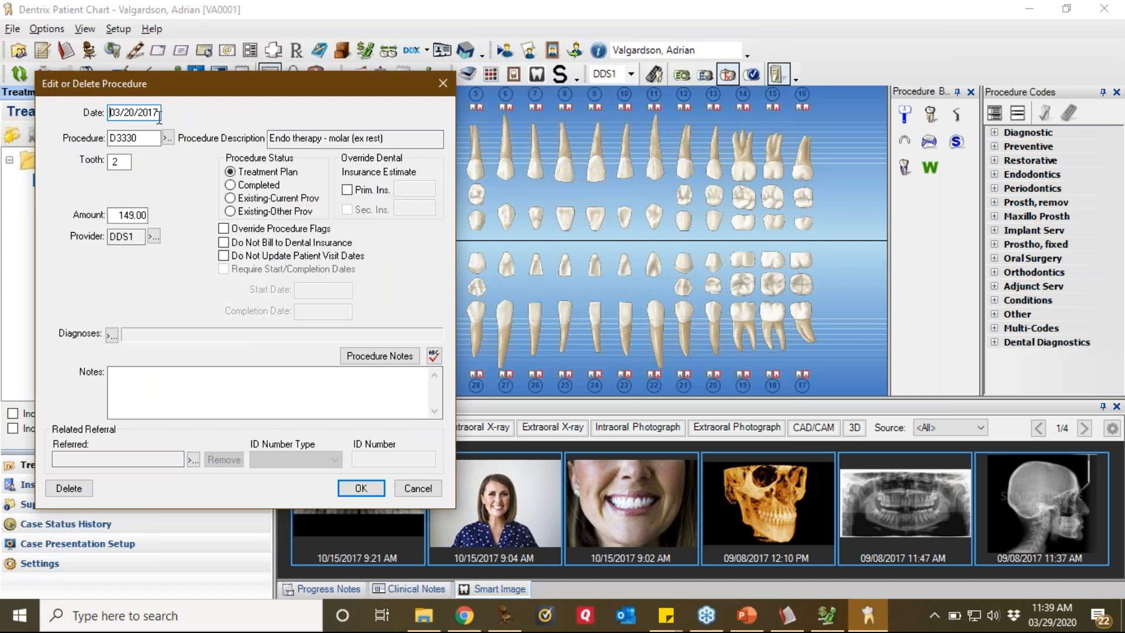
{"action": "double_click", "coordinate": [159, 116]}
{"action": "left_click_drag", "start_coordinate": [197, 91], "coordinate": [304, 95]}
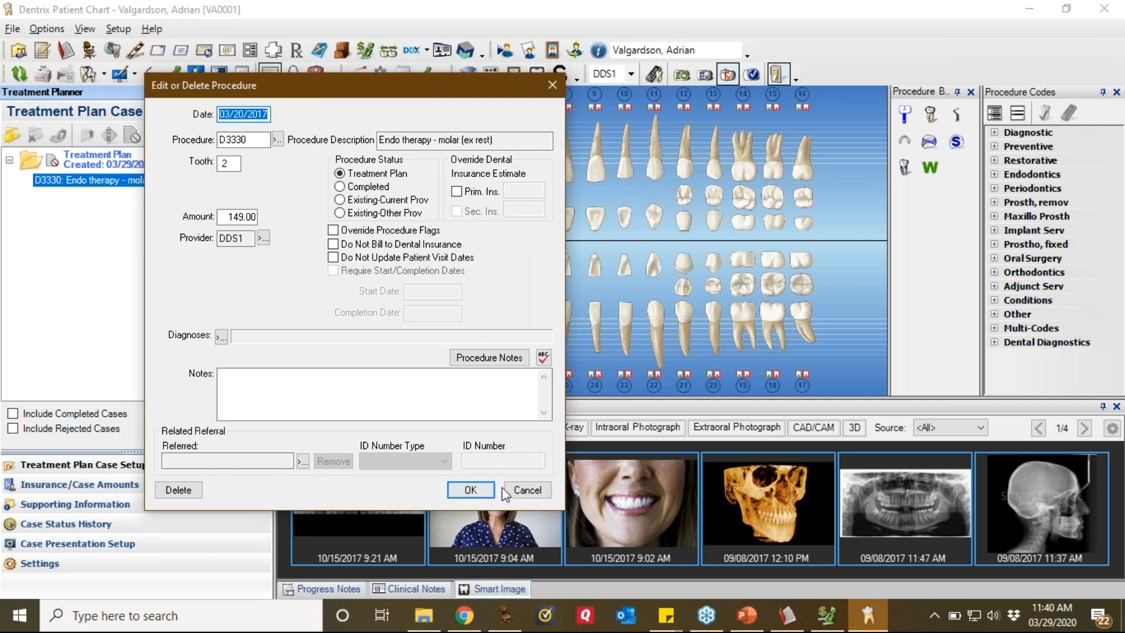
{"action": "left_click", "coordinate": [525, 493]}
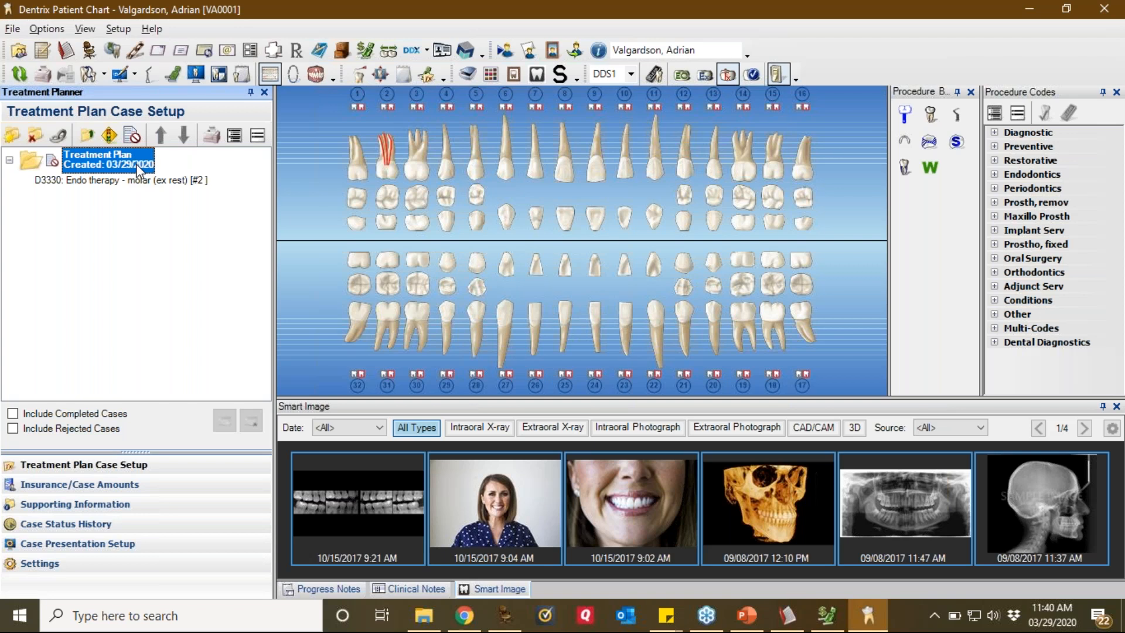
Step: Mark the 03/29/2020 case Rejected with a TX cleanup comment, then include and expand rejected cases
{"action": "left_click", "coordinate": [86, 135]}
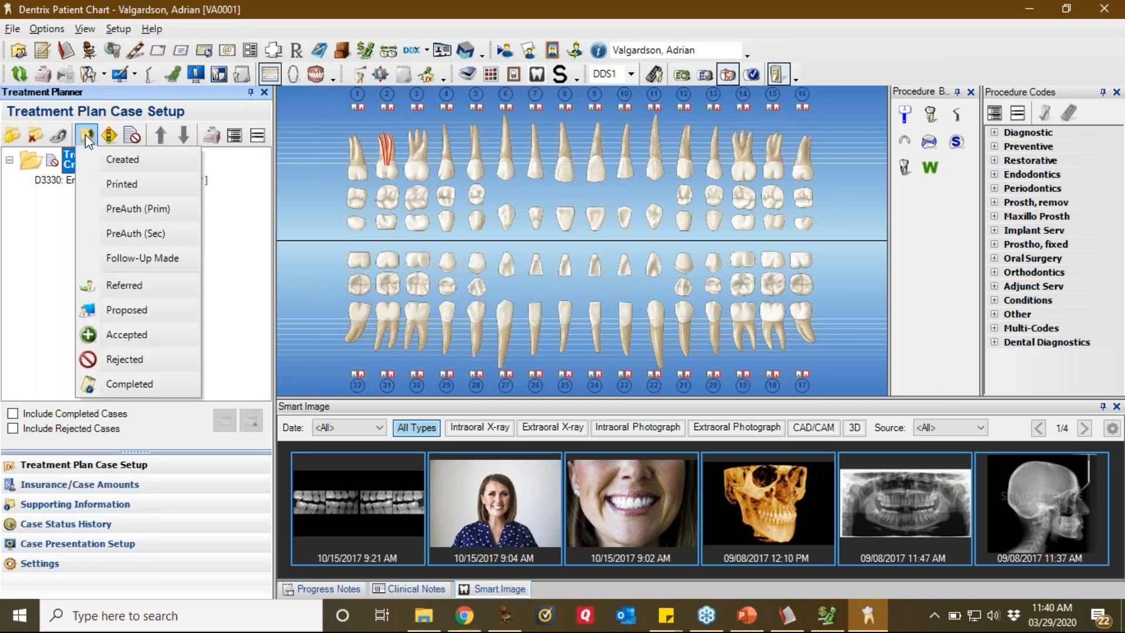
{"action": "left_click", "coordinate": [150, 361]}
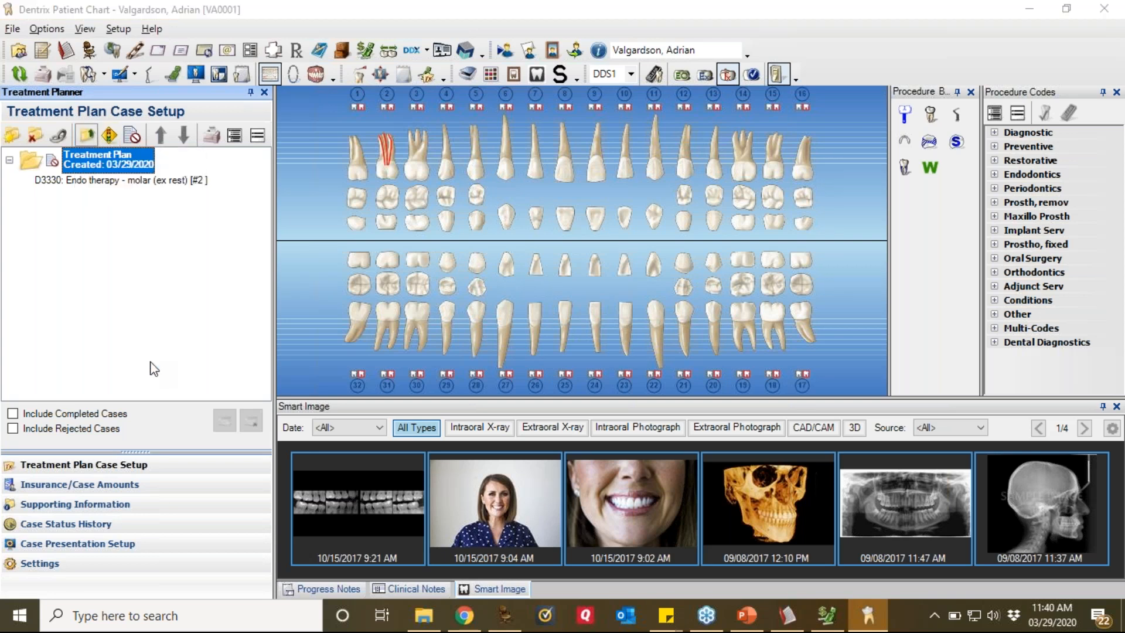
{"action": "left_click", "coordinate": [505, 304]}
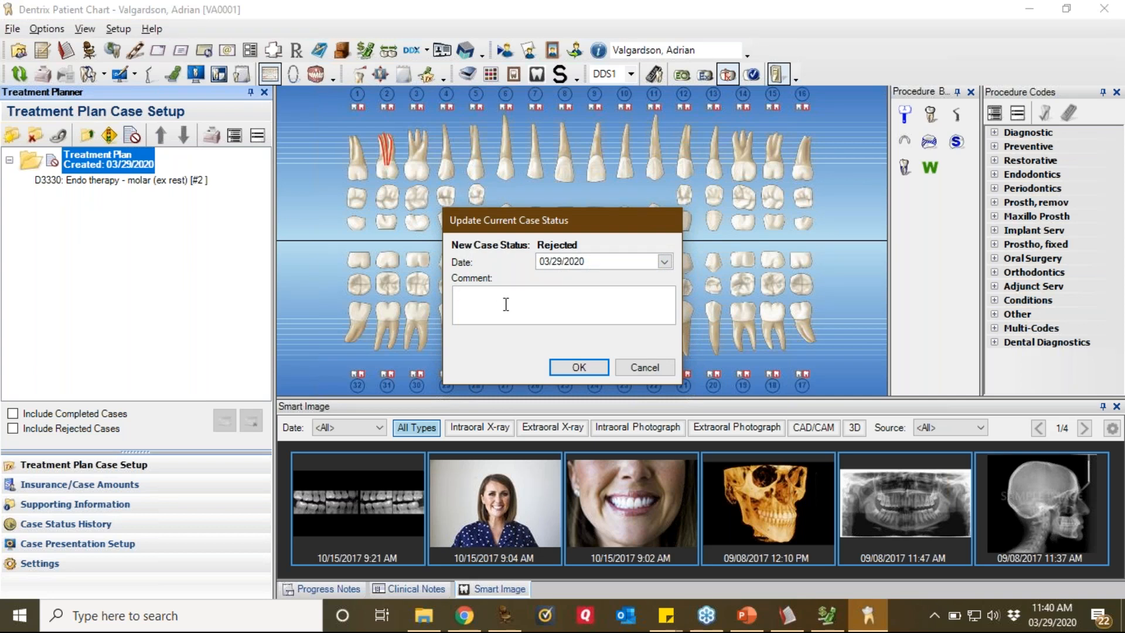
{"action": "type", "text": "tTX cleanup old"}
{"action": "key", "text": "BackSpace"}
{"action": "key", "text": "BackSpace"}
{"action": "key", "text": "BackSpace"}
{"action": "key", "text": "BackSpace"}
{"action": "left_click", "coordinate": [589, 371]}
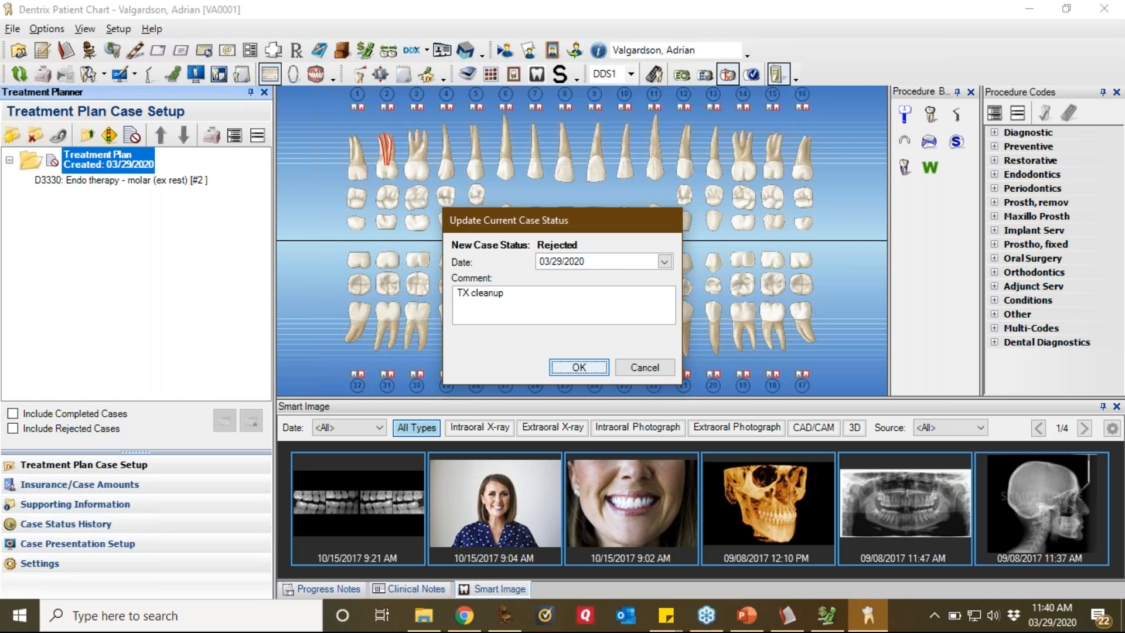
{"action": "left_click", "coordinate": [27, 427]}
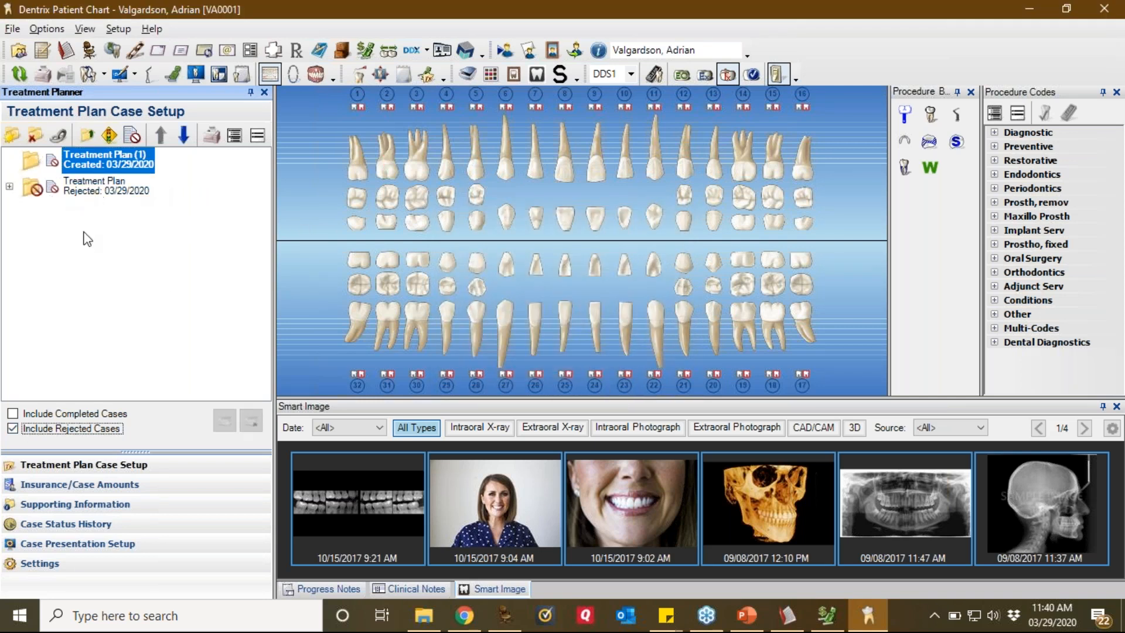
{"action": "left_click", "coordinate": [9, 186]}
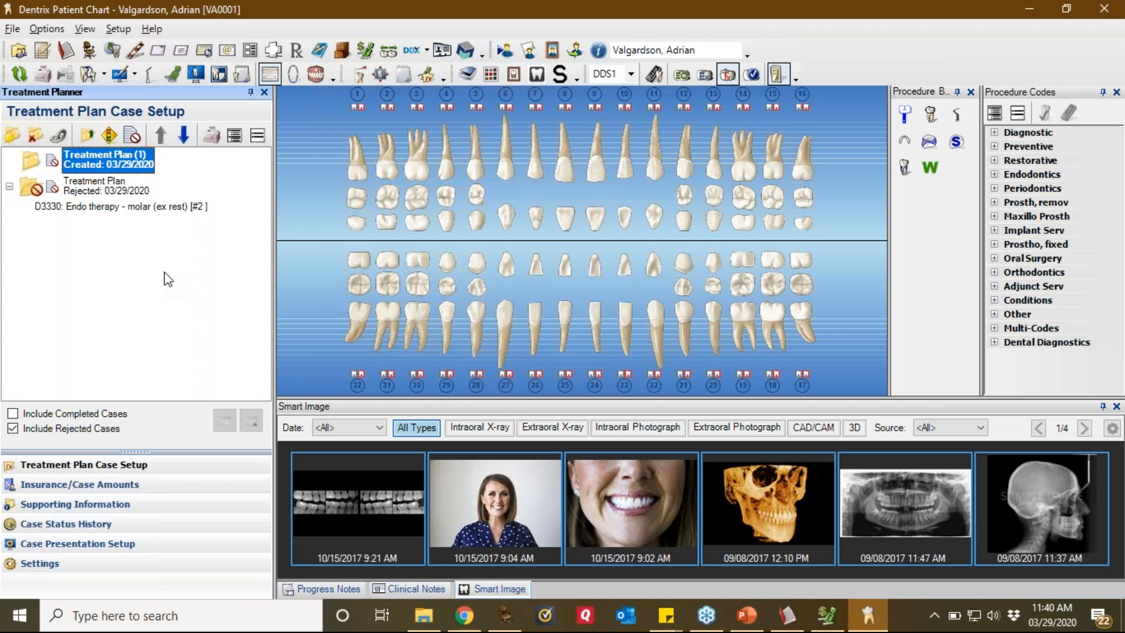
{"action": "left_click", "coordinate": [827, 622]}
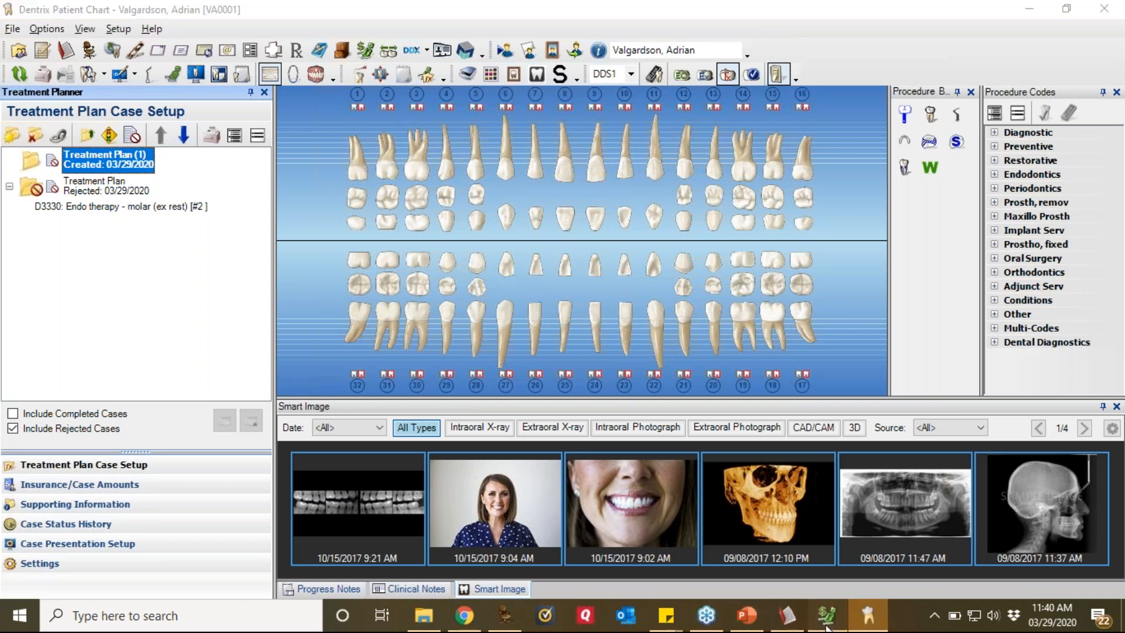
{"action": "left_click", "coordinate": [370, 139]}
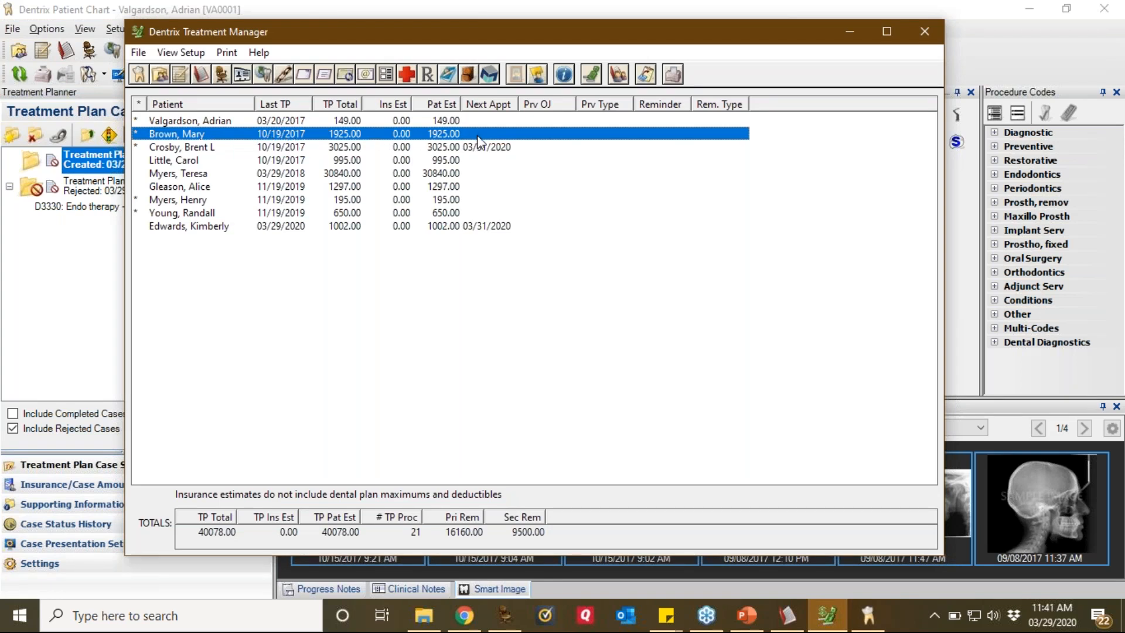
{"action": "left_click", "coordinate": [139, 74]}
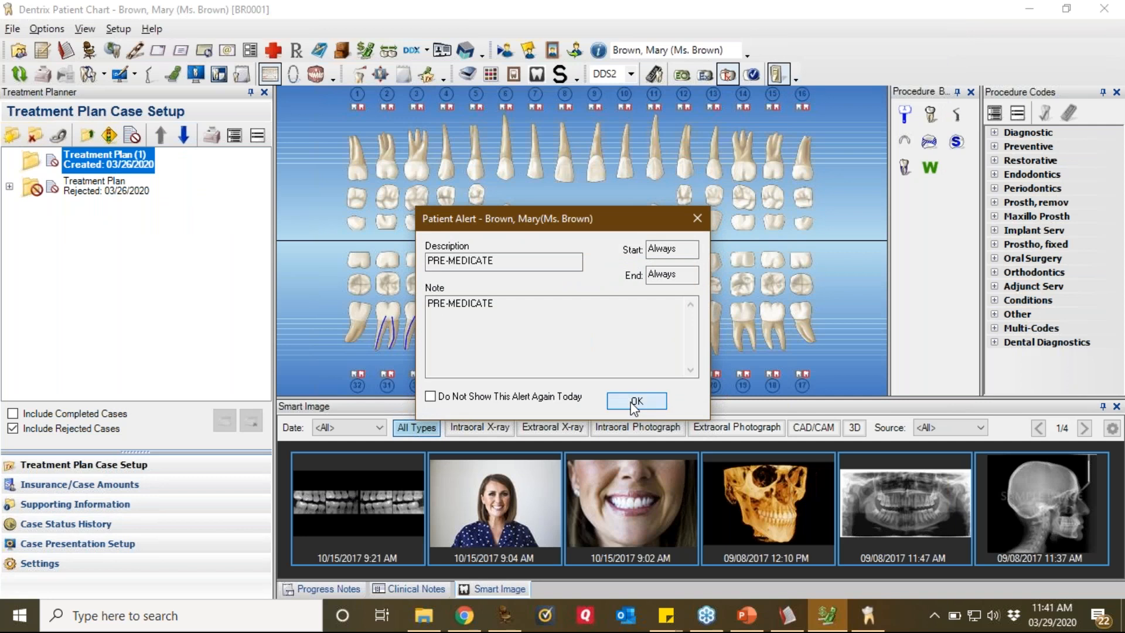
{"action": "left_click", "coordinate": [633, 403]}
{"action": "left_click", "coordinate": [563, 342]}
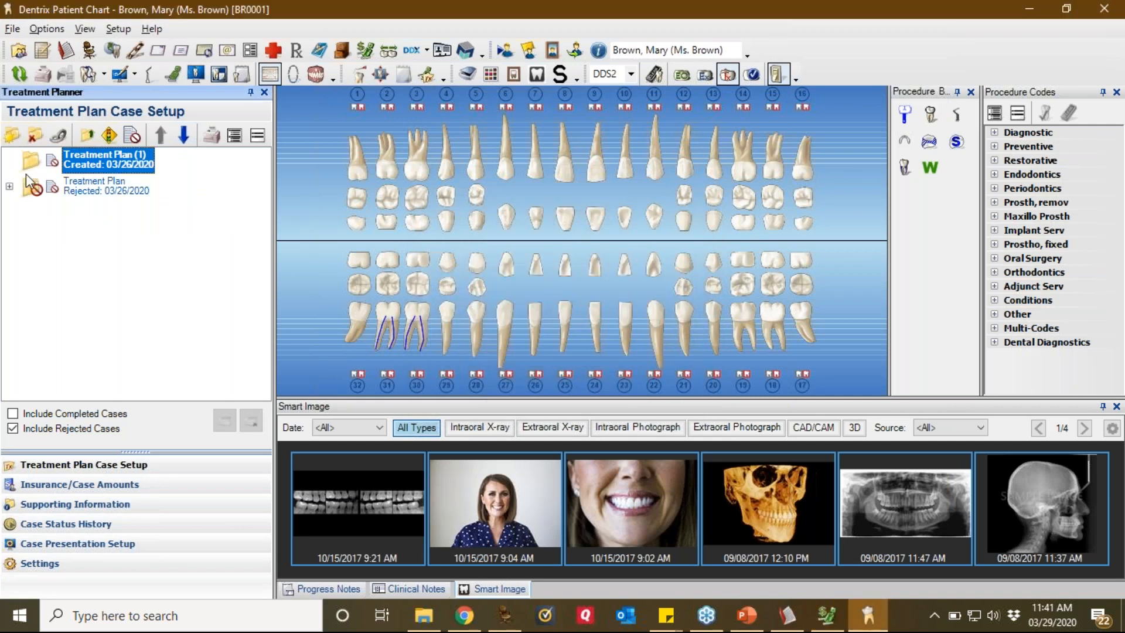
{"action": "left_click", "coordinate": [10, 186]}
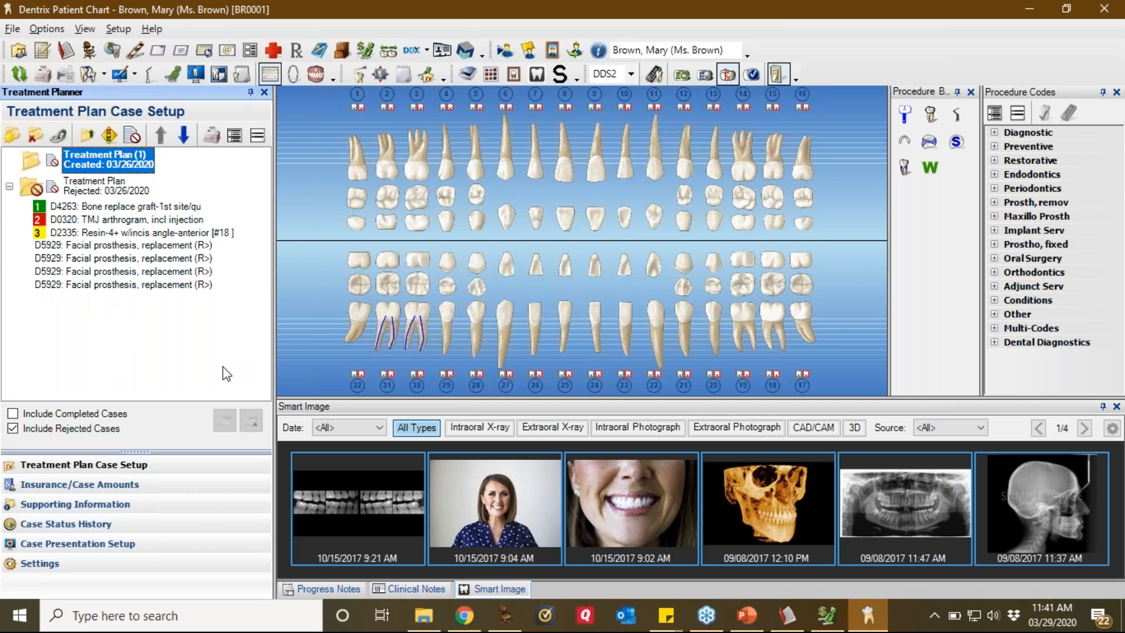
Step: Select her rejected case in the chart, then pick Crosby in Treatment Manager
{"action": "left_click", "coordinate": [836, 617]}
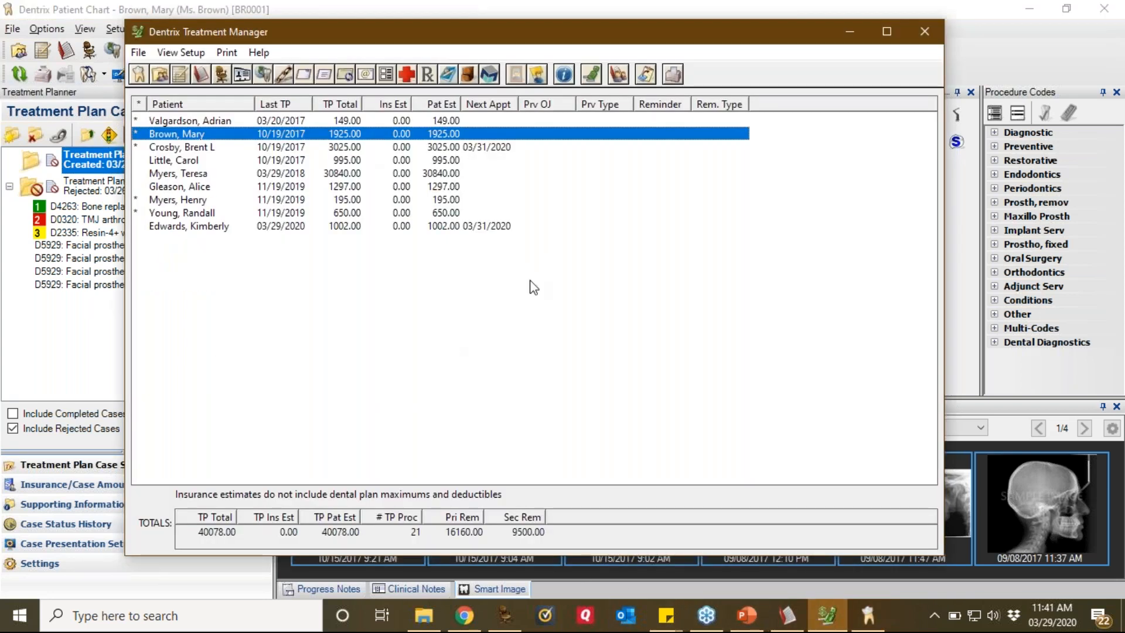
{"action": "left_click", "coordinate": [849, 33]}
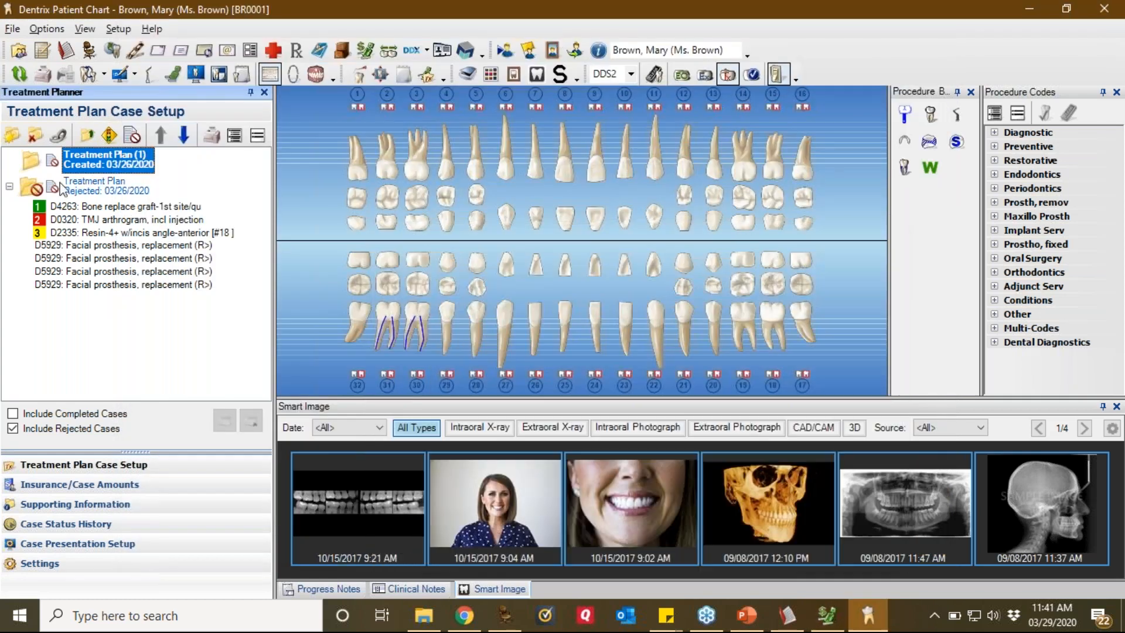
{"action": "left_click", "coordinate": [110, 190]}
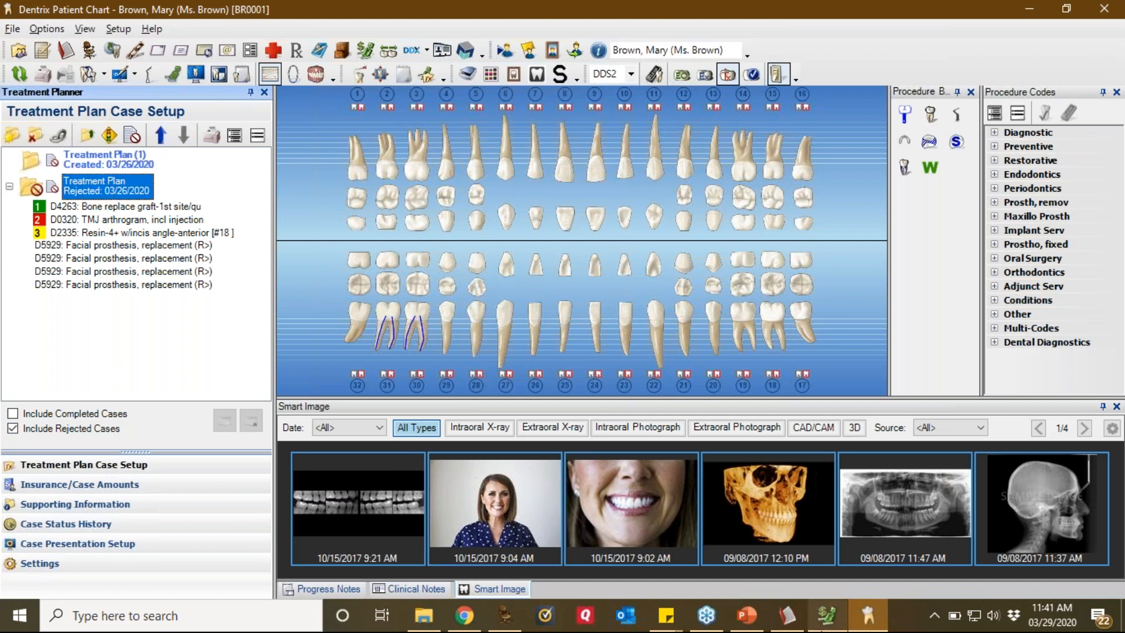
{"action": "left_click", "coordinate": [826, 626]}
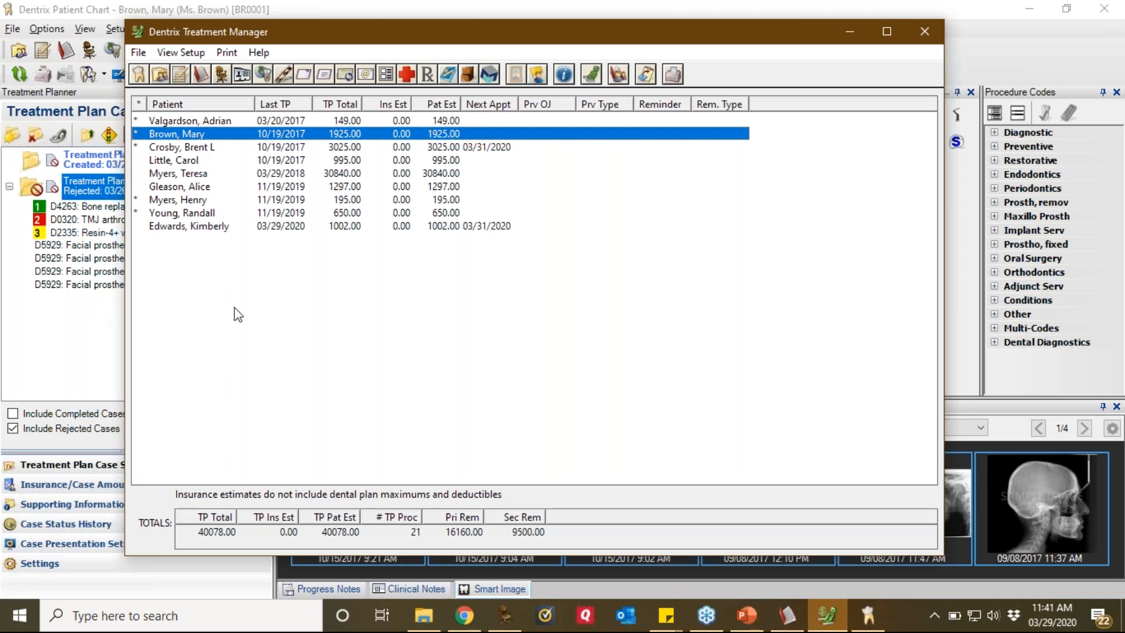
{"action": "left_click", "coordinate": [413, 148]}
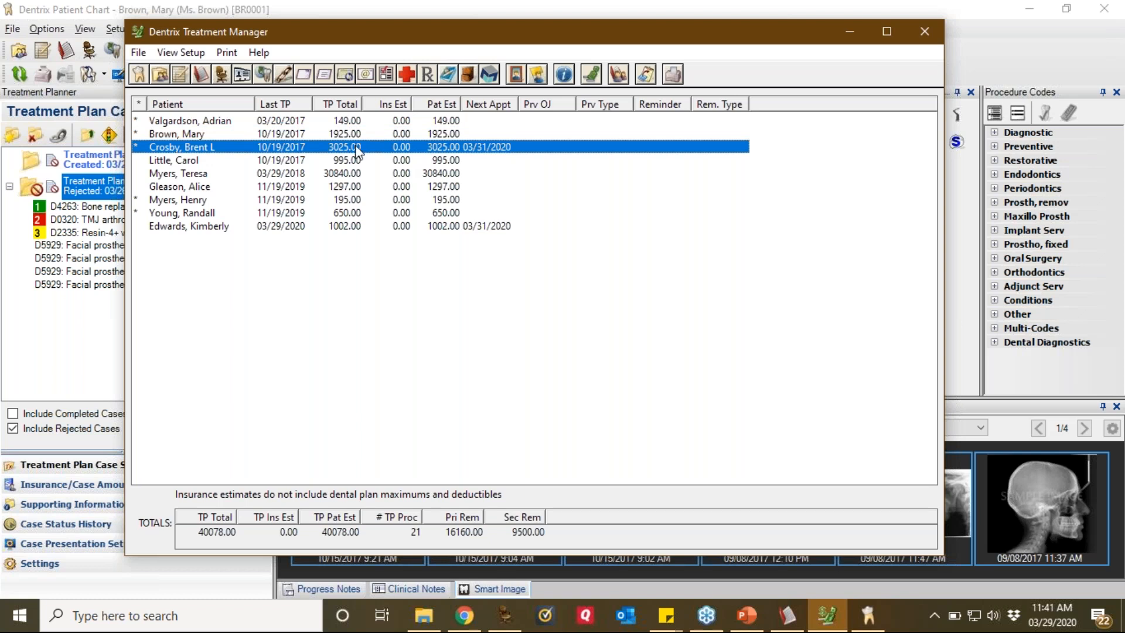
Step: Add the note 'Eval old treatment plan.' to Crosby's 9:00am March 31 appointment
{"action": "left_click", "coordinate": [202, 74]}
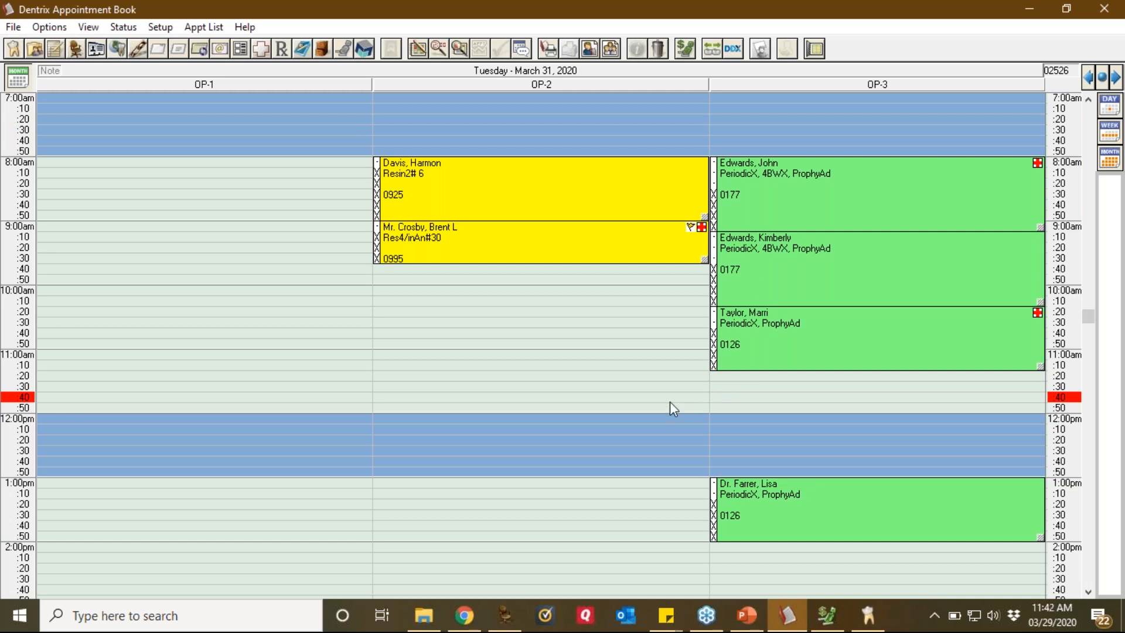
{"action": "left_click", "coordinate": [575, 240]}
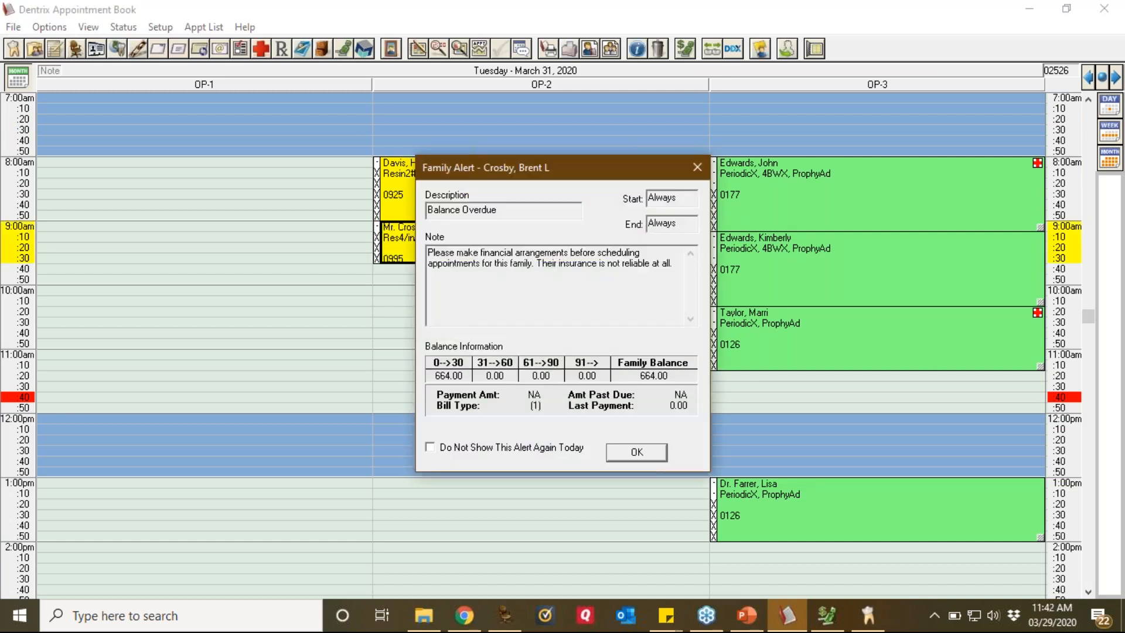
{"action": "left_click", "coordinate": [615, 454]}
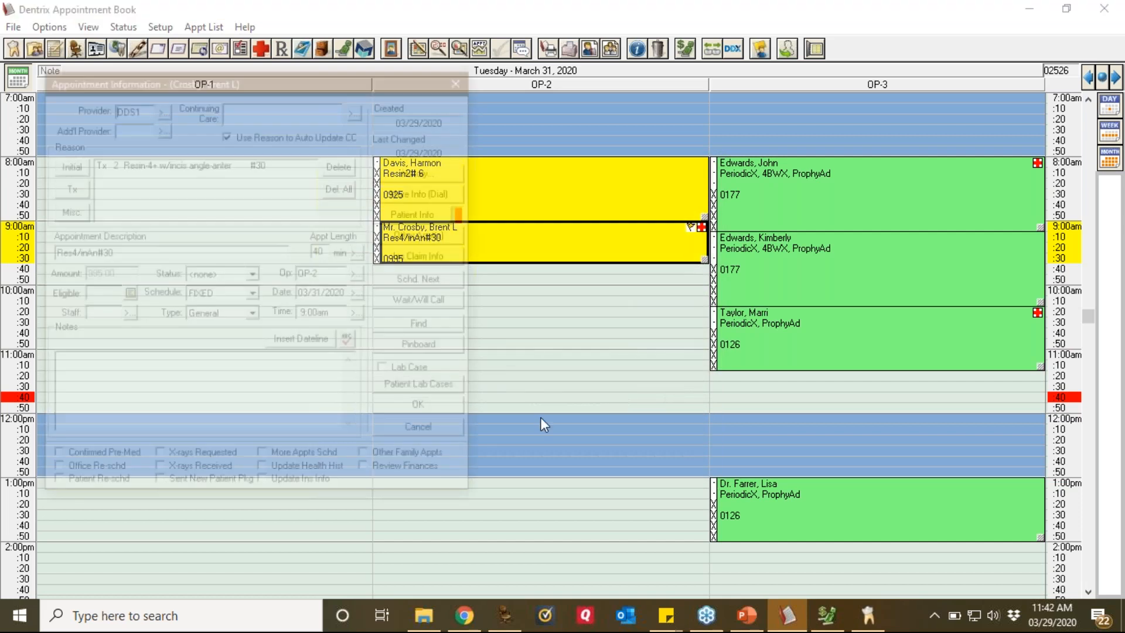
{"action": "left_click", "coordinate": [273, 361]}
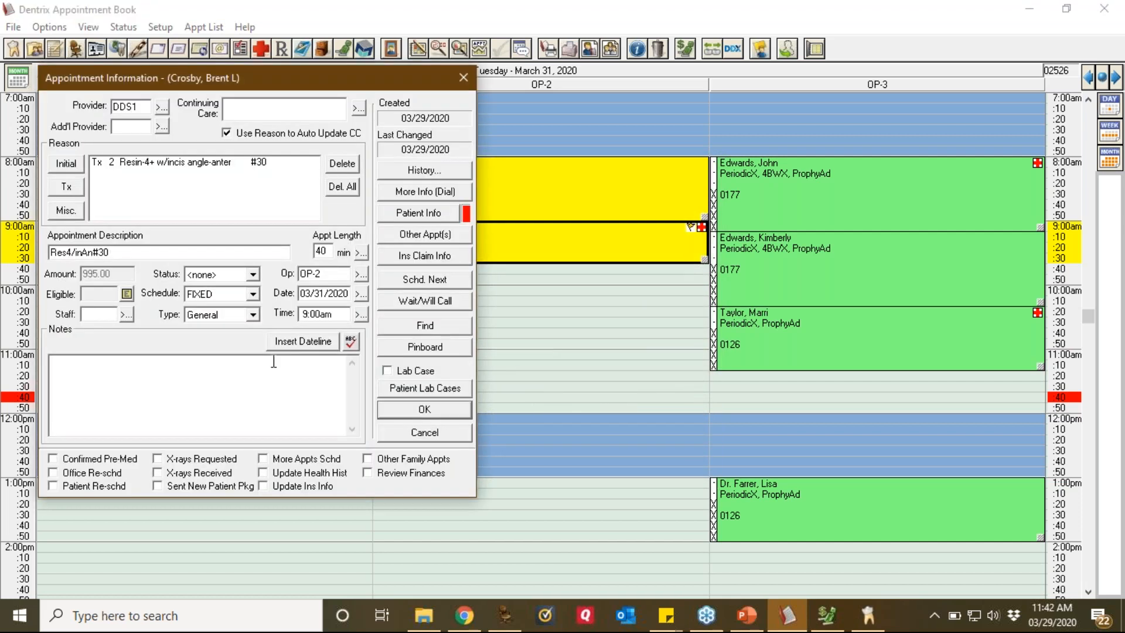
{"action": "type", "text": "Eval old treatment pan"}
{"action": "key", "text": "BackSpace"}
{"action": "key", "text": "BackSpace"}
{"action": "type", "text": "lan."}
{"action": "left_click", "coordinate": [439, 406]}
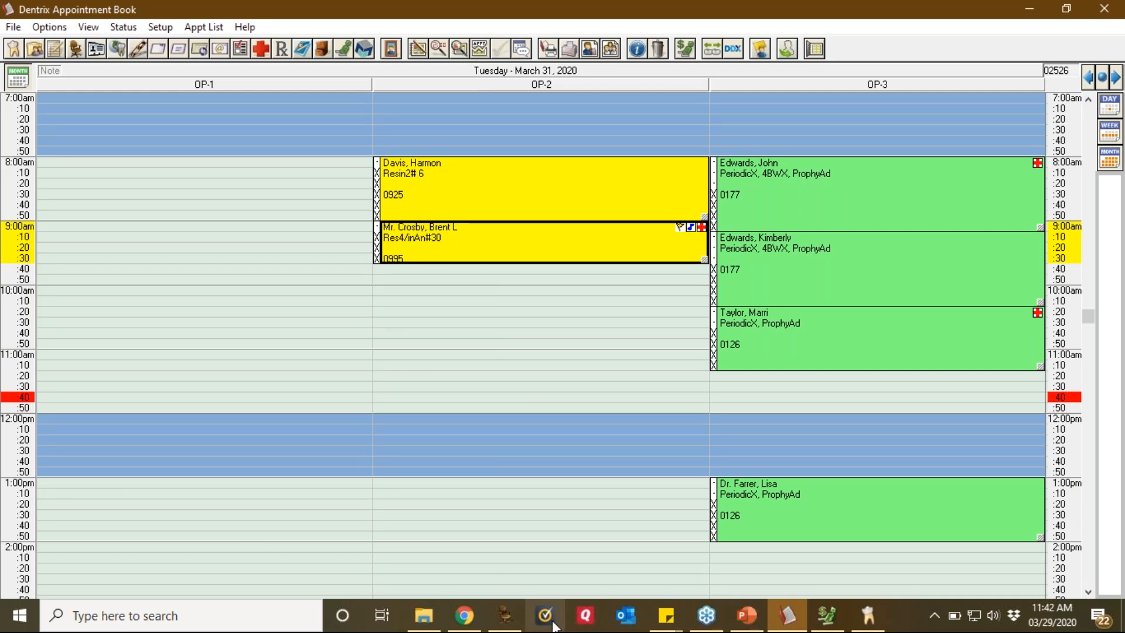
Step: Sort the Treatment Manager by Last TP, close it, and switch to the Office Manager
{"action": "left_click", "coordinate": [827, 615]}
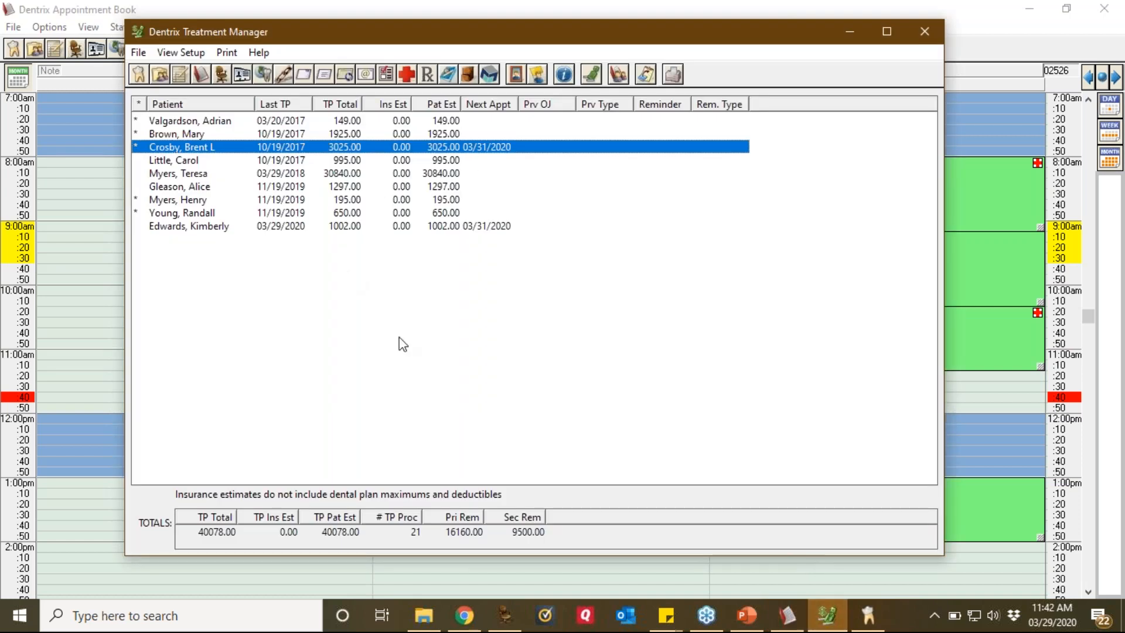
{"action": "left_click", "coordinate": [273, 106]}
{"action": "left_click", "coordinate": [924, 27]}
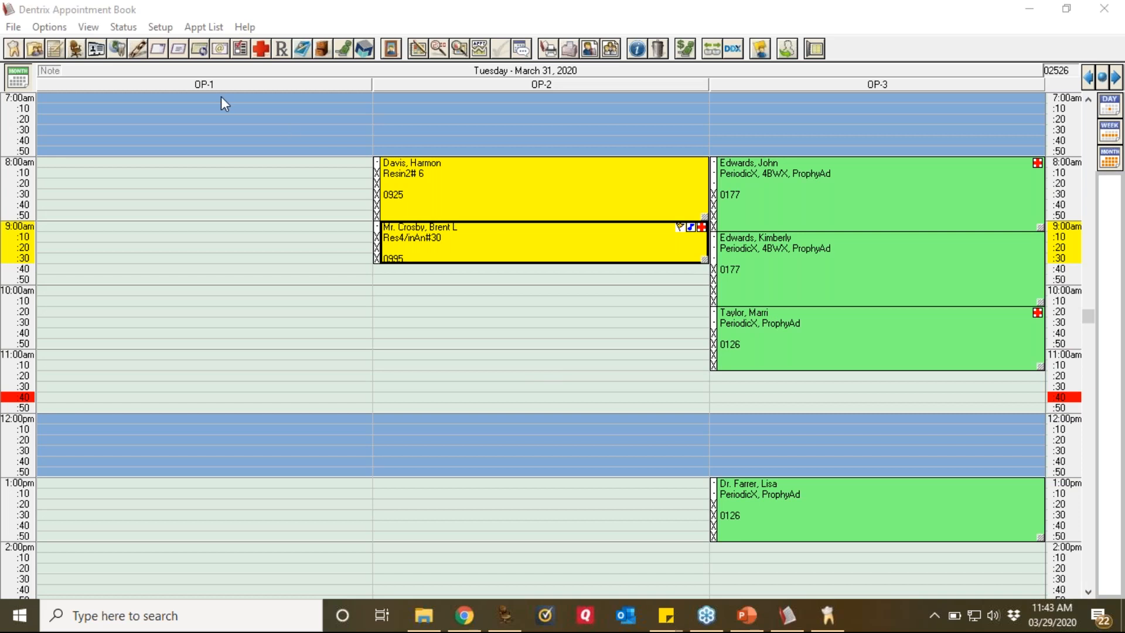
{"action": "left_click", "coordinate": [74, 49]}
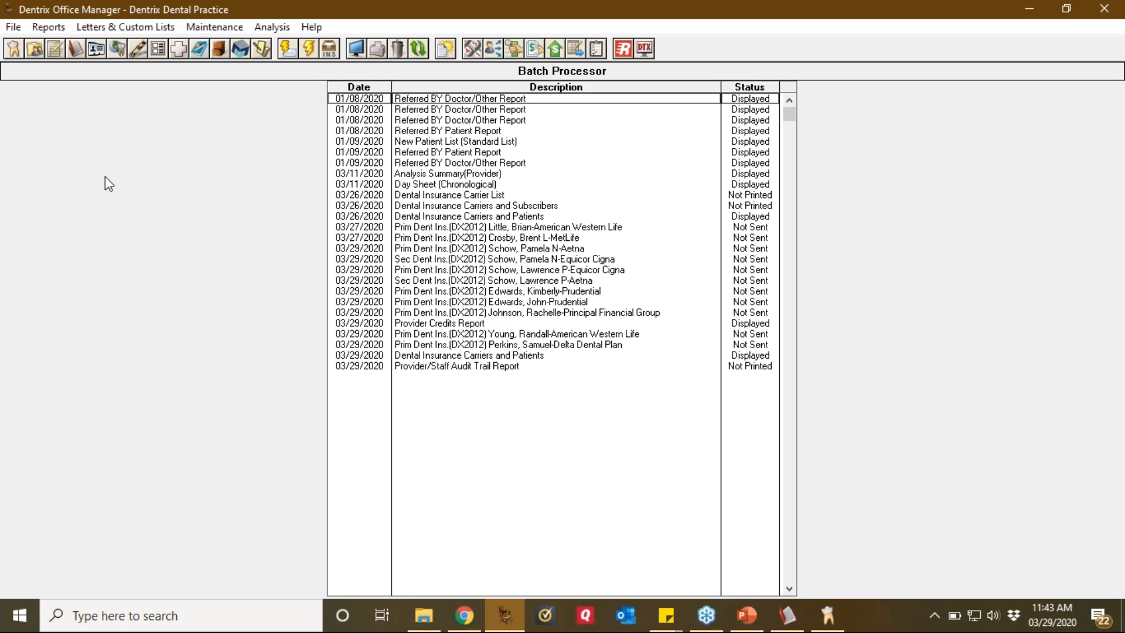
Step: Queue a Provider A/R Totals report from 01/01/2020 to 03/29/2020 and open its batch entry
{"action": "left_click", "coordinate": [56, 28]}
{"action": "mouse_move", "coordinate": [88, 64]}
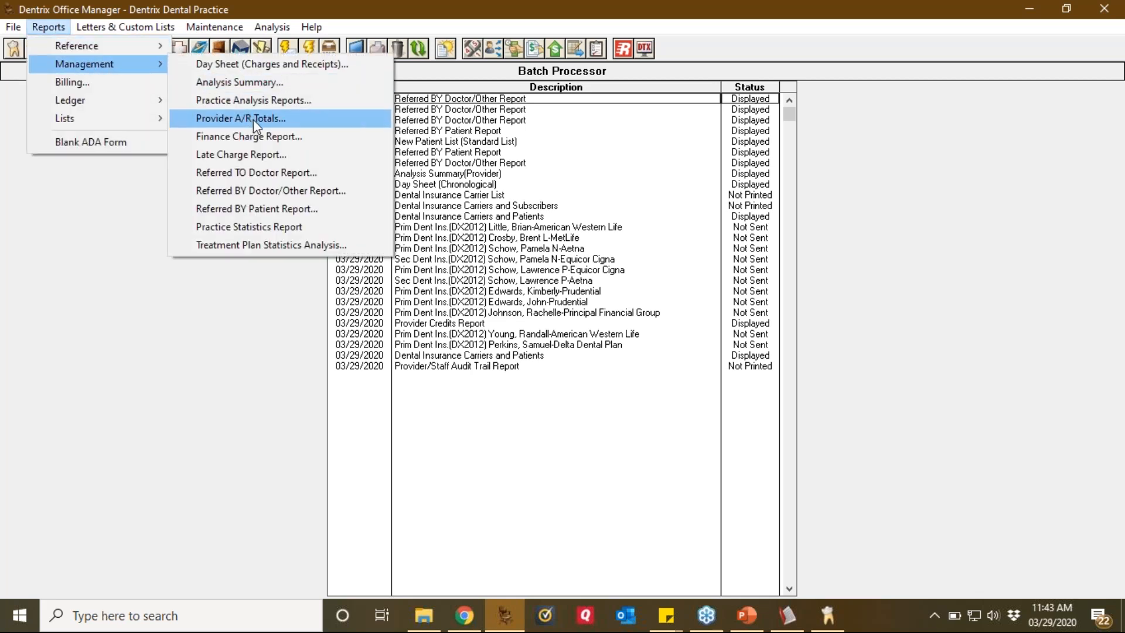
{"action": "left_click", "coordinate": [253, 118]}
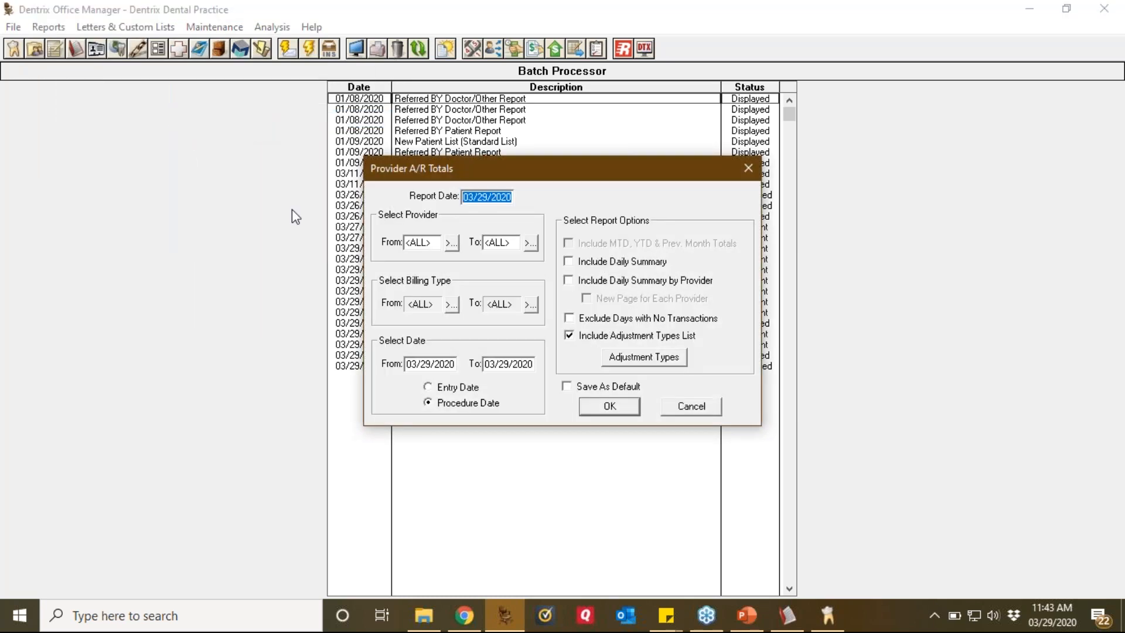
{"action": "double_click", "coordinate": [454, 363]}
{"action": "type", "text": "01/01/20"}
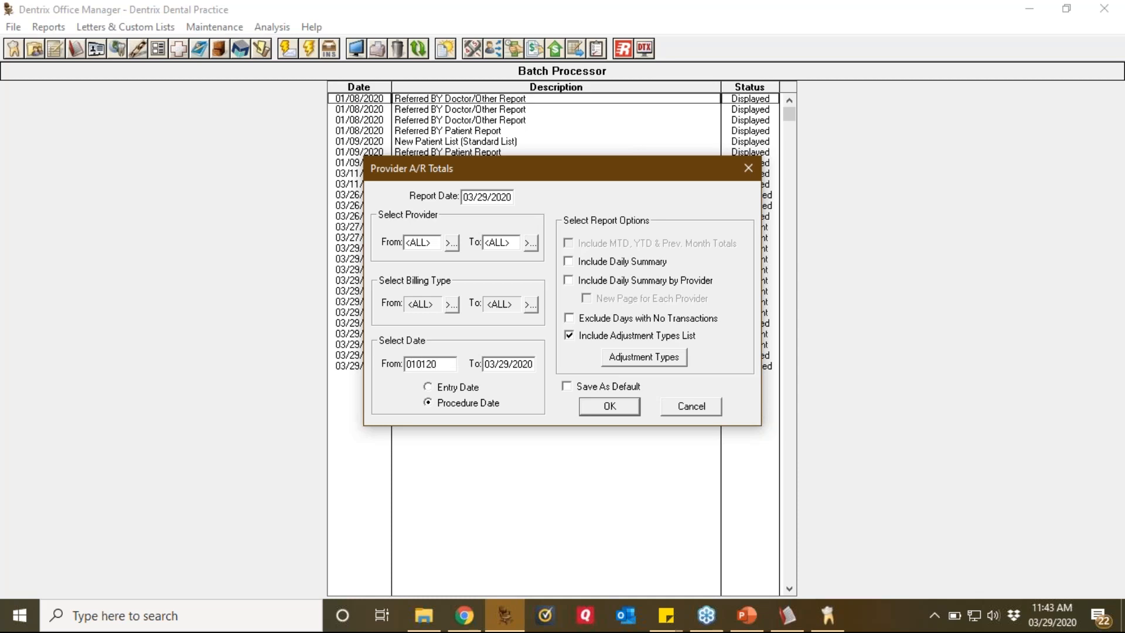
{"action": "type", "text": "20"}
{"action": "key", "text": "Tab"}
{"action": "left_click", "coordinate": [610, 406]}
{"action": "left_click", "coordinate": [466, 379]}
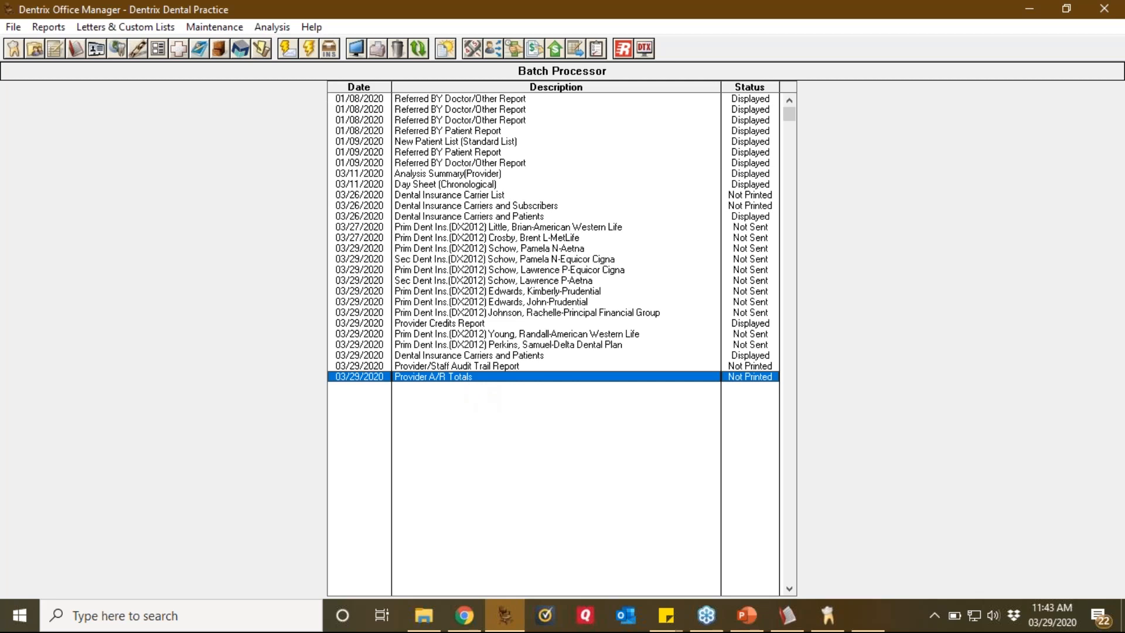
{"action": "double_click", "coordinate": [467, 379]}
Step: Zoom the Provider A/R Totals preview to 100% and adjust the page view to read it
{"action": "left_click", "coordinate": [468, 379]}
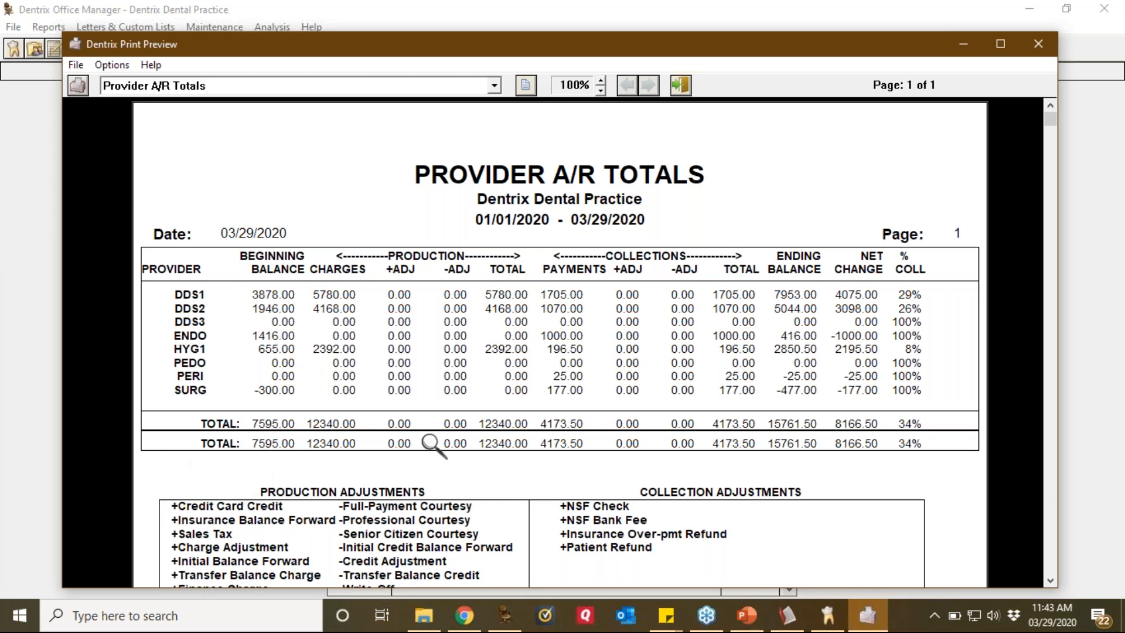
{"action": "left_click", "coordinate": [1113, 369]}
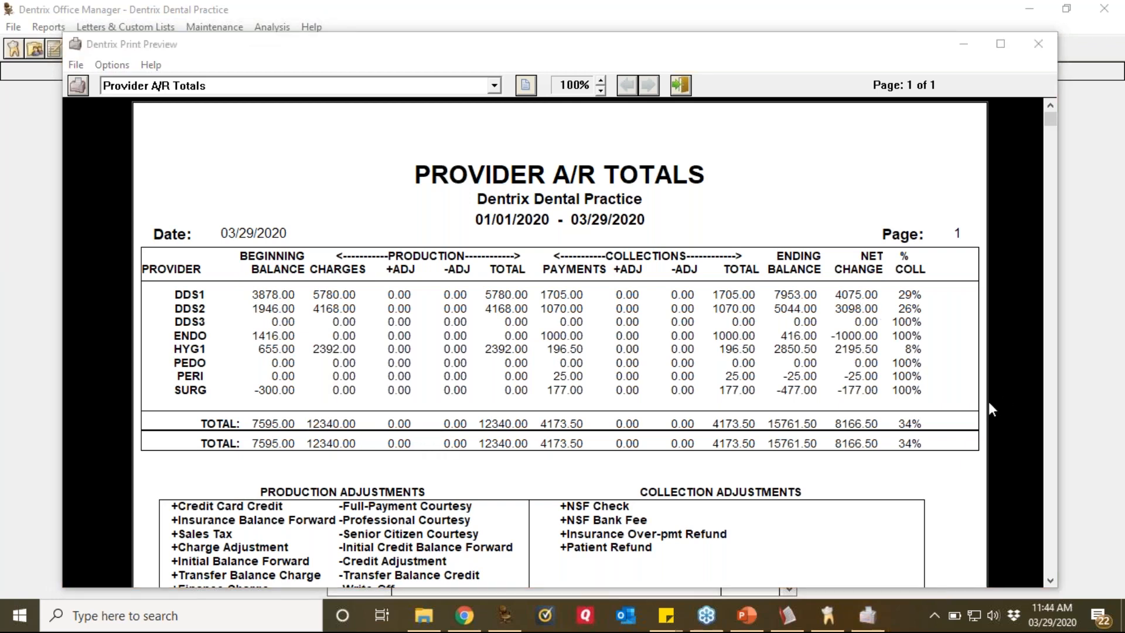
{"action": "mouse_move", "coordinate": [176, 245]}
{"action": "left_mouse_down"}
{"action": "mouse_move", "coordinate": [153, 383]}
{"action": "mouse_move", "coordinate": [234, 370]}
{"action": "mouse_move", "coordinate": [197, 234]}
{"action": "mouse_move", "coordinate": [172, 238]}
{"action": "left_mouse_up"}
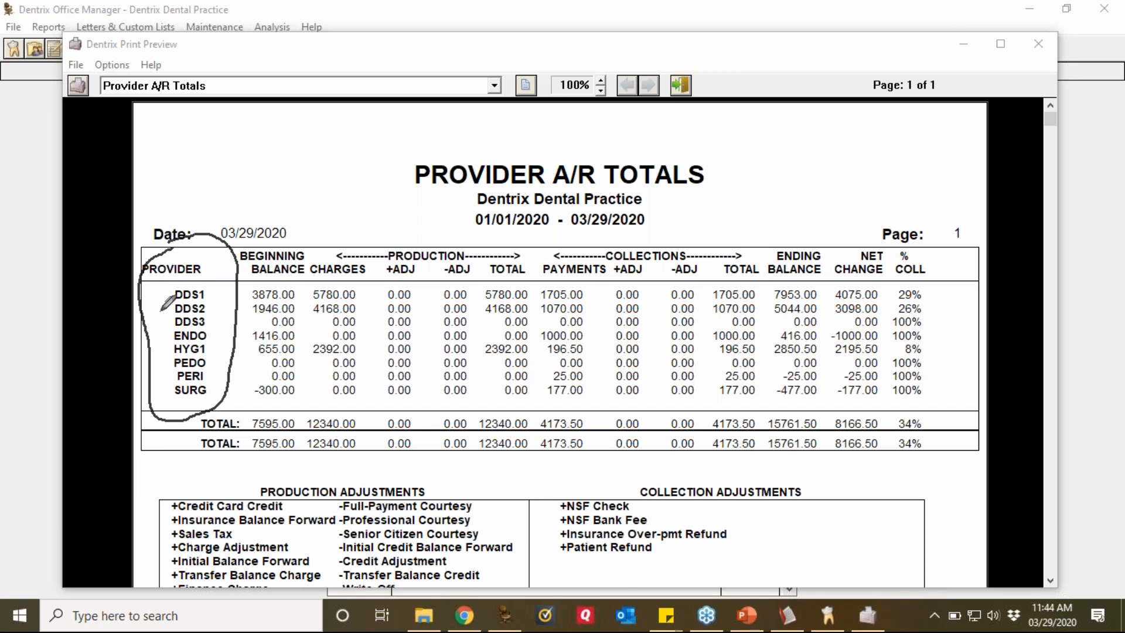
Step: Finish reviewing the Provider A/R Totals preview and close it
{"action": "mouse_move", "coordinate": [171, 258]}
{"action": "left_mouse_down"}
{"action": "mouse_move", "coordinate": [243, 357]}
{"action": "mouse_move", "coordinate": [161, 270]}
{"action": "mouse_move", "coordinate": [152, 369]}
{"action": "left_mouse_up"}
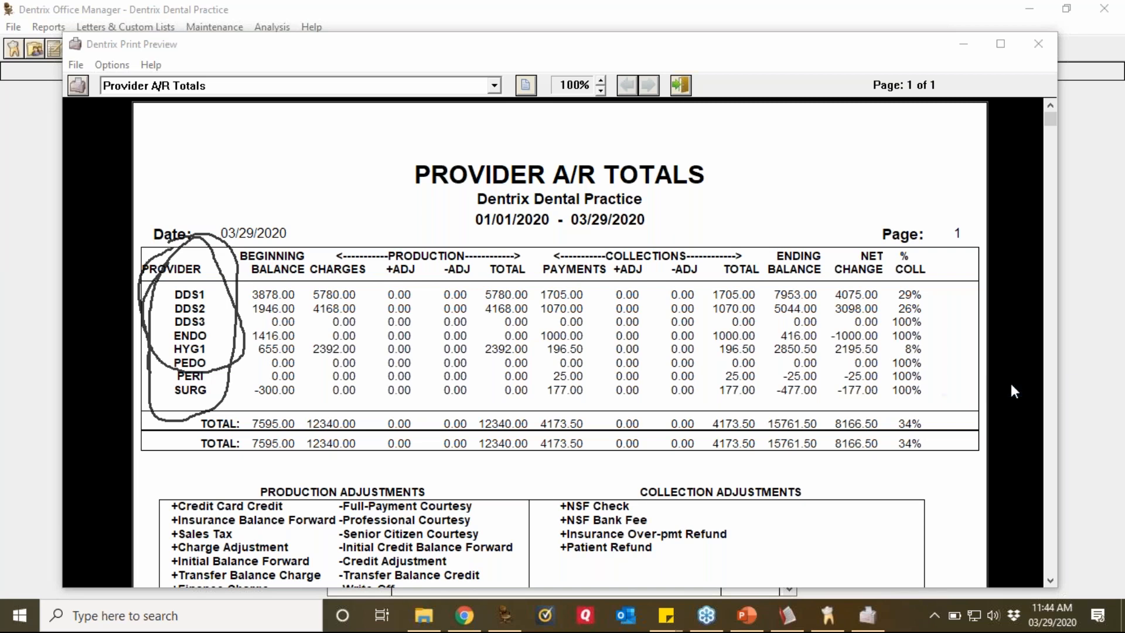
{"action": "left_click", "coordinate": [1006, 478]}
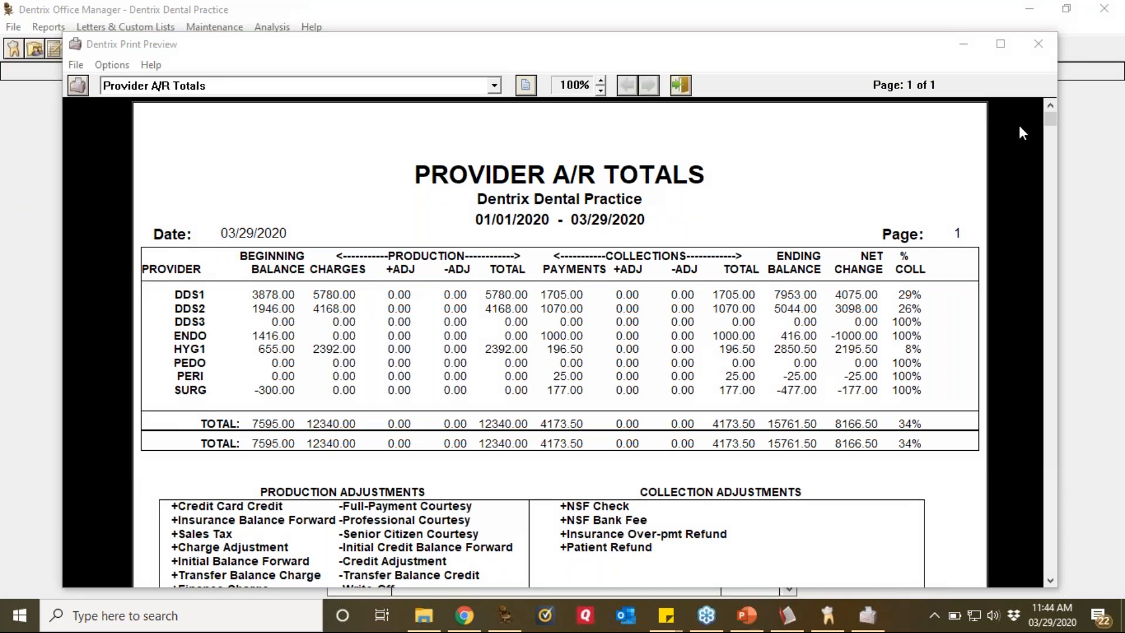
{"action": "left_click", "coordinate": [1040, 51]}
{"action": "left_click", "coordinate": [1038, 44]}
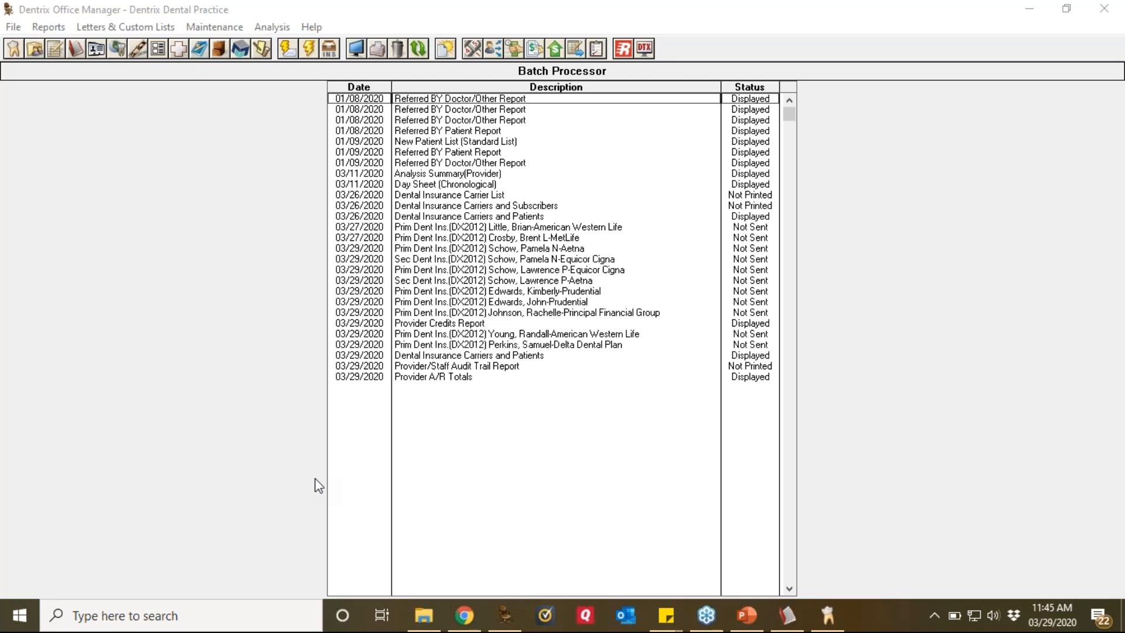
Step: Open Maintenance > Practice Setup > Preferences in Office Manager
{"action": "left_click", "coordinate": [227, 32]}
{"action": "mouse_move", "coordinate": [261, 67]}
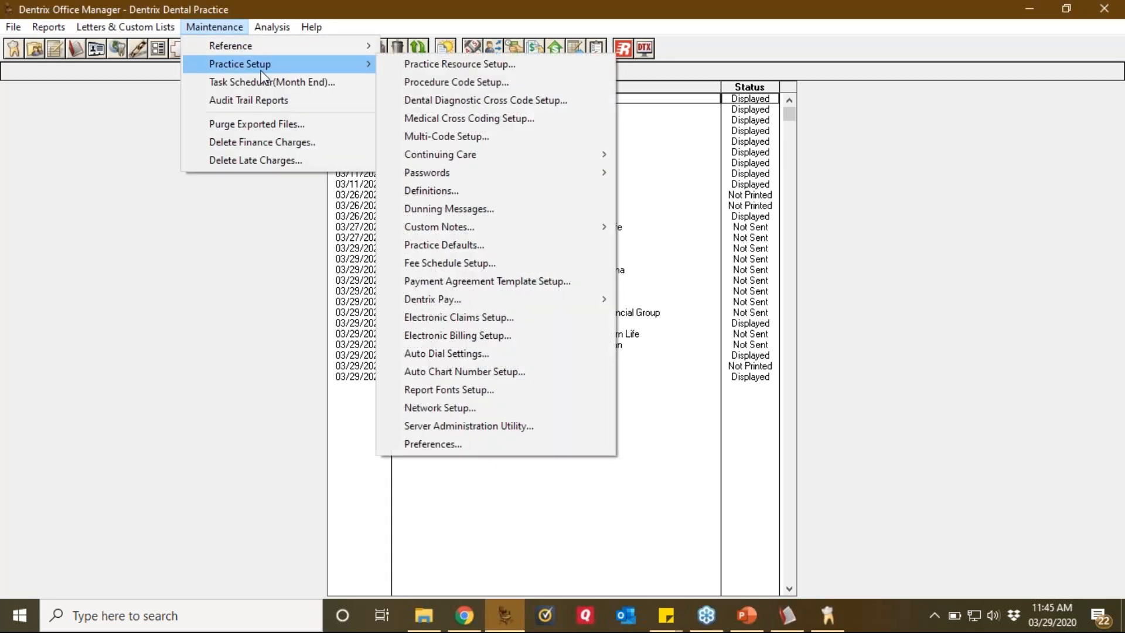
{"action": "left_click", "coordinate": [439, 447]}
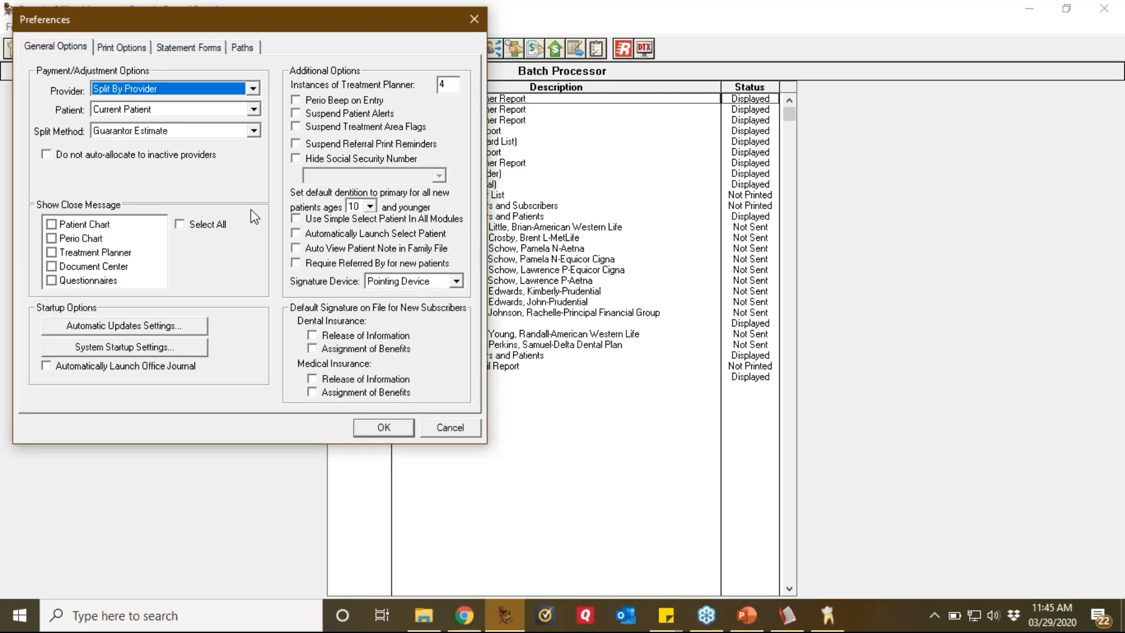
{"action": "left_click", "coordinate": [1116, 360]}
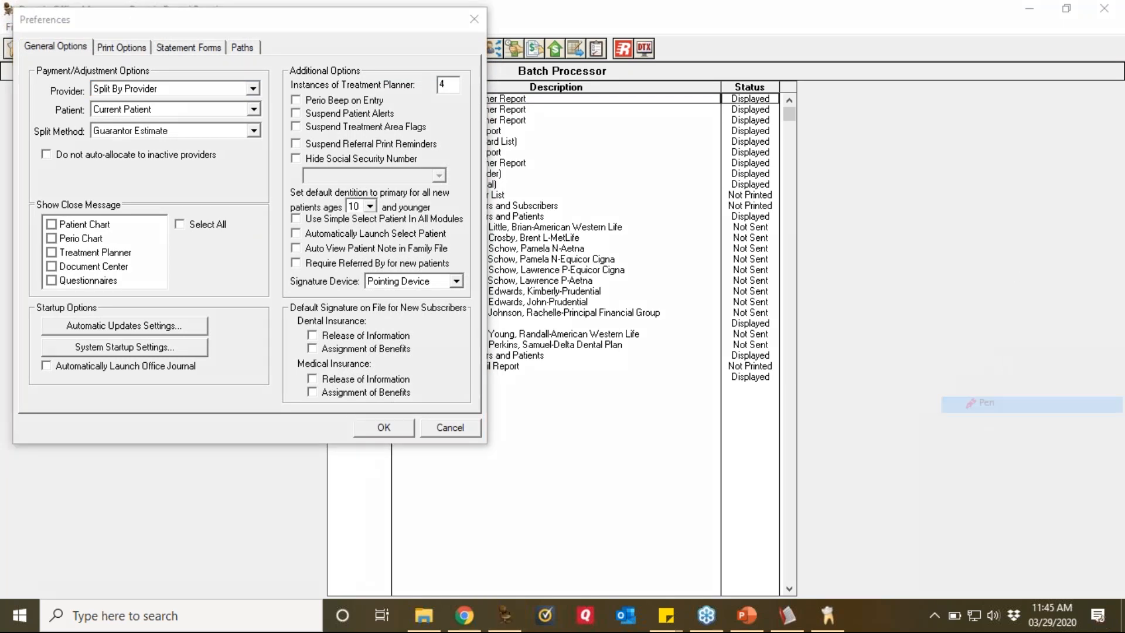
{"action": "mouse_move", "coordinate": [222, 59]}
{"action": "left_mouse_down"}
{"action": "mouse_move", "coordinate": [94, 56]}
{"action": "mouse_move", "coordinate": [24, 94]}
{"action": "mouse_move", "coordinate": [74, 149]}
{"action": "mouse_move", "coordinate": [259, 153]}
{"action": "mouse_move", "coordinate": [277, 79]}
{"action": "mouse_move", "coordinate": [223, 56]}
{"action": "left_mouse_up"}
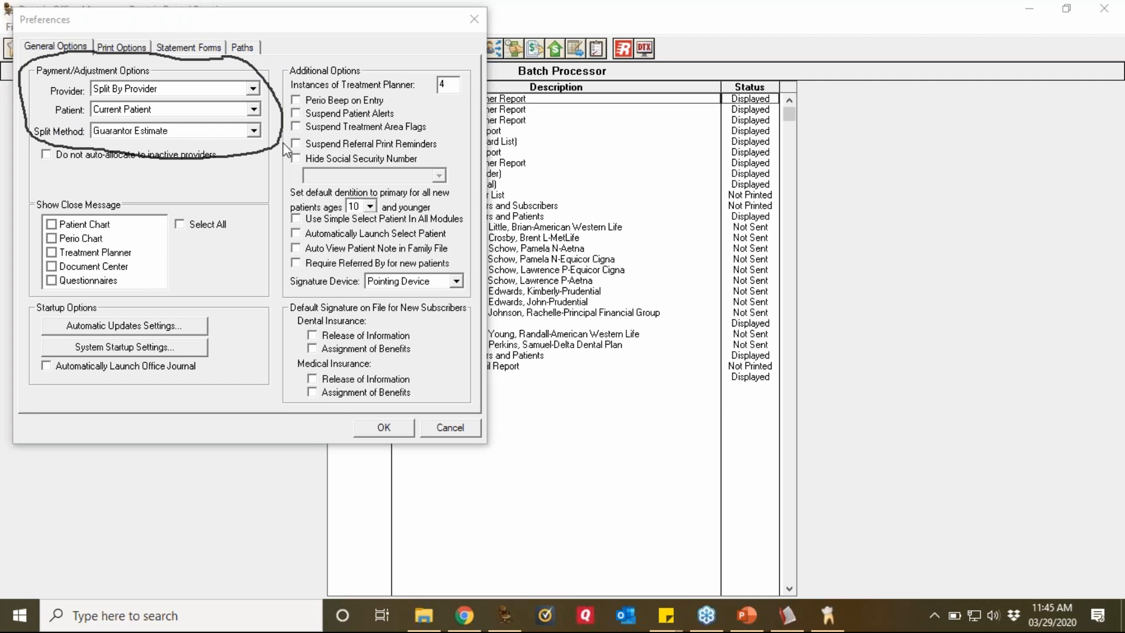
{"action": "left_click", "coordinate": [254, 89]}
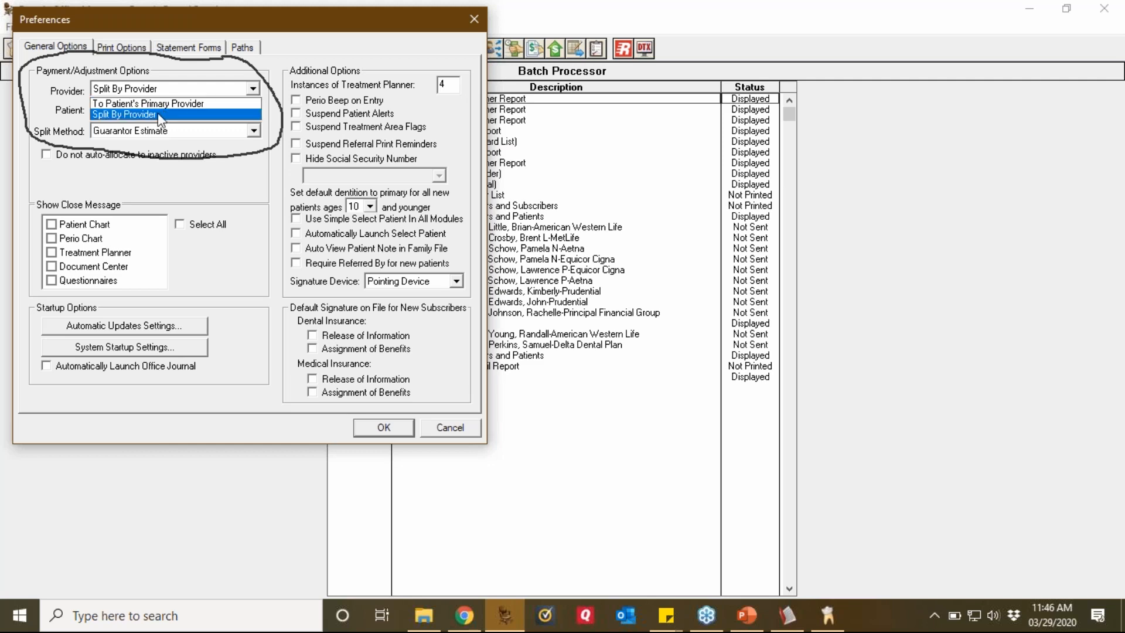
{"action": "left_click", "coordinate": [138, 115]}
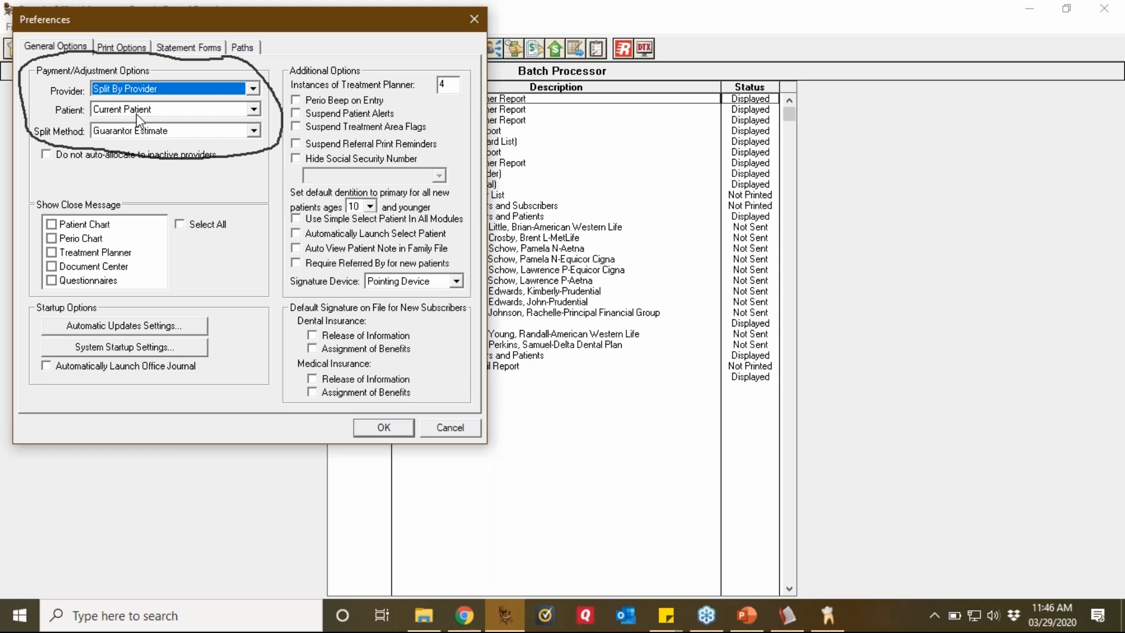
Step: Keep payments applied to Current Patient and set the split method to FIFO (First In First Out)
{"action": "left_click", "coordinate": [253, 113]}
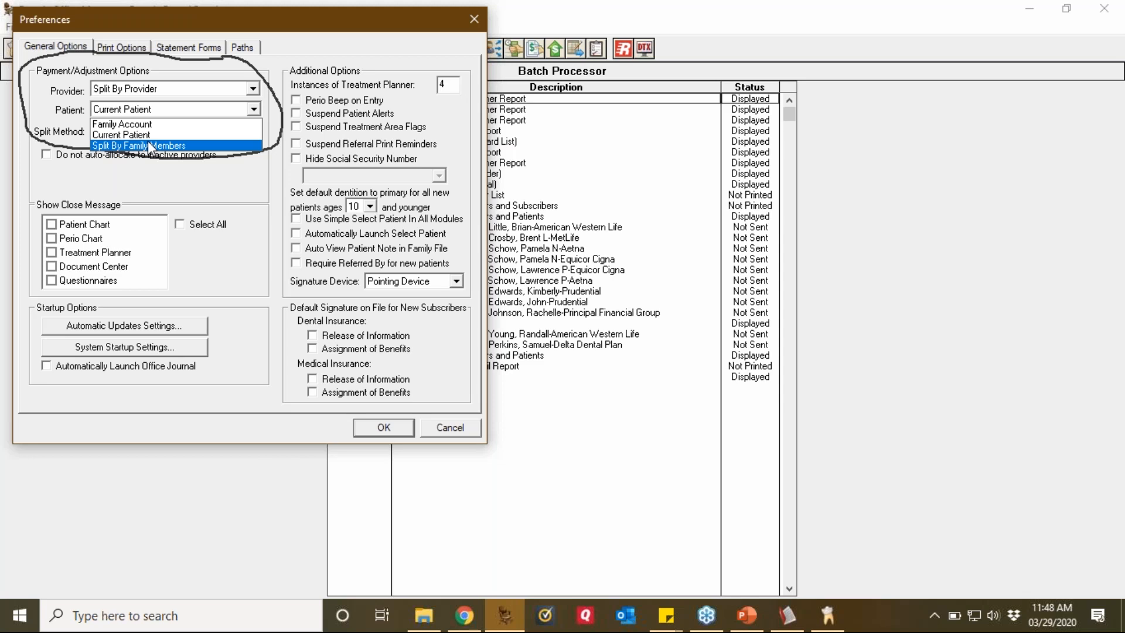
{"action": "left_click", "coordinate": [148, 135]}
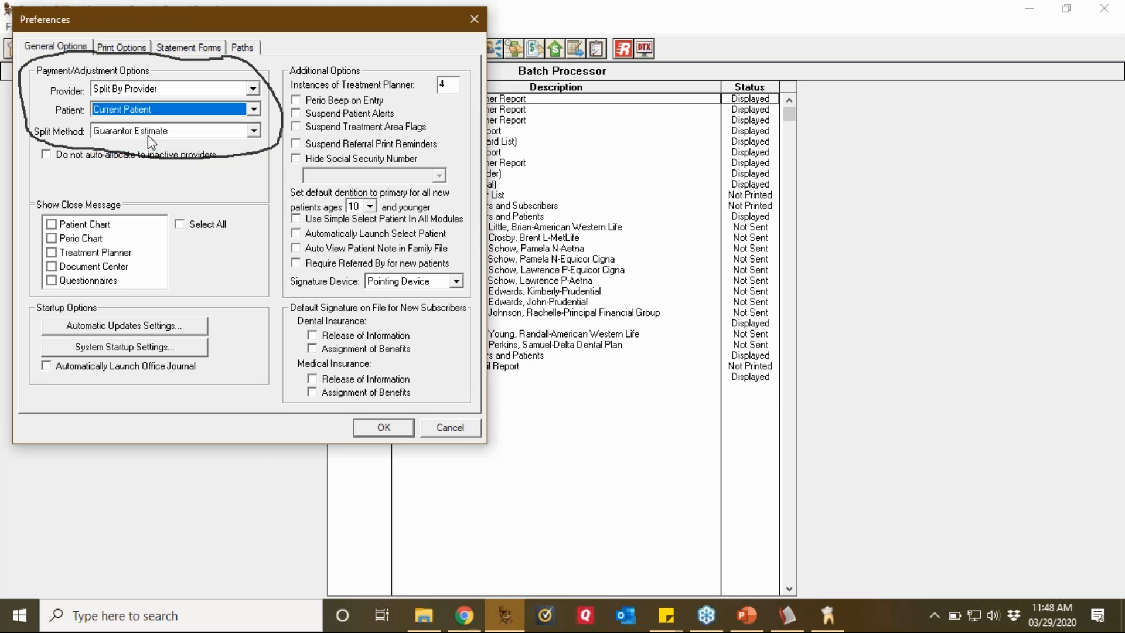
{"action": "left_click", "coordinate": [255, 131]}
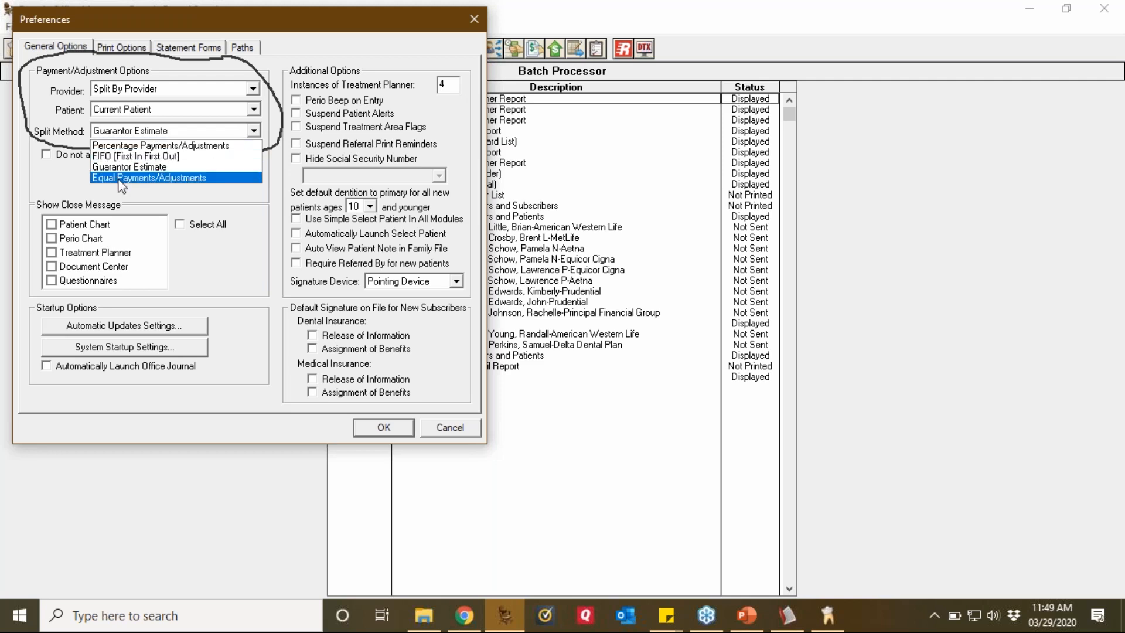
{"action": "left_click", "coordinate": [119, 155]}
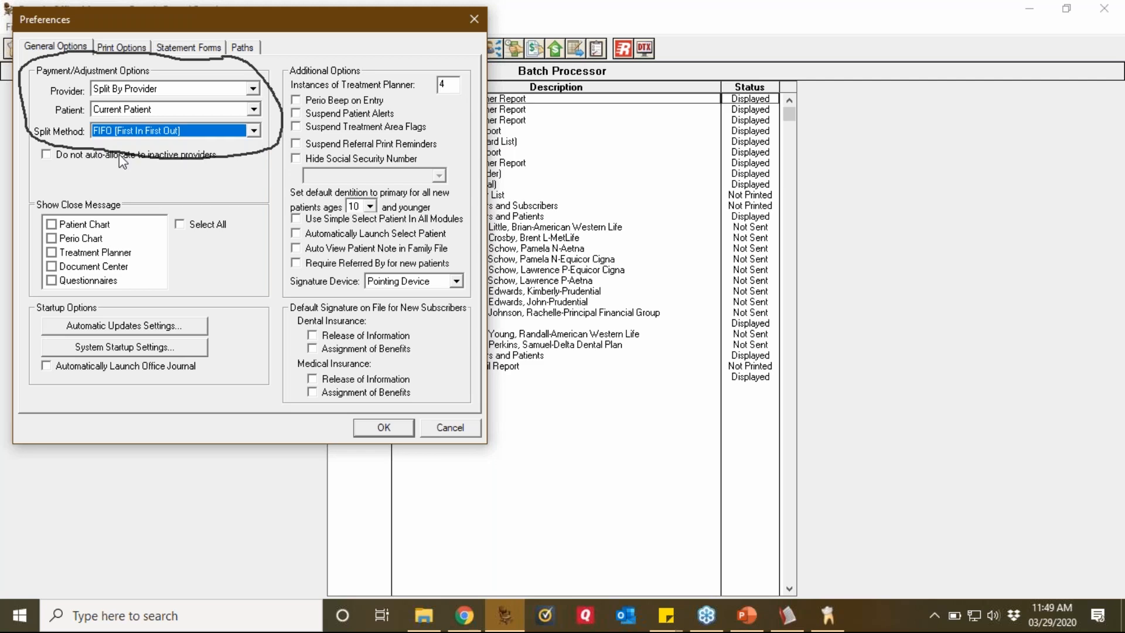
{"action": "left_click", "coordinate": [1116, 361]}
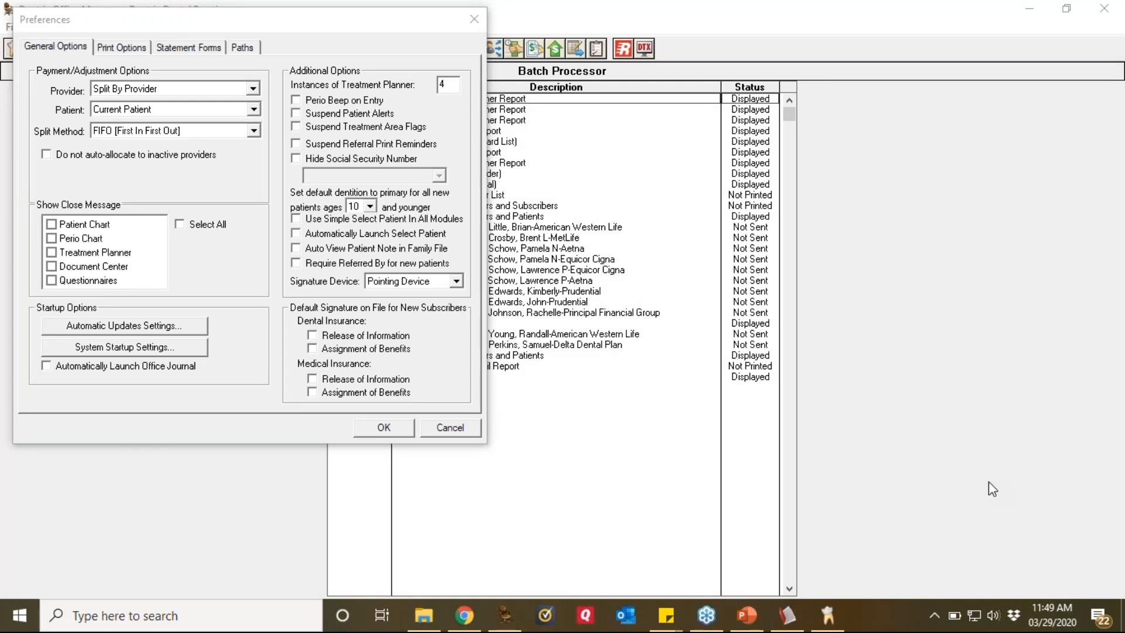
{"action": "left_click", "coordinate": [458, 429]}
Step: Cancel Preferences, open the Appointment Book patient's ledger and dismiss the overdue-balance alert
{"action": "left_click", "coordinate": [450, 428]}
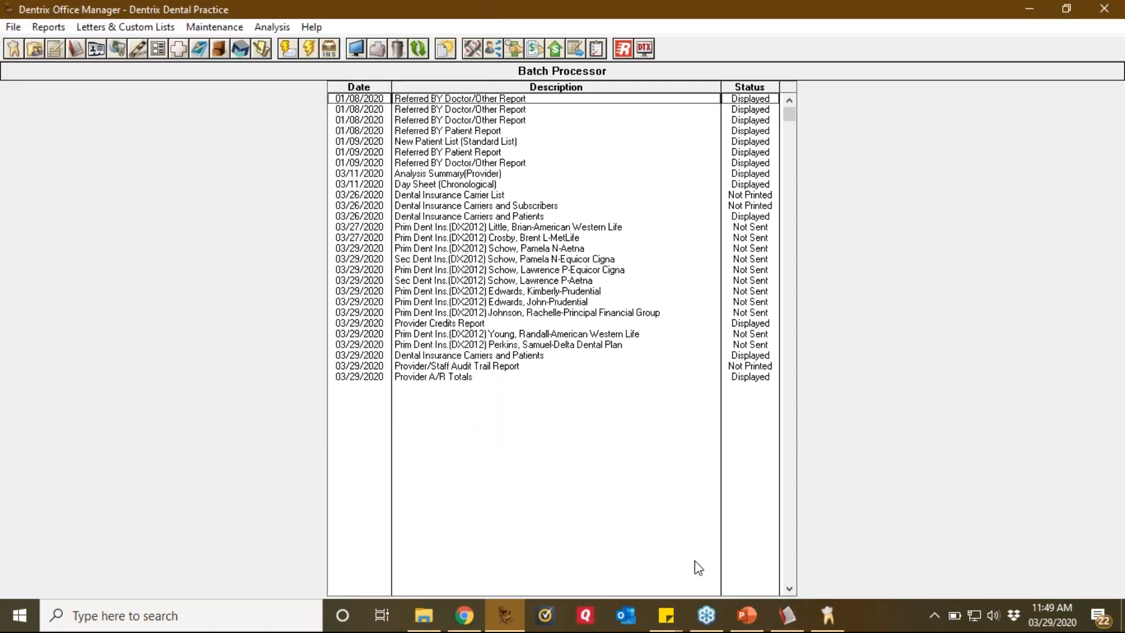
{"action": "left_click", "coordinate": [791, 564]}
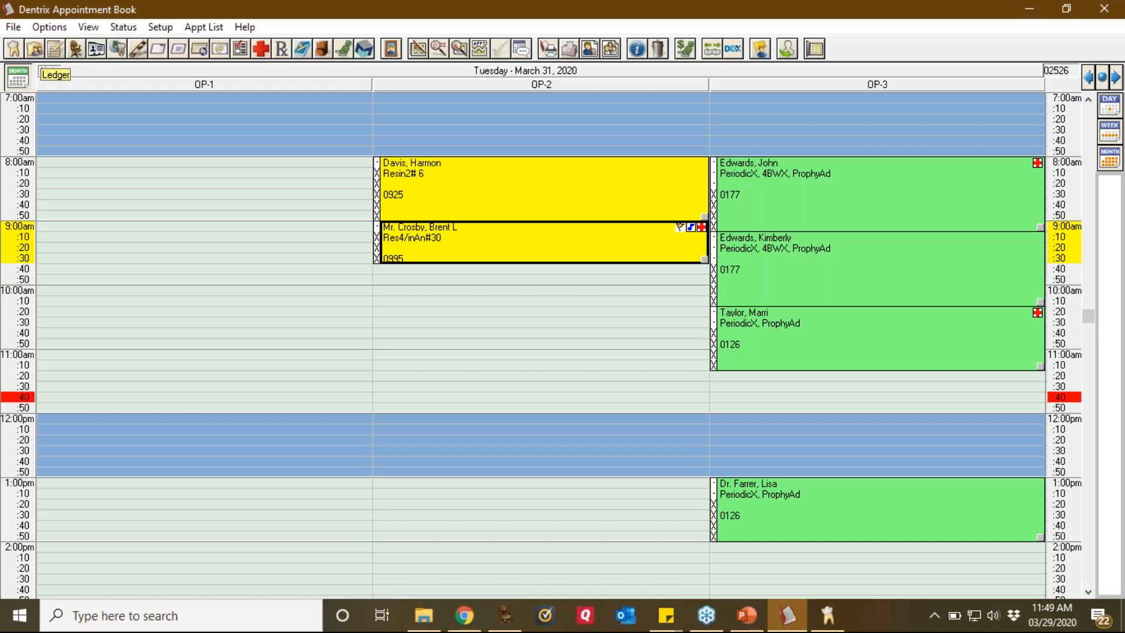
{"action": "left_click", "coordinate": [54, 48]}
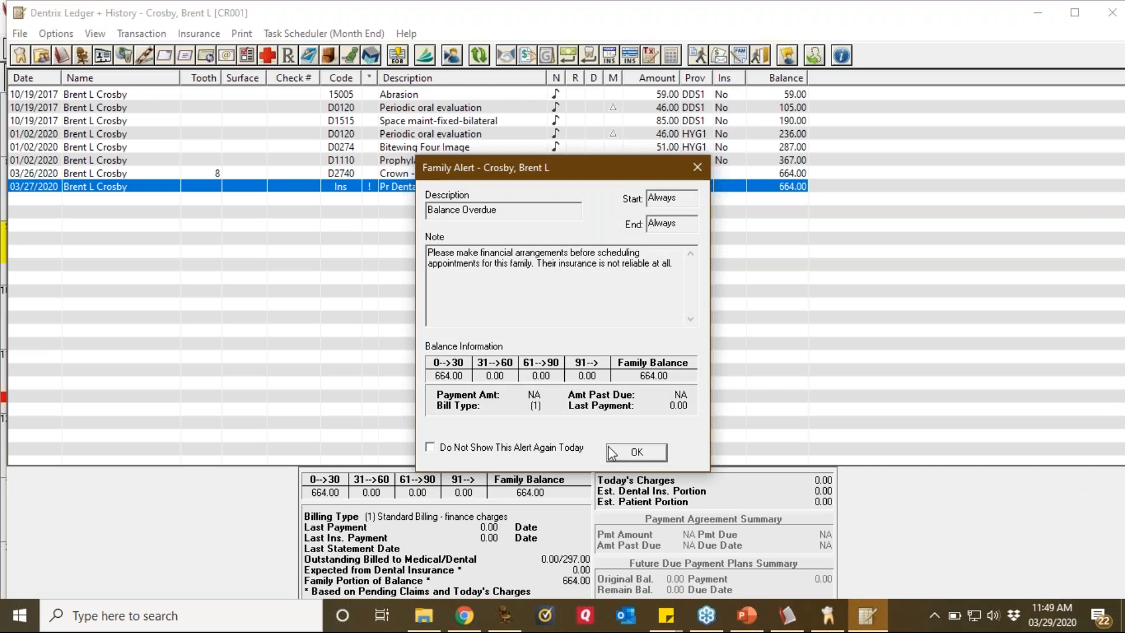
{"action": "left_click", "coordinate": [625, 456]}
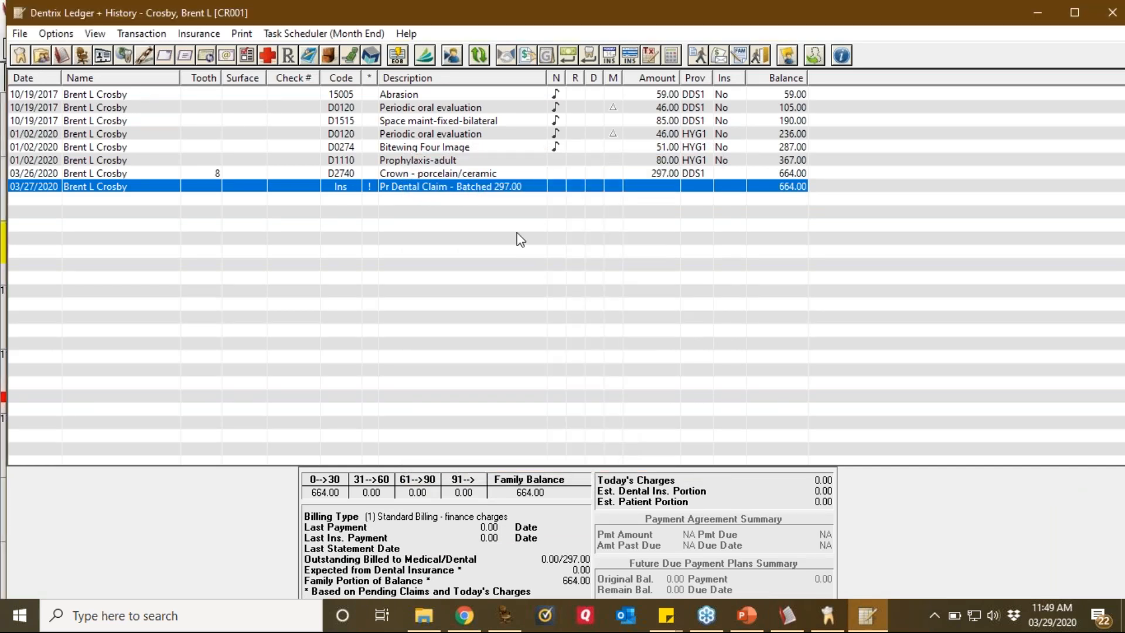
Step: Post a 500.00 check payment credited to provider DDS3 in the patient's ledger
{"action": "left_click", "coordinate": [567, 55]}
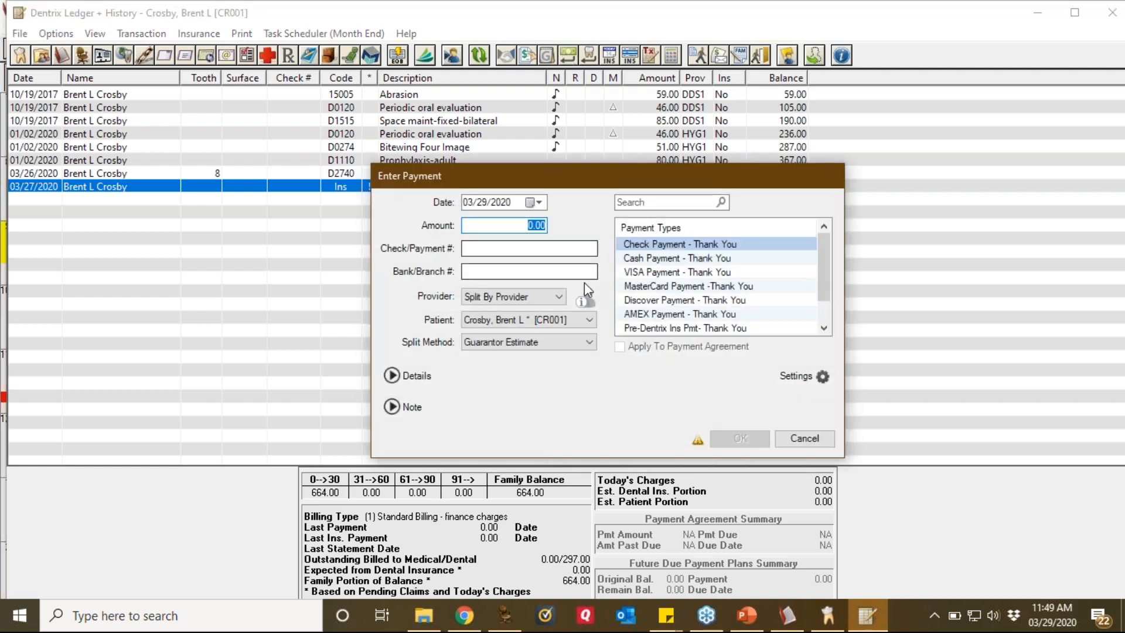
{"action": "left_click", "coordinate": [1108, 359]}
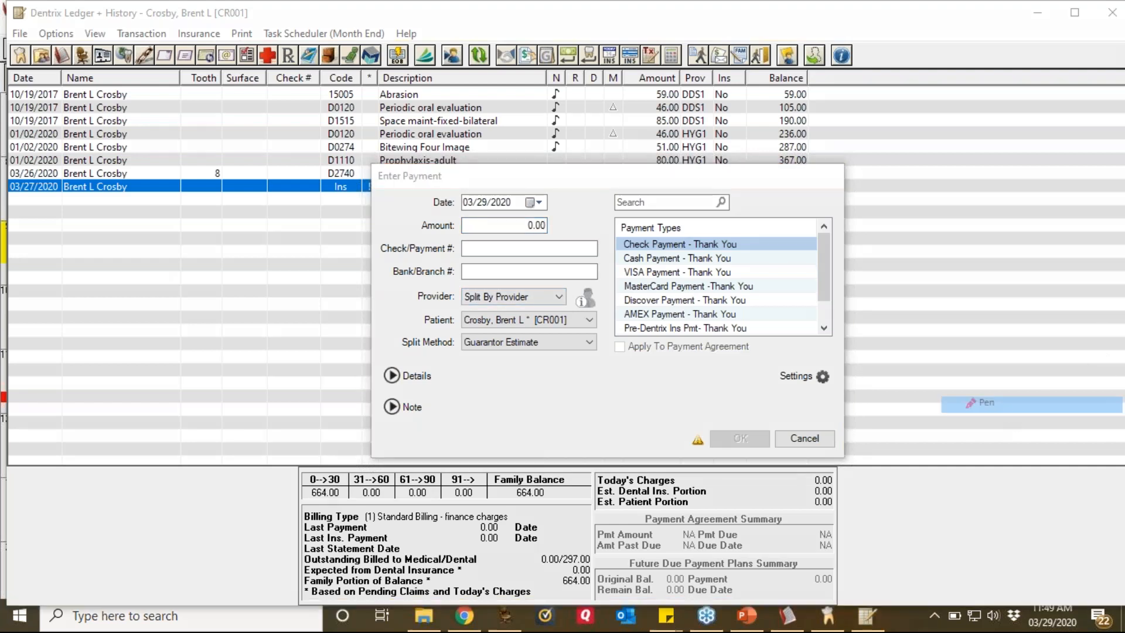
{"action": "mouse_move", "coordinate": [578, 281]}
{"action": "left_mouse_down"}
{"action": "mouse_move", "coordinate": [455, 280]}
{"action": "mouse_move", "coordinate": [411, 325]}
{"action": "mouse_move", "coordinate": [445, 373]}
{"action": "mouse_move", "coordinate": [609, 363]}
{"action": "mouse_move", "coordinate": [603, 291]}
{"action": "mouse_move", "coordinate": [573, 282]}
{"action": "left_mouse_up"}
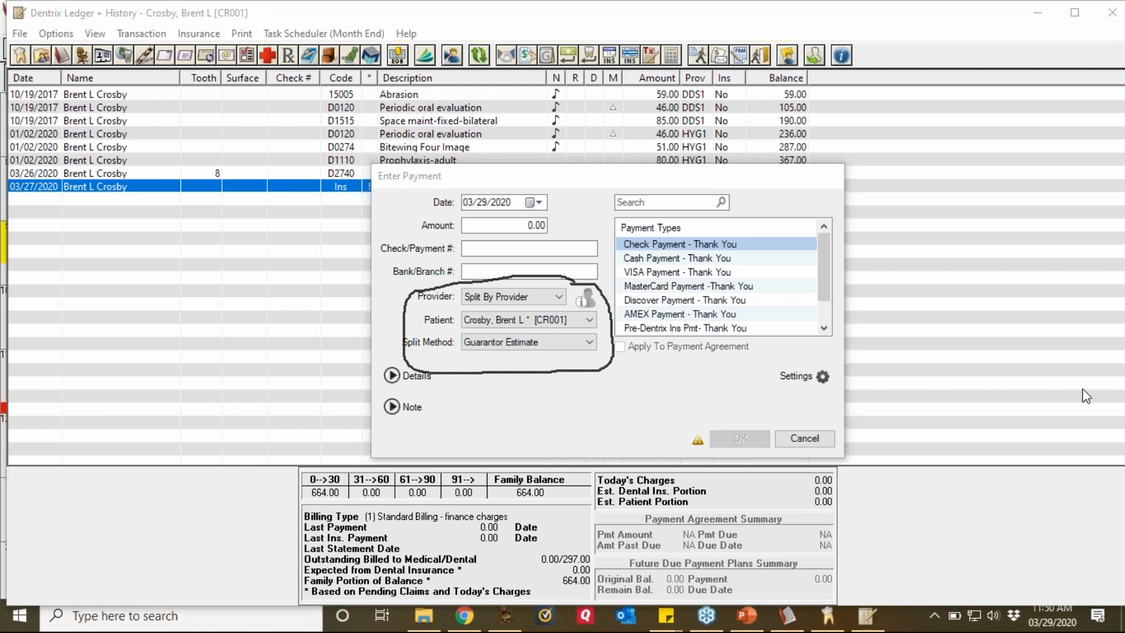
{"action": "left_click", "coordinate": [540, 226]}
{"action": "left_click", "coordinate": [540, 225]}
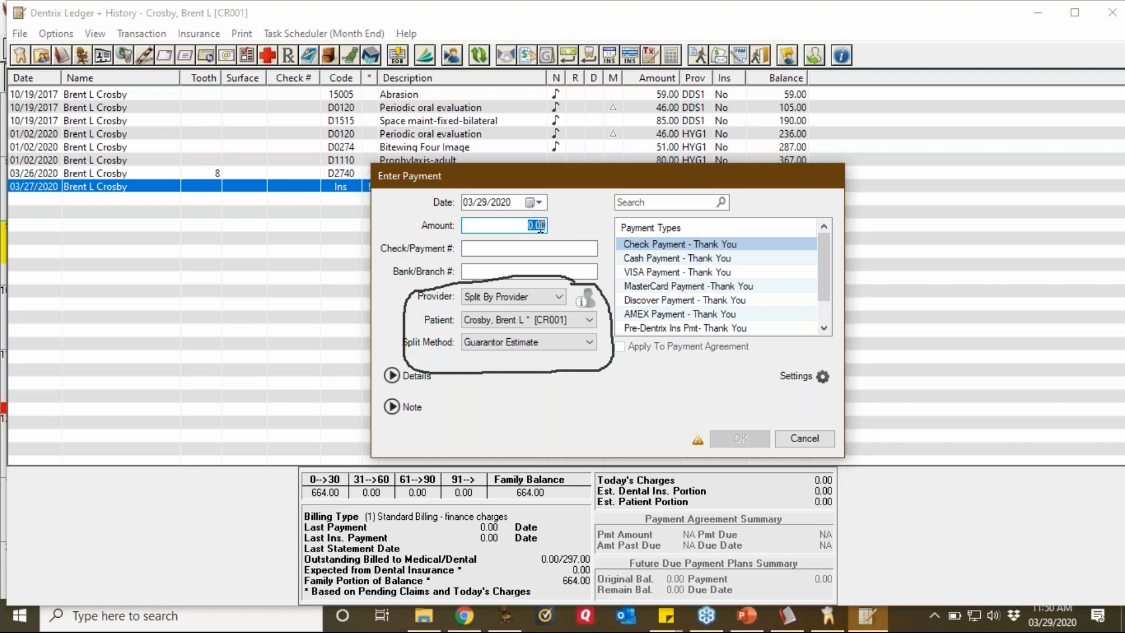
{"action": "type", "text": "500"}
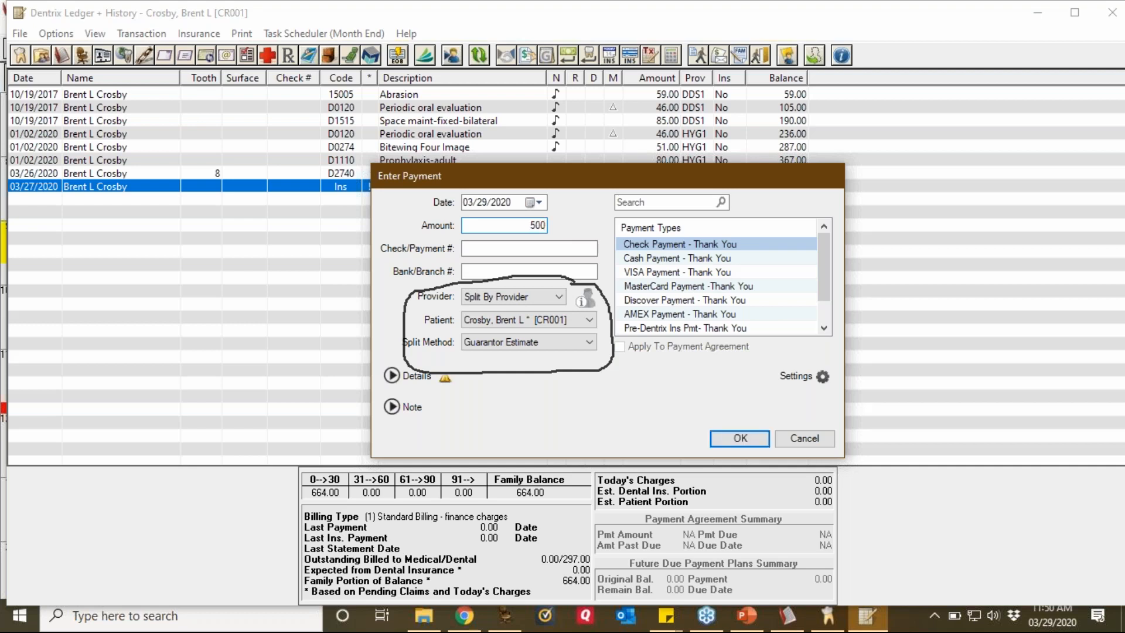
{"action": "left_click", "coordinate": [559, 297]}
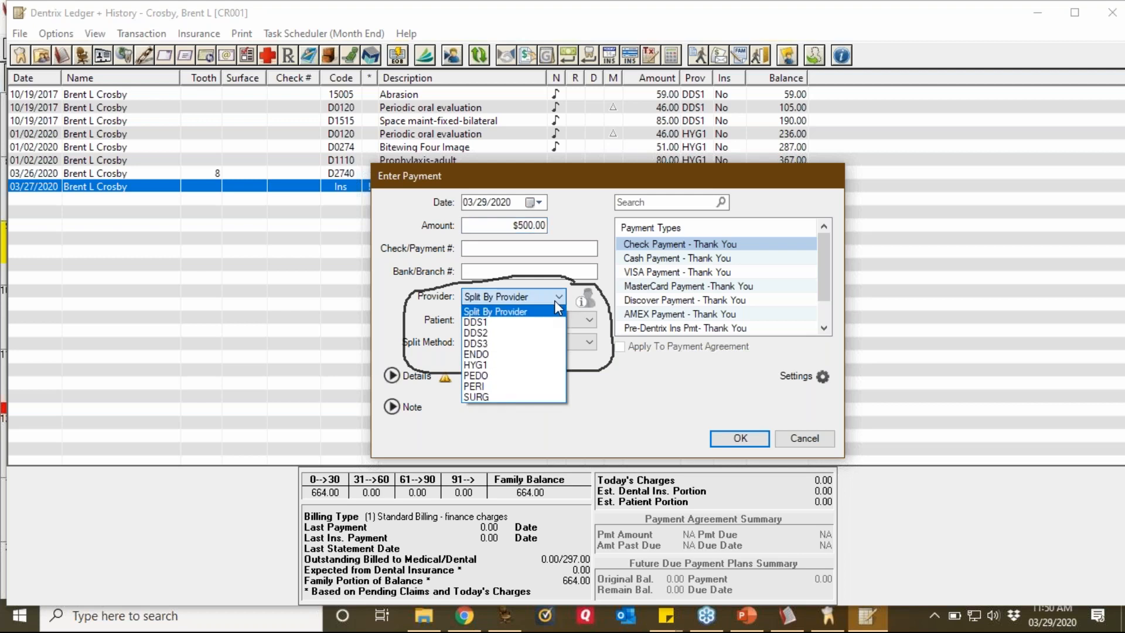
{"action": "left_click", "coordinate": [486, 345]}
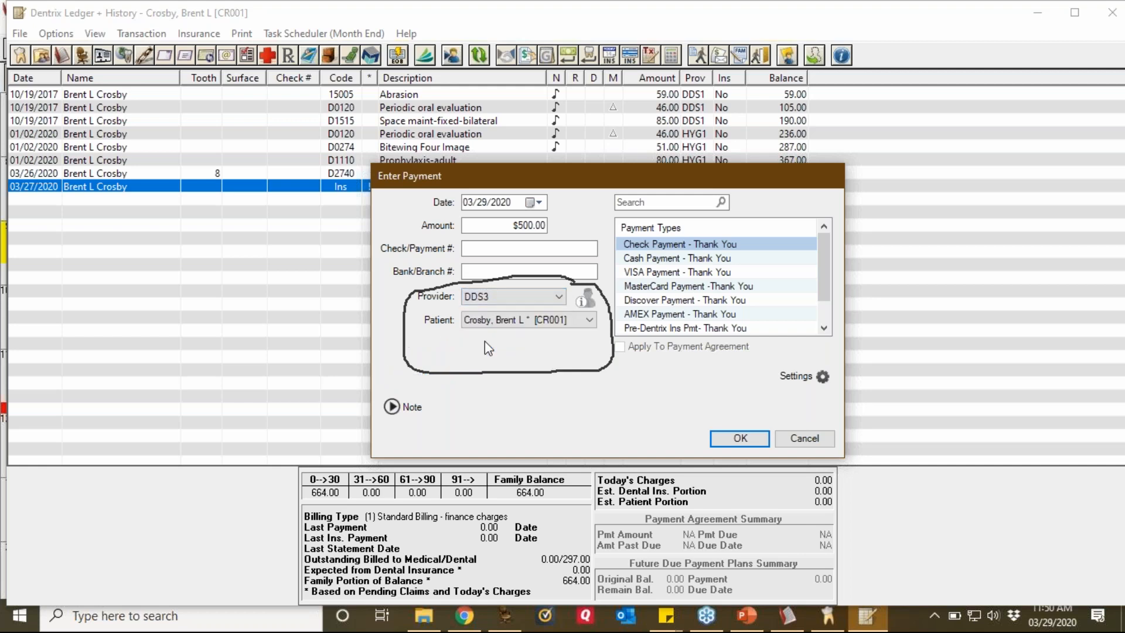
{"action": "left_click", "coordinate": [739, 439]}
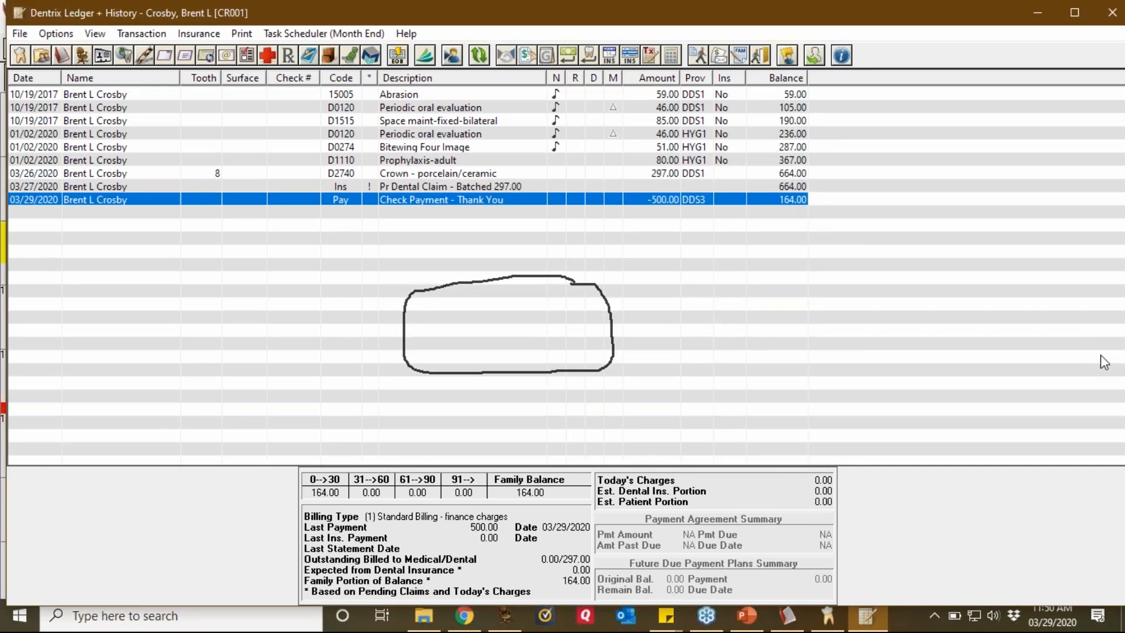
{"action": "left_click", "coordinate": [1117, 363]}
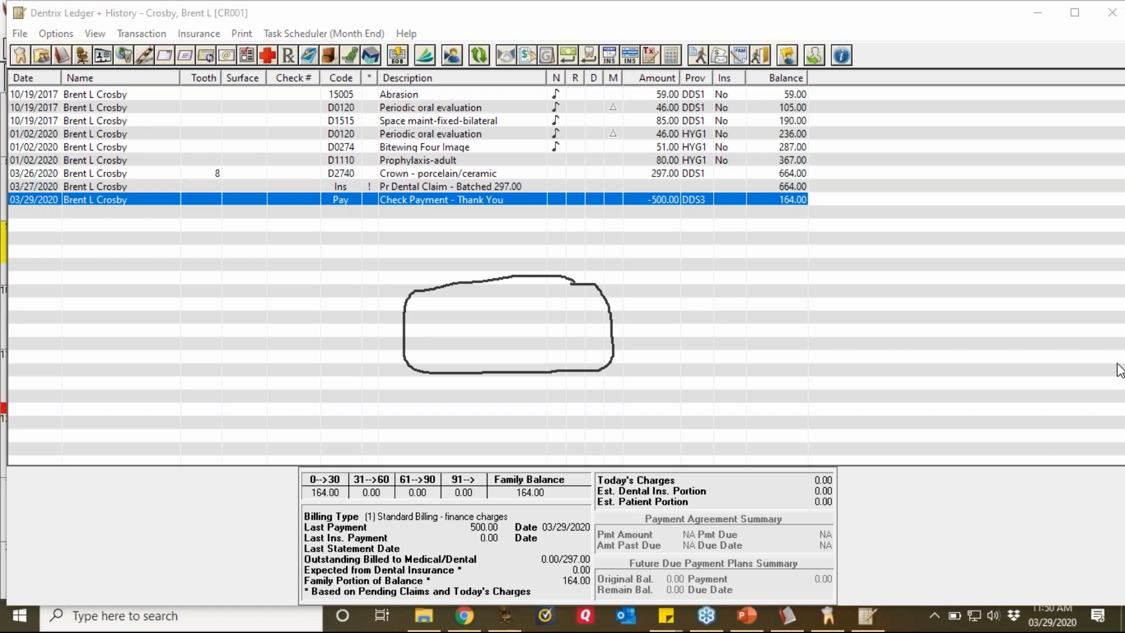
Step: Switch from the Ledger to Office Manager's Batch Processor list
{"action": "left_click", "coordinate": [1027, 475]}
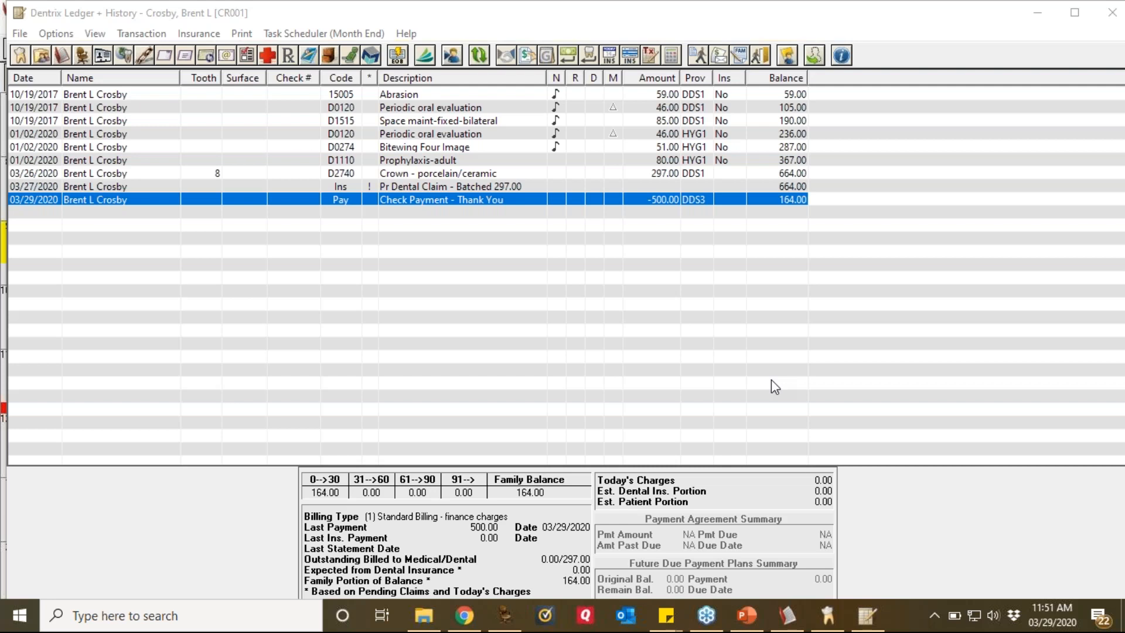
{"action": "left_click", "coordinate": [82, 55]}
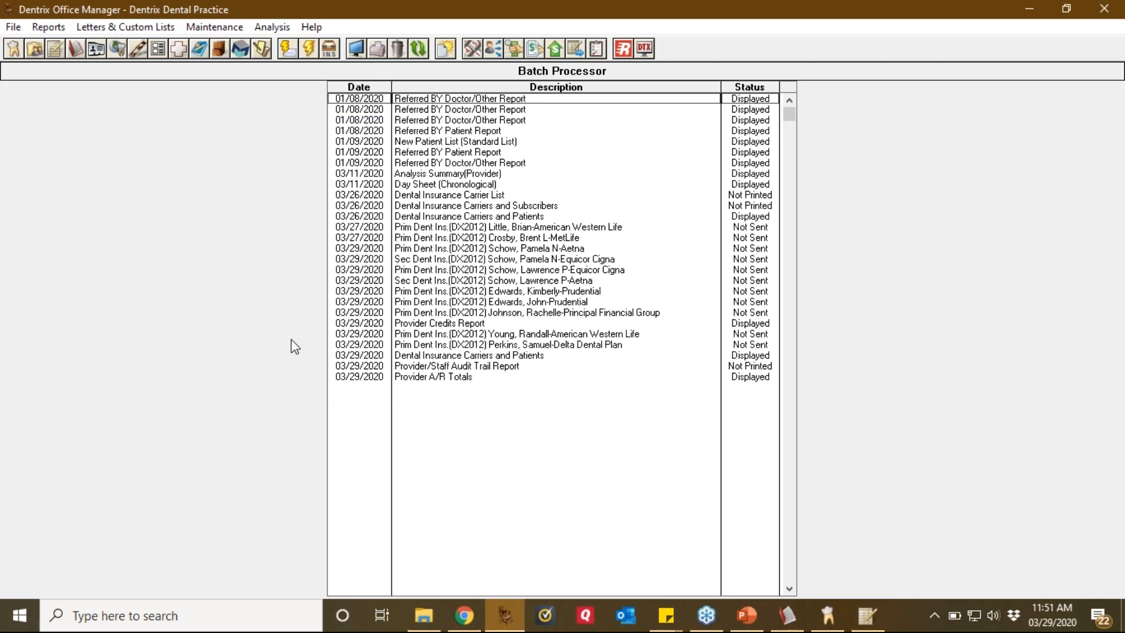
Step: Generate a Ledger Aging Report with Provider Credits checked and Standard Aging unchecked
{"action": "left_click", "coordinate": [56, 28]}
{"action": "mouse_move", "coordinate": [111, 69]}
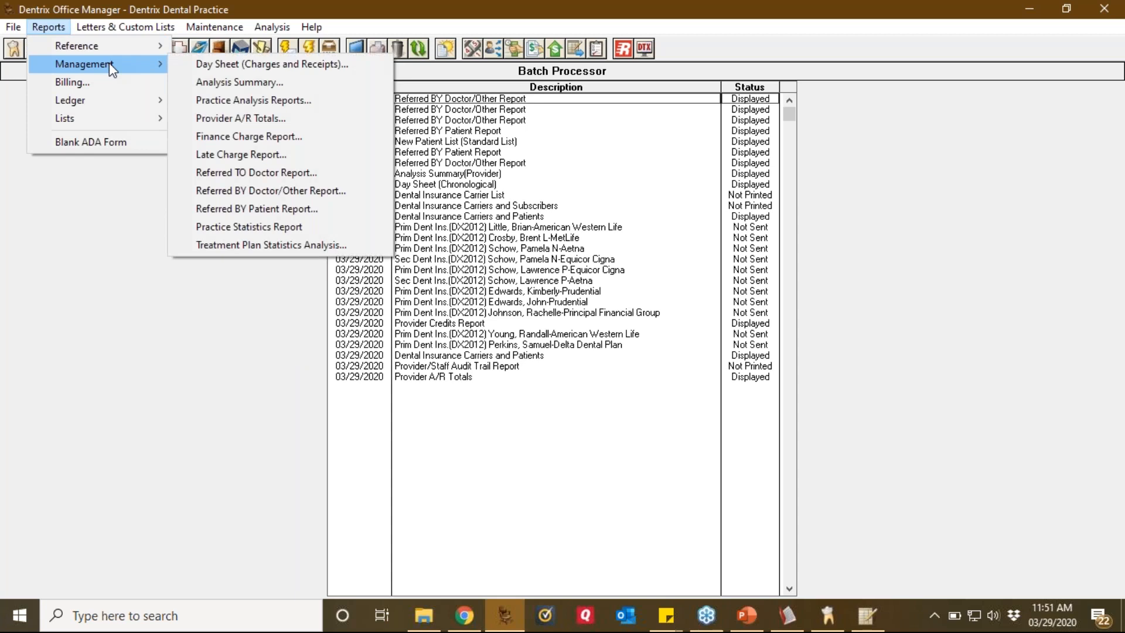
{"action": "mouse_move", "coordinate": [132, 97]}
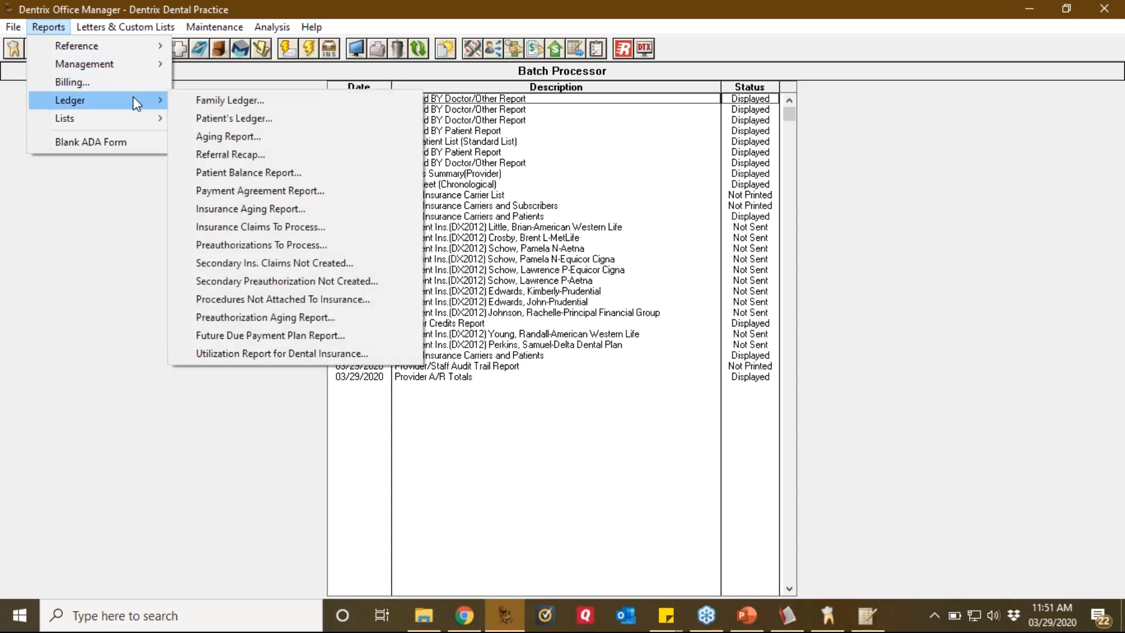
{"action": "left_click", "coordinate": [259, 135]}
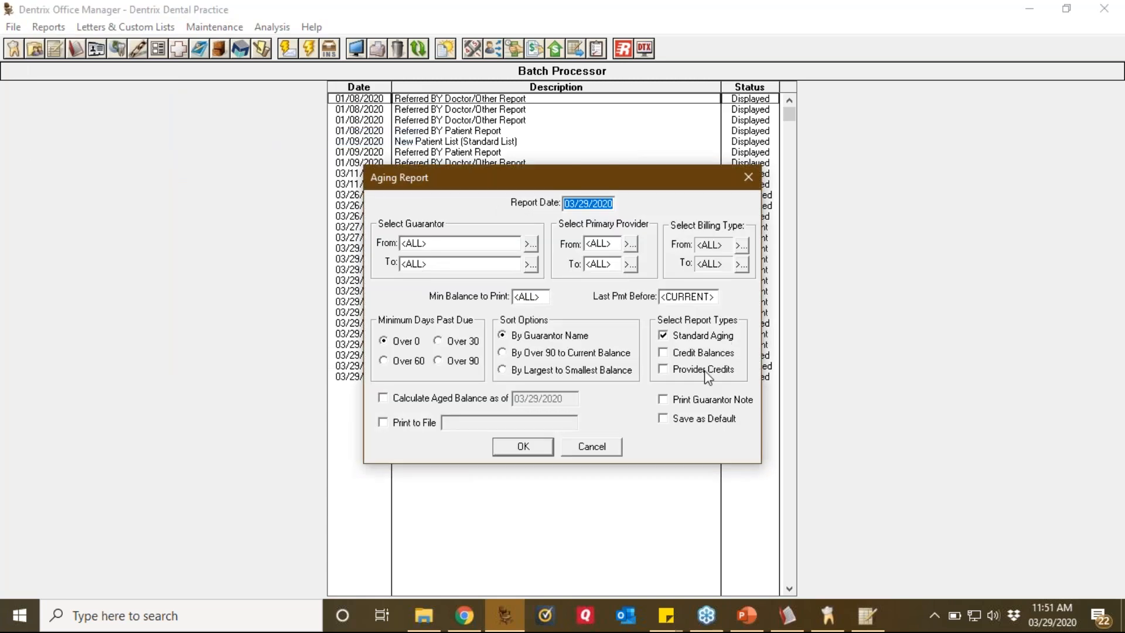
{"action": "left_click", "coordinate": [705, 370]}
{"action": "left_click", "coordinate": [692, 338]}
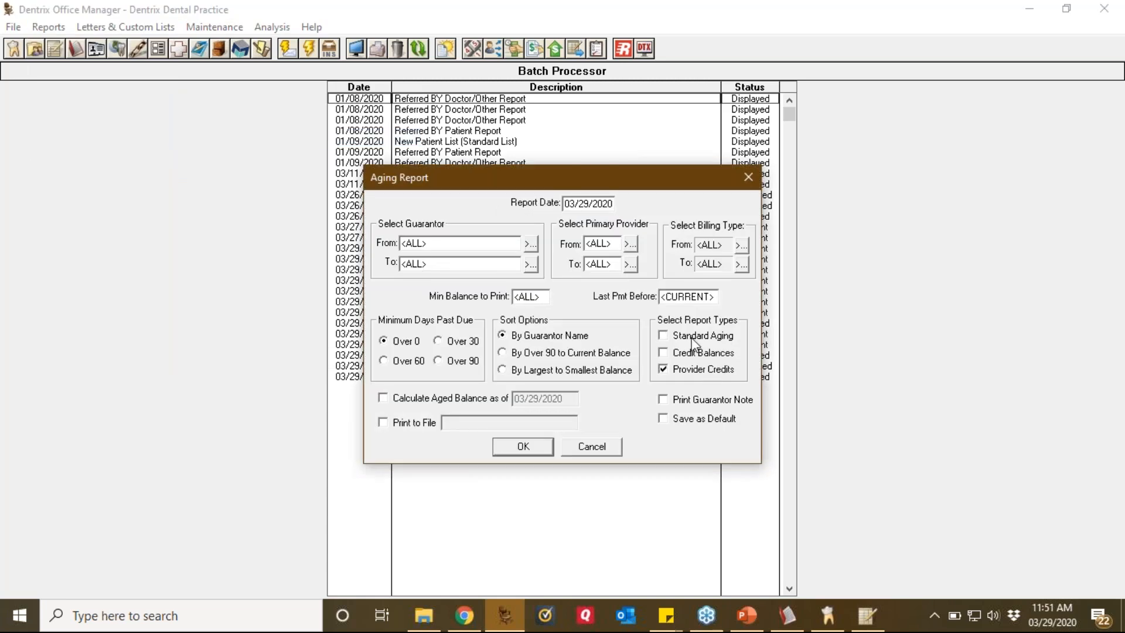
{"action": "left_click", "coordinate": [530, 448]}
Step: Preview the Provider Credits Report at 100%, scroll through it, then return to the ledger
{"action": "left_click", "coordinate": [473, 391]}
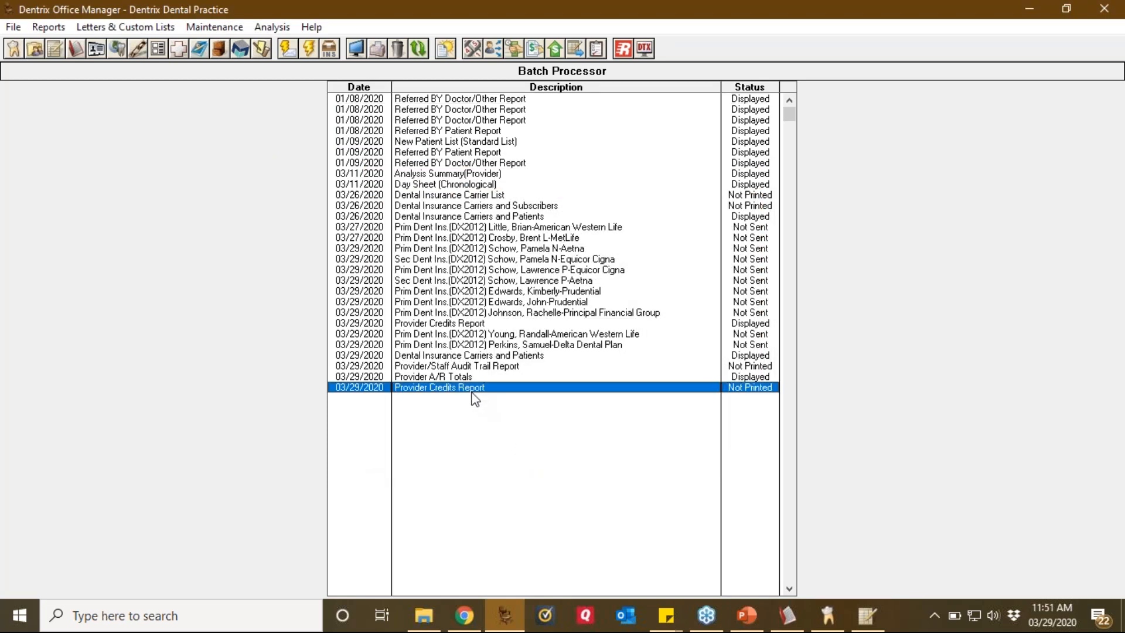
{"action": "double_click", "coordinate": [472, 391]}
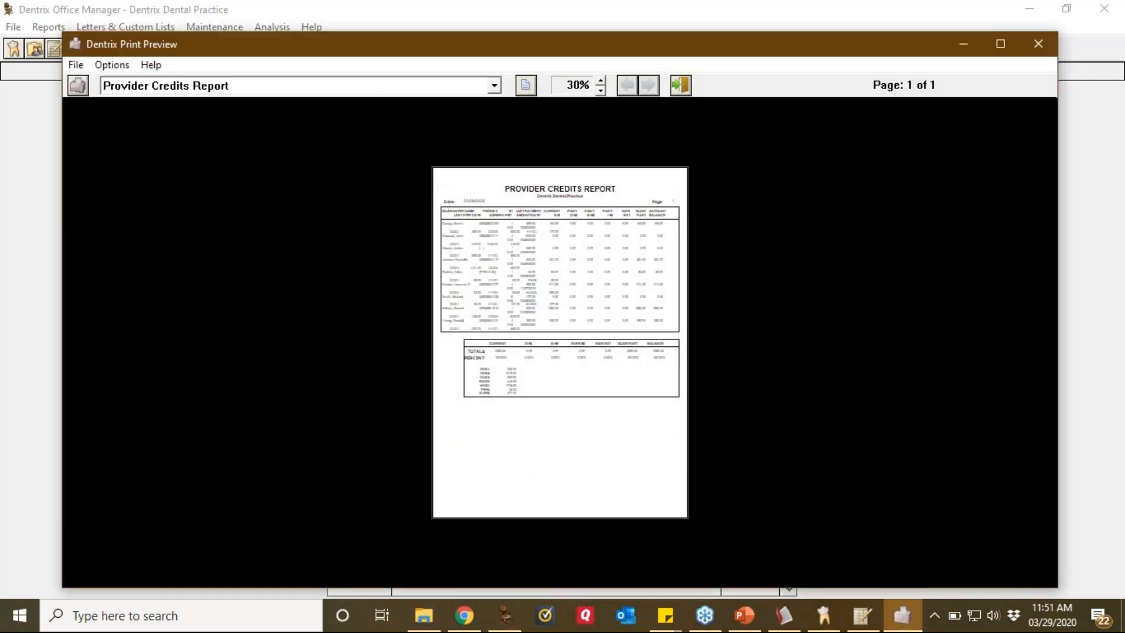
{"action": "left_click", "coordinate": [553, 367]}
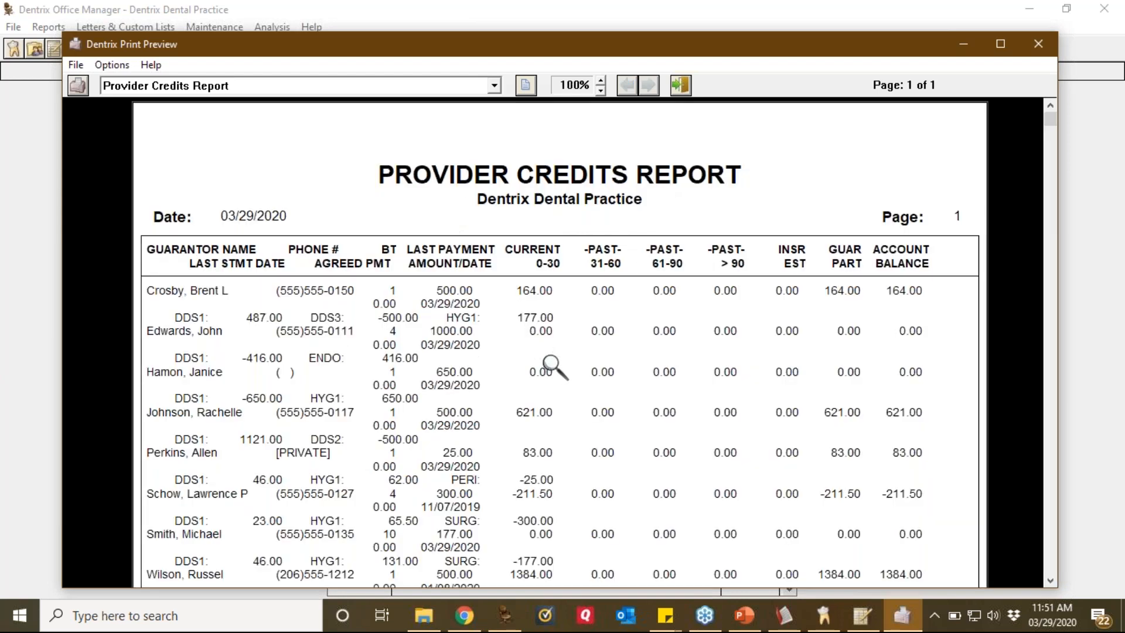
{"action": "scroll", "coordinate": [551, 366], "scroll_direction": "down", "scroll_amount": 10}
{"action": "scroll", "coordinate": [551, 366], "scroll_direction": "up", "scroll_amount": 10}
{"action": "scroll", "coordinate": [551, 366], "scroll_direction": "down", "scroll_amount": 3}
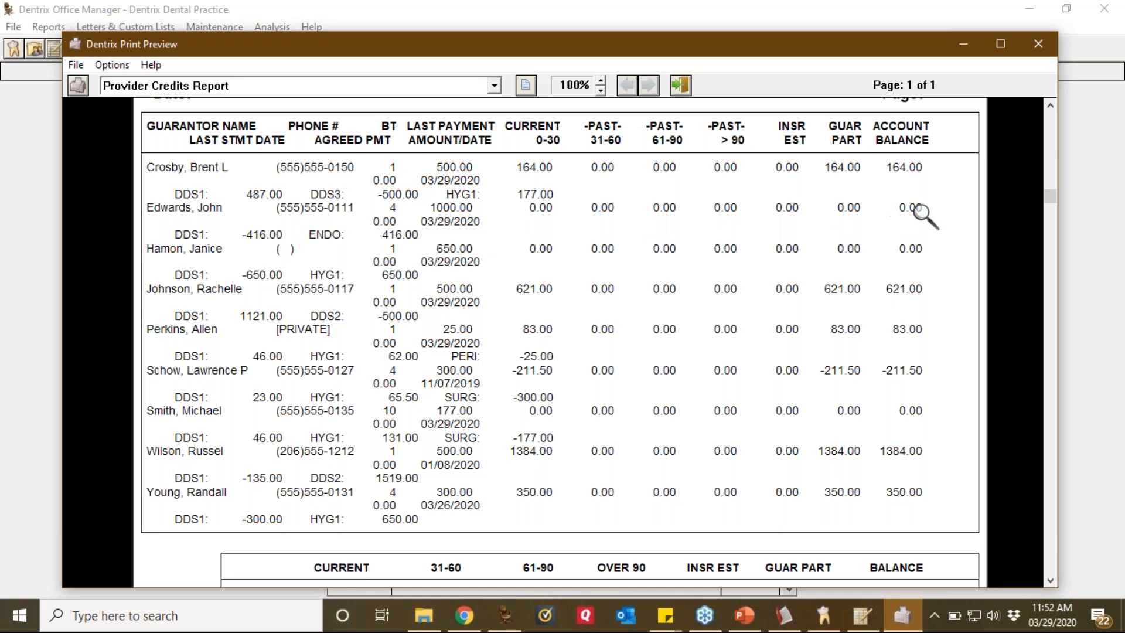
{"action": "left_click", "coordinate": [867, 619]}
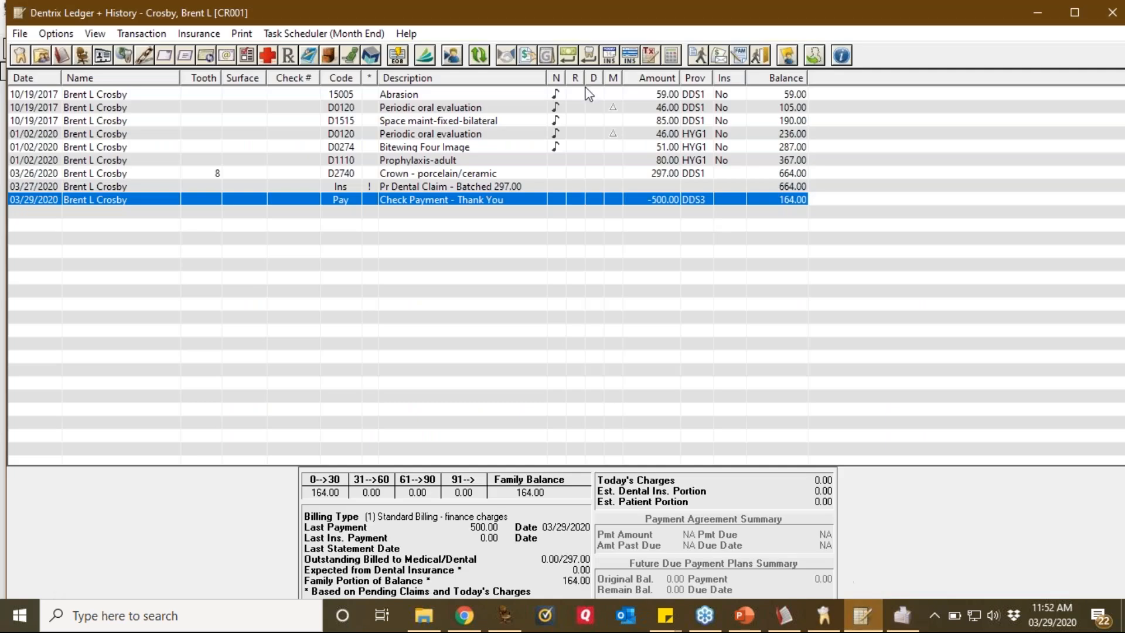
Step: Search for a different patient by last name and load their family ledger
{"action": "left_click", "coordinate": [451, 55]}
{"action": "type", "text": "edward"}
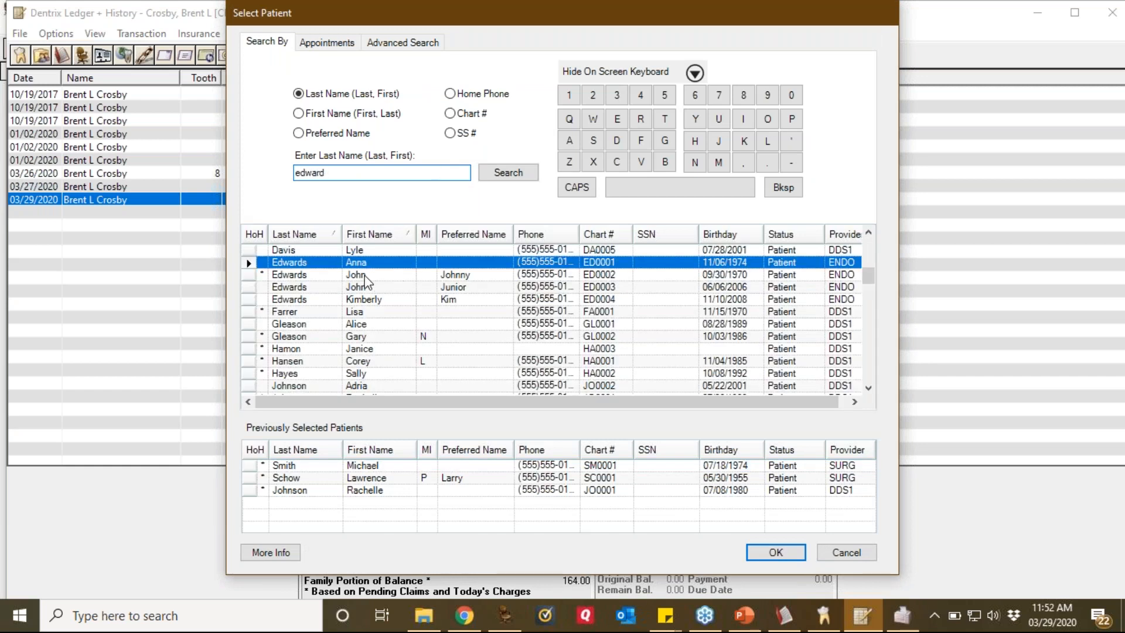
{"action": "double_click", "coordinate": [364, 275]}
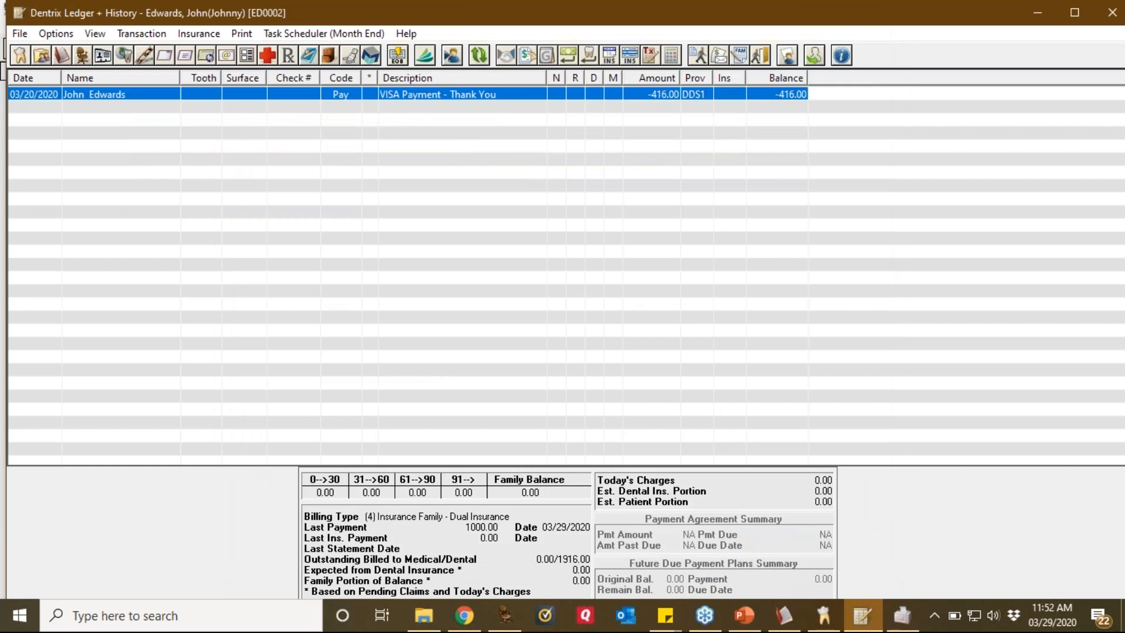
Step: View the junior member's transactions, then the last family member's 134.55 balance
{"action": "left_click", "coordinate": [96, 33]}
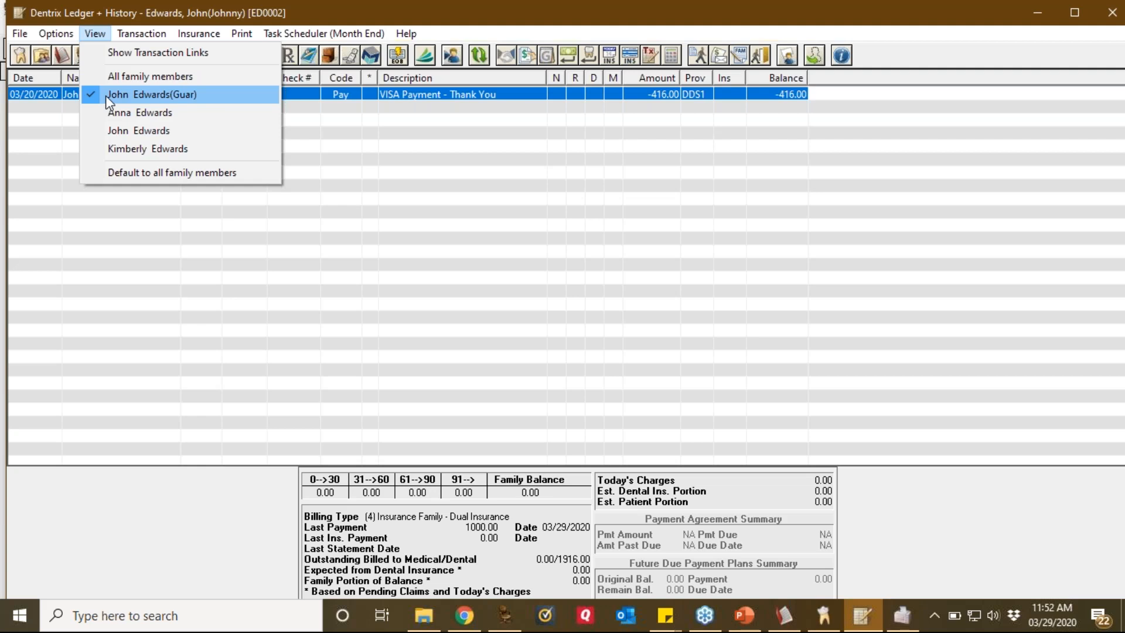
{"action": "left_click", "coordinate": [123, 130]}
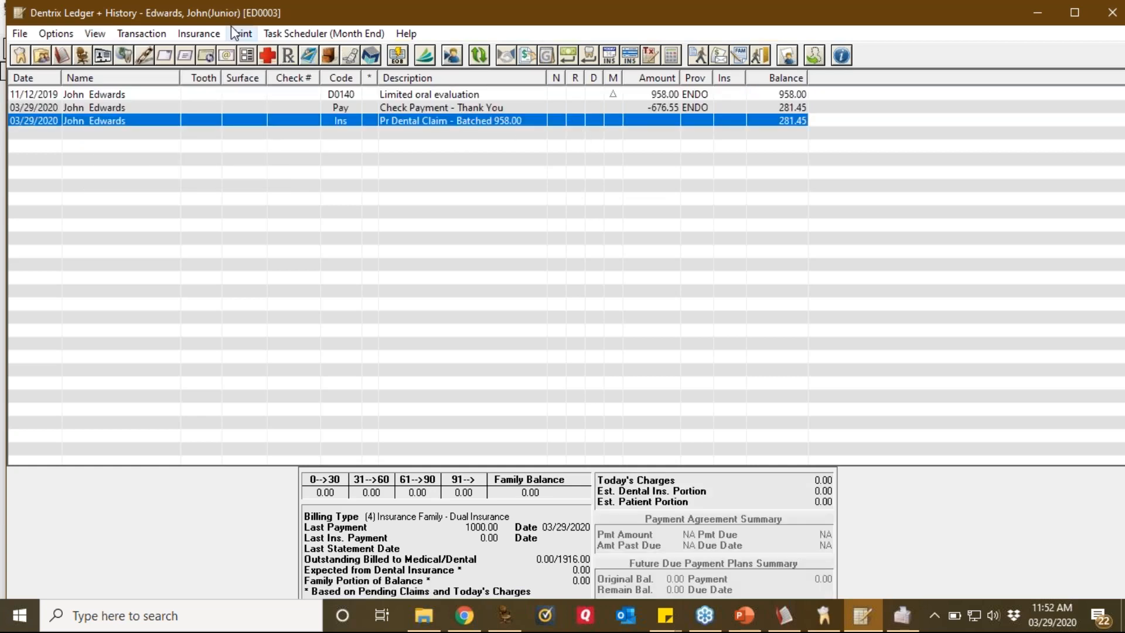
{"action": "left_click", "coordinate": [96, 35]}
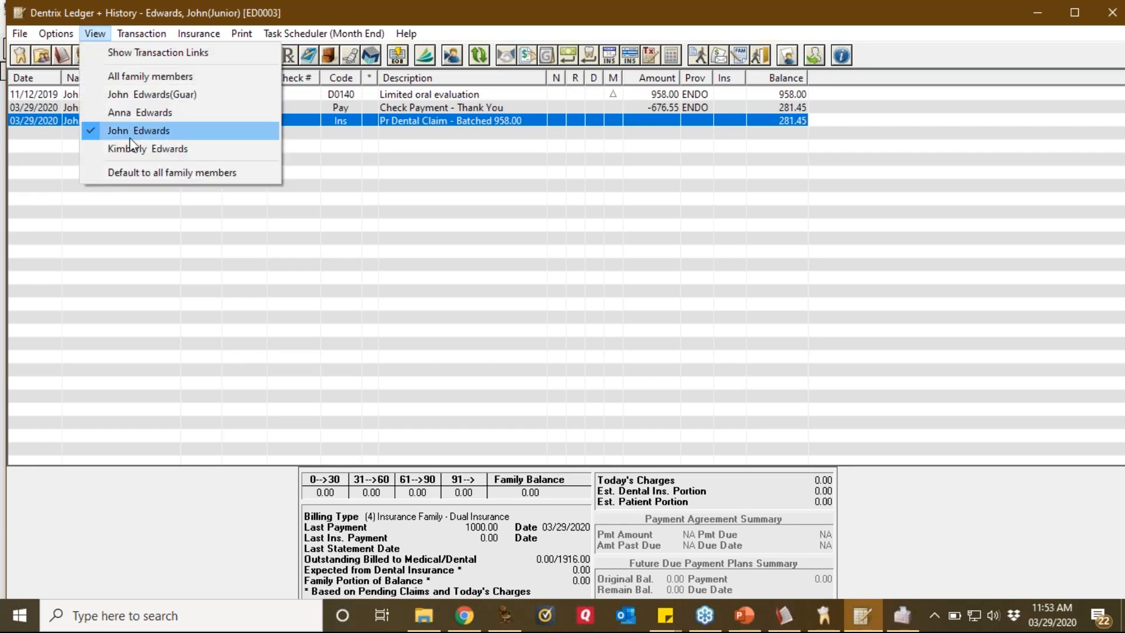
{"action": "left_click", "coordinate": [135, 150]}
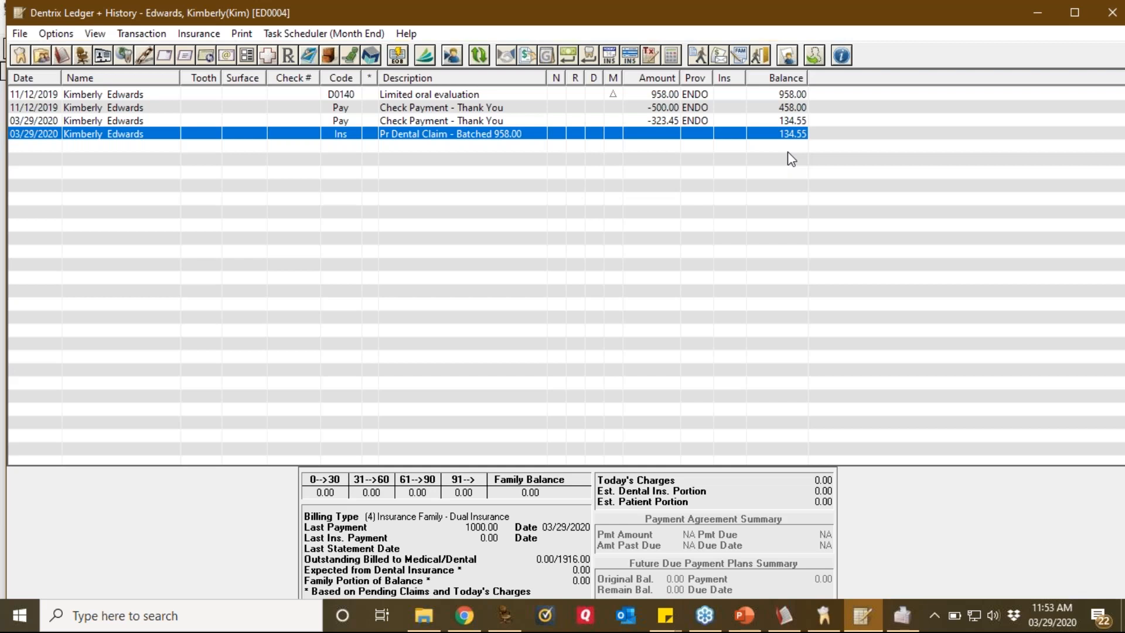
{"action": "left_click", "coordinate": [149, 34]}
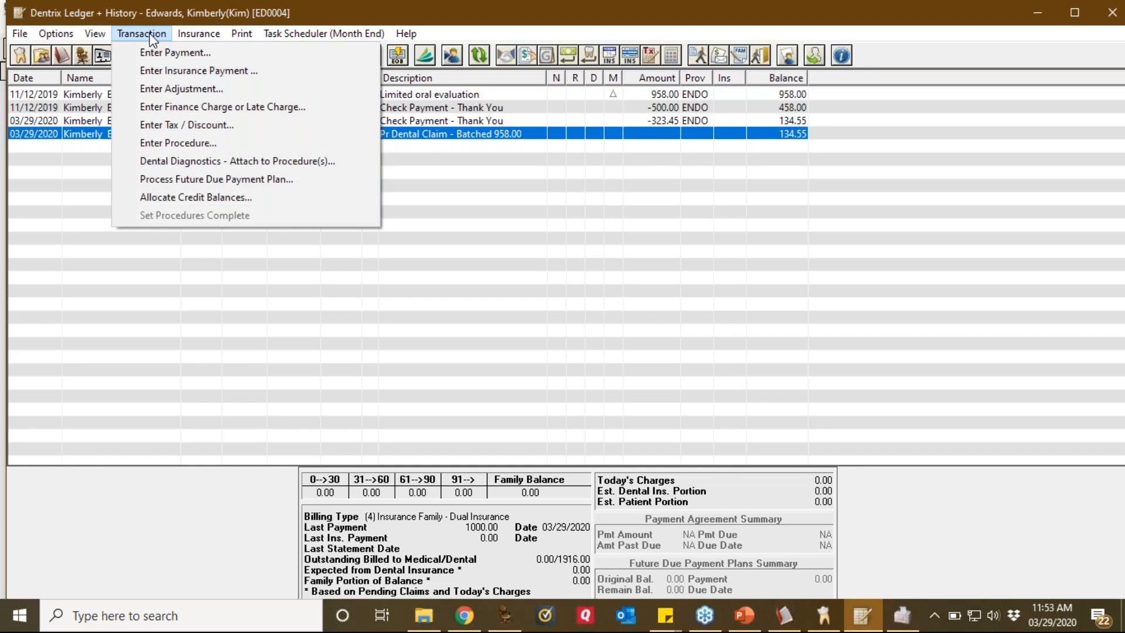
Step: Post a 134.55 Transfer Balance Credit credit adjustment, zeroing this member's balance
{"action": "left_click", "coordinate": [179, 90]}
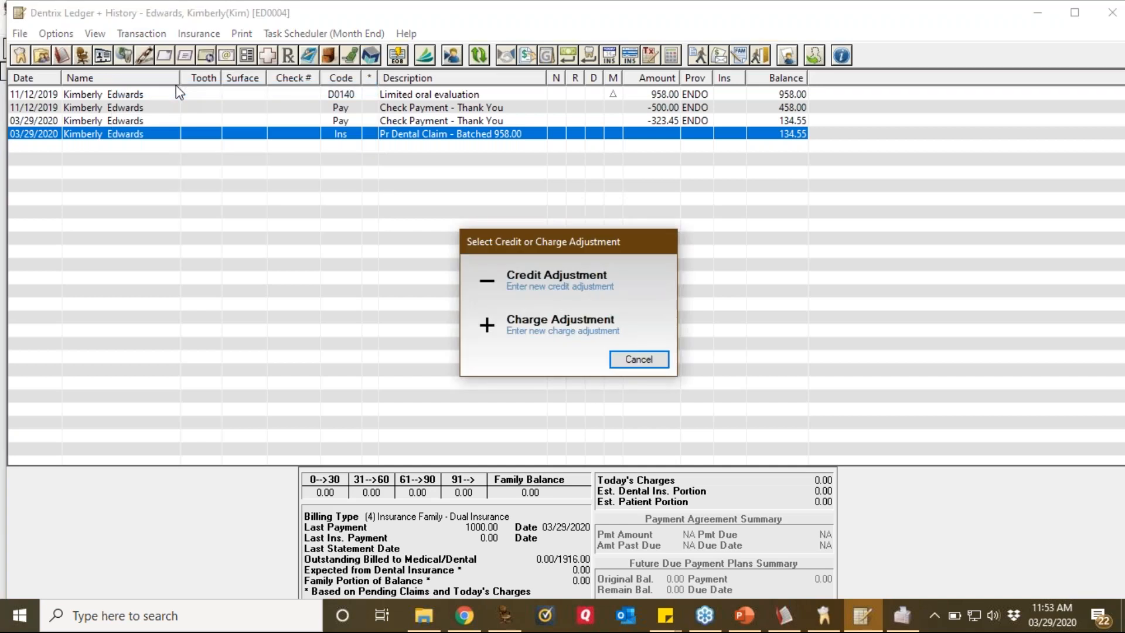
{"action": "left_click", "coordinate": [542, 282]}
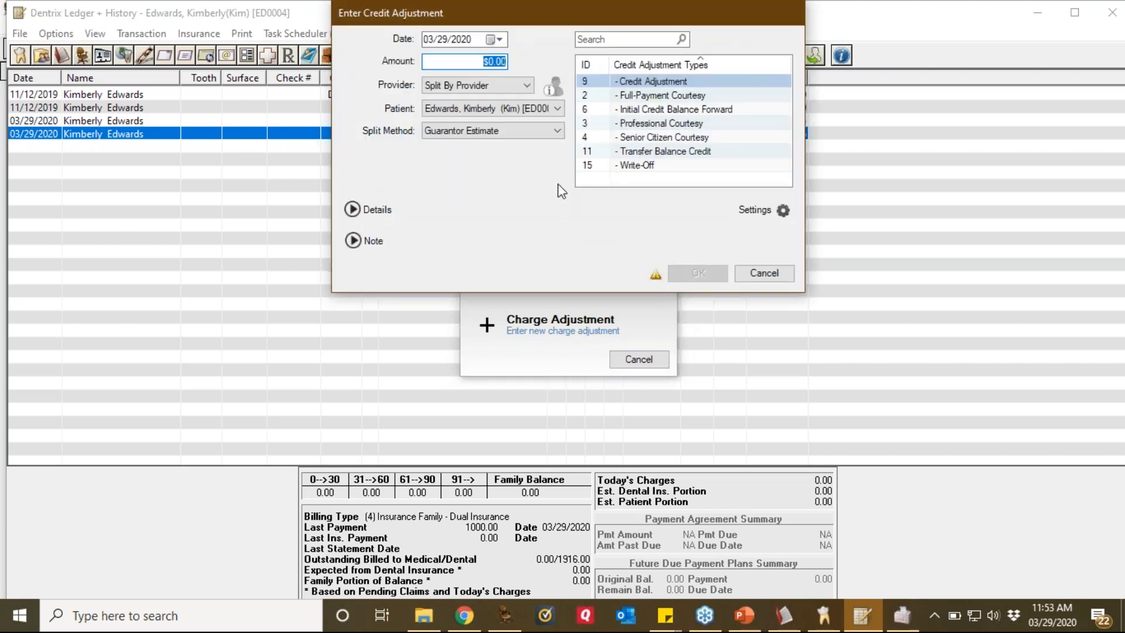
{"action": "left_click_drag", "start_coordinate": [663, 11], "coordinate": [528, 49]}
{"action": "type", "text": "134.55"}
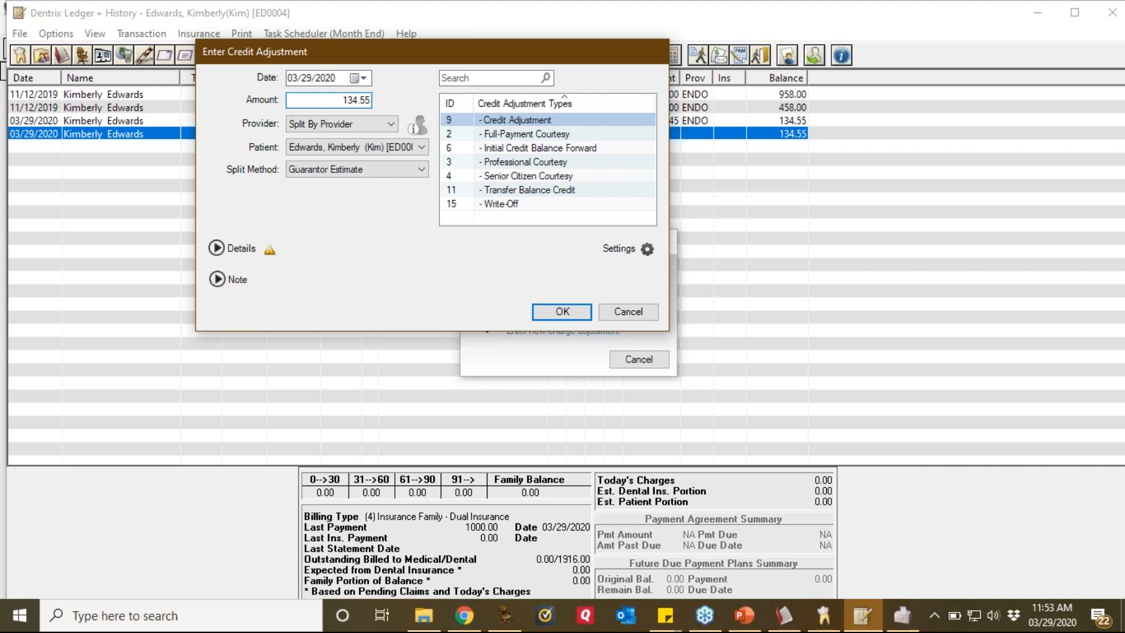
{"action": "left_click", "coordinate": [514, 192]}
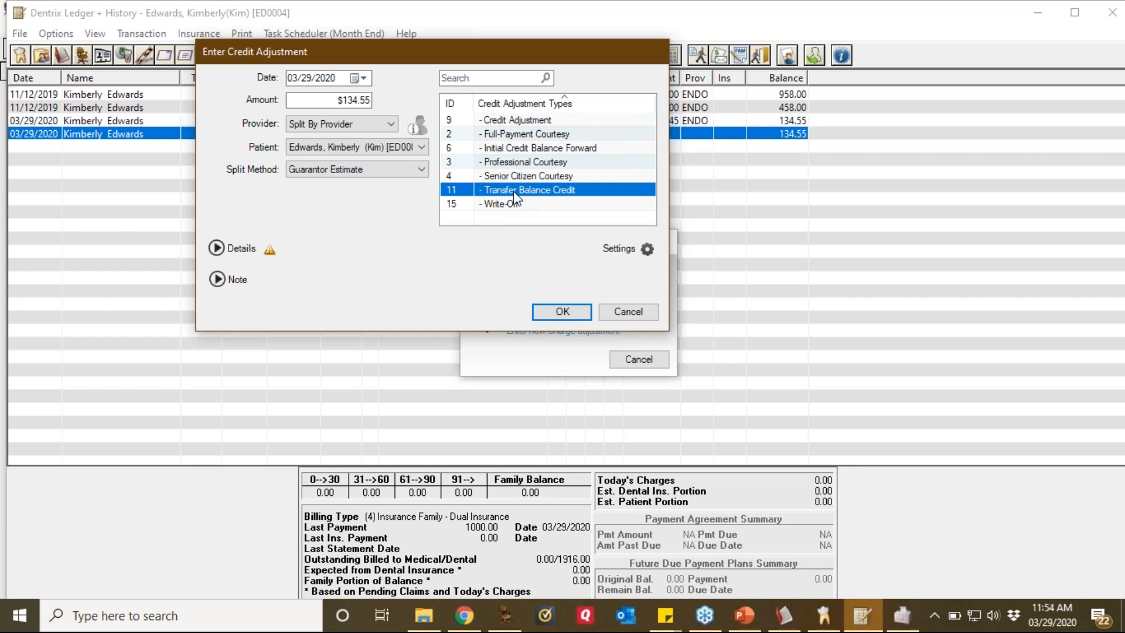
{"action": "left_click", "coordinate": [560, 315]}
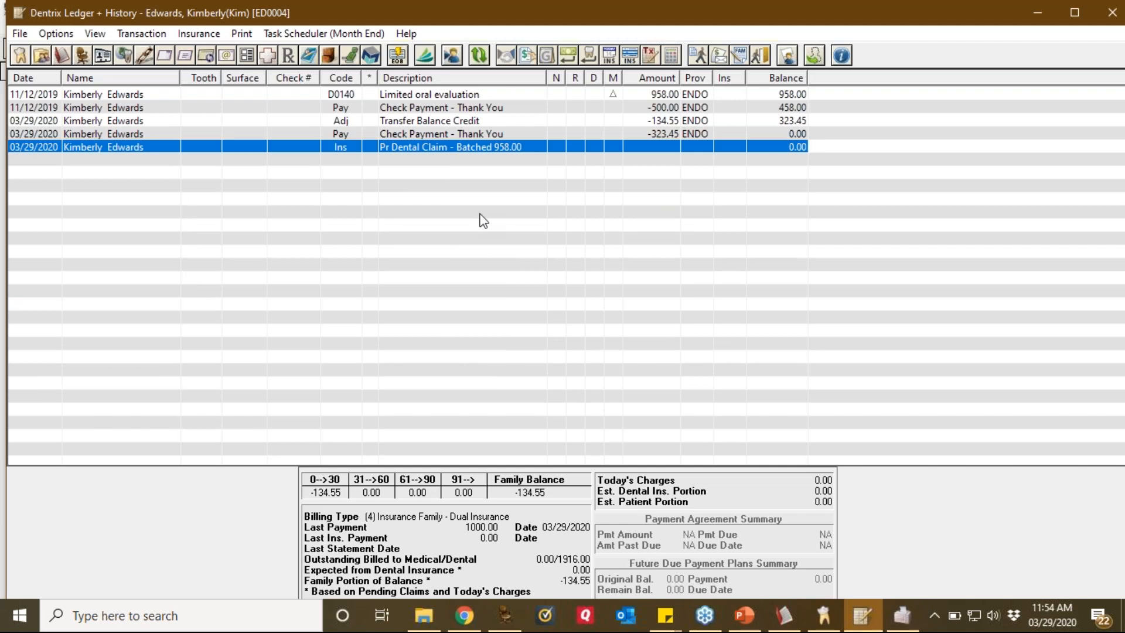
Step: Switch to the junior family member and post a 281.45 Transfer Balance Credit adjustment
{"action": "left_click", "coordinate": [94, 34]}
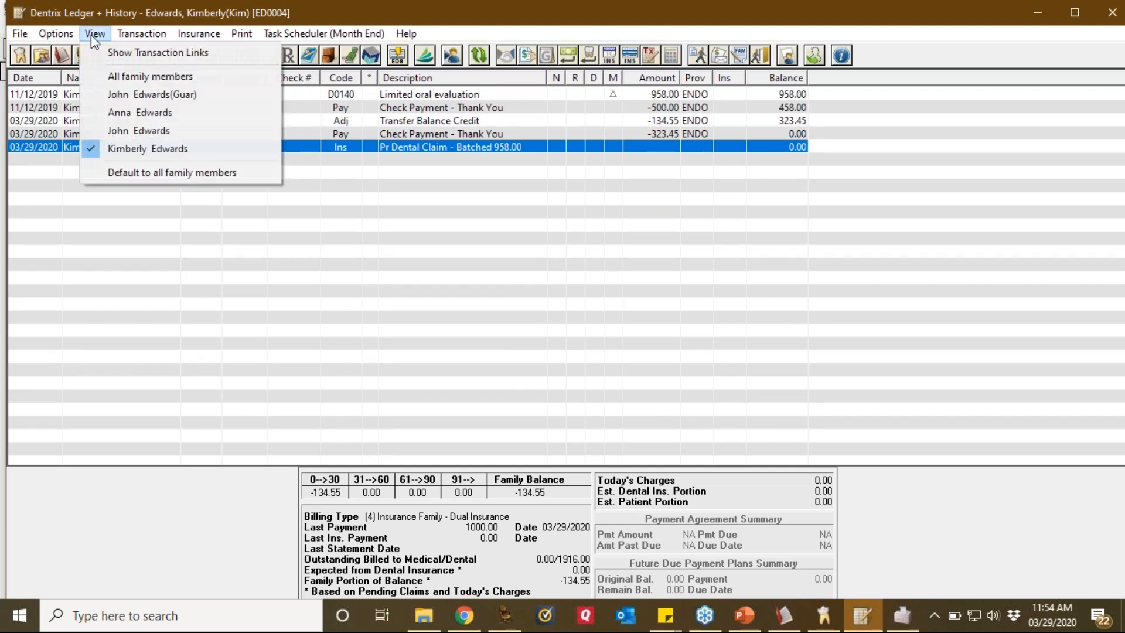
{"action": "left_click", "coordinate": [128, 131]}
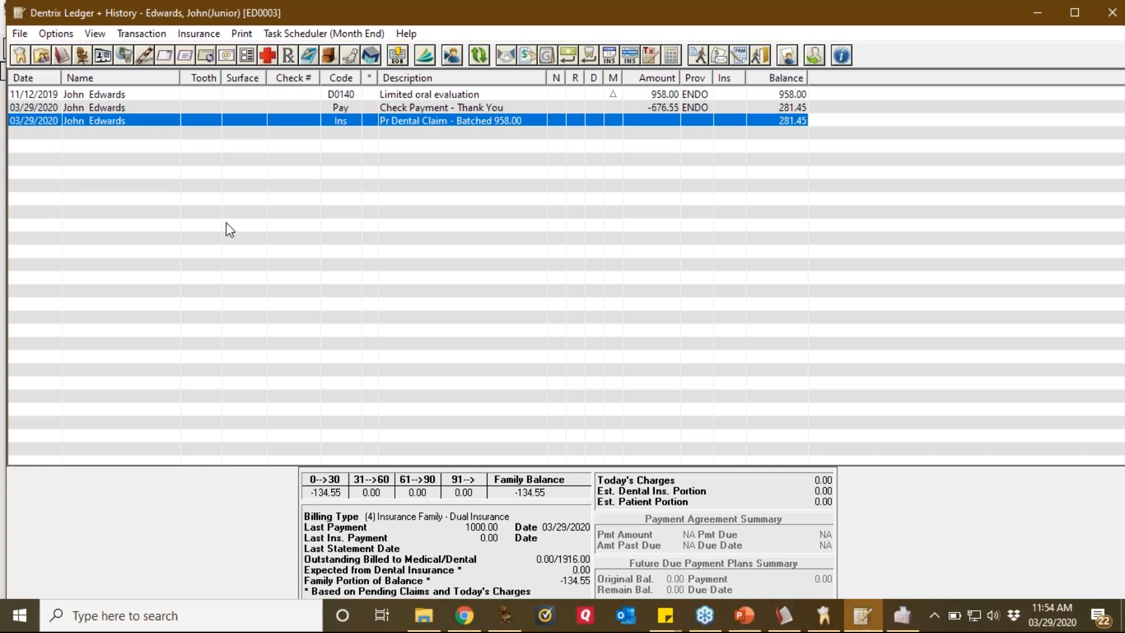
{"action": "left_click", "coordinate": [128, 34]}
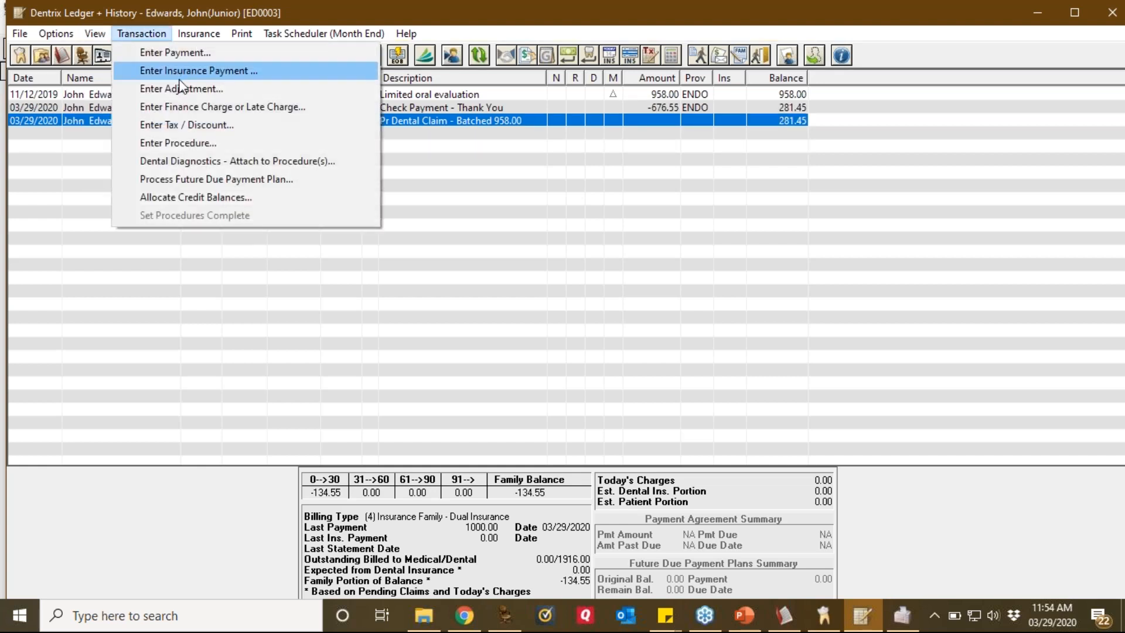
{"action": "left_click", "coordinate": [183, 91]}
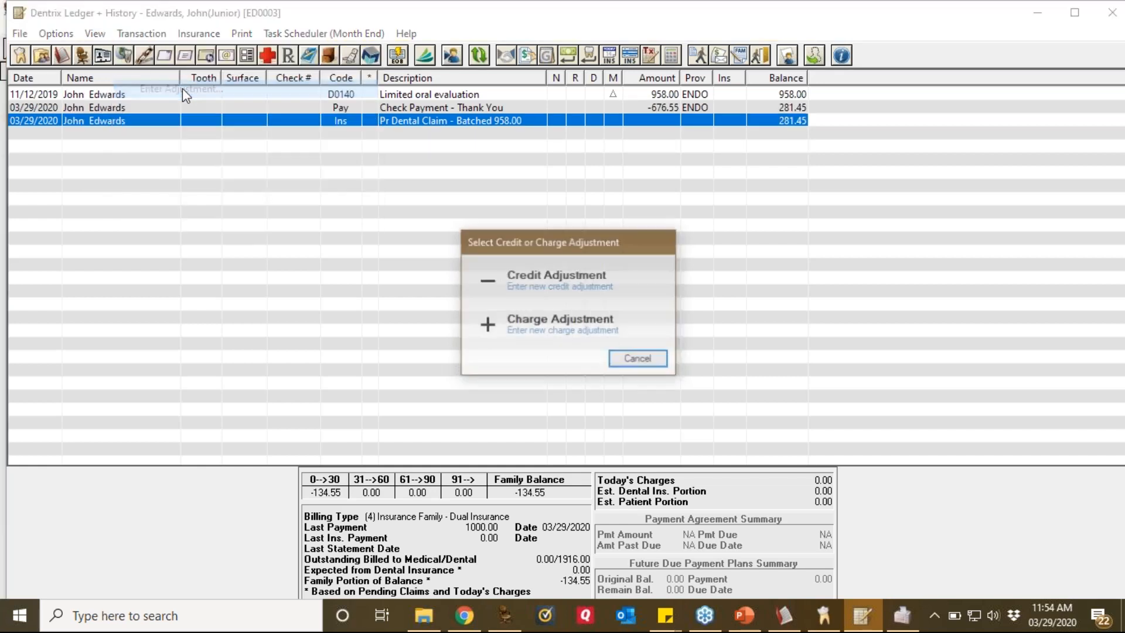
{"action": "left_click", "coordinate": [609, 293]}
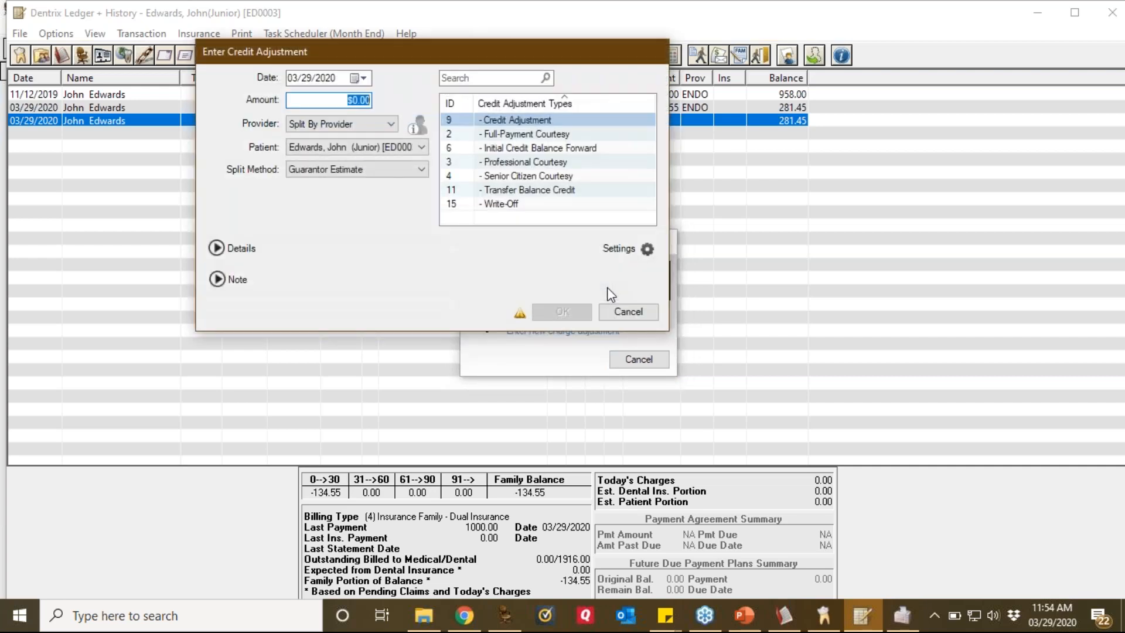
{"action": "type", "text": "28"}
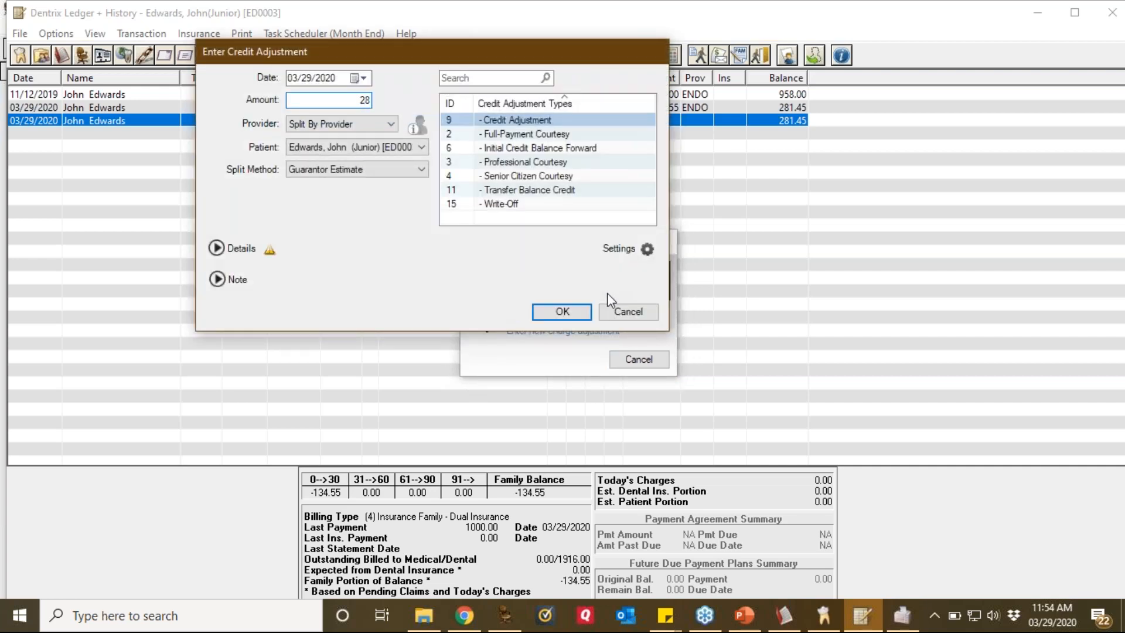
{"action": "type", "text": "1.45"}
{"action": "left_click", "coordinate": [577, 189]}
{"action": "left_click", "coordinate": [571, 311]}
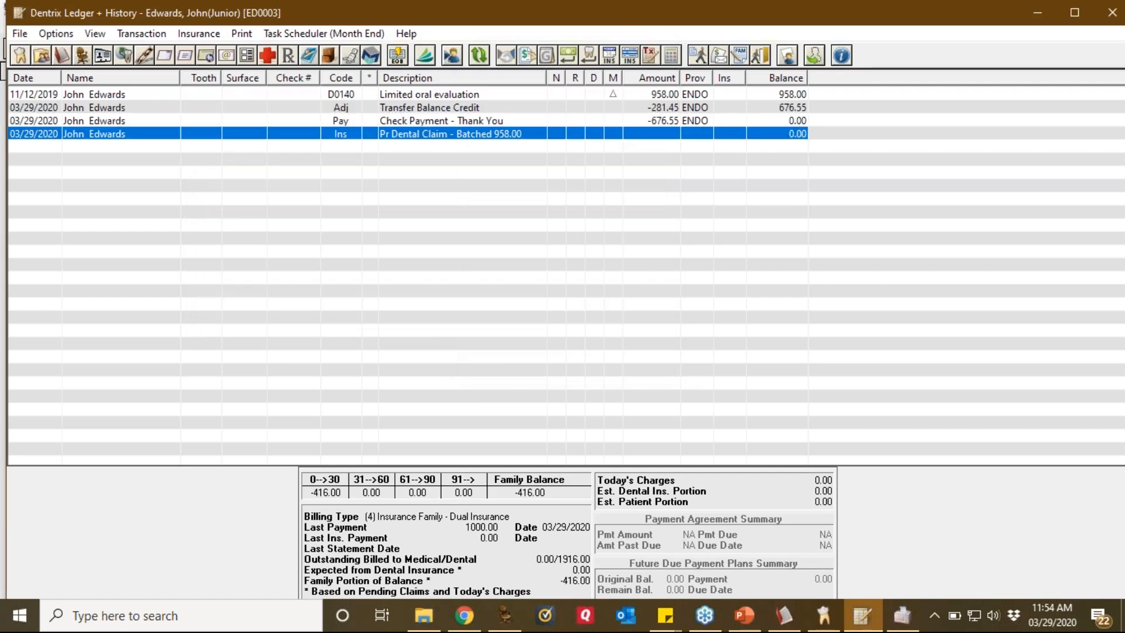
{"action": "left_click", "coordinate": [96, 35]}
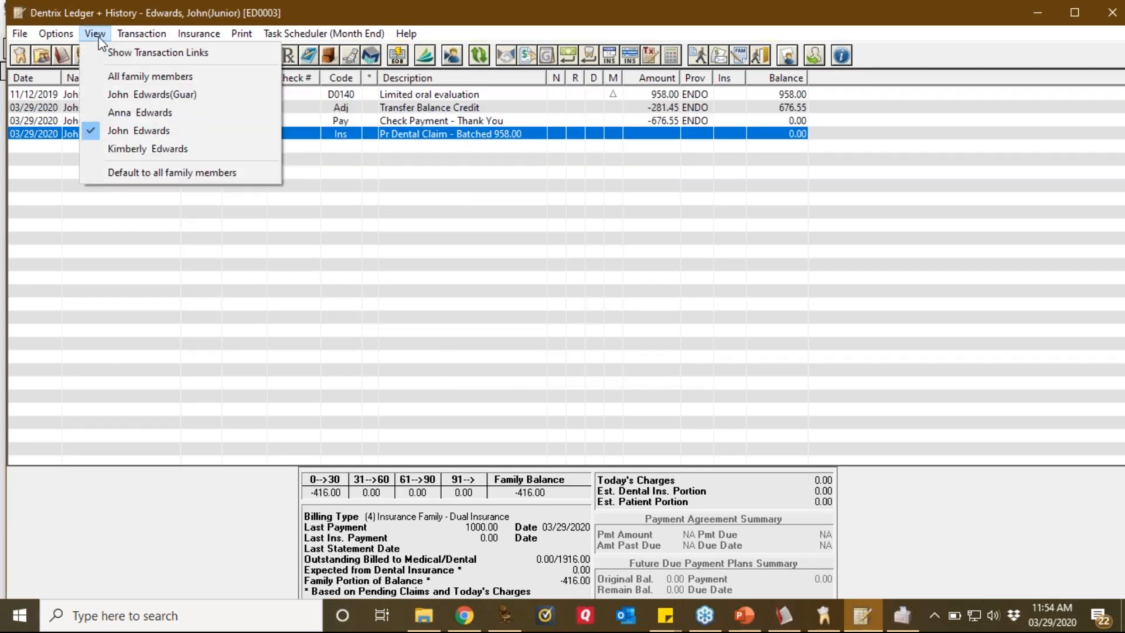
Step: Switch the ledger to the guarantor's account and start a new charge adjustment
{"action": "left_click", "coordinate": [117, 94]}
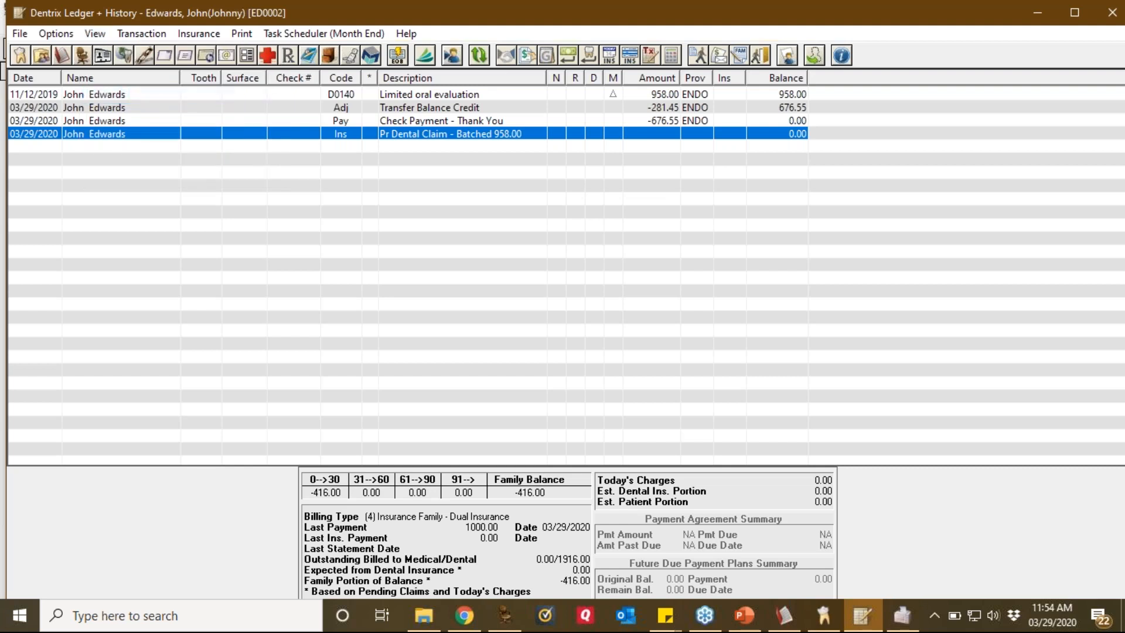
{"action": "left_click", "coordinate": [211, 37]}
{"action": "mouse_move", "coordinate": [141, 35]}
{"action": "left_click", "coordinate": [179, 89]}
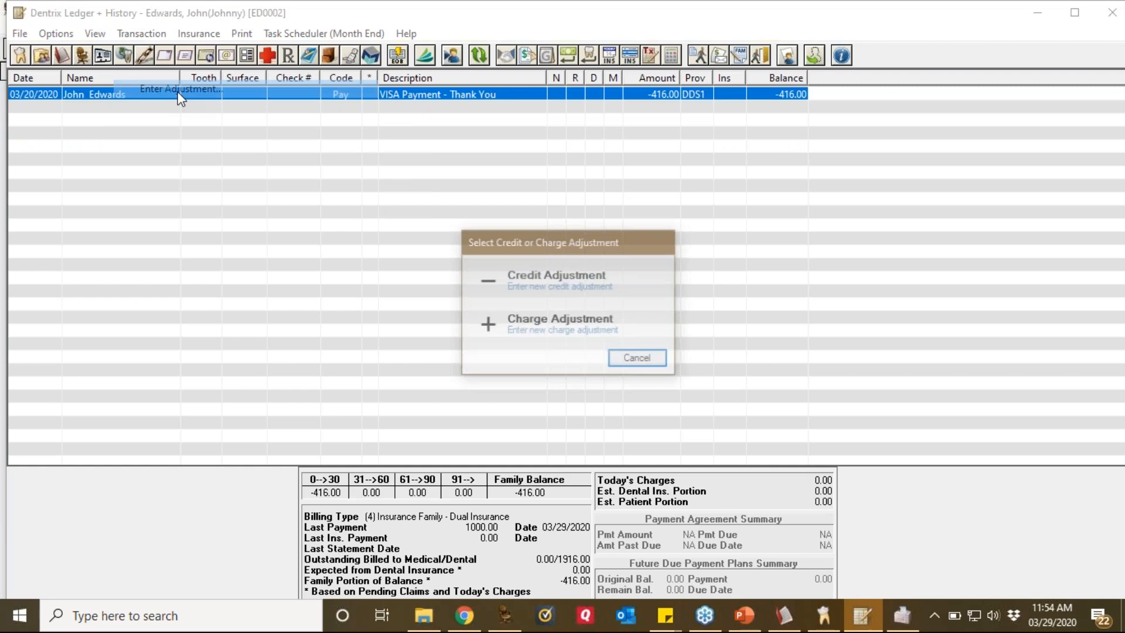
{"action": "left_click", "coordinate": [557, 320]}
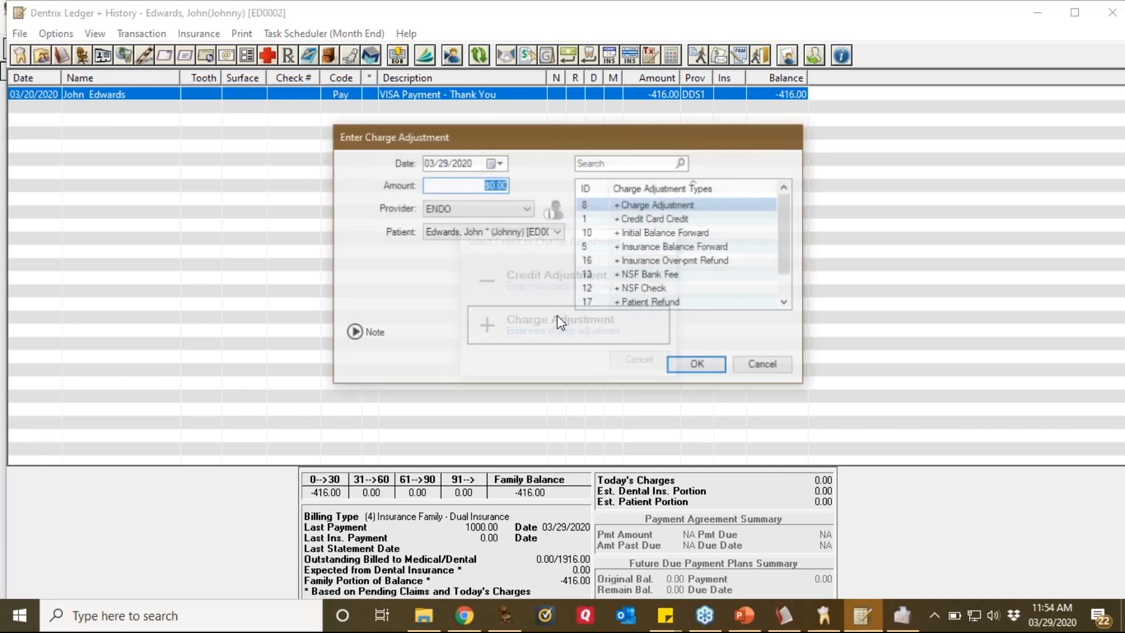
Step: Post a 416.00 charge adjustment of type Transfer Balance Charge to the ledger
{"action": "type", "text": "416"}
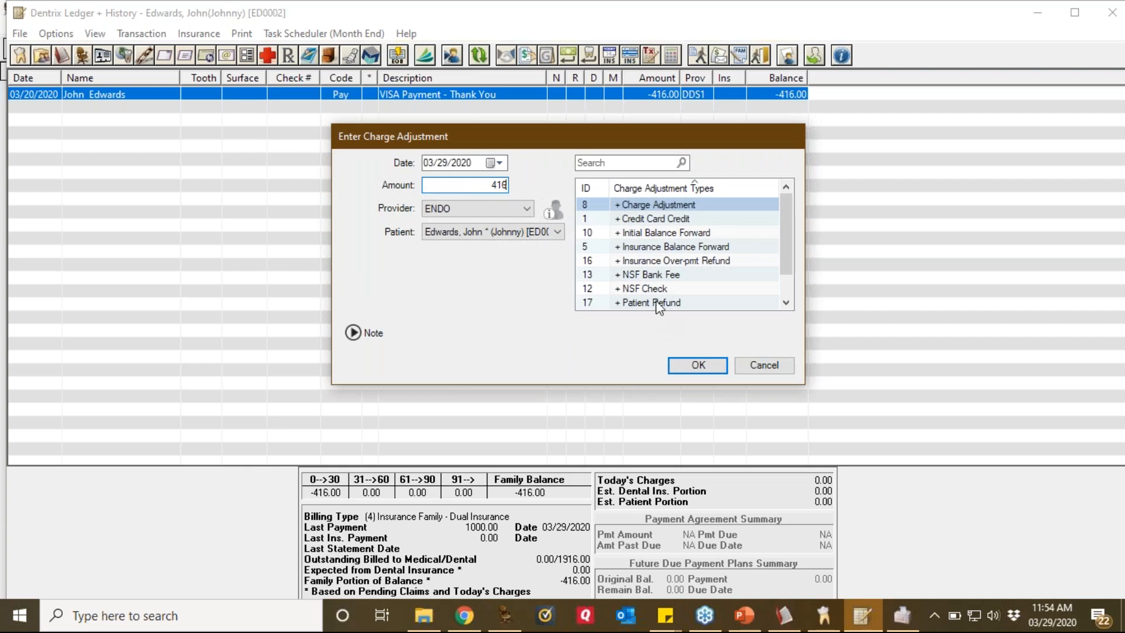
{"action": "left_click", "coordinate": [785, 303]}
{"action": "left_click", "coordinate": [785, 303]}
{"action": "left_click", "coordinate": [732, 302]}
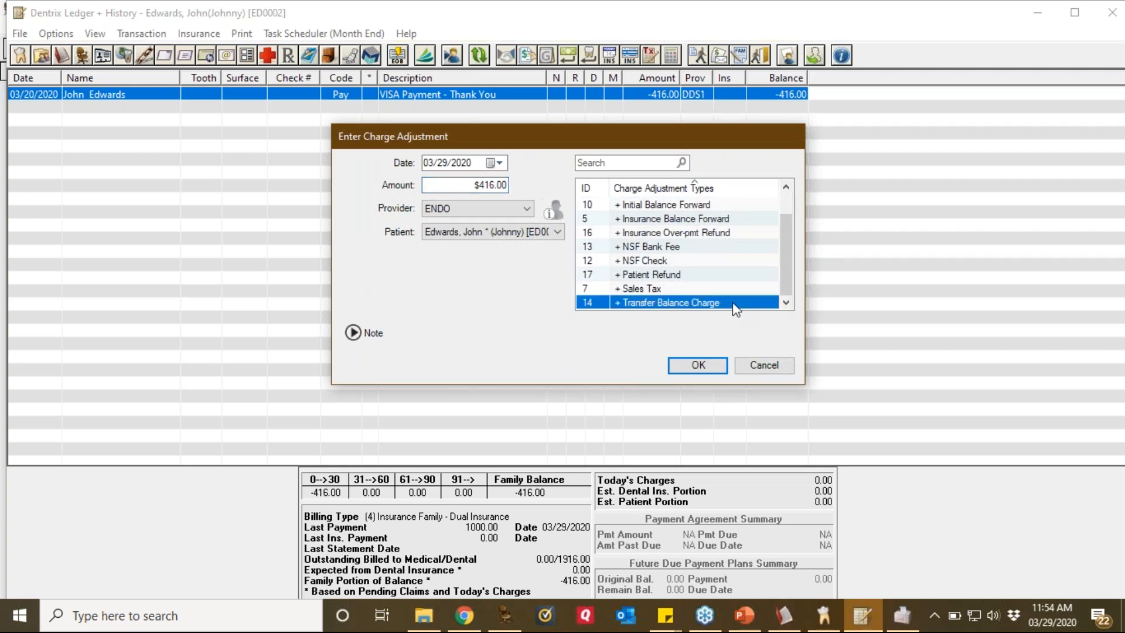
{"action": "left_click", "coordinate": [702, 365]}
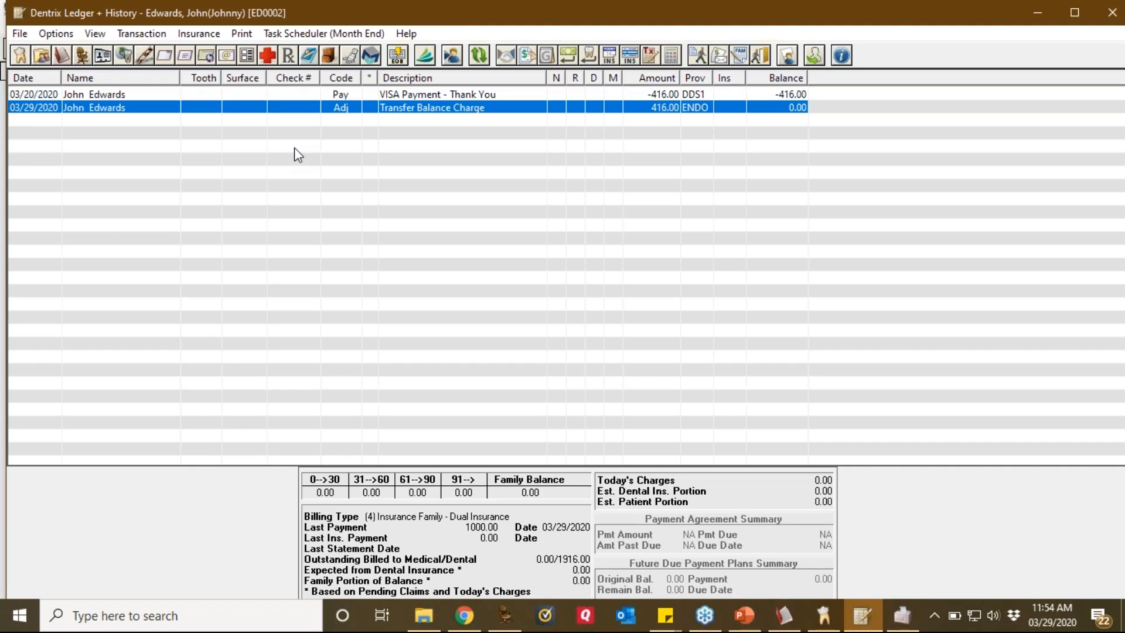
{"action": "left_click", "coordinate": [133, 36]}
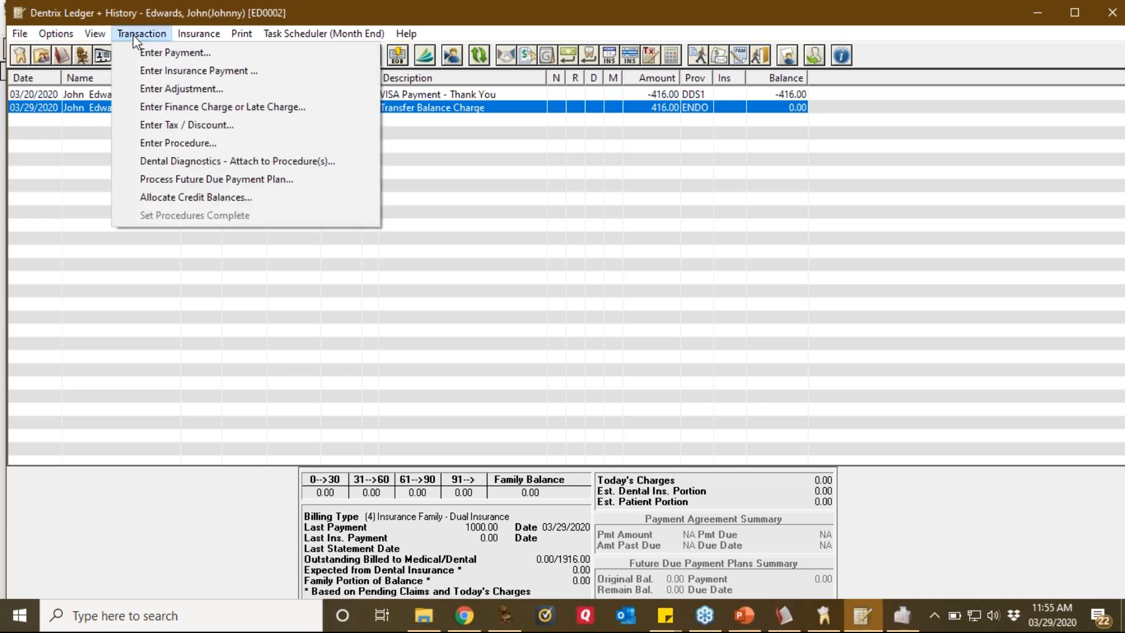
Step: Allocate the guarantor's credit by Guarantor Estimate, posting offsetting 416.00 DDS1/ENDO transfer adjustments
{"action": "left_click", "coordinate": [196, 197]}
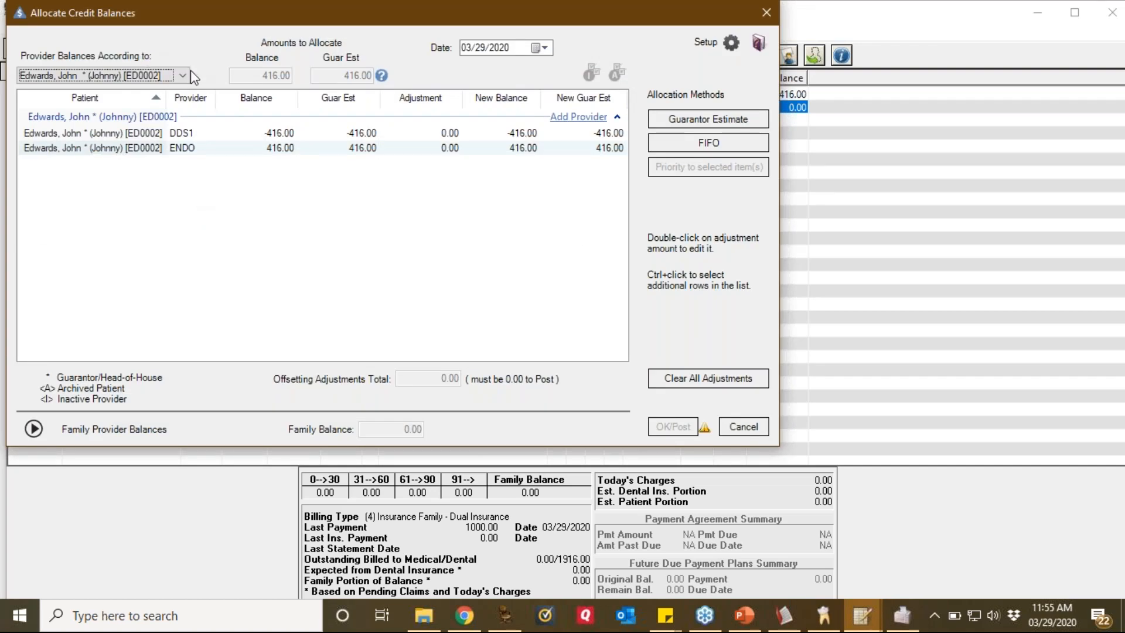
{"action": "left_click", "coordinate": [178, 77]}
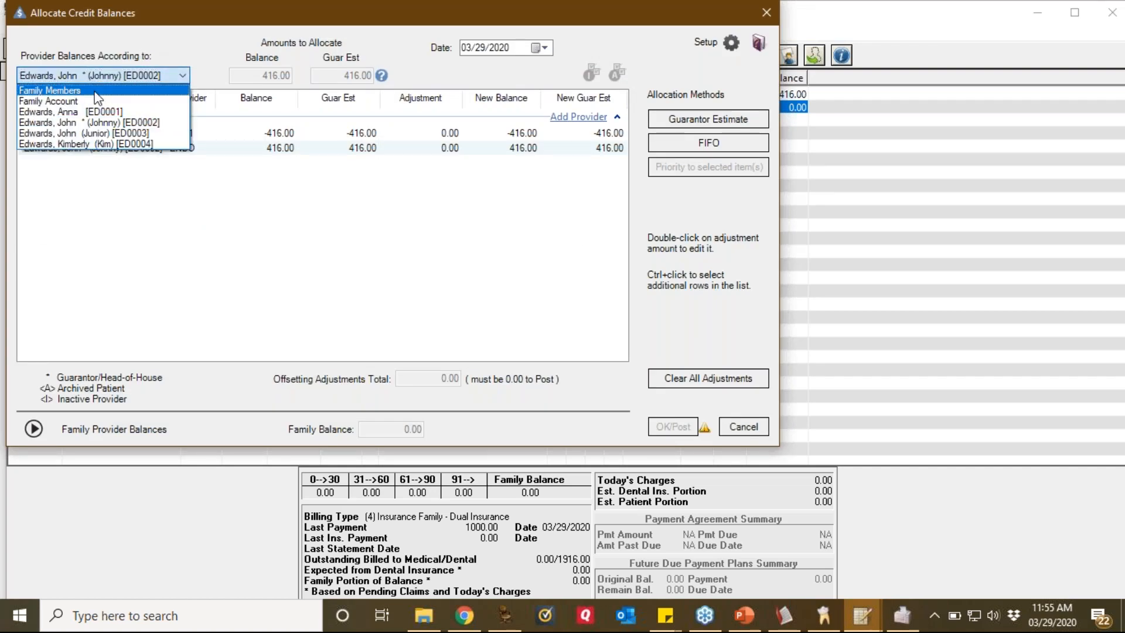
{"action": "left_click", "coordinate": [82, 145]}
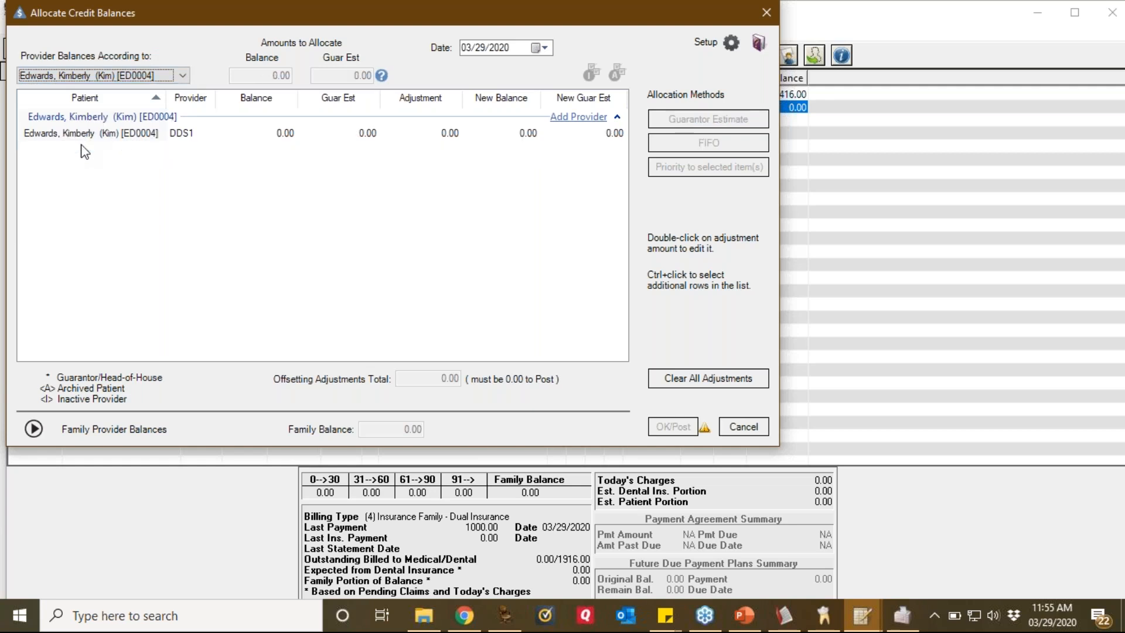
{"action": "left_click", "coordinate": [178, 78]}
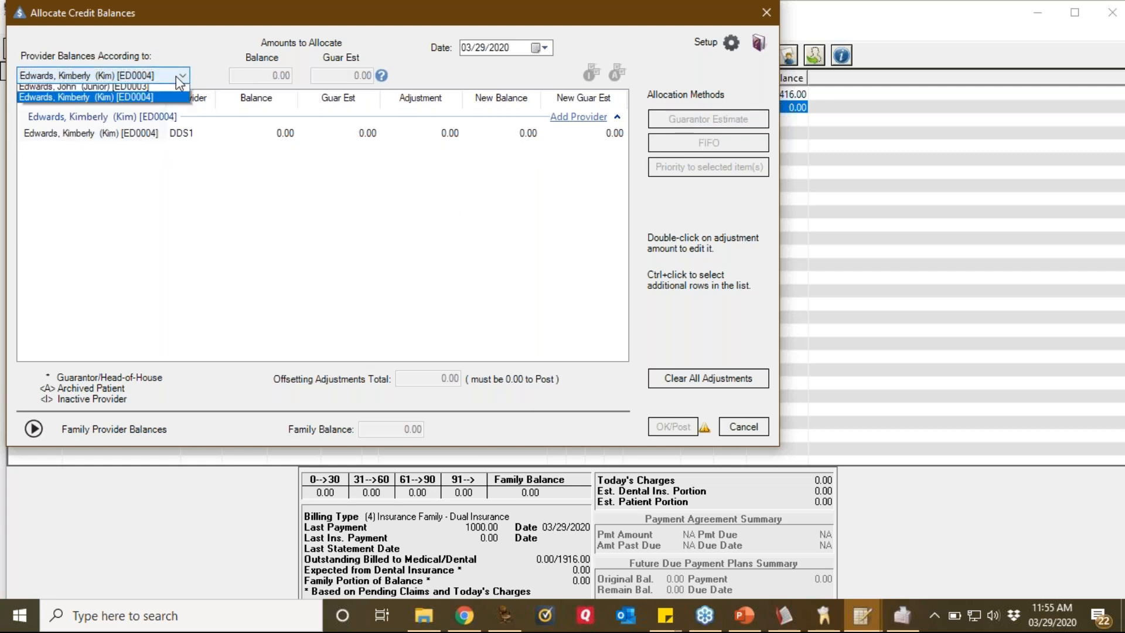
{"action": "left_click", "coordinate": [125, 132]}
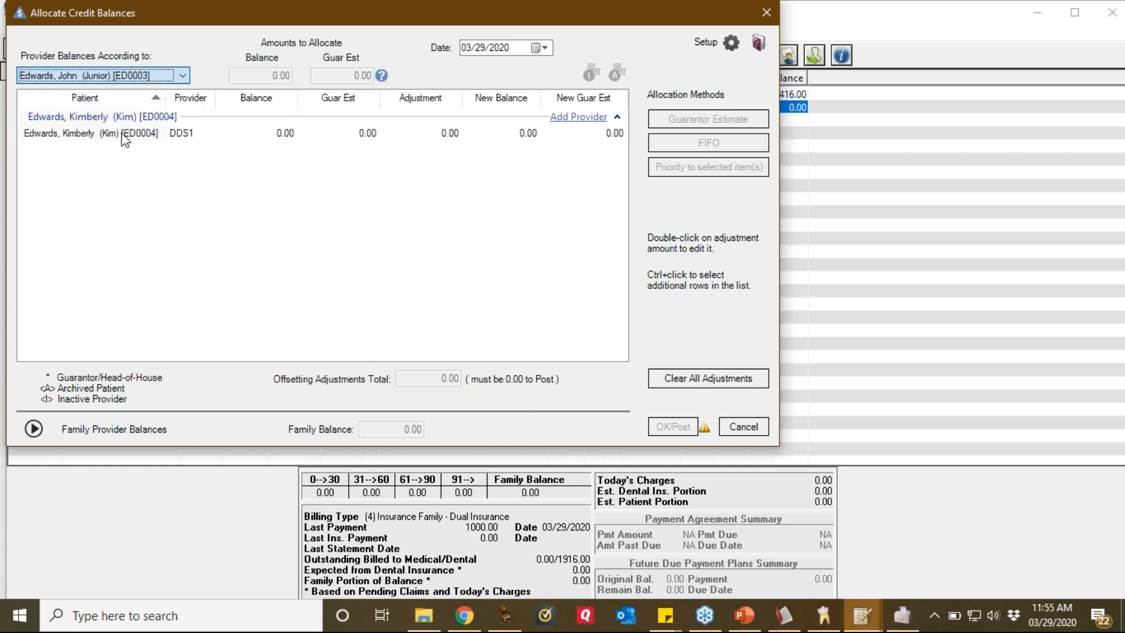
{"action": "left_click", "coordinate": [182, 76]}
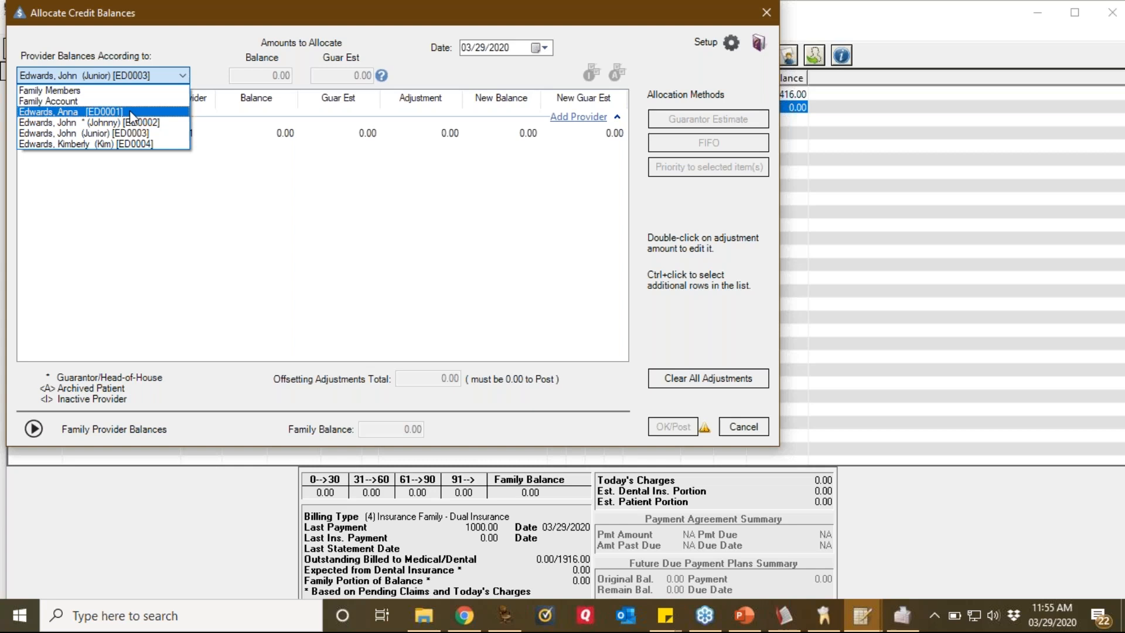
{"action": "left_click", "coordinate": [128, 118]}
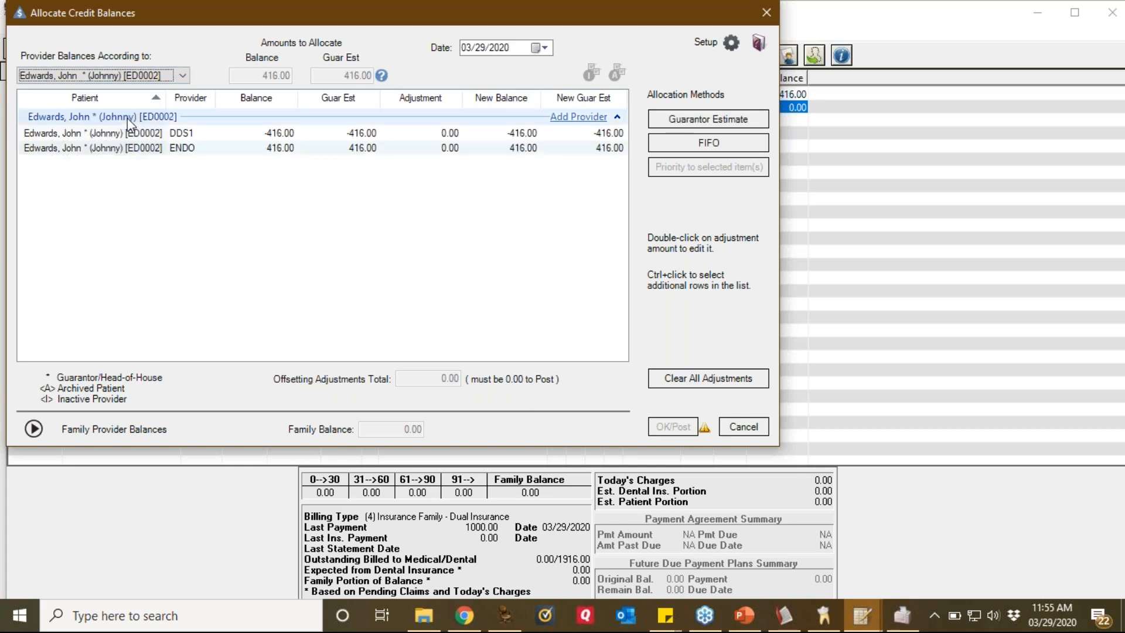
{"action": "left_click", "coordinate": [716, 123]}
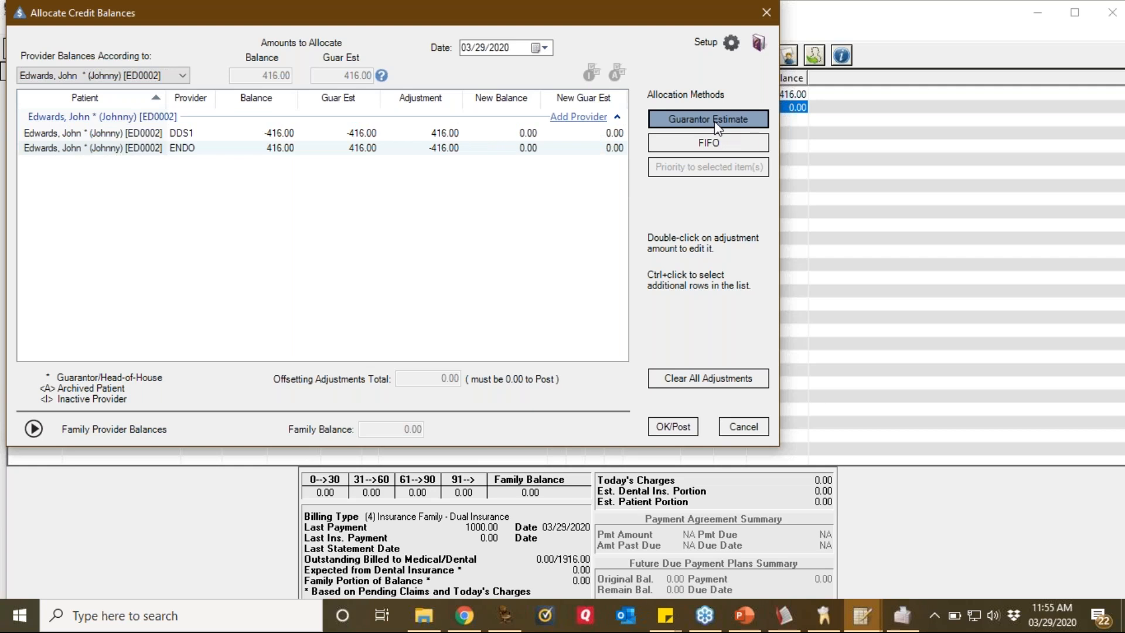
{"action": "left_click", "coordinate": [672, 427]}
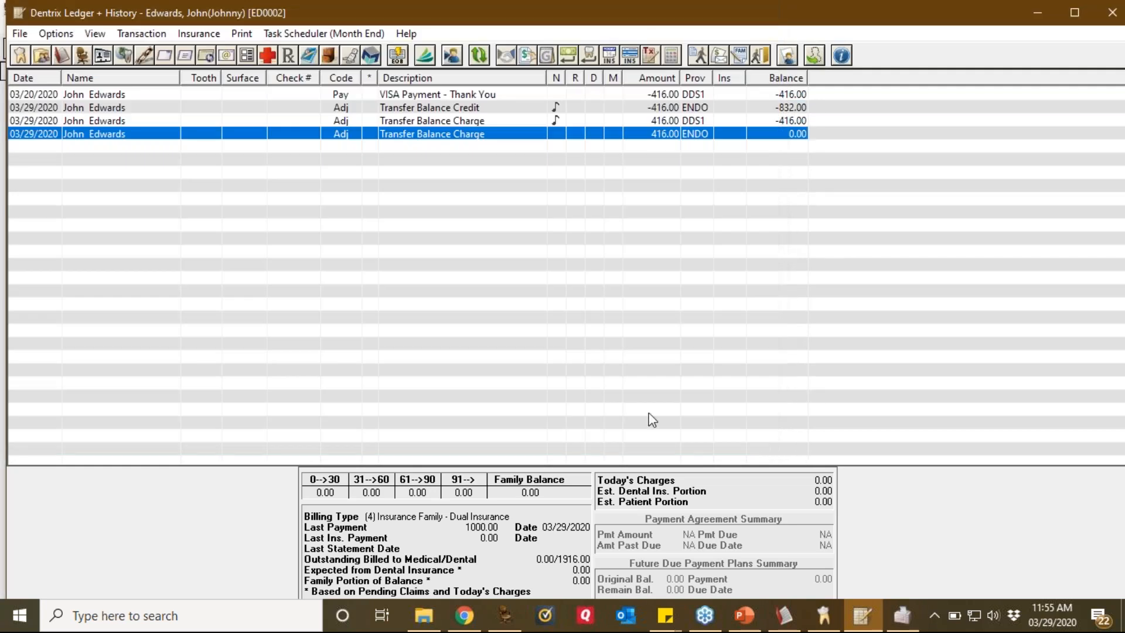
Step: Switch the ledger to another family member and open Allocate Credit Balances
{"action": "left_click", "coordinate": [95, 34]}
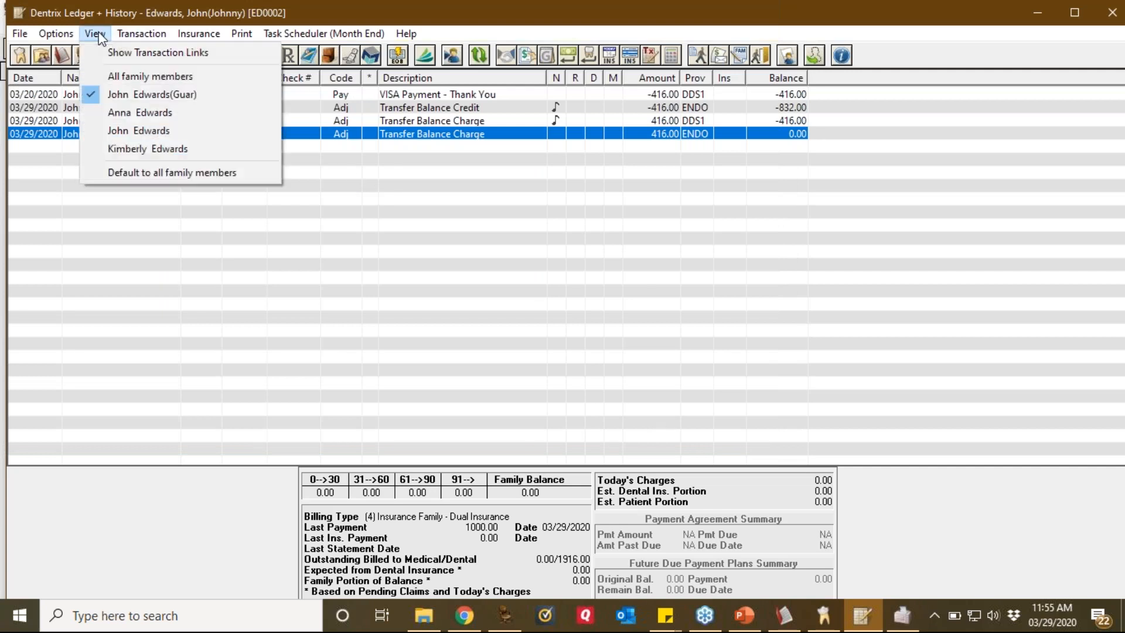
{"action": "left_click", "coordinate": [118, 132]}
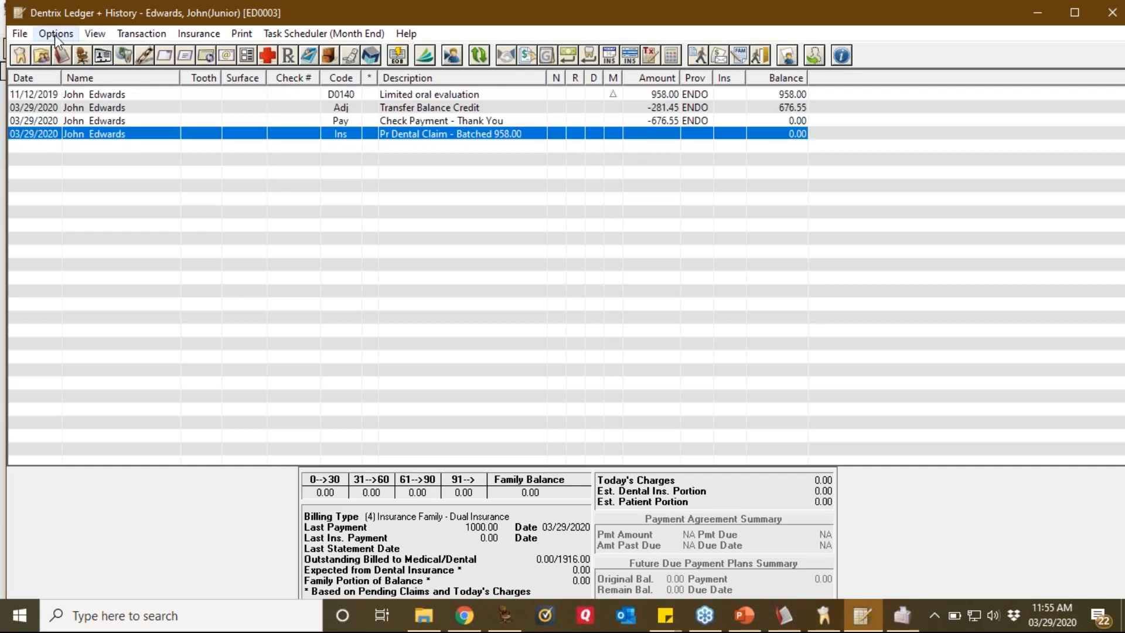
{"action": "left_click", "coordinate": [130, 39]}
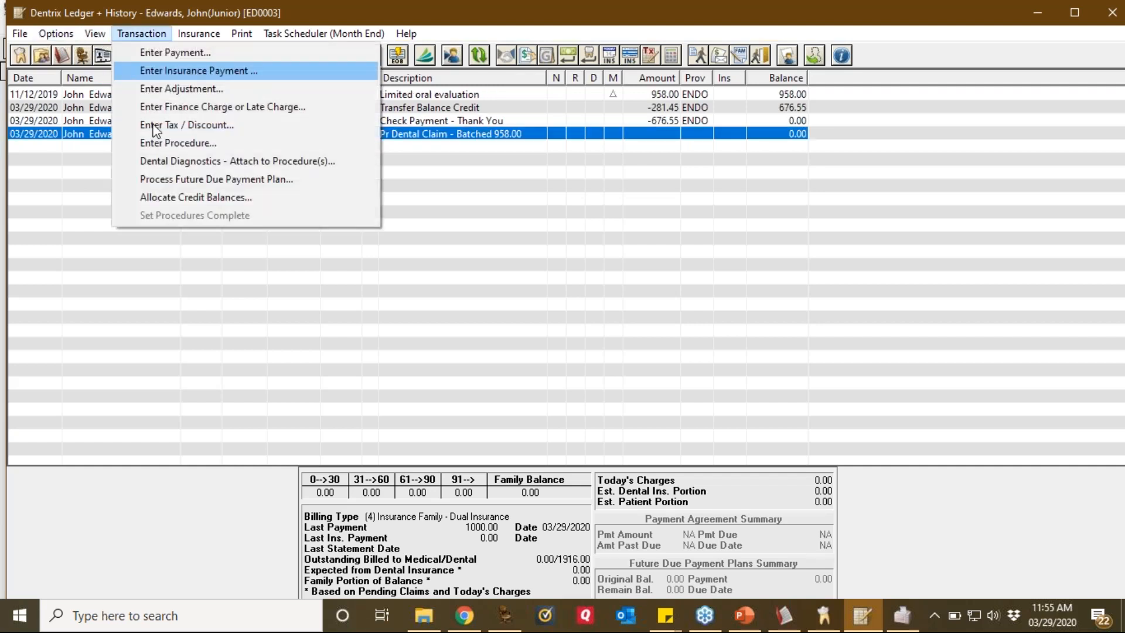
{"action": "left_click", "coordinate": [171, 199]}
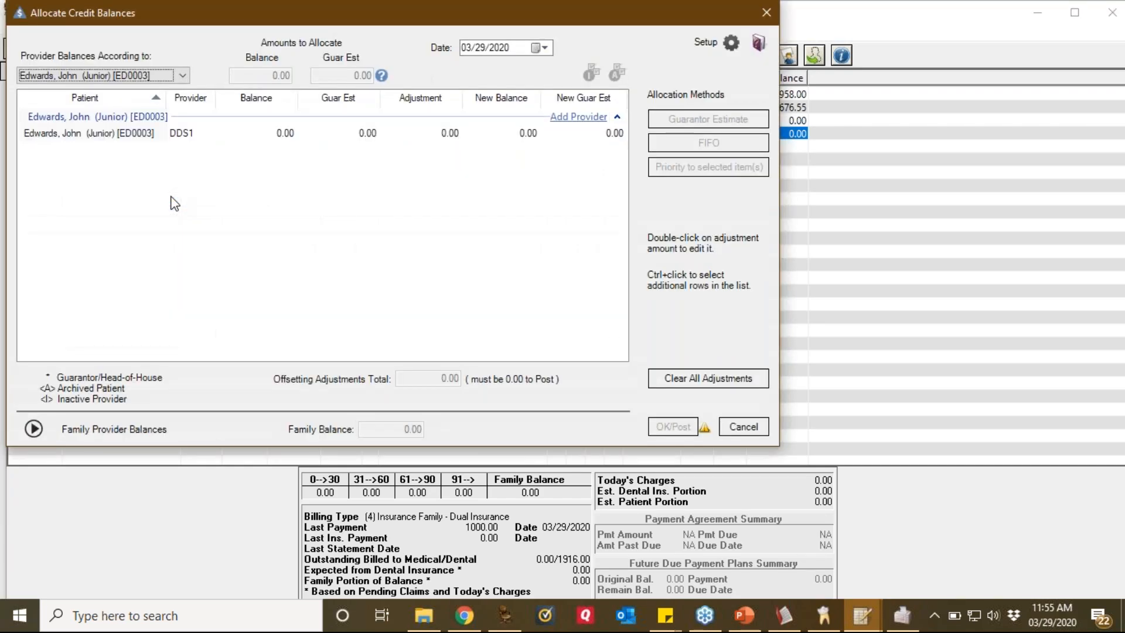
Step: Check the junior family member's provider balances, all 0.00, and cancel without posting
{"action": "left_click", "coordinate": [183, 76]}
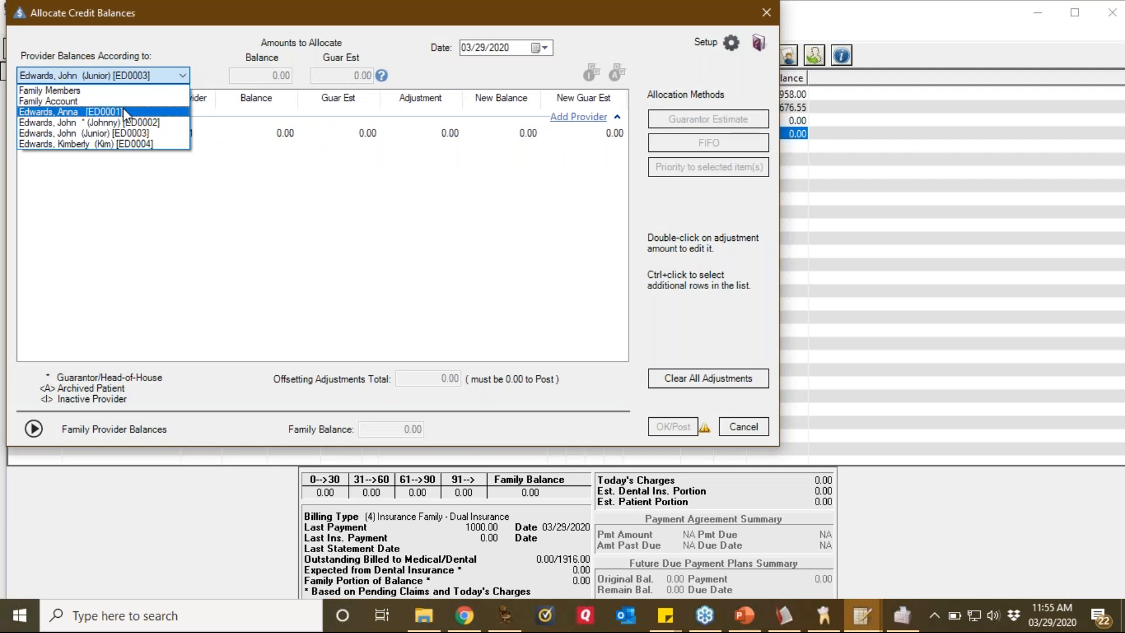
{"action": "left_click", "coordinate": [123, 108]}
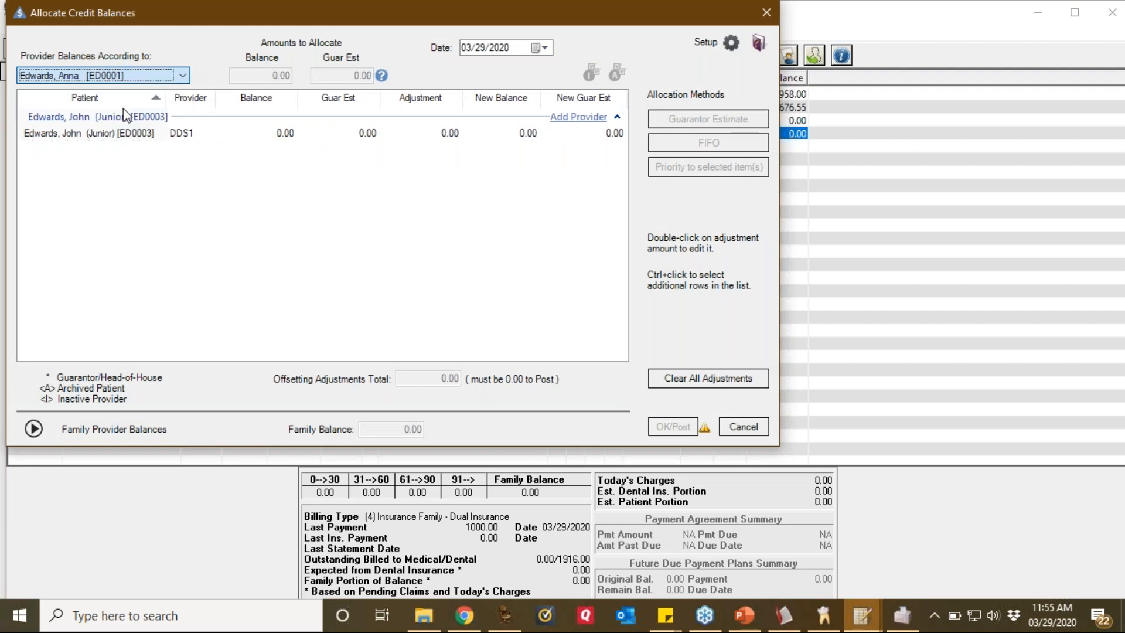
{"action": "left_click", "coordinate": [183, 75]}
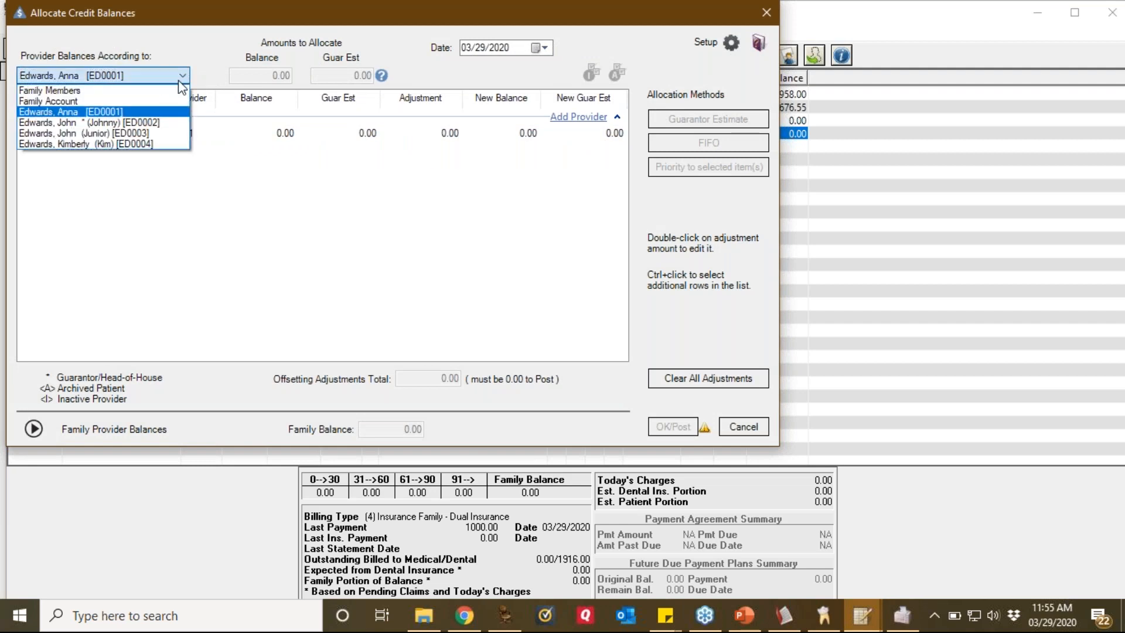
{"action": "left_click", "coordinate": [163, 134]}
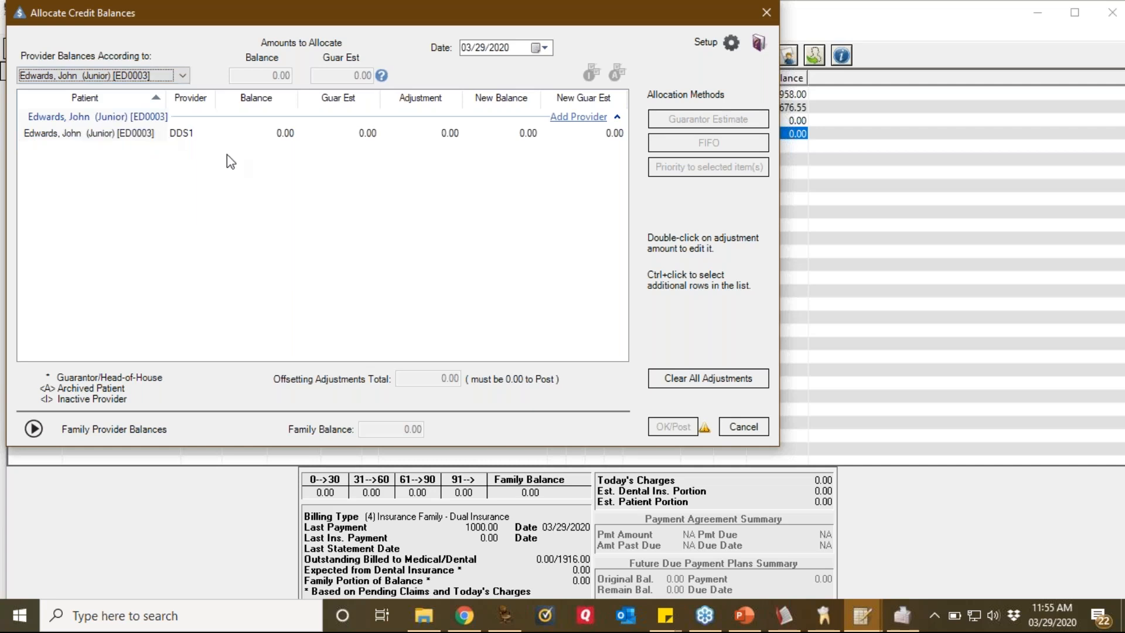
{"action": "left_click", "coordinate": [745, 428]}
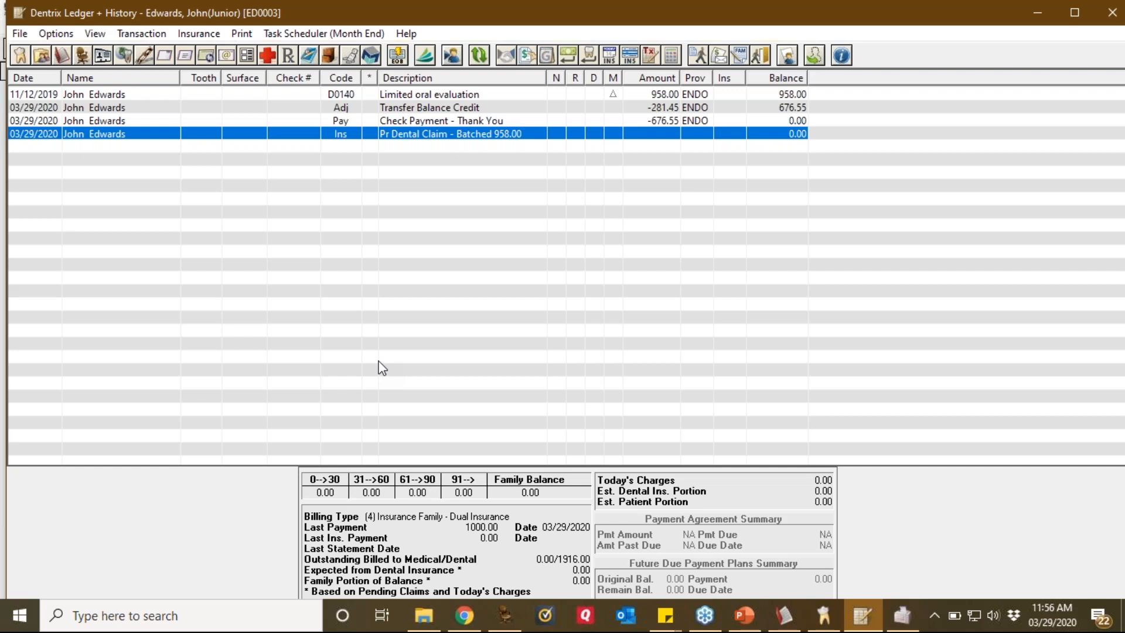
Step: Open the File menu of the junior family member's ledger
{"action": "left_click", "coordinate": [20, 34]}
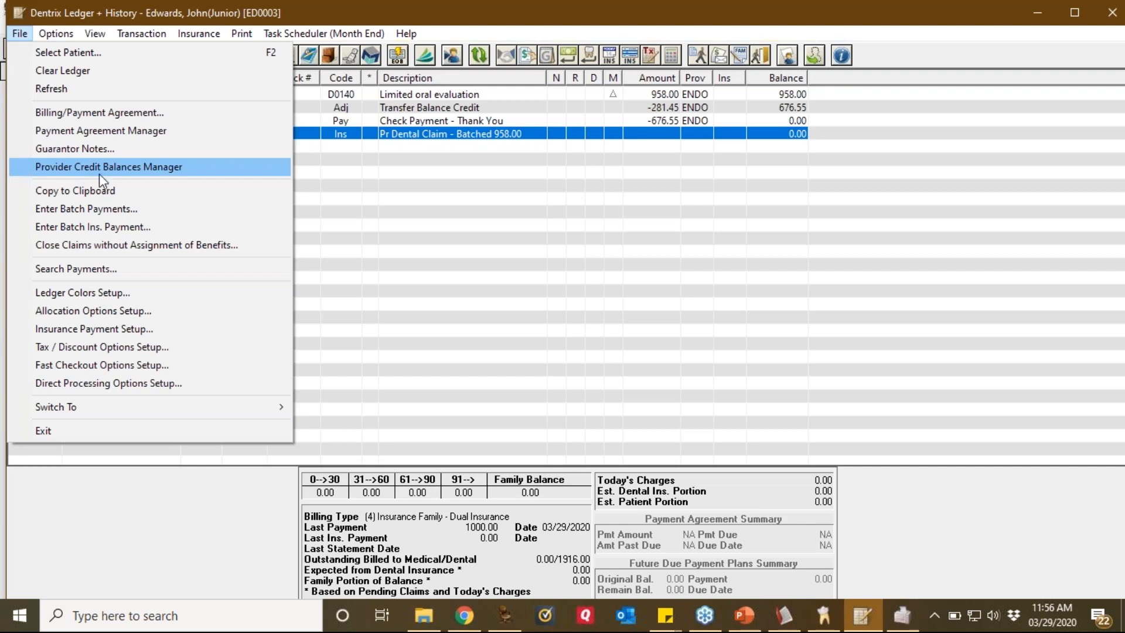
Step: Load the Provider Credit Balances Manager, preview the Provider Credits Report, and select the $164.00 guarantor
{"action": "left_click", "coordinate": [113, 167]}
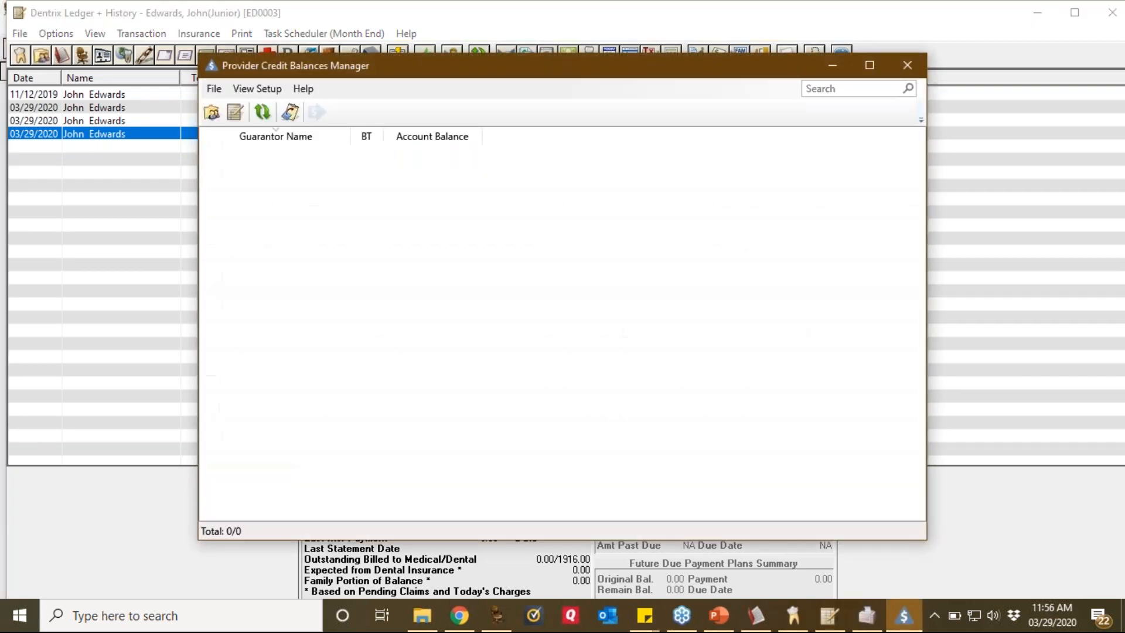
{"action": "left_click", "coordinate": [615, 518]}
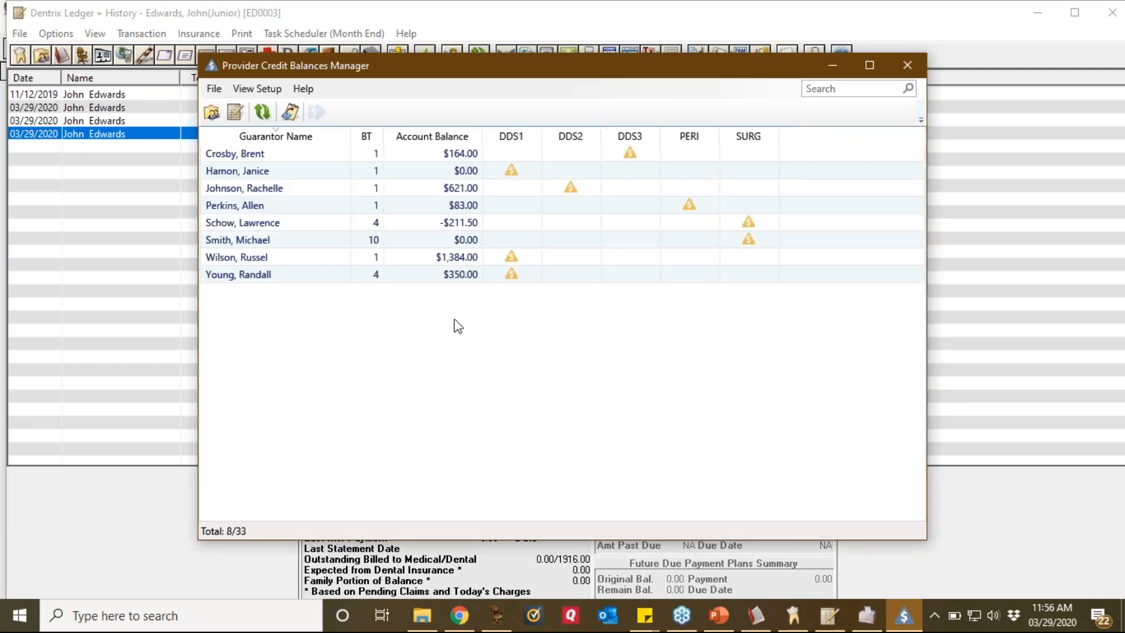
{"action": "left_click", "coordinate": [867, 617]}
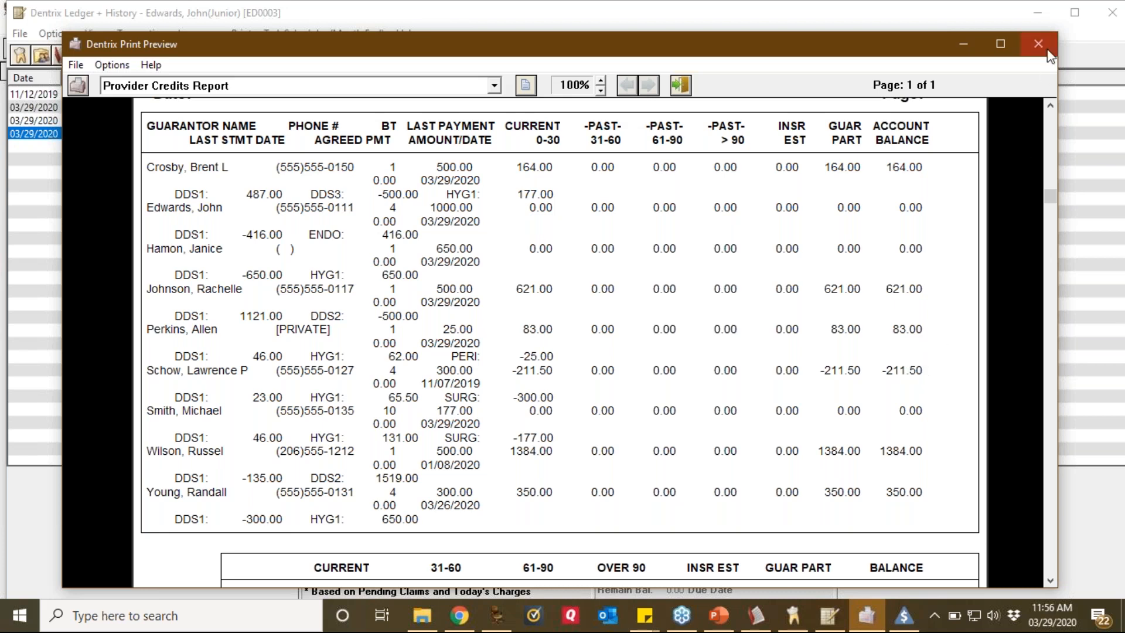
{"action": "left_click", "coordinate": [966, 45]}
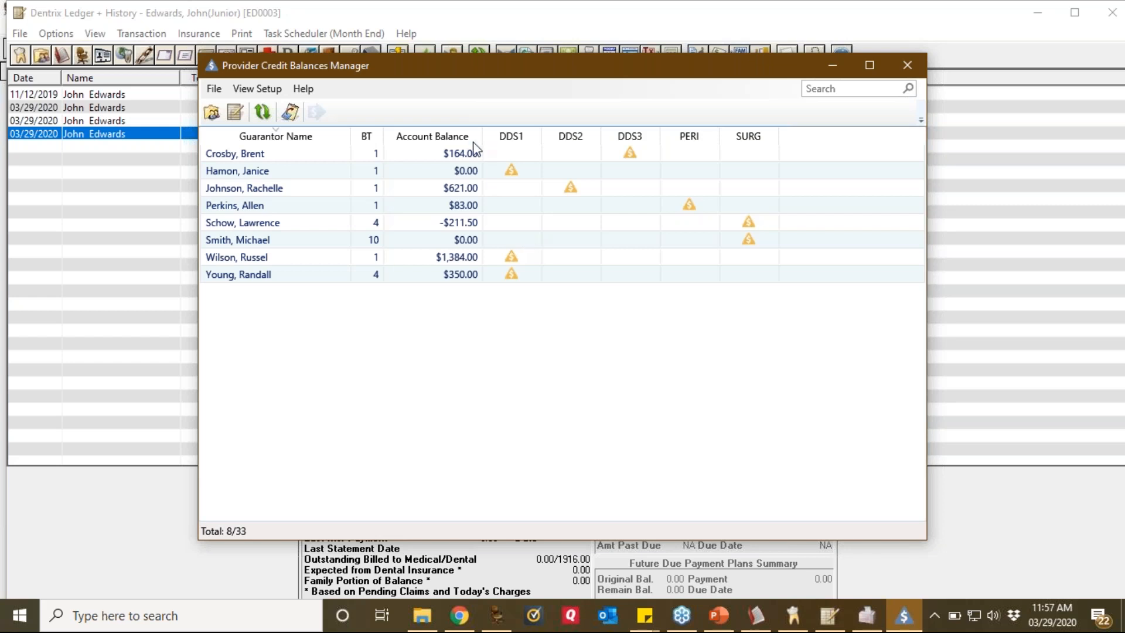
{"action": "left_click", "coordinate": [462, 156]}
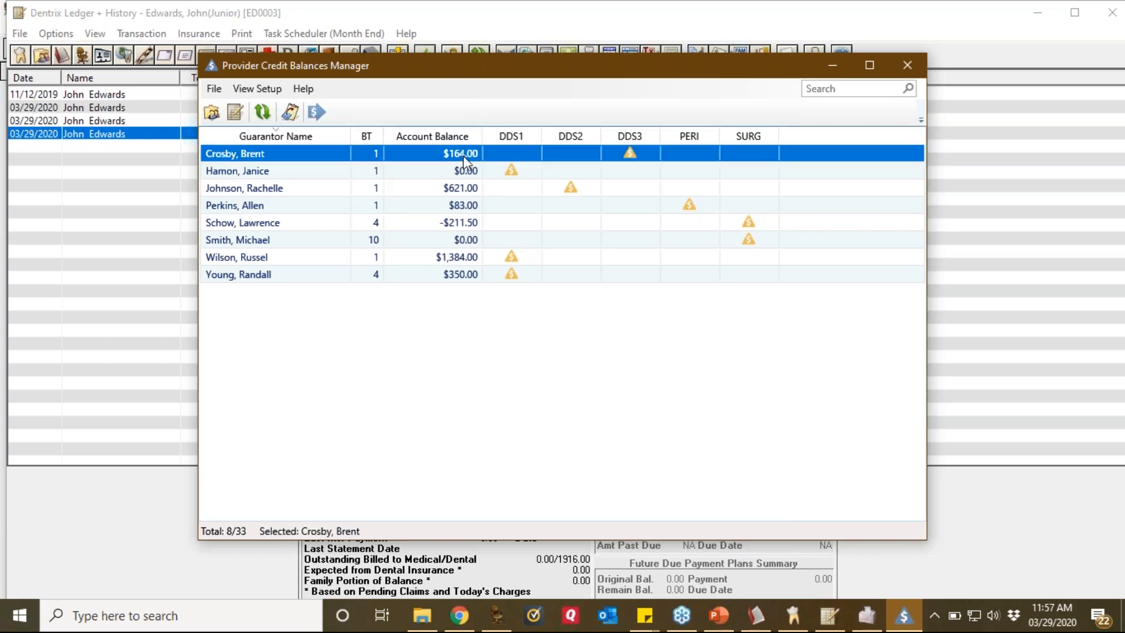
Step: Post a Guarantor Estimate credit allocation for the first guarantor's $164.00 balance
{"action": "left_click", "coordinate": [315, 111]}
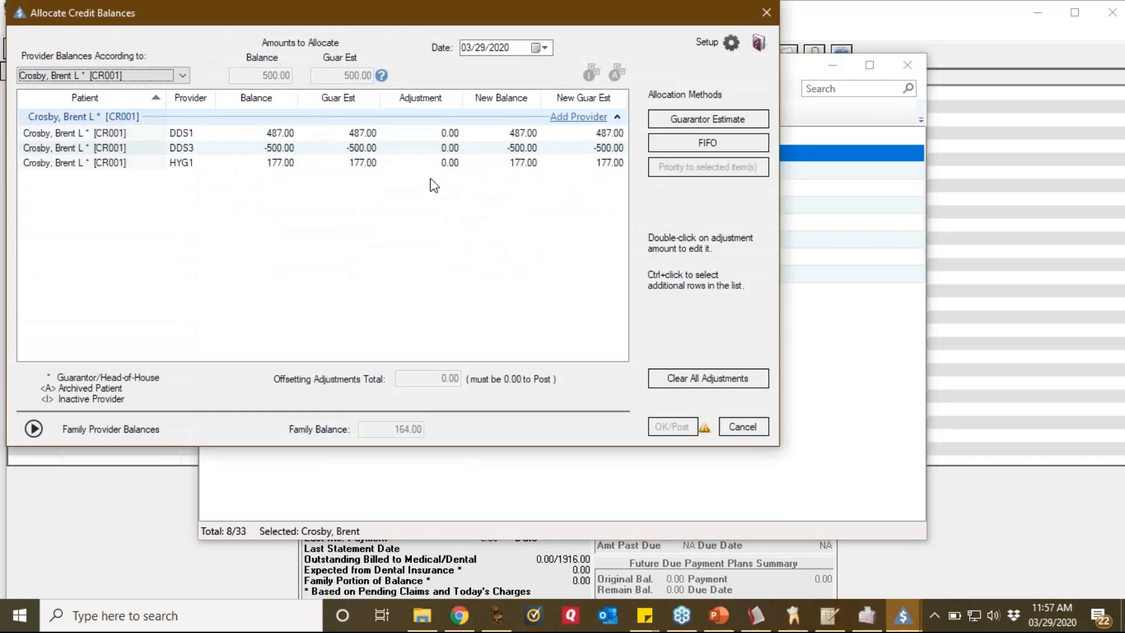
{"action": "left_click", "coordinate": [732, 120]}
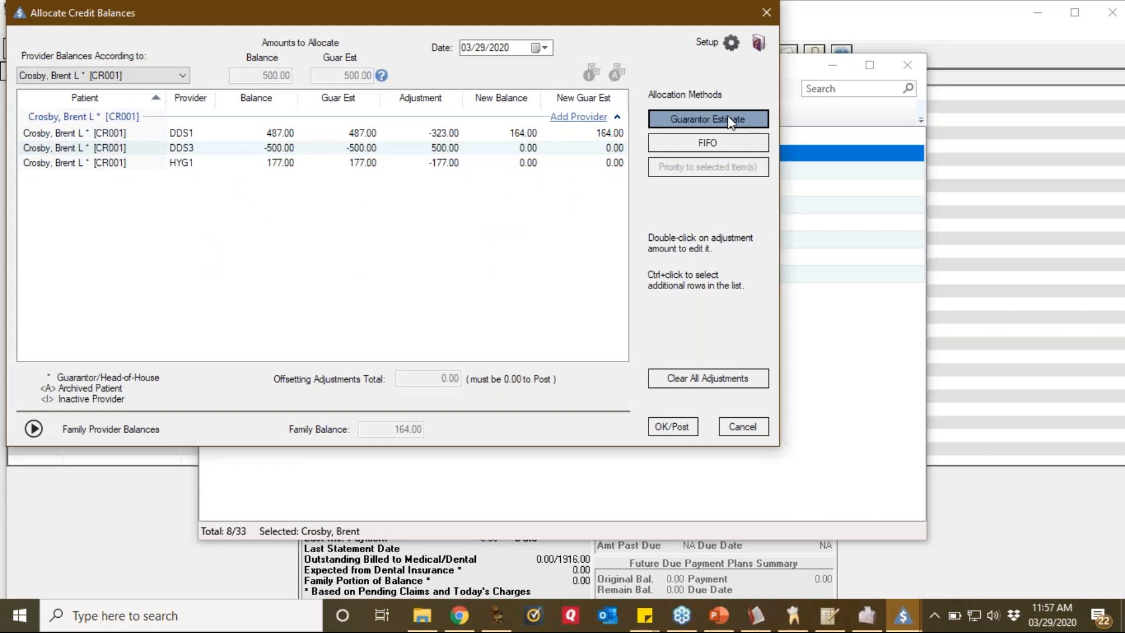
{"action": "left_click", "coordinate": [182, 76]}
{"action": "left_click", "coordinate": [139, 124]}
{"action": "left_click", "coordinate": [182, 76]}
{"action": "left_click", "coordinate": [125, 112]}
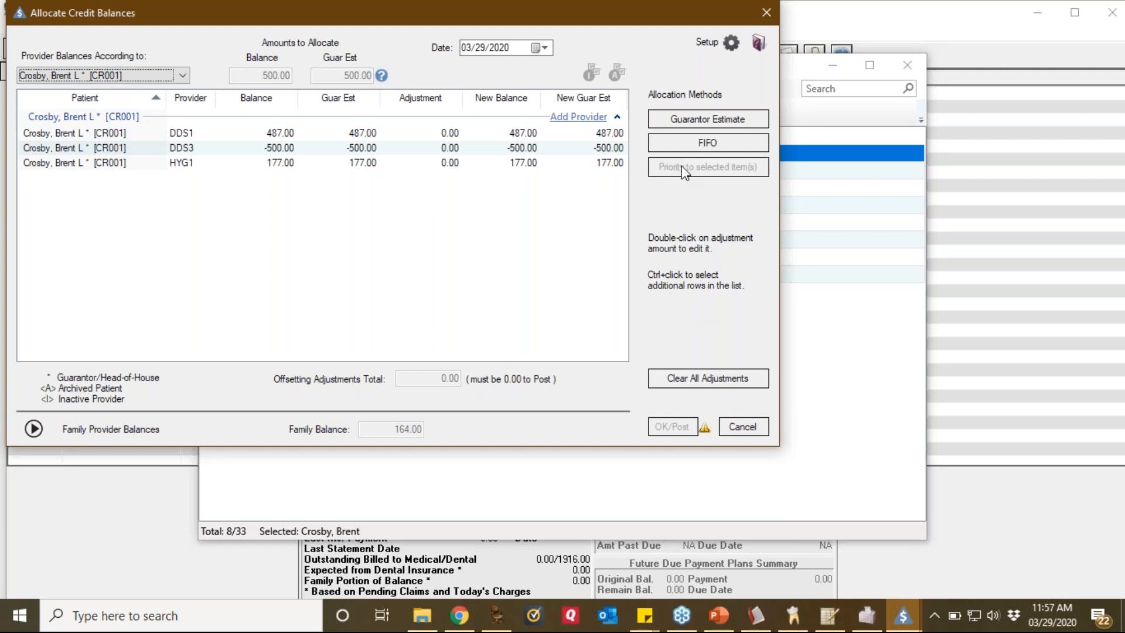
{"action": "left_click", "coordinate": [725, 120]}
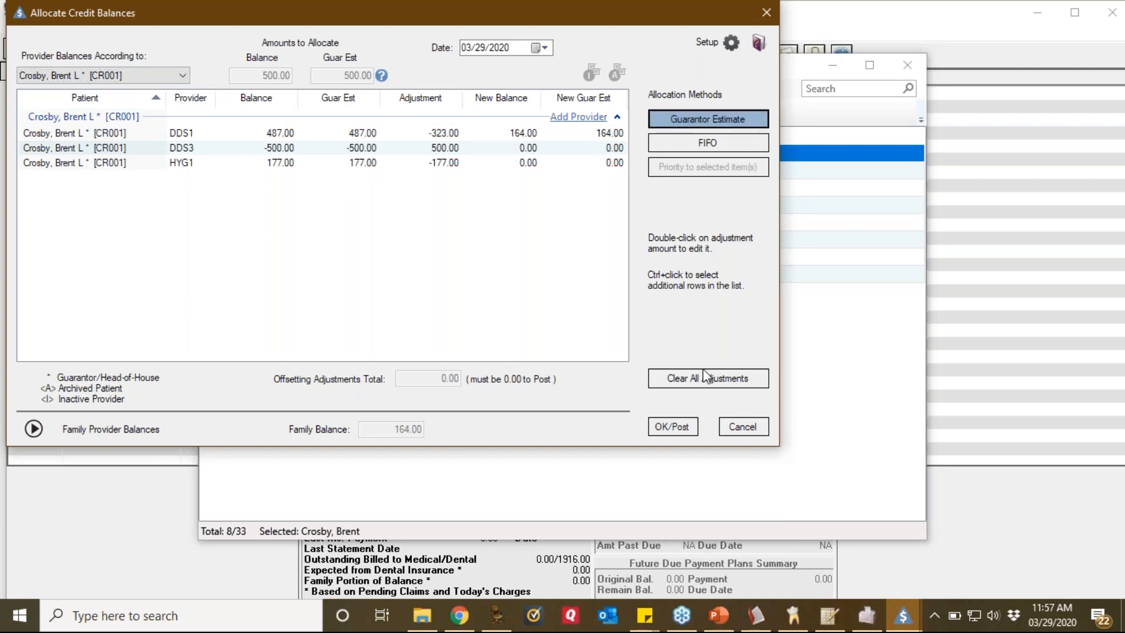
{"action": "left_click", "coordinate": [673, 426]}
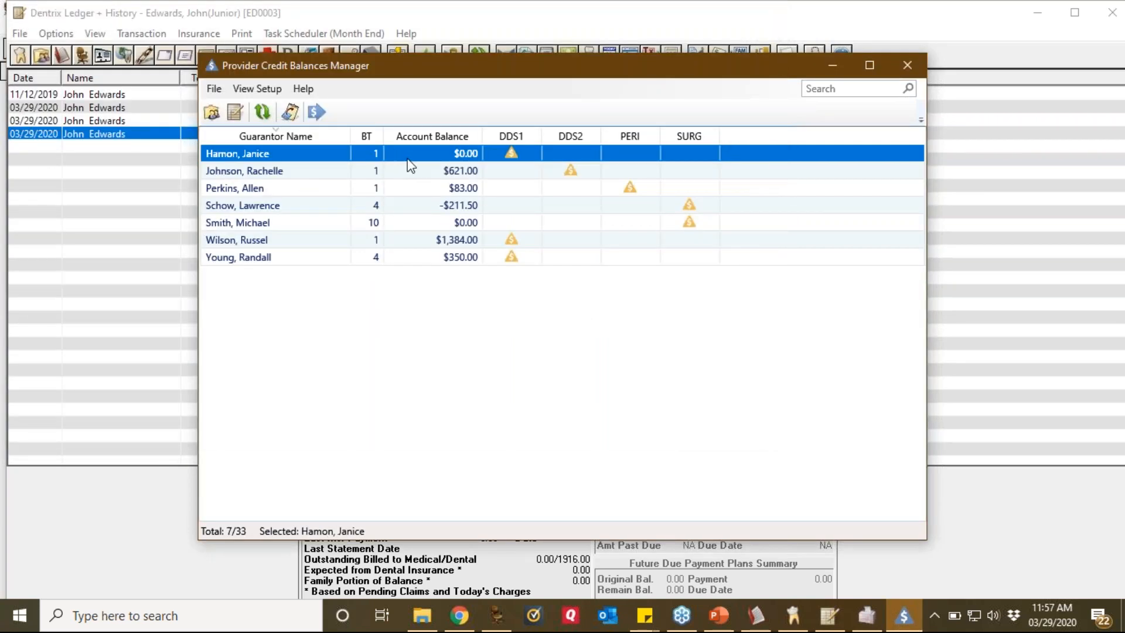
Step: Post a Guarantor Estimate allocation zeroing both provider balances for the next guarantor
{"action": "left_click", "coordinate": [316, 112]}
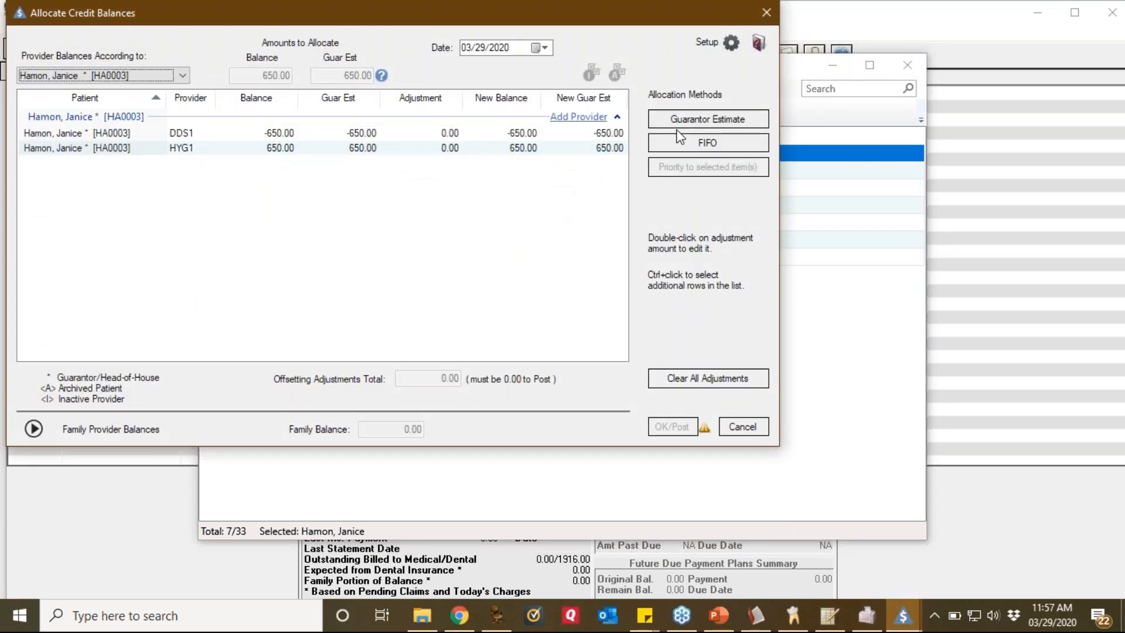
{"action": "left_click", "coordinate": [680, 126]}
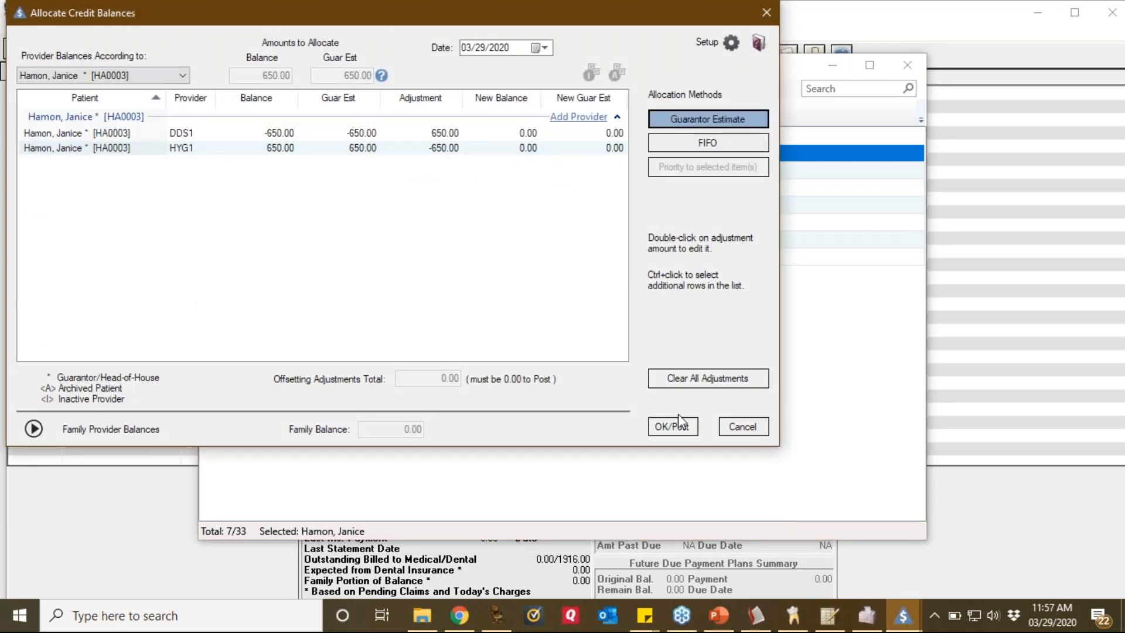
{"action": "left_click", "coordinate": [680, 430]}
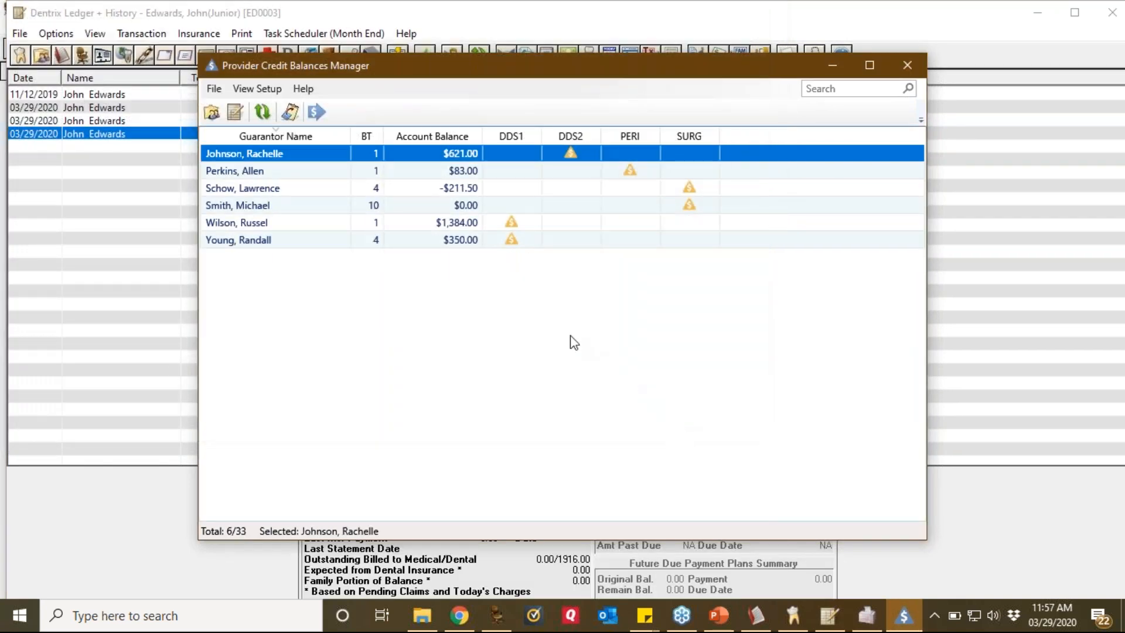
Step: Close the Provider Credit Balances Manager, Ledger, Office Manager and Appointment Book windows
{"action": "left_click", "coordinate": [901, 68]}
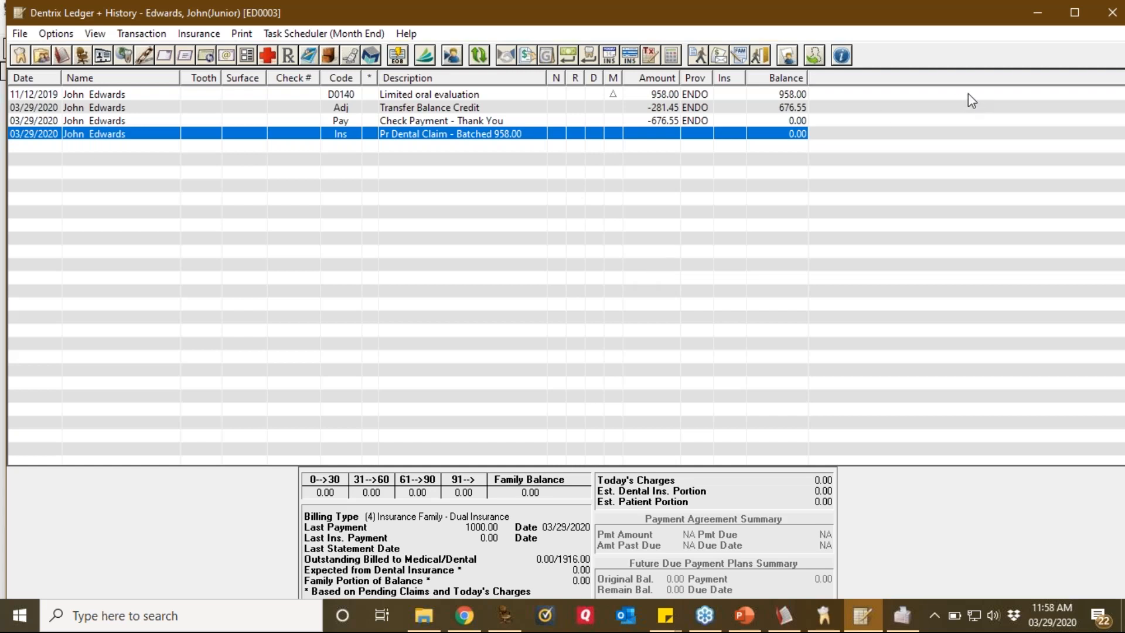
{"action": "left_click", "coordinate": [1114, 15]}
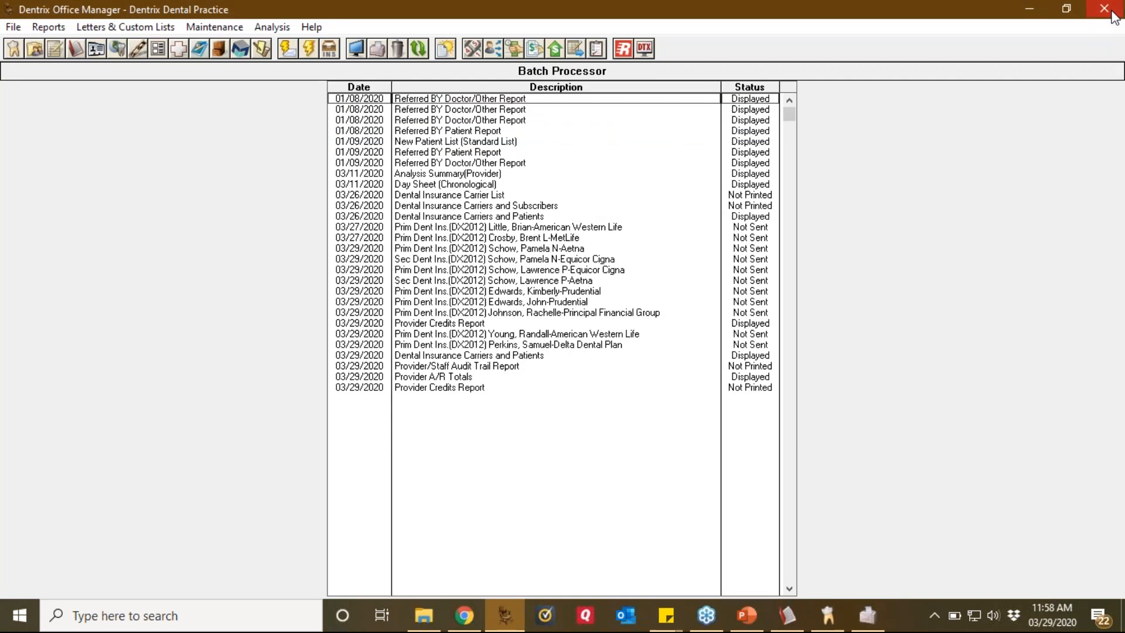
{"action": "left_click", "coordinate": [1114, 15]}
{"action": "left_click", "coordinate": [1114, 15]}
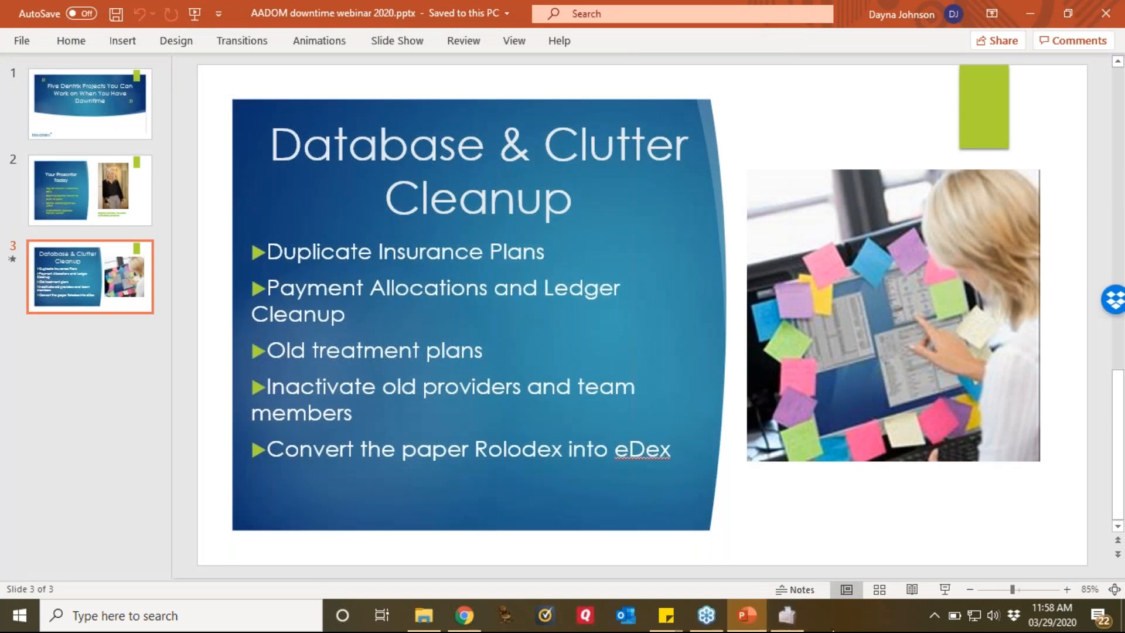
Step: Close the leftover Provider Credits print preview and bring Dentrix Office Manager to the front
{"action": "mouse_move", "coordinate": [785, 615]}
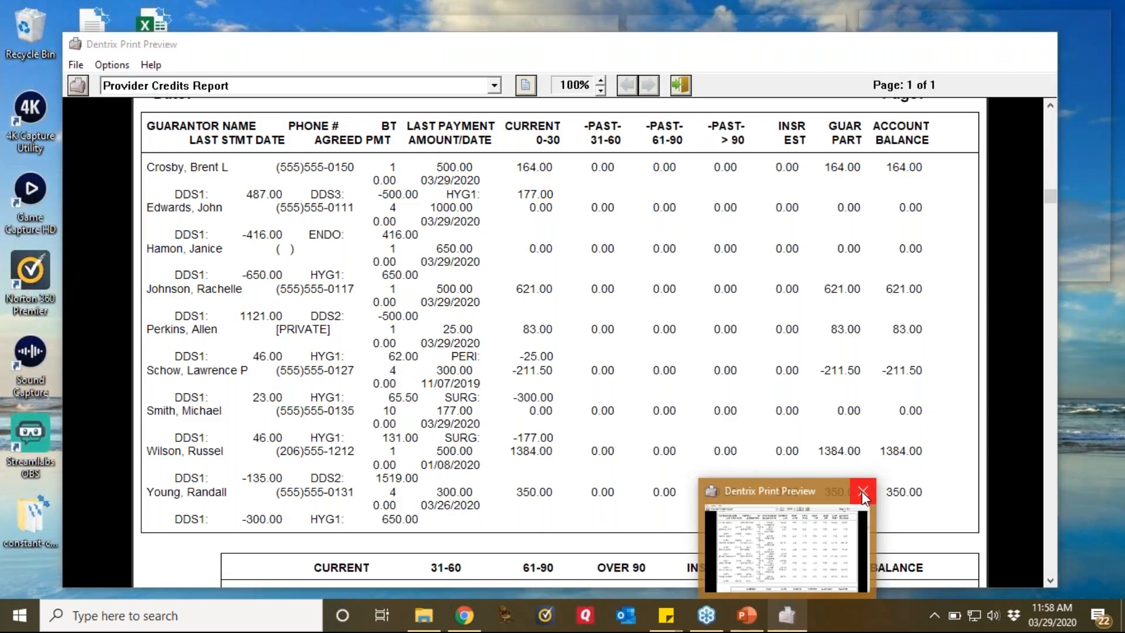
{"action": "left_click", "coordinate": [859, 487]}
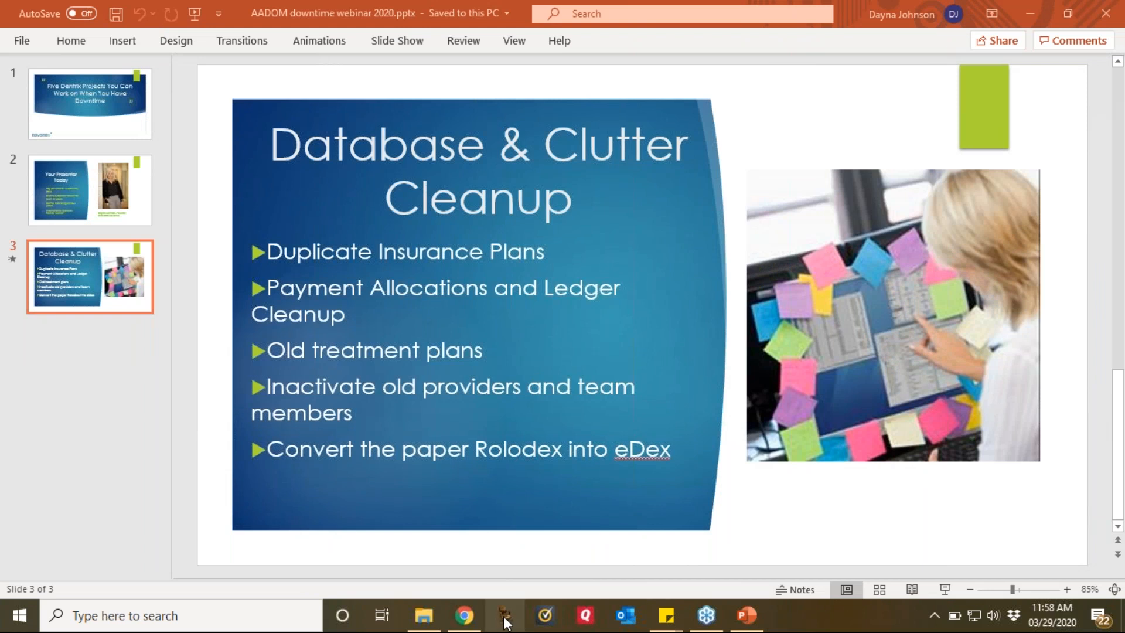
{"action": "left_click", "coordinate": [505, 620]}
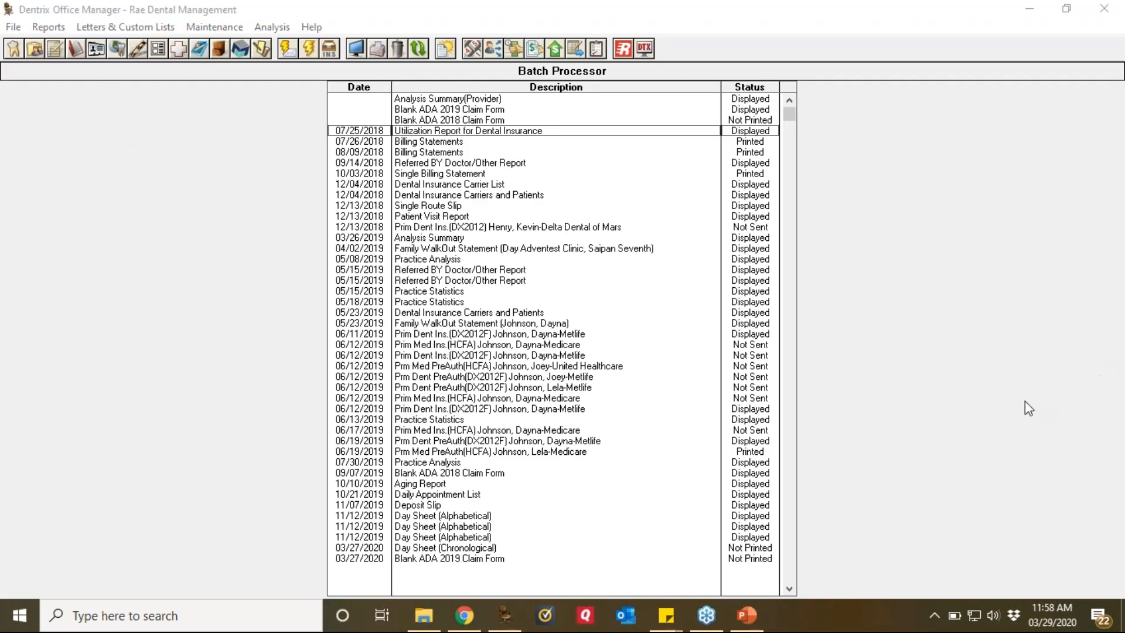
Step: Highlight the eDex button for viewers, then launch the eDex contact list from Office Manager
{"action": "mouse_move", "coordinate": [98, 21]}
{"action": "left_mouse_down"}
{"action": "mouse_move", "coordinate": [77, 40]}
{"action": "mouse_move", "coordinate": [106, 67]}
{"action": "mouse_move", "coordinate": [121, 37]}
{"action": "mouse_move", "coordinate": [96, 11]}
{"action": "left_mouse_up"}
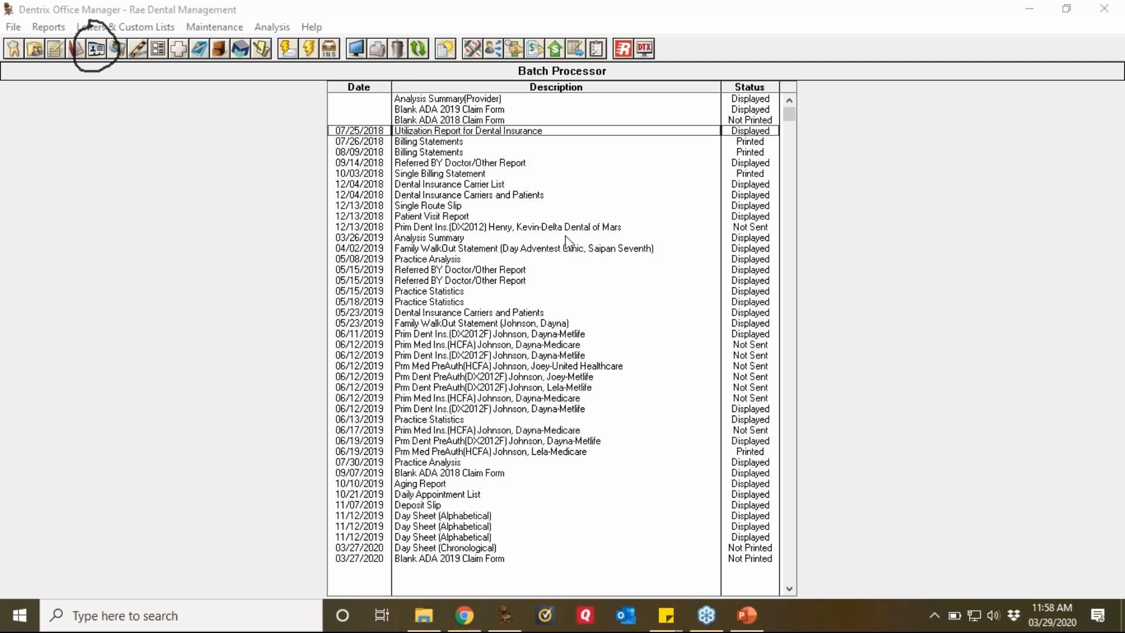
{"action": "left_click", "coordinate": [93, 52]}
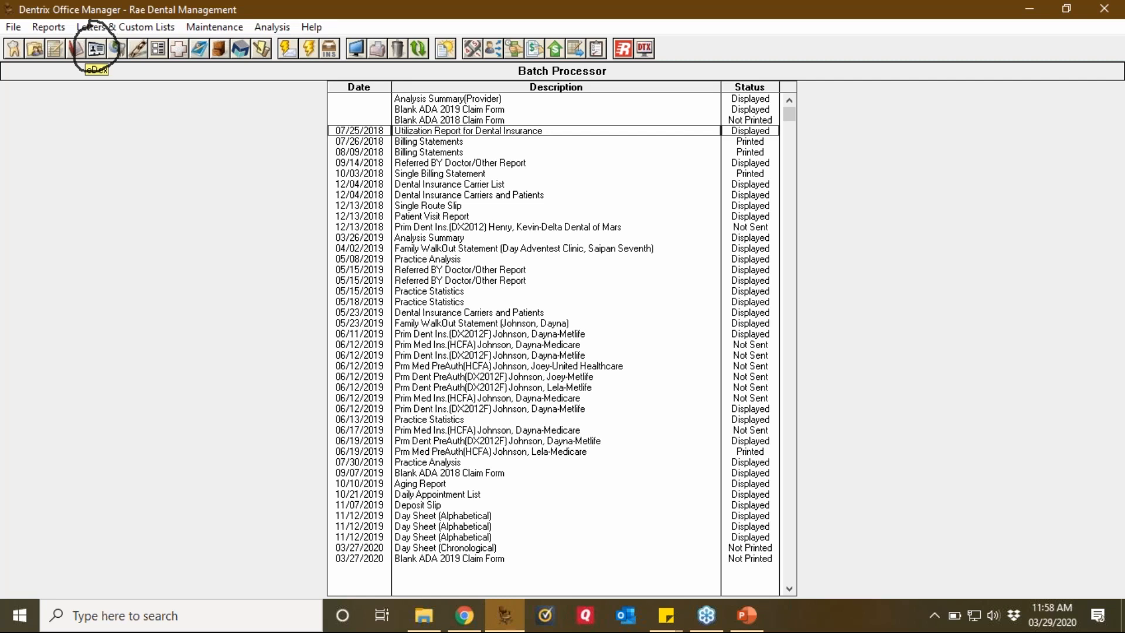
{"action": "left_click", "coordinate": [96, 49]}
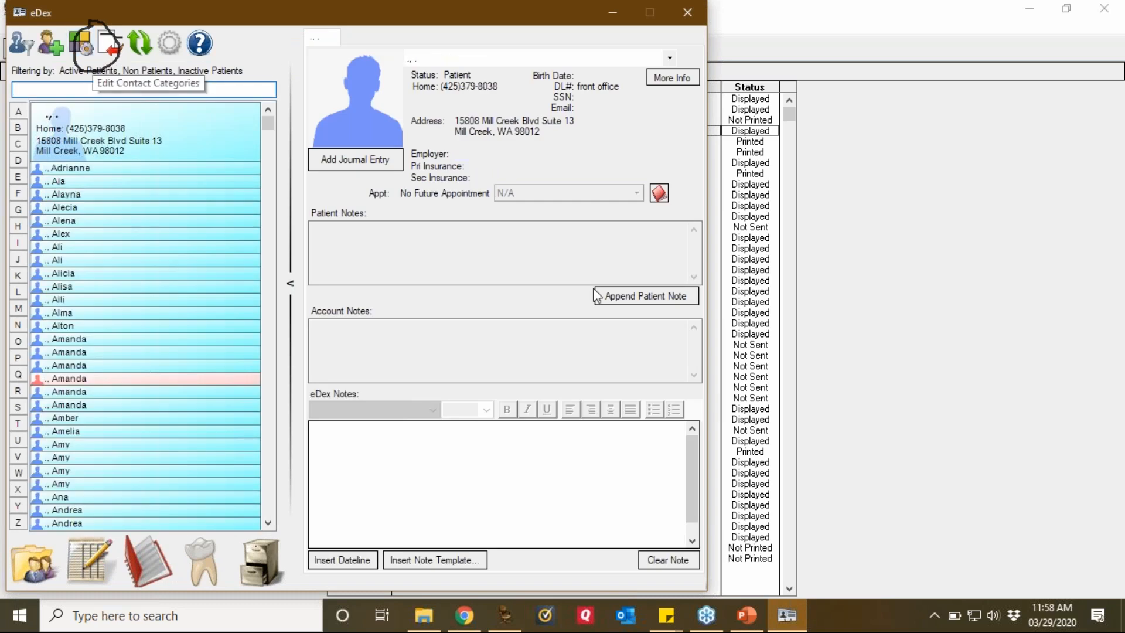
Step: Open eDex's Edit Contact Categories dialog from the toolbar
{"action": "left_click", "coordinate": [1037, 417]}
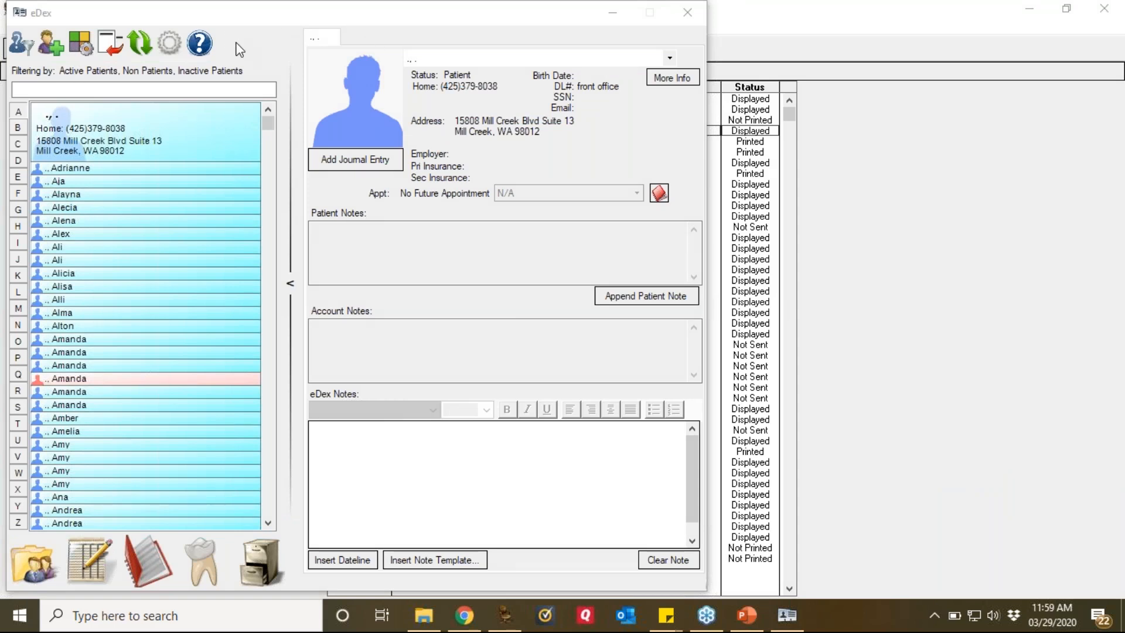
{"action": "left_click", "coordinate": [80, 49]}
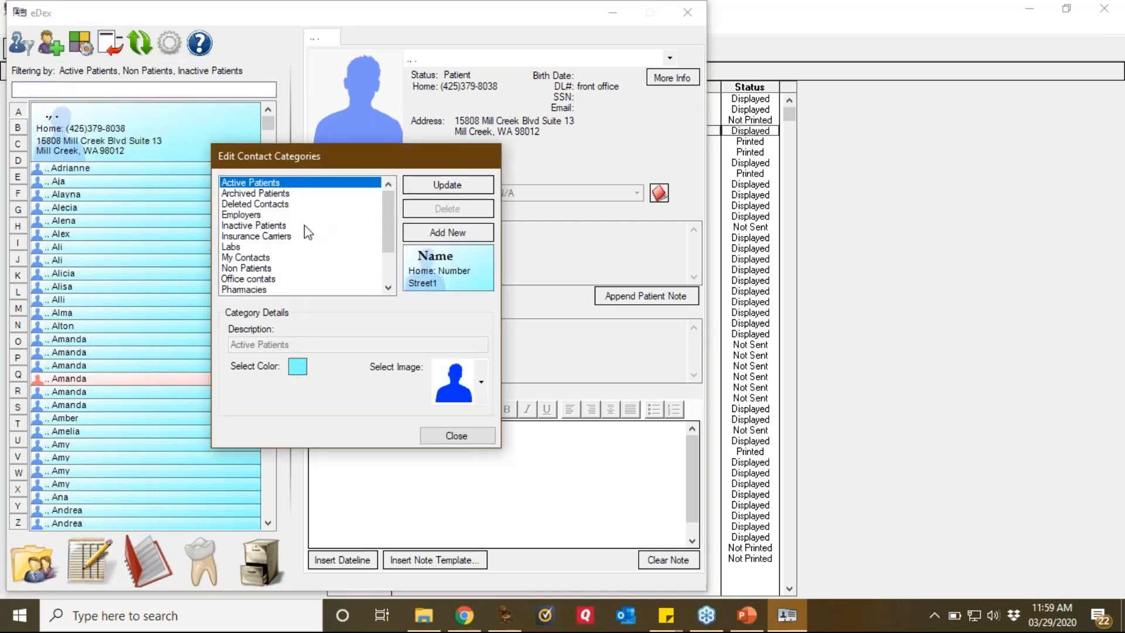
Step: Check the Staff, Pharmacies, Non Patients and My Contacts category settings, then close the editor unchanged
{"action": "left_click", "coordinate": [388, 287]}
{"action": "left_click", "coordinate": [388, 288]}
{"action": "left_click", "coordinate": [388, 287]}
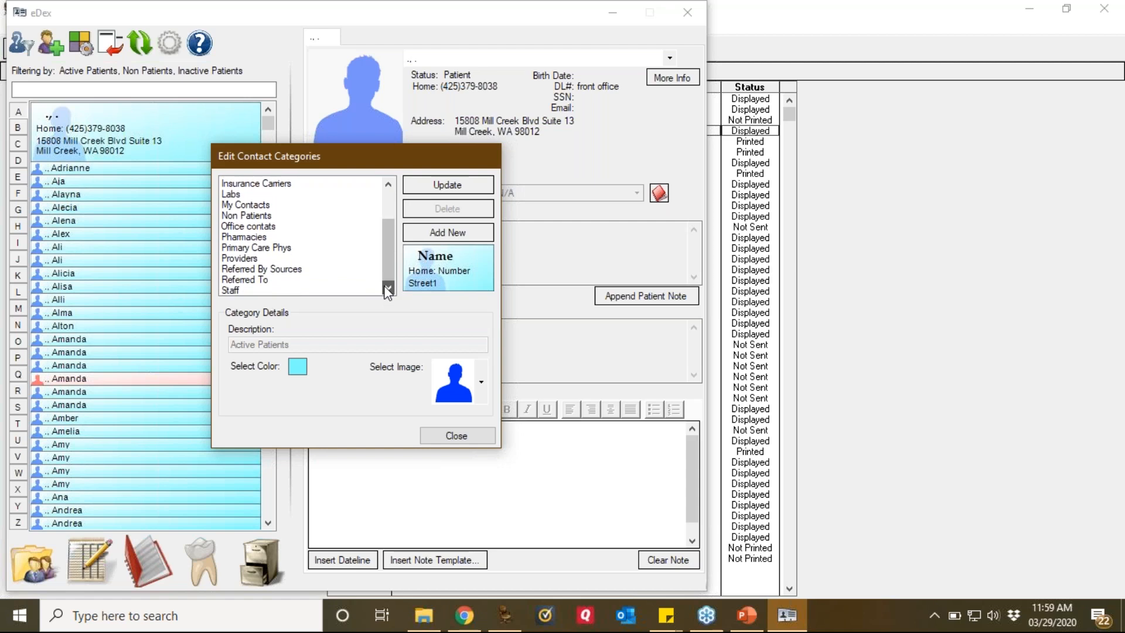
{"action": "left_click", "coordinate": [269, 289]}
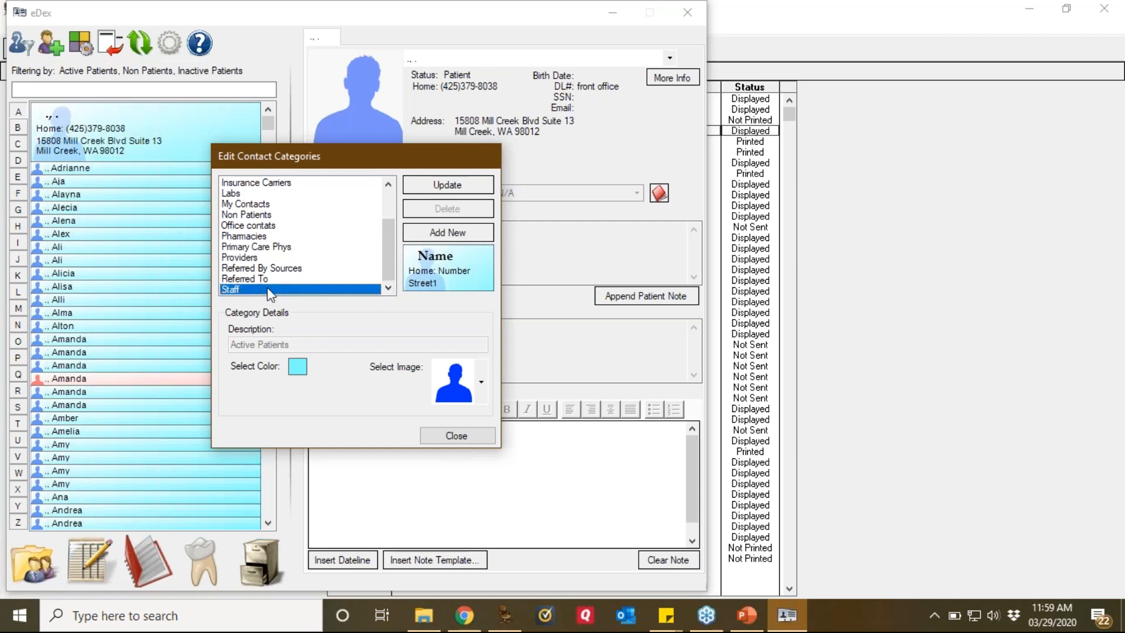
{"action": "left_click", "coordinate": [257, 236]}
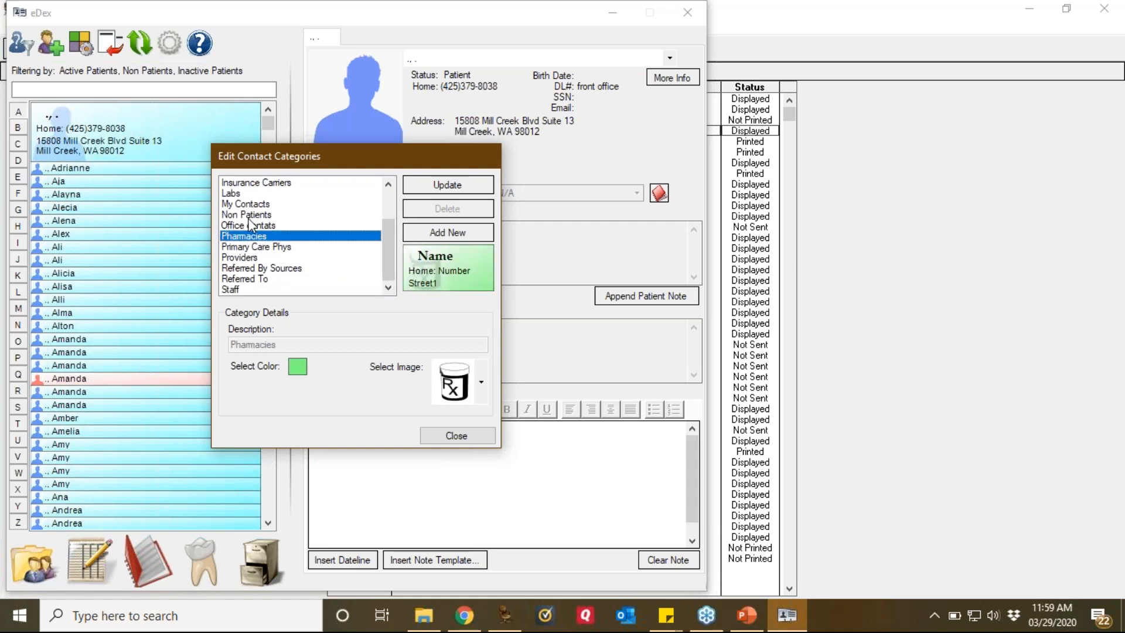
{"action": "left_click", "coordinate": [247, 215]}
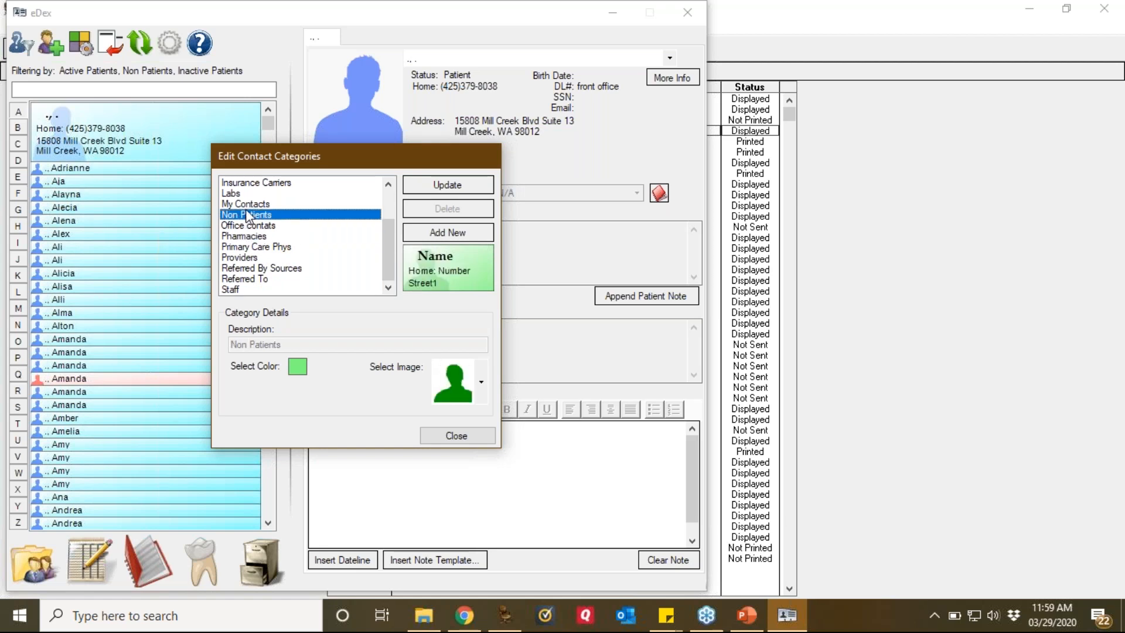
{"action": "left_click", "coordinate": [243, 205]}
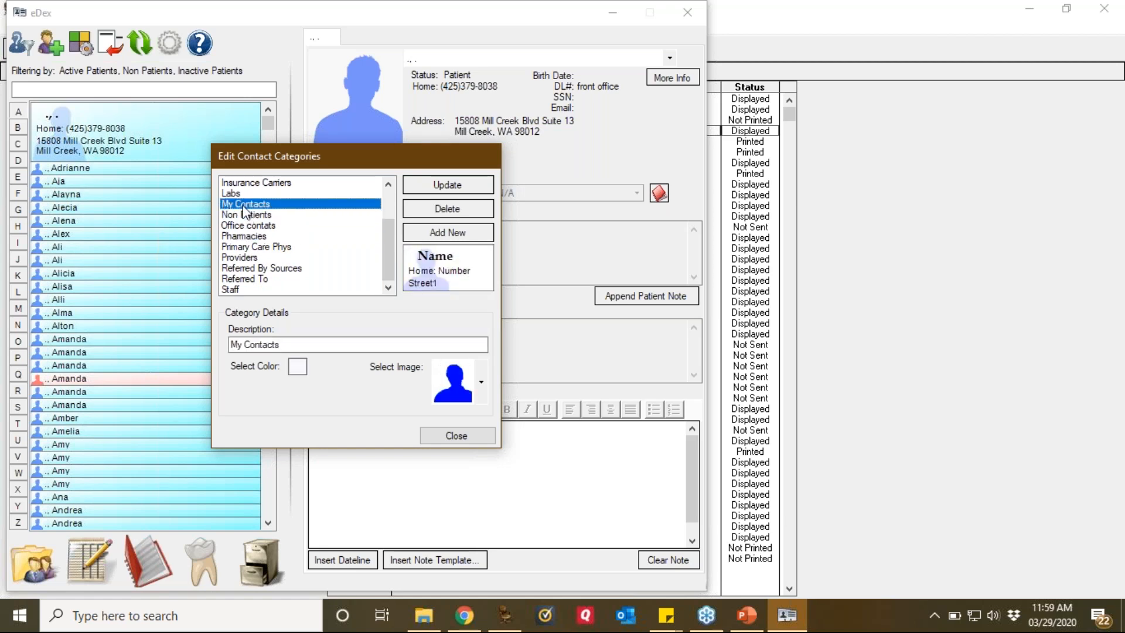
{"action": "scroll", "coordinate": [389, 196], "scroll_direction": "up", "scroll_amount": 2}
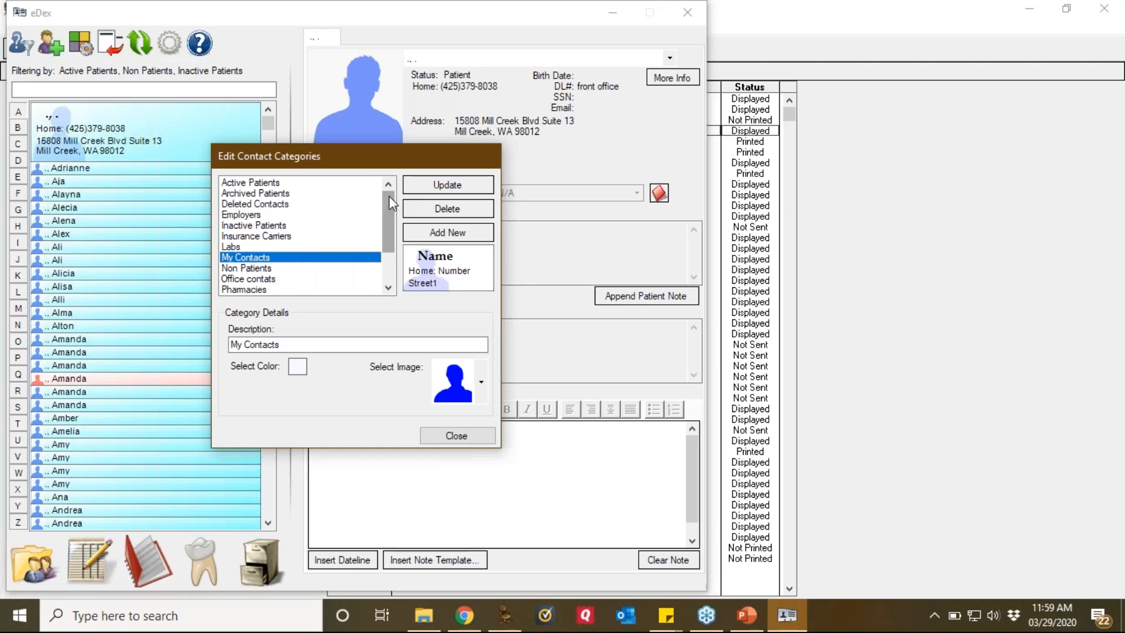
{"action": "left_click", "coordinate": [443, 439]}
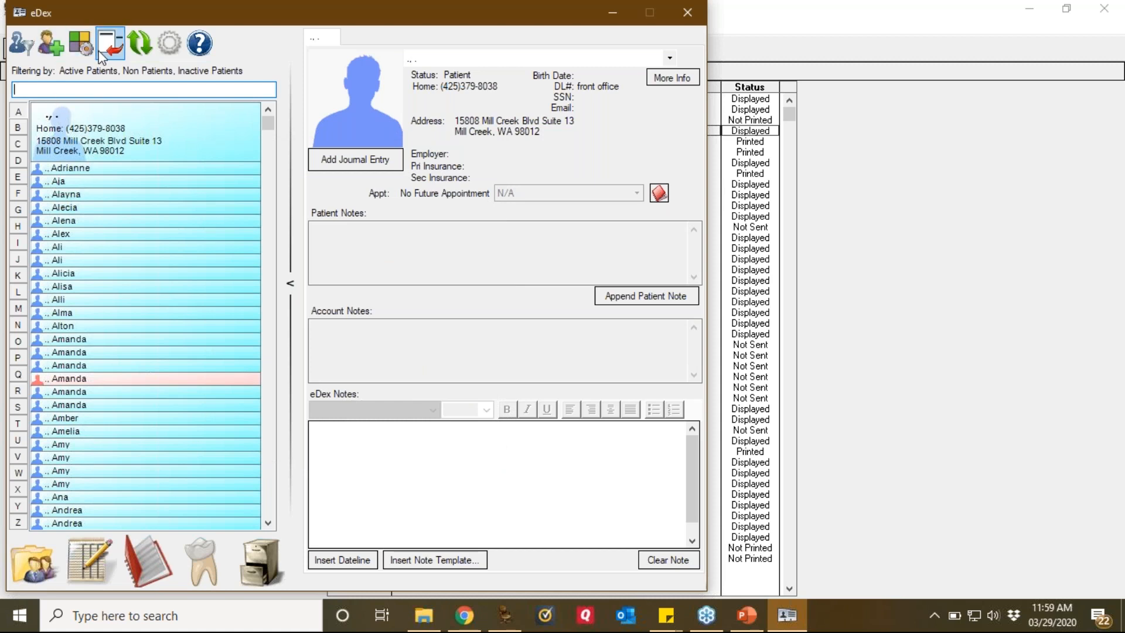
Step: Filter eDex to show My Contacts, Office contats, Pharmacies and Staff, hiding active, inactive and non patients
{"action": "left_click", "coordinate": [20, 43]}
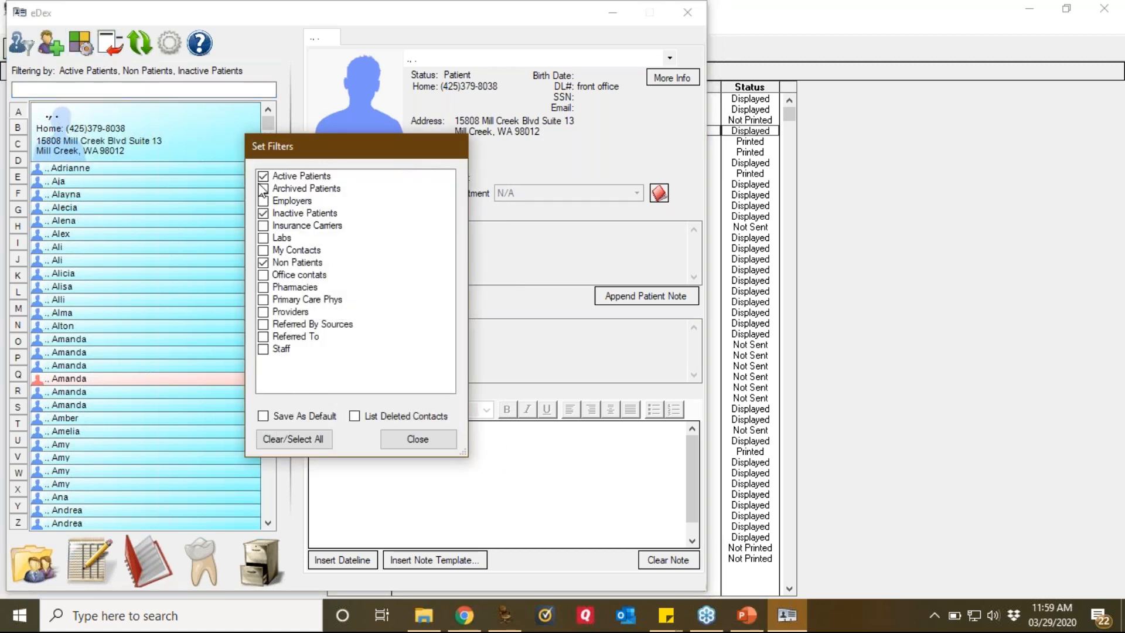
{"action": "left_click", "coordinate": [265, 176]}
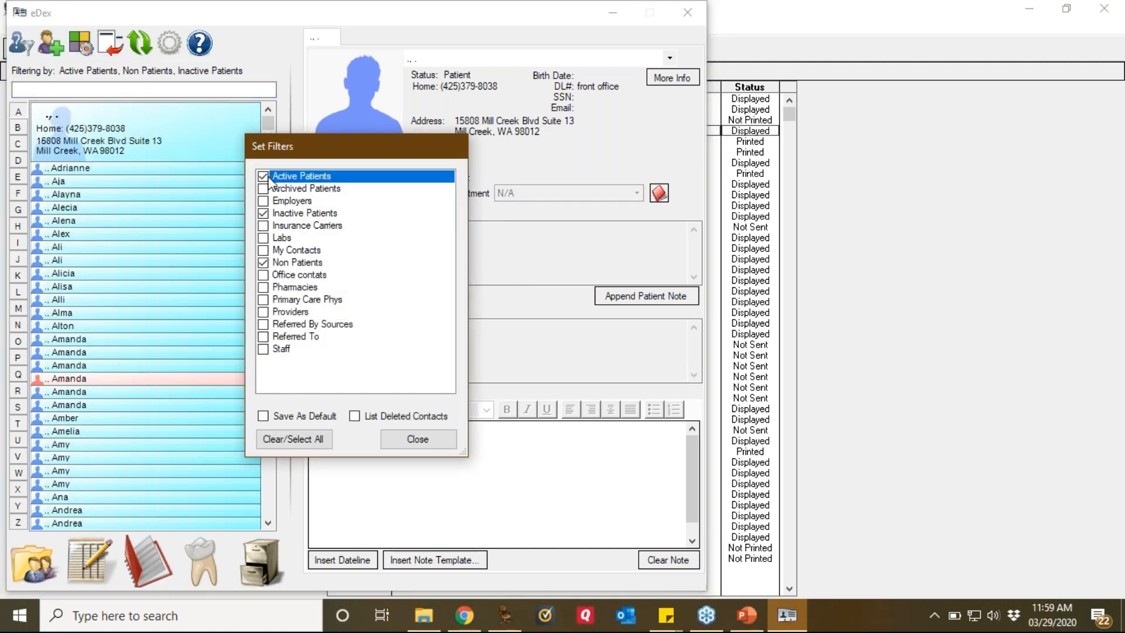
{"action": "left_click", "coordinate": [263, 213]}
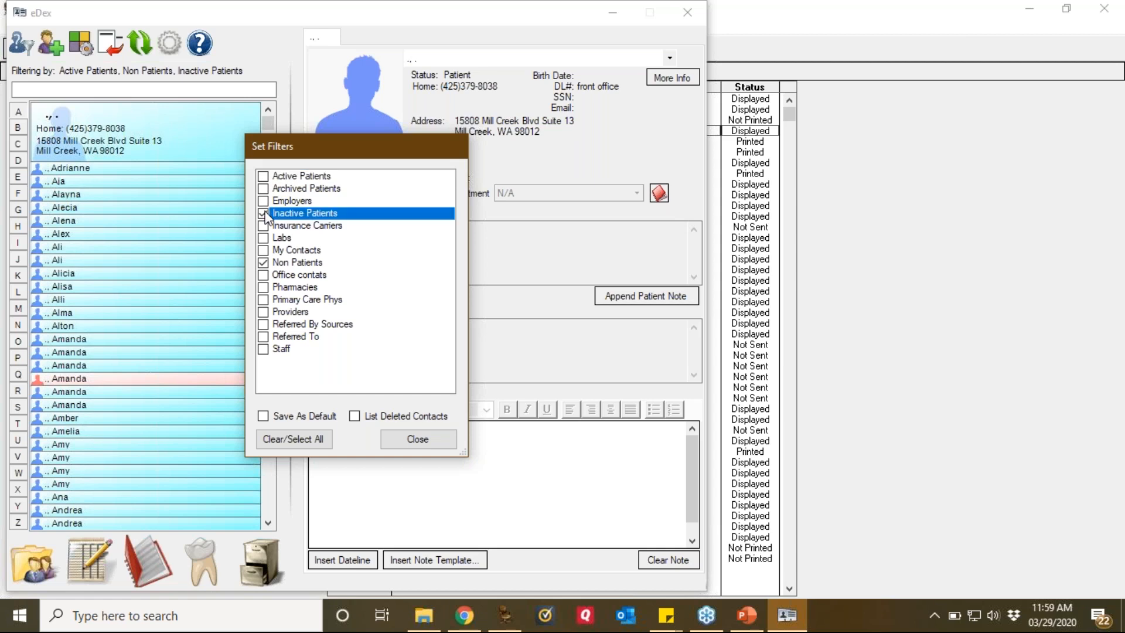
{"action": "left_click", "coordinate": [264, 250]}
{"action": "left_click", "coordinate": [264, 264]}
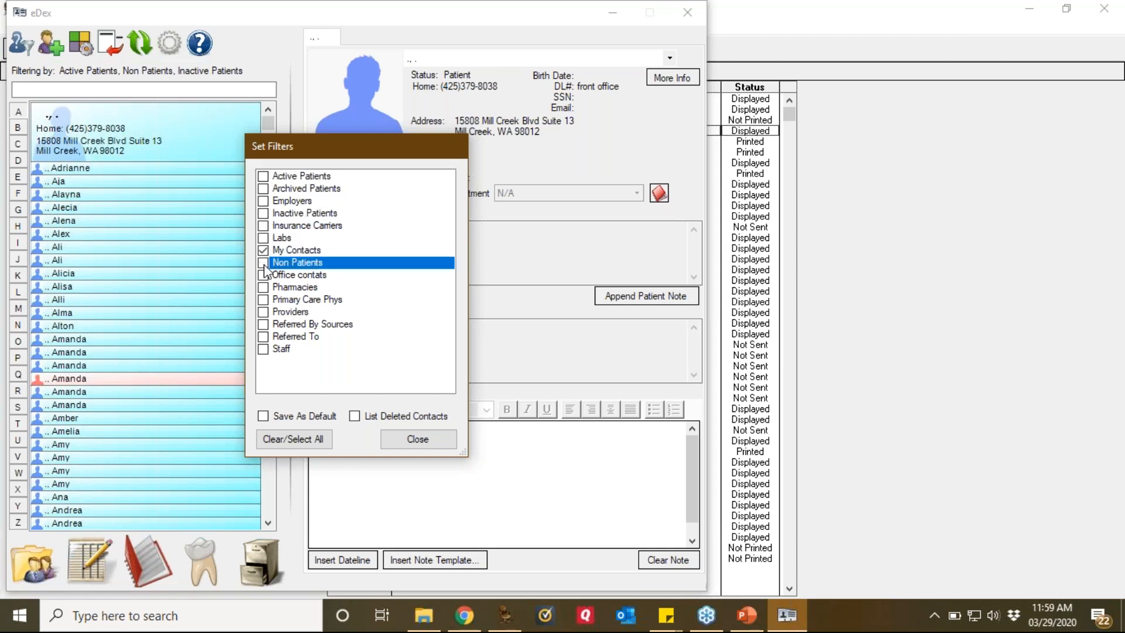
{"action": "left_click", "coordinate": [264, 276]}
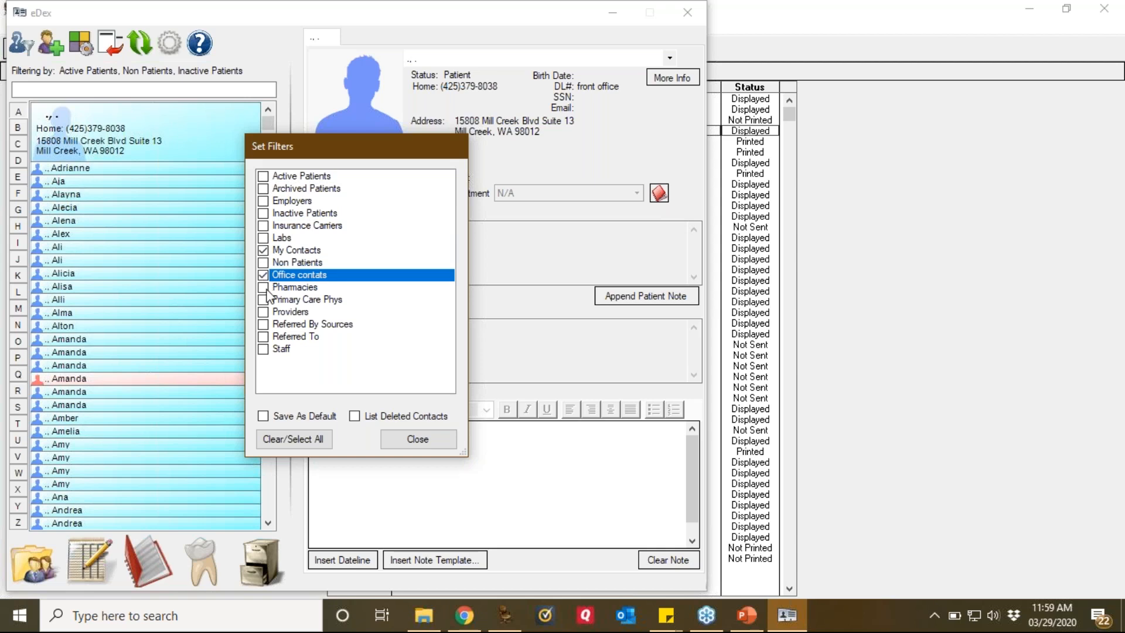
{"action": "left_click", "coordinate": [264, 288]}
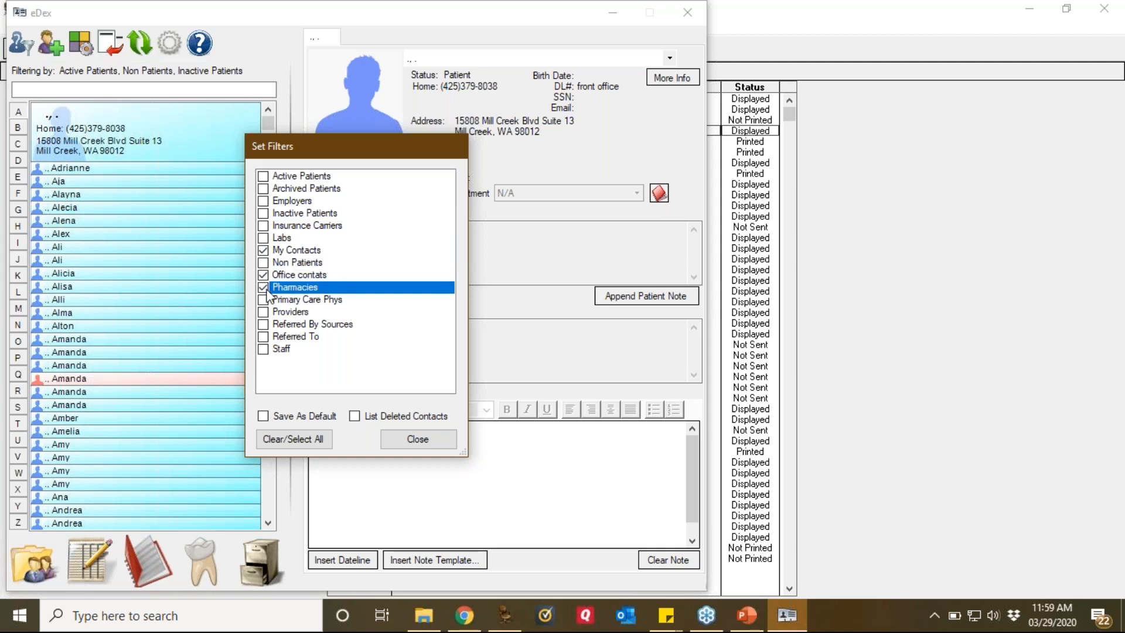
{"action": "left_click", "coordinate": [261, 351]}
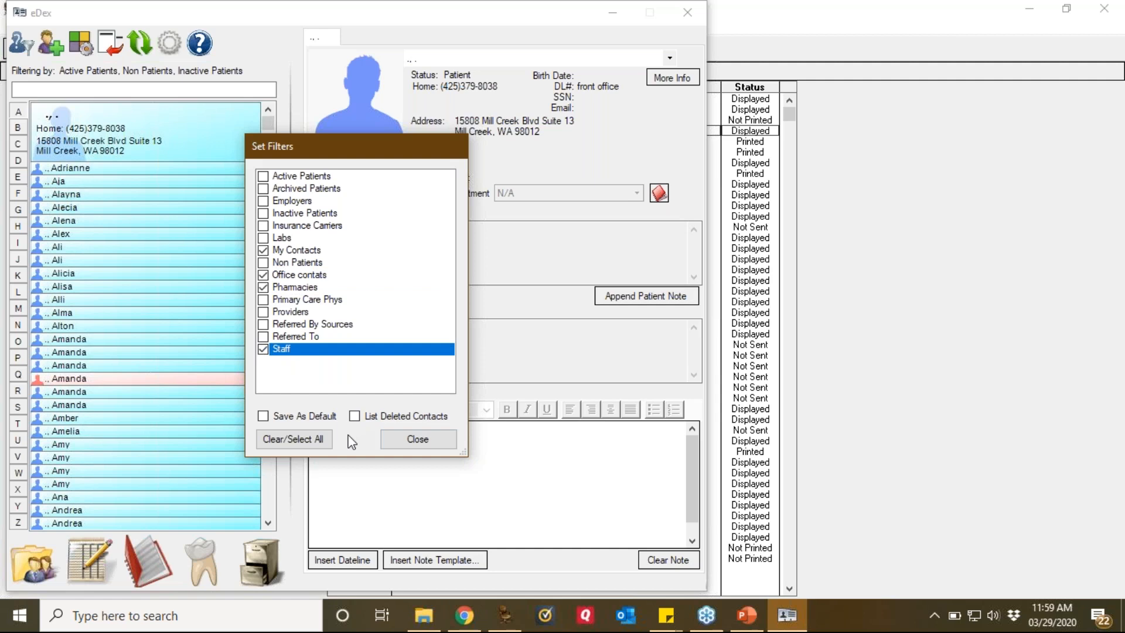
{"action": "left_click", "coordinate": [416, 439]}
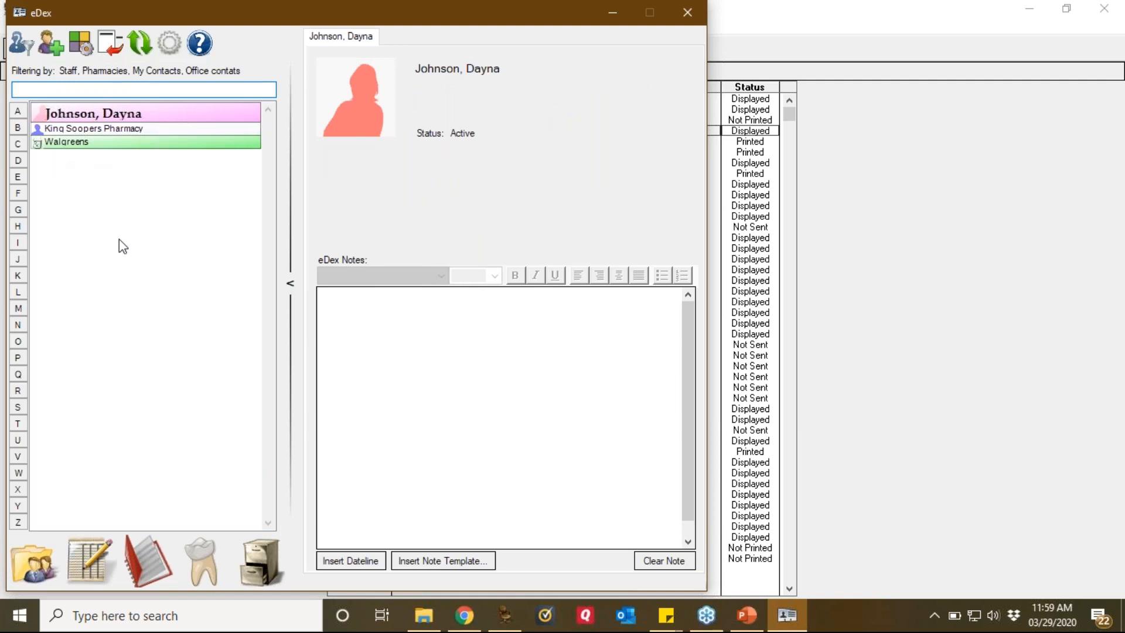
Step: Save a new Office contats contact with the contact's full name, company Accountant and their e-mail address
{"action": "left_click", "coordinate": [44, 44]}
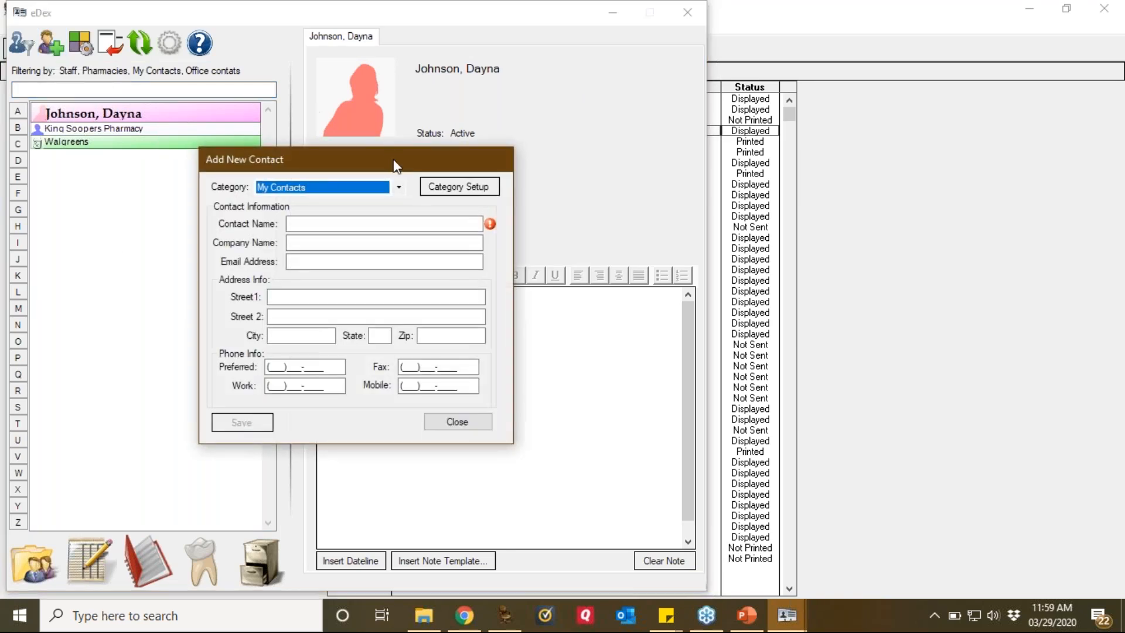
{"action": "left_click", "coordinate": [398, 188]}
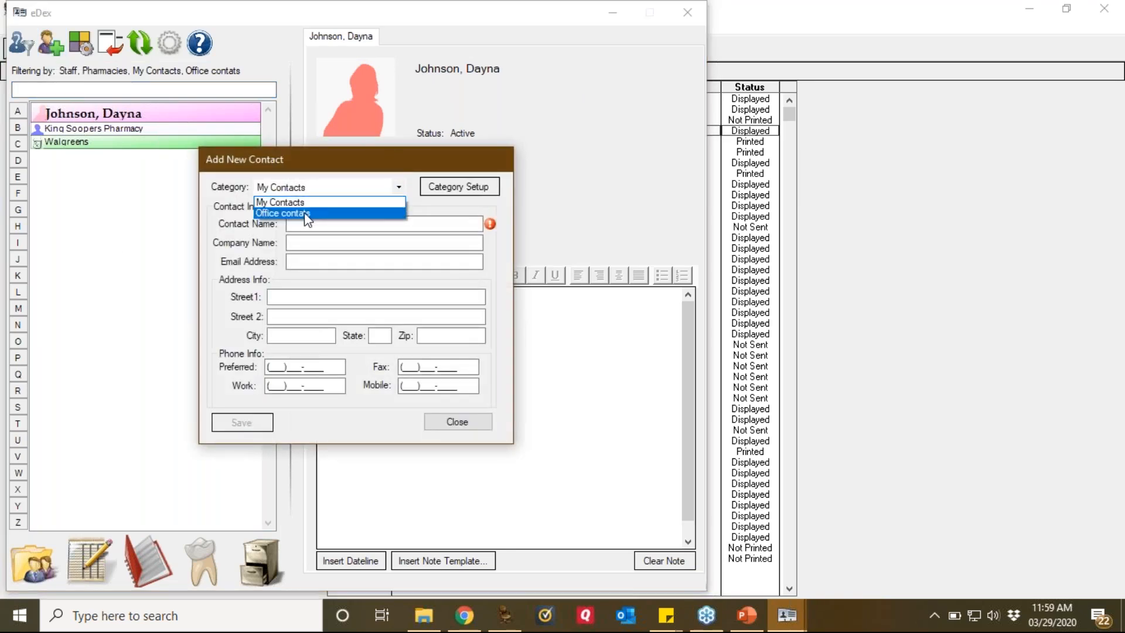
{"action": "left_click", "coordinate": [295, 215]}
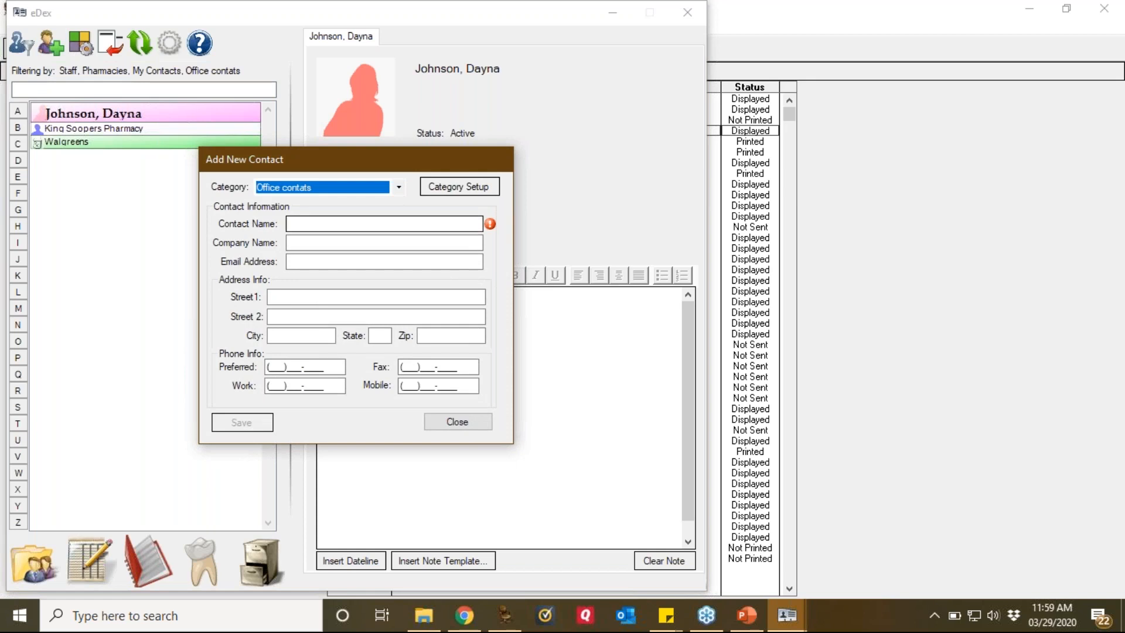
{"action": "left_click", "coordinate": [304, 225]}
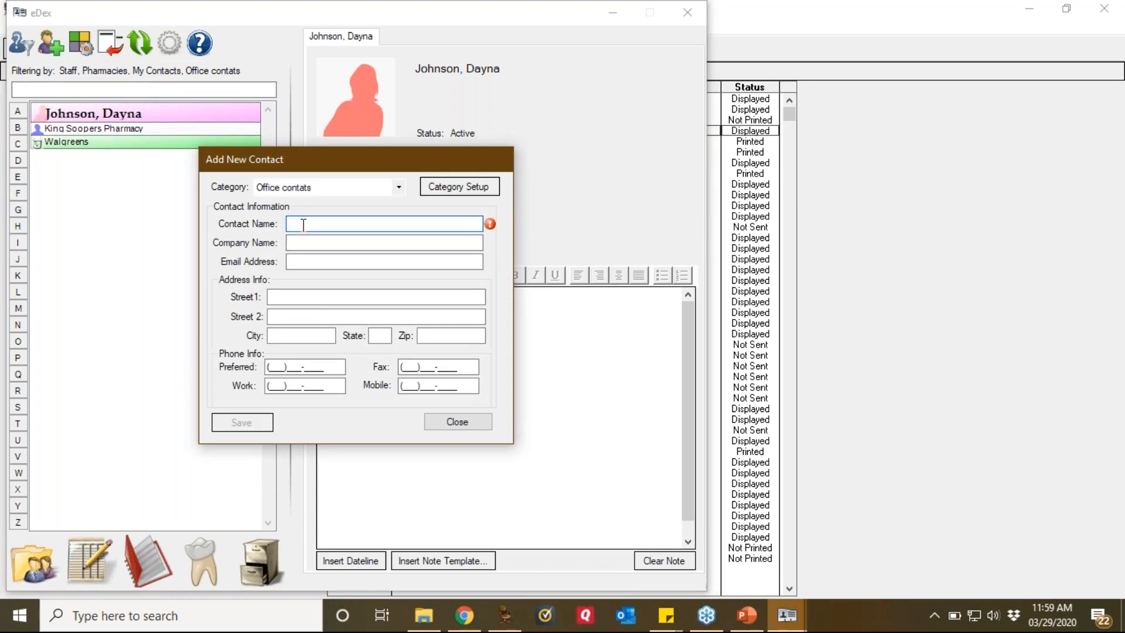
{"action": "key", "text": "Tab"}
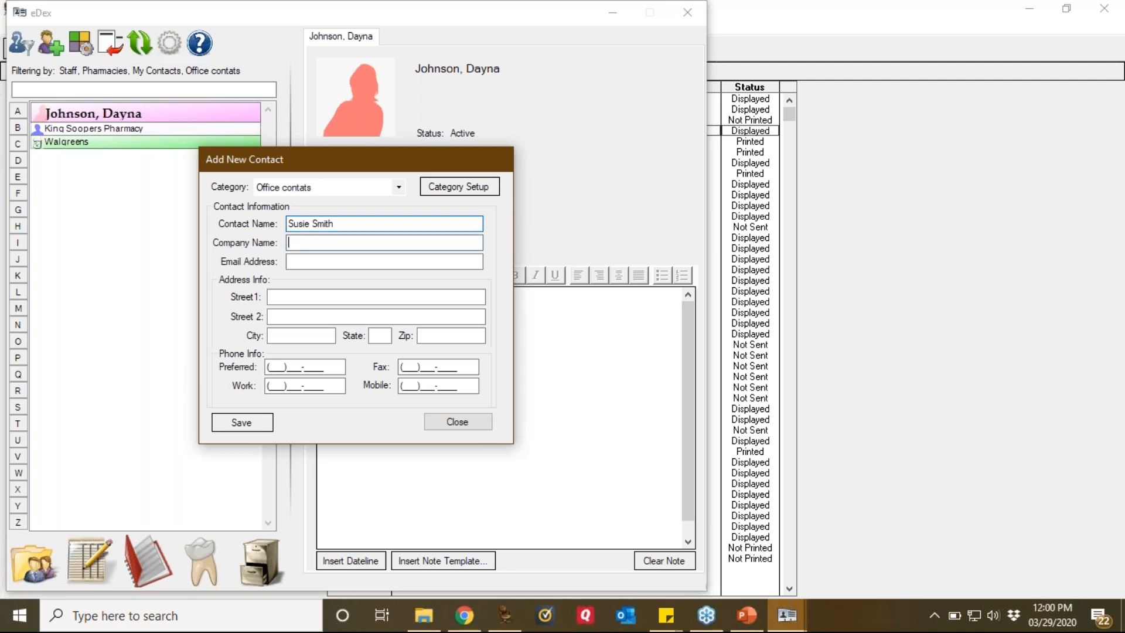
{"action": "type", "text": "Accountant"}
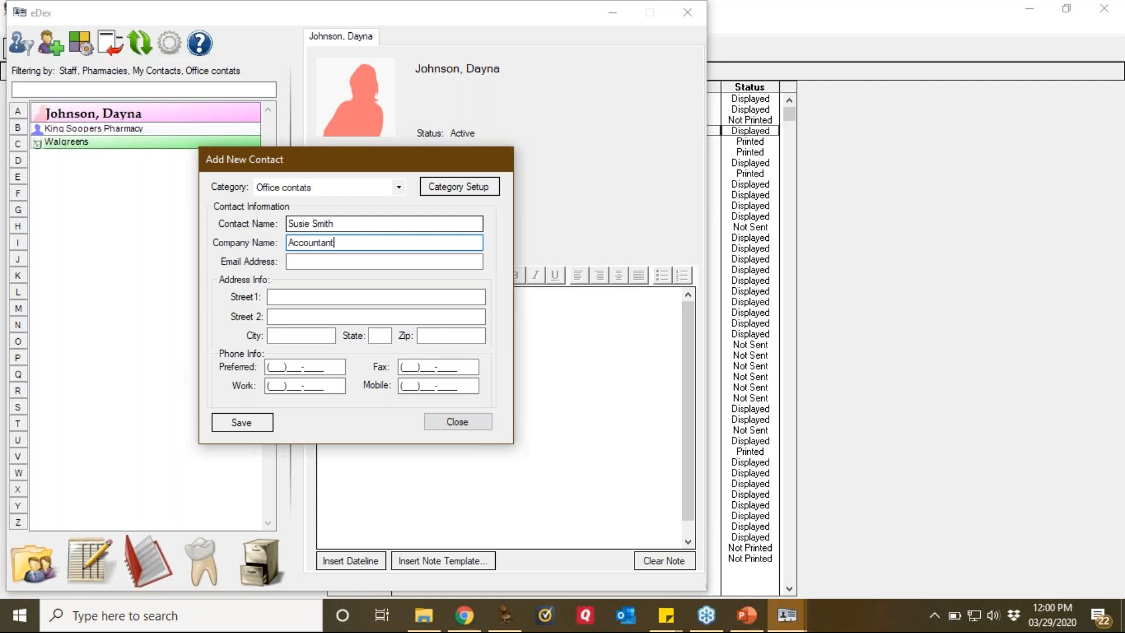
{"action": "left_click", "coordinate": [324, 262]}
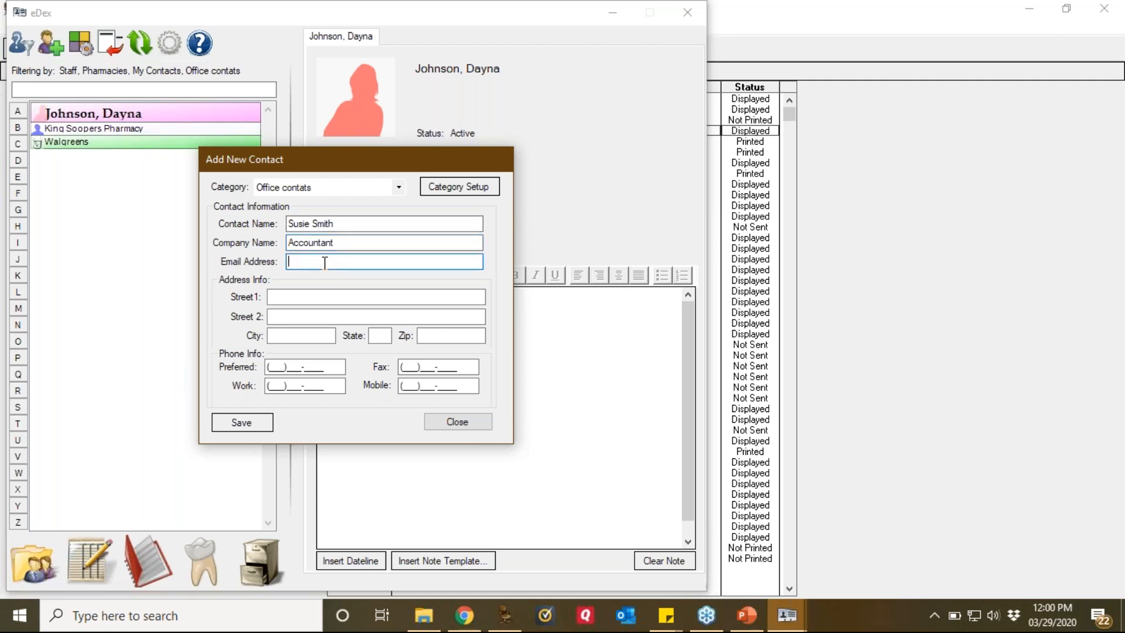
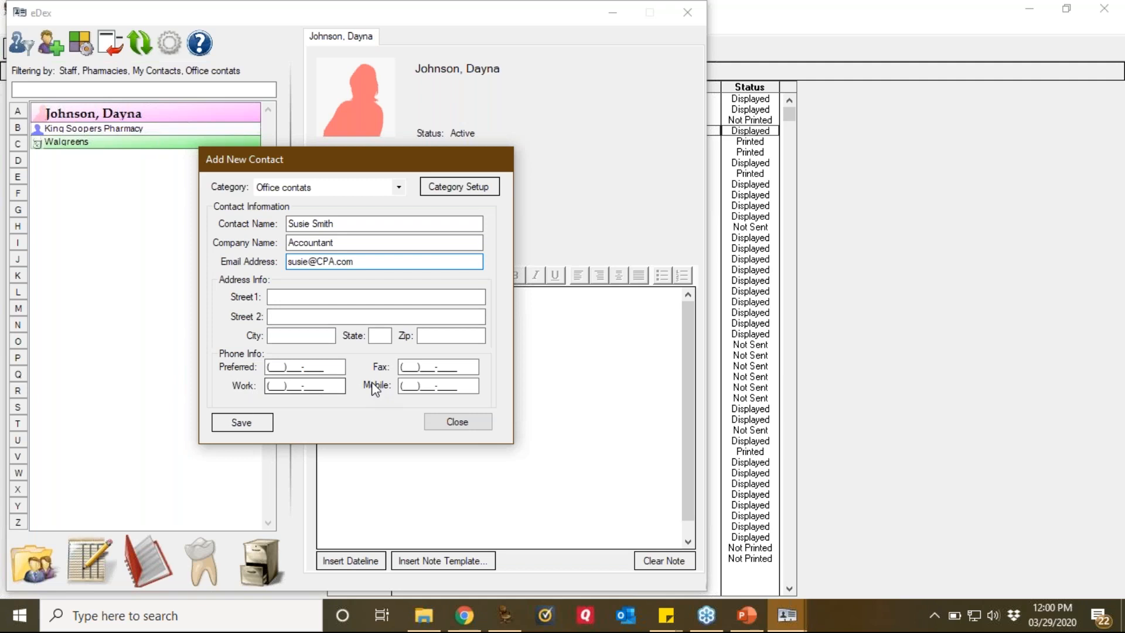
{"action": "left_click", "coordinate": [241, 423]}
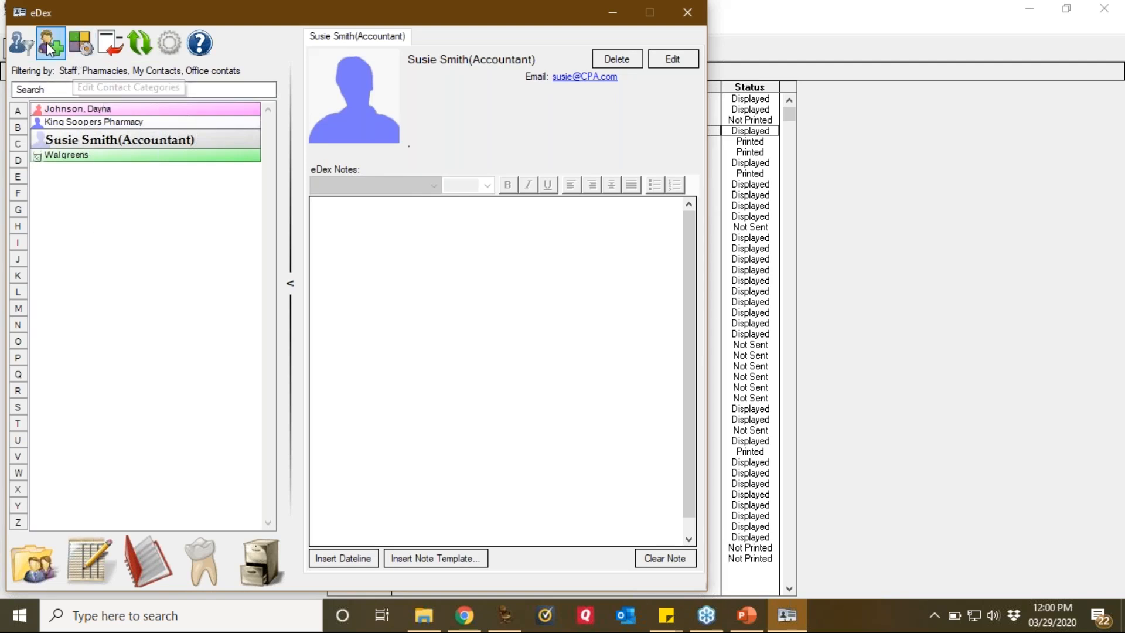
Step: Close the filter settings without changes, then close the eDex window
{"action": "left_click", "coordinate": [26, 44]}
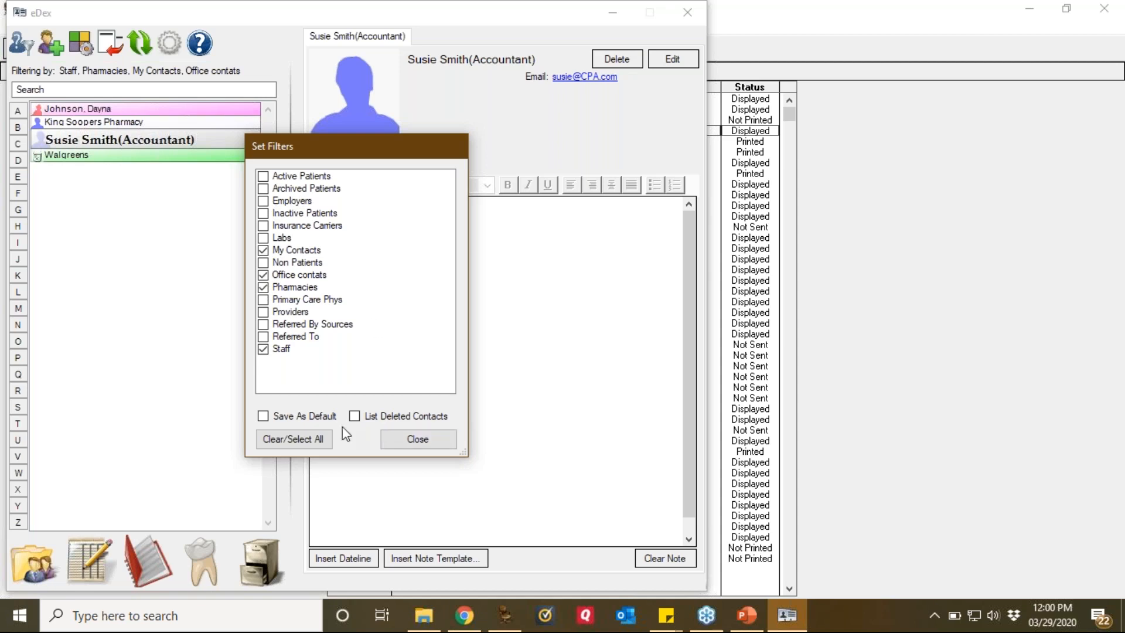
{"action": "left_click", "coordinate": [407, 444]}
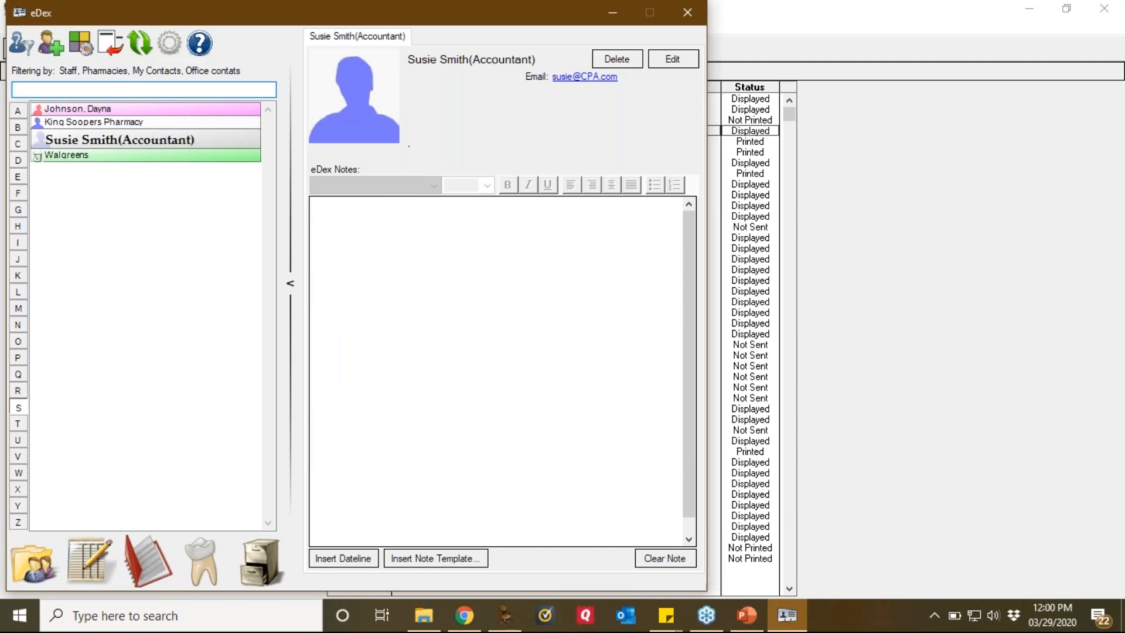
{"action": "left_click", "coordinate": [687, 12]}
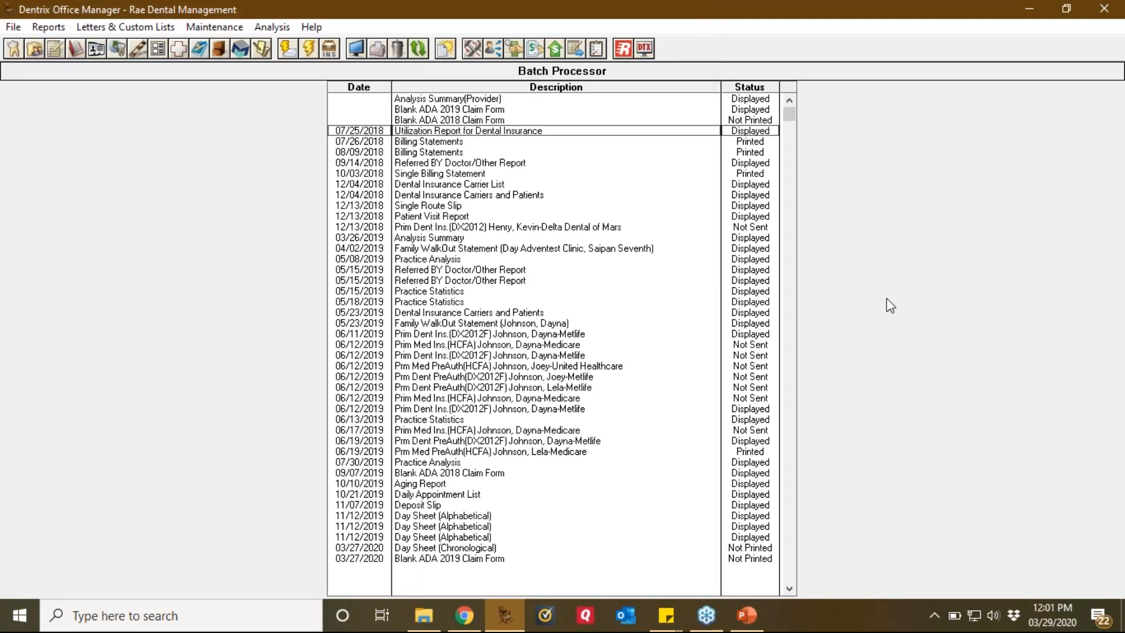